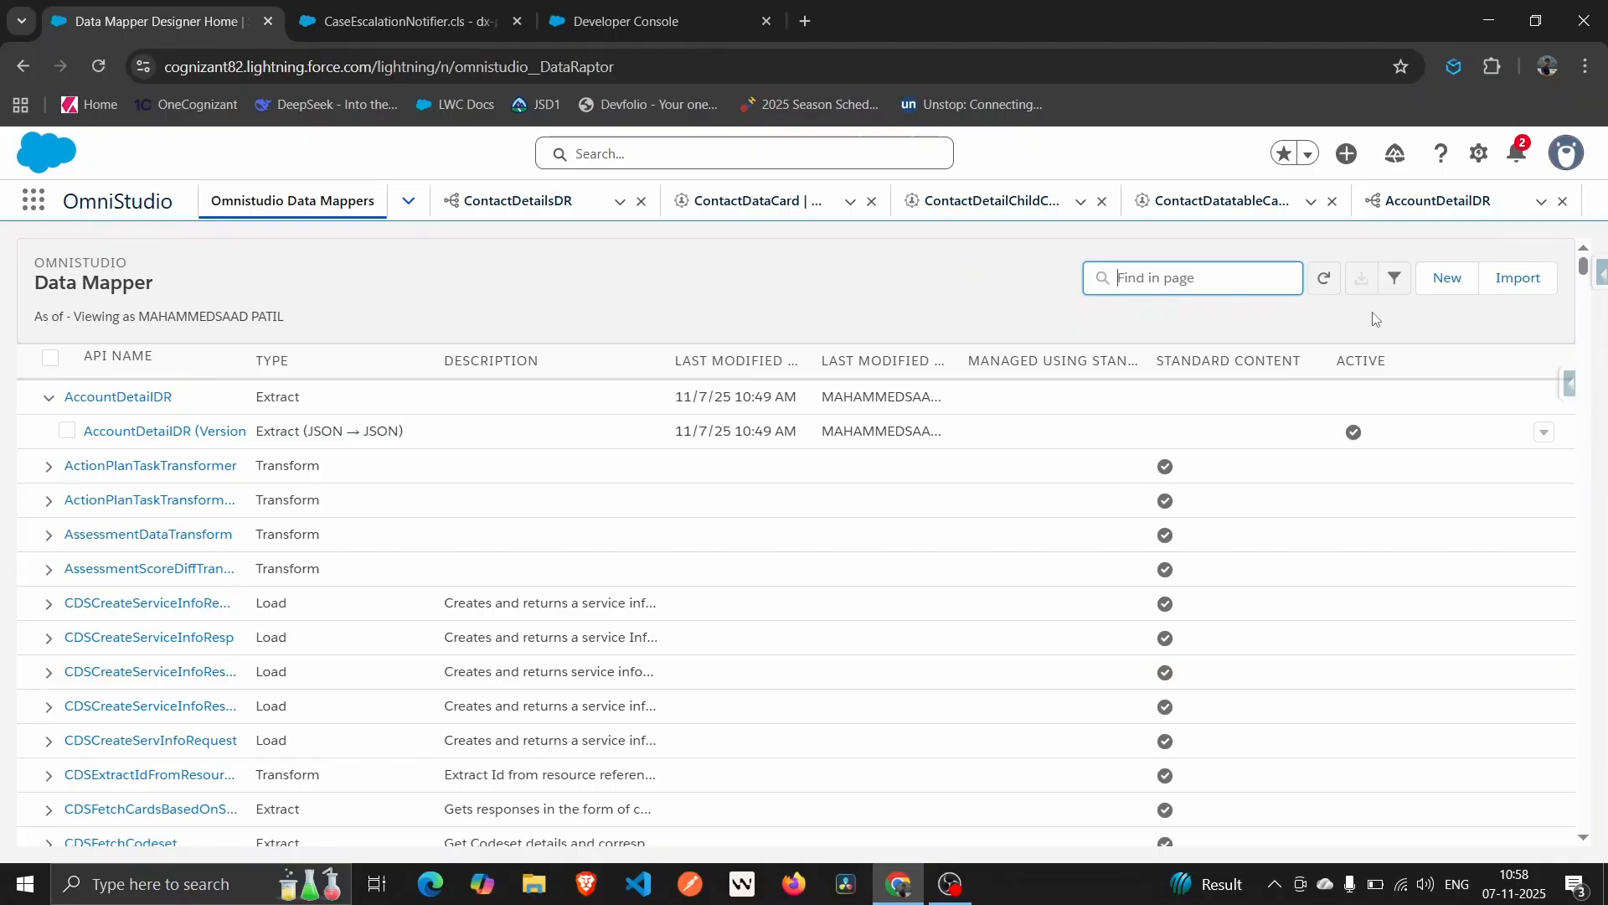
# Start a new data mapper named PostAccountContactDR with interface type Load.
pyautogui.click(1452, 289)
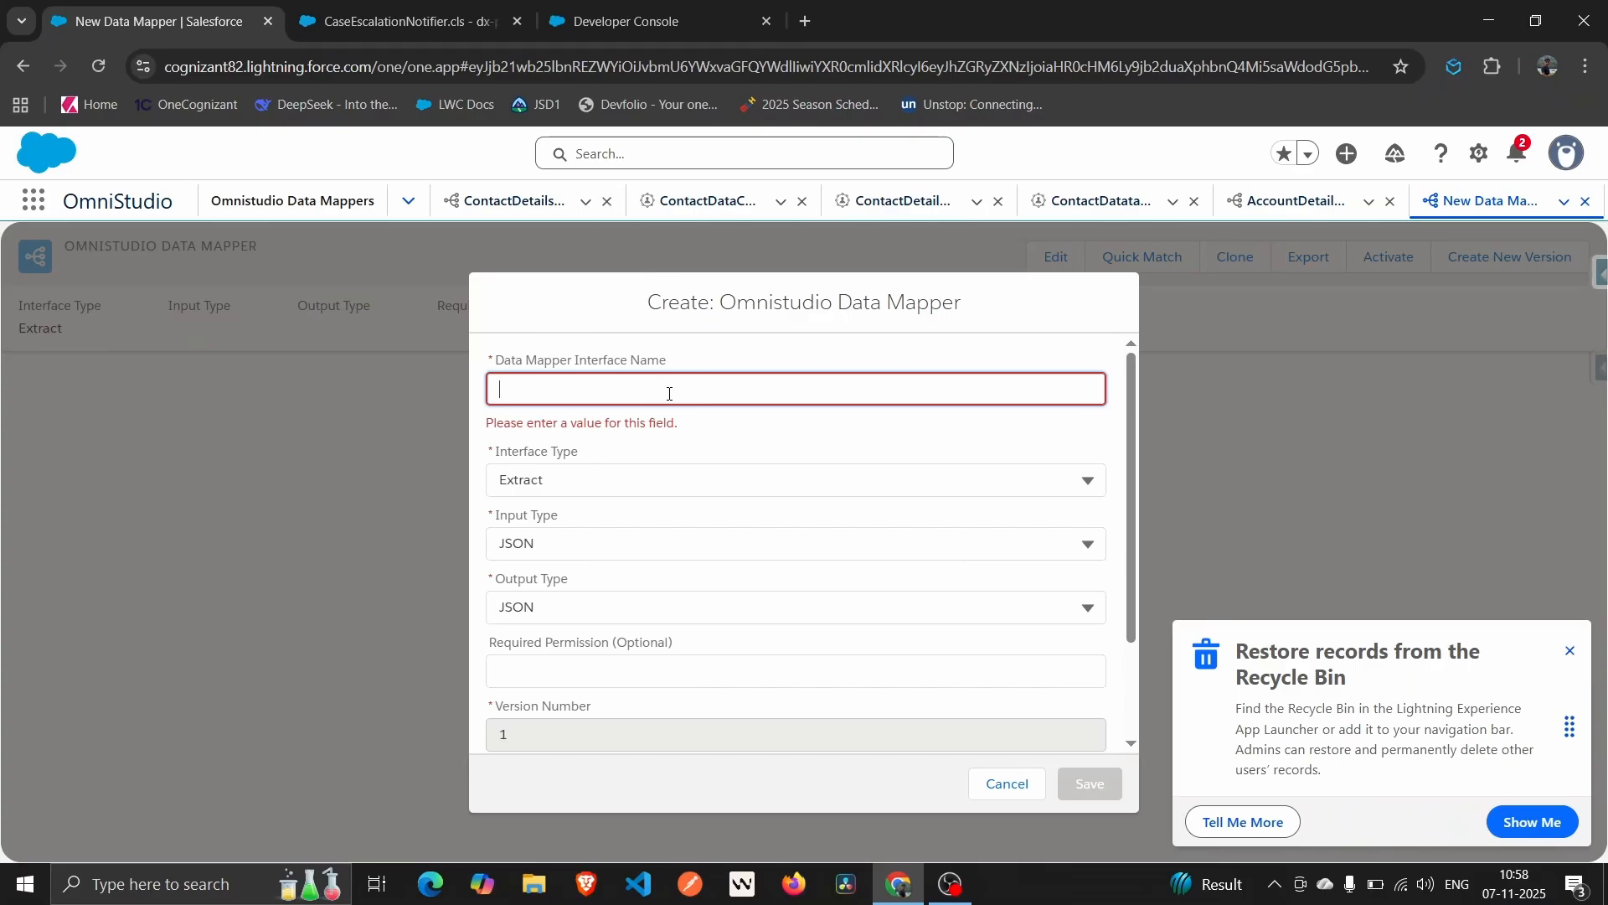
pyautogui.write('PostAccount')
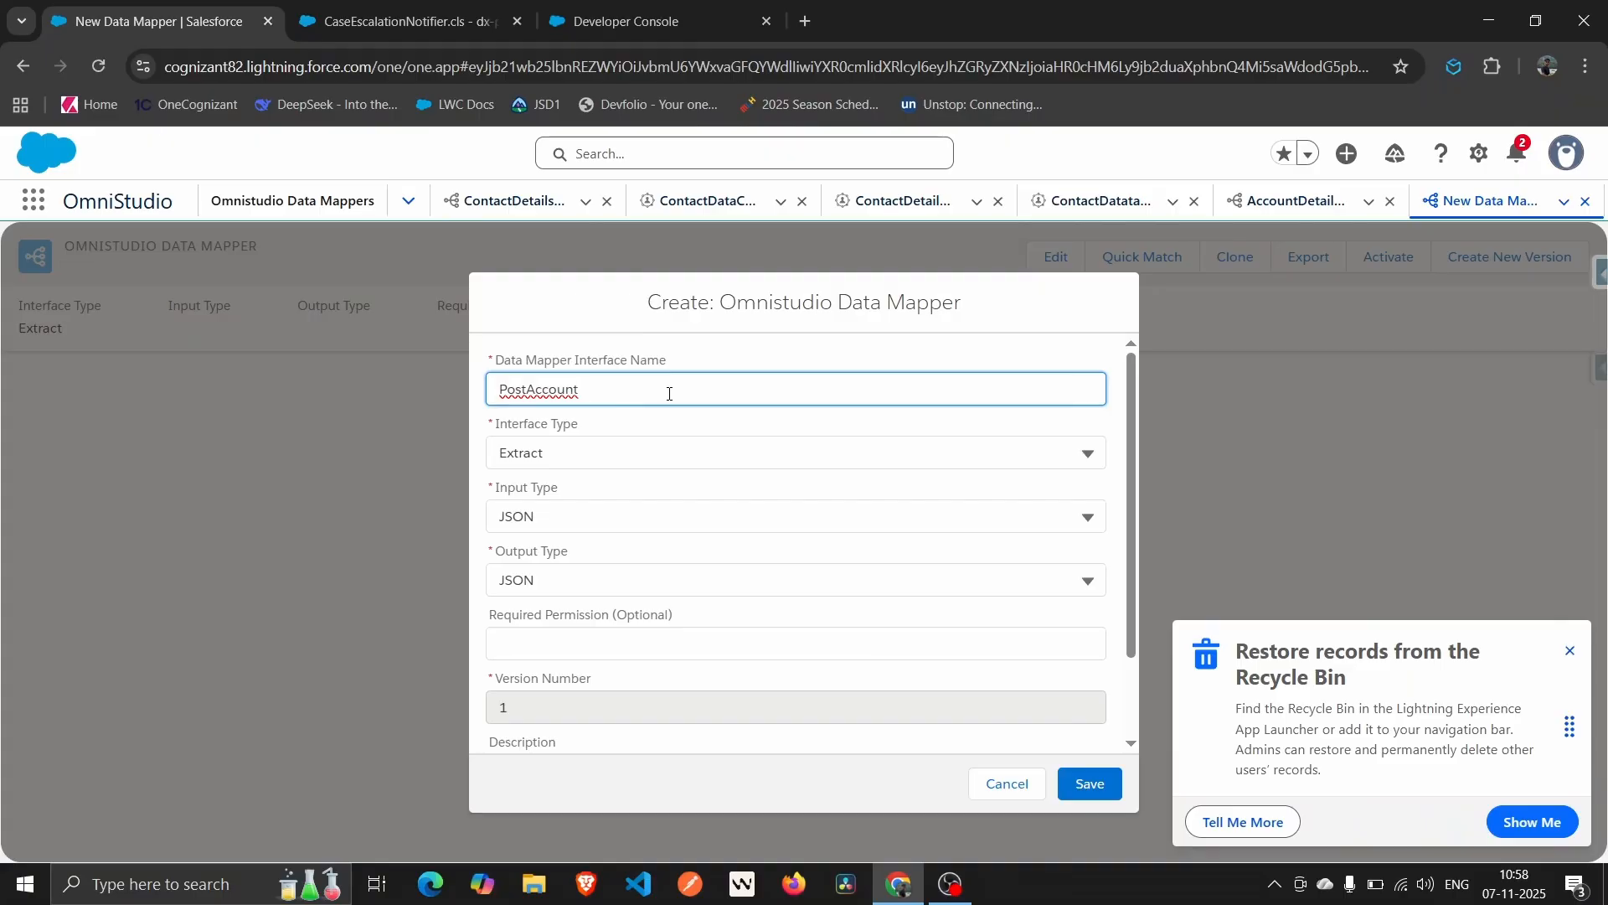
pyautogui.write('ContactDR')
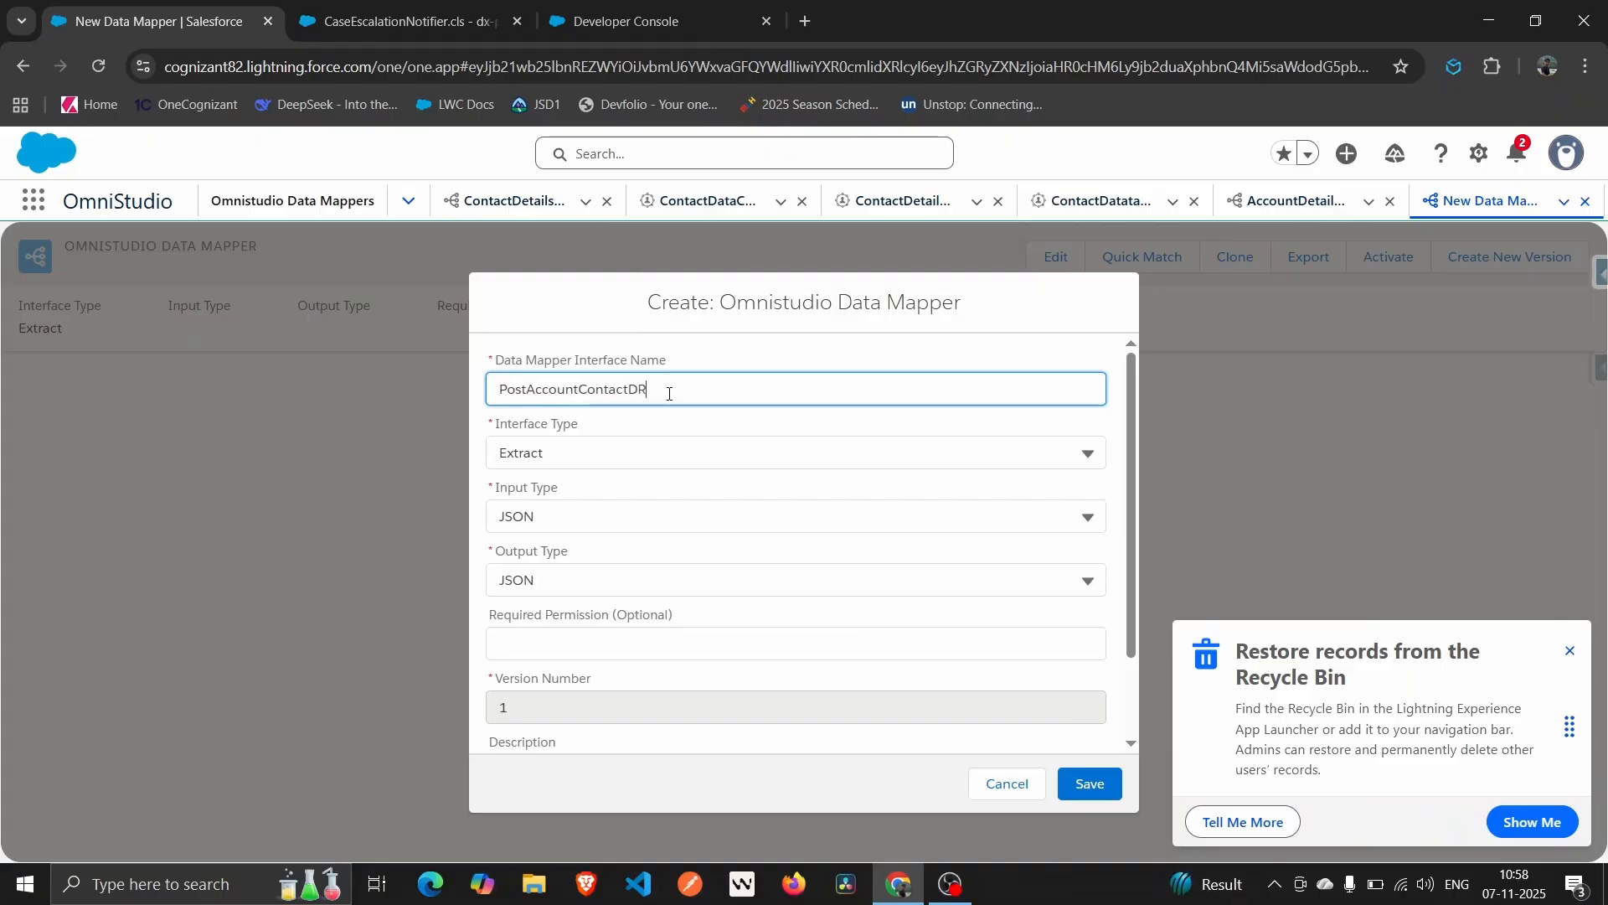
pyautogui.click(766, 422)
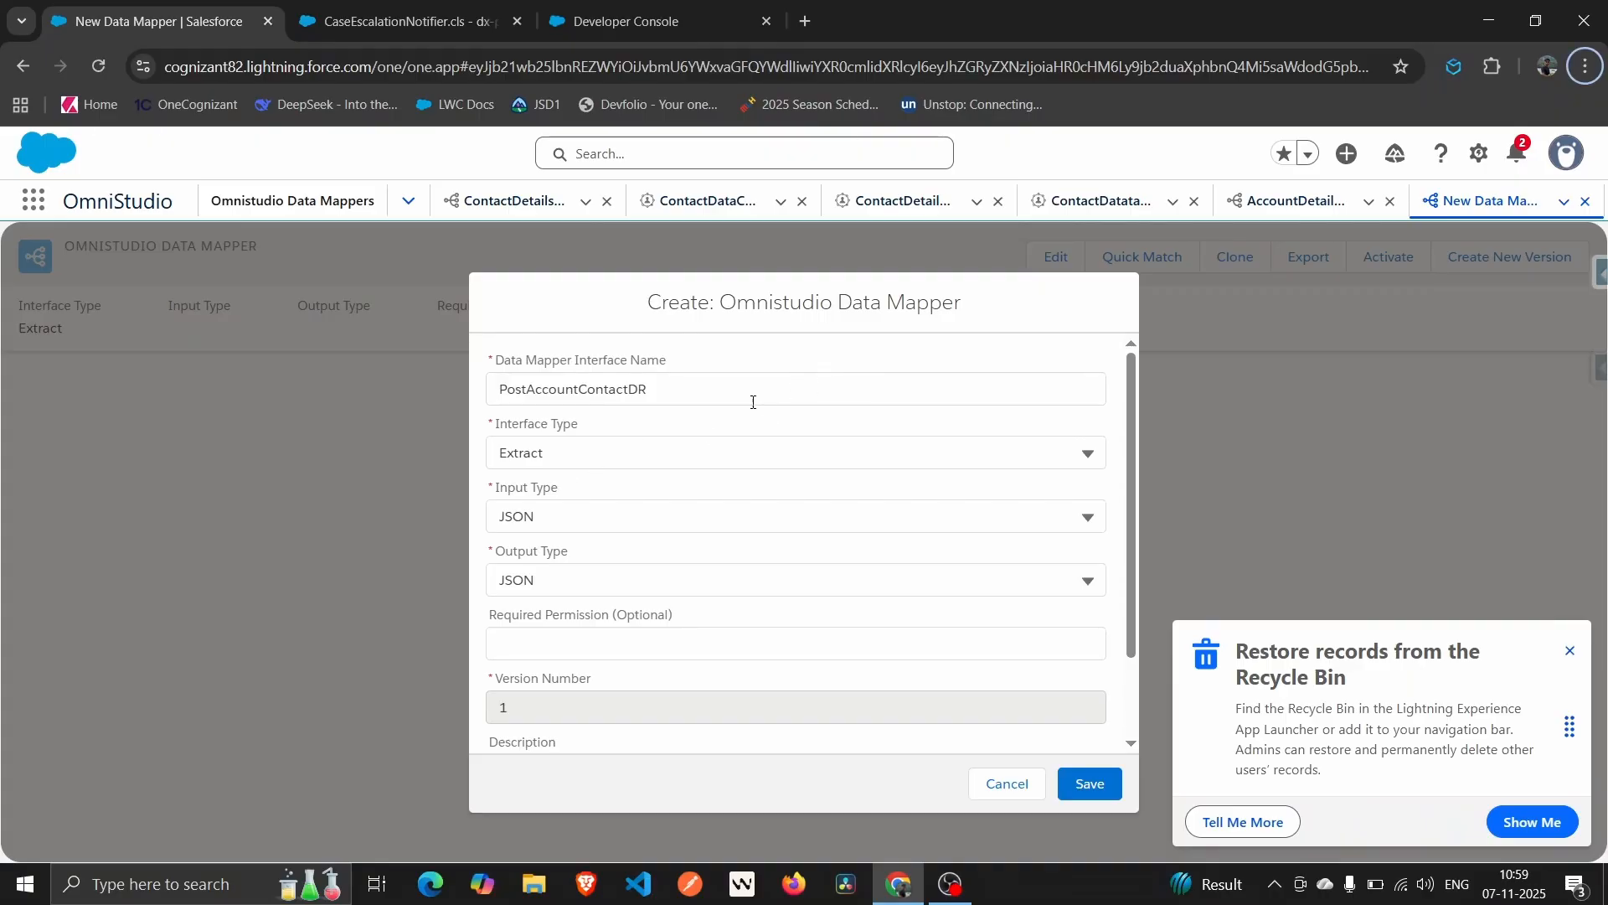
pyautogui.click(606, 451)
pyautogui.click(587, 571)
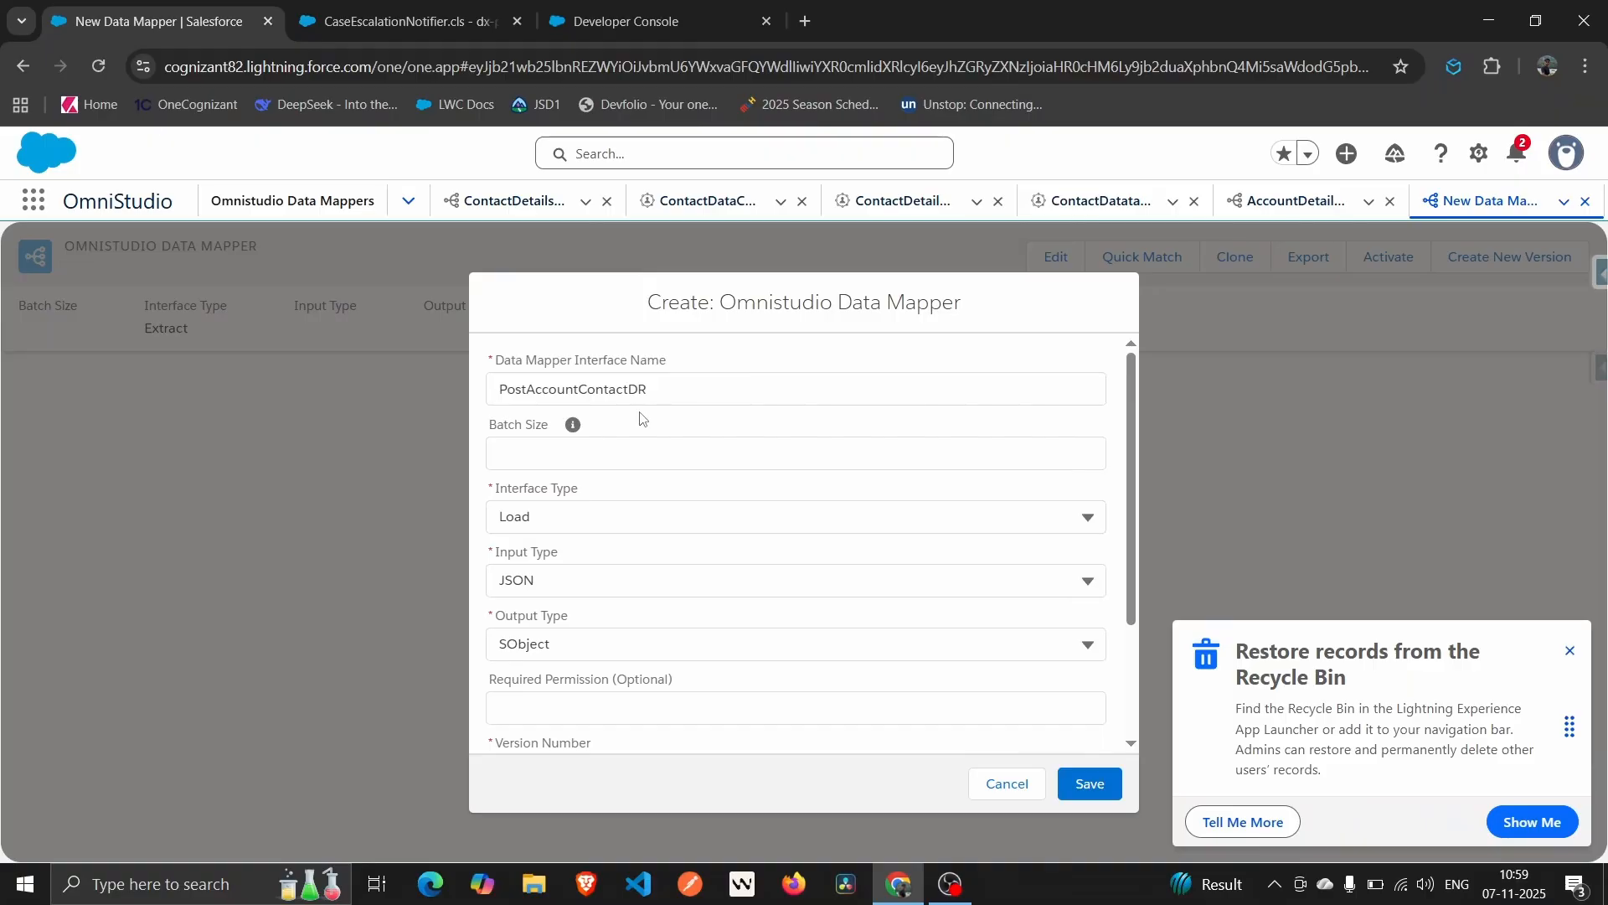
# Keep JSON as input type and SObject as output type, and save the data mapper.
pyautogui.scroll(-1, 596, 546)
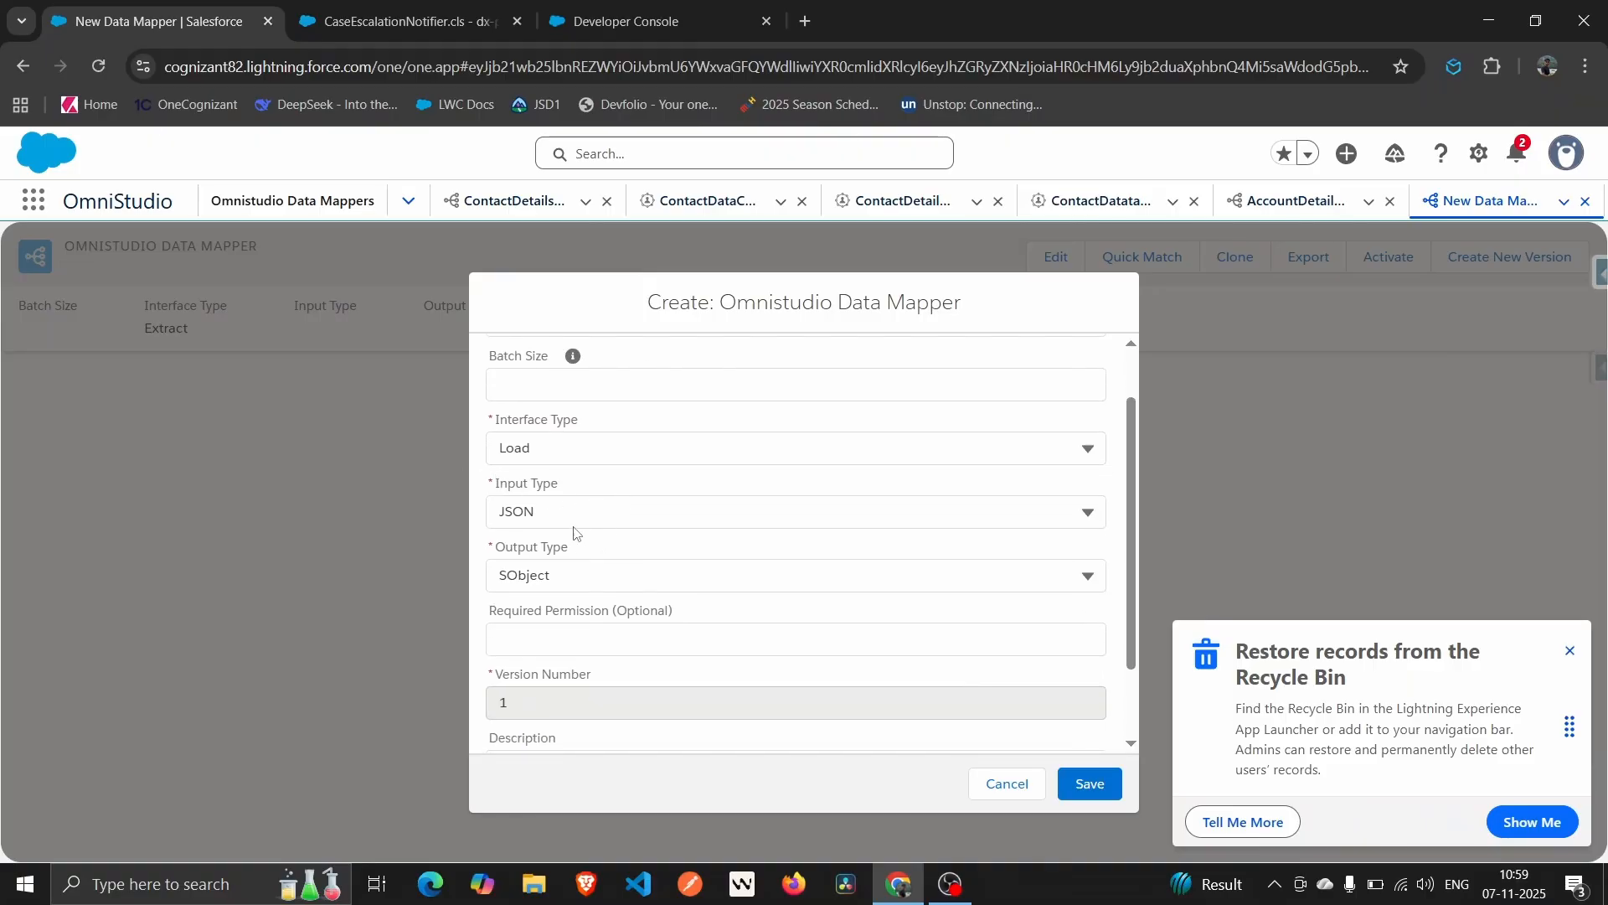
pyautogui.click(578, 521)
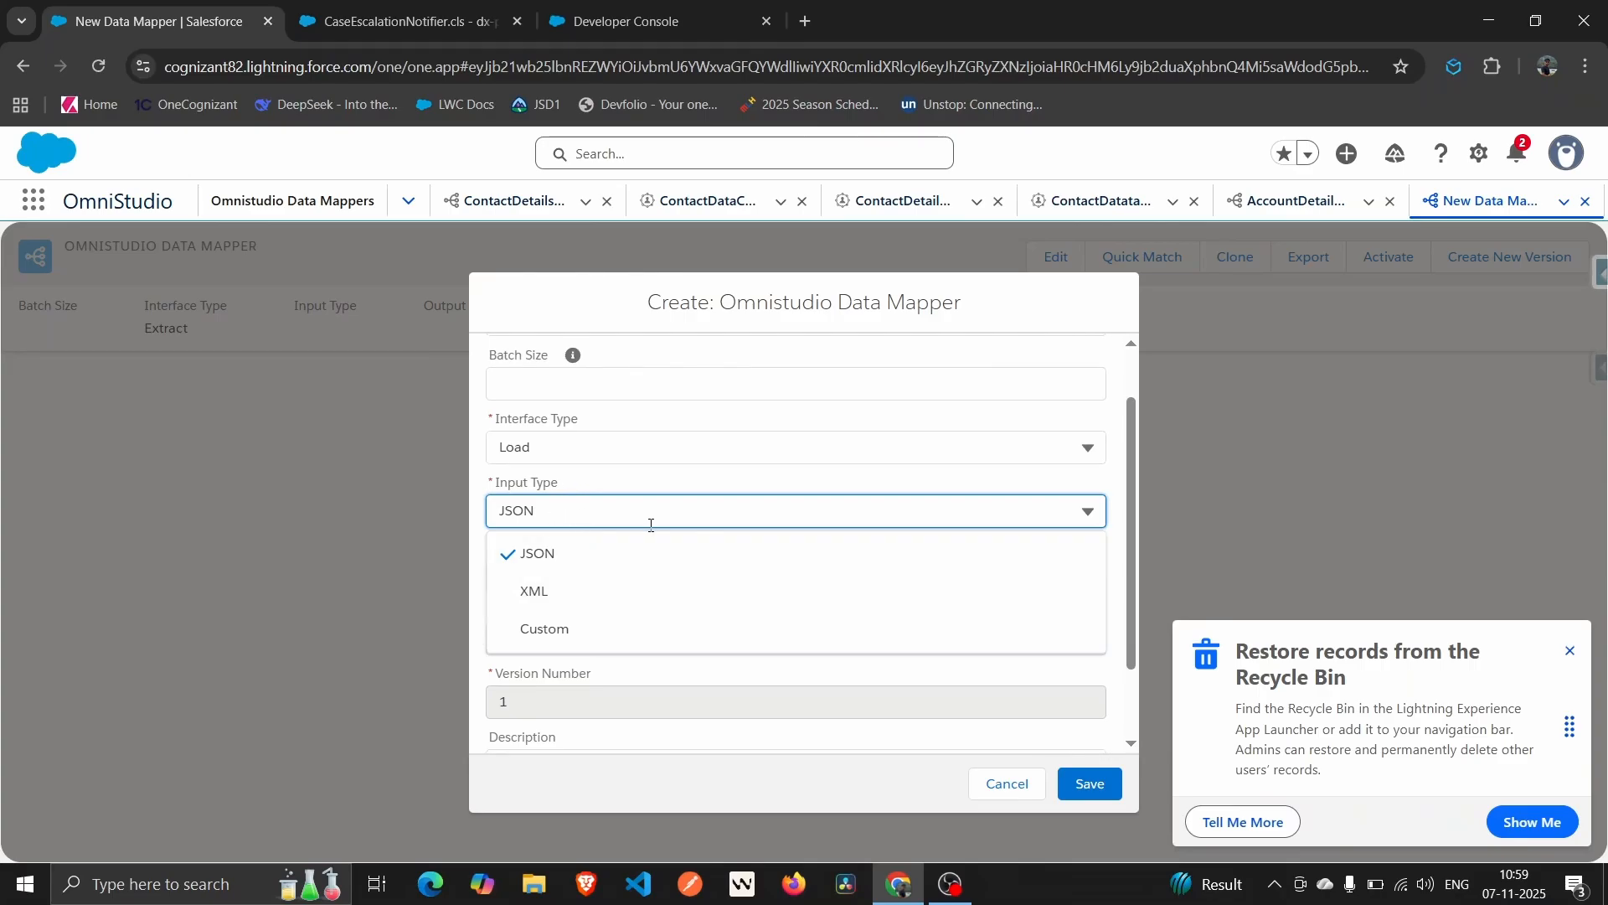
pyautogui.click(656, 481)
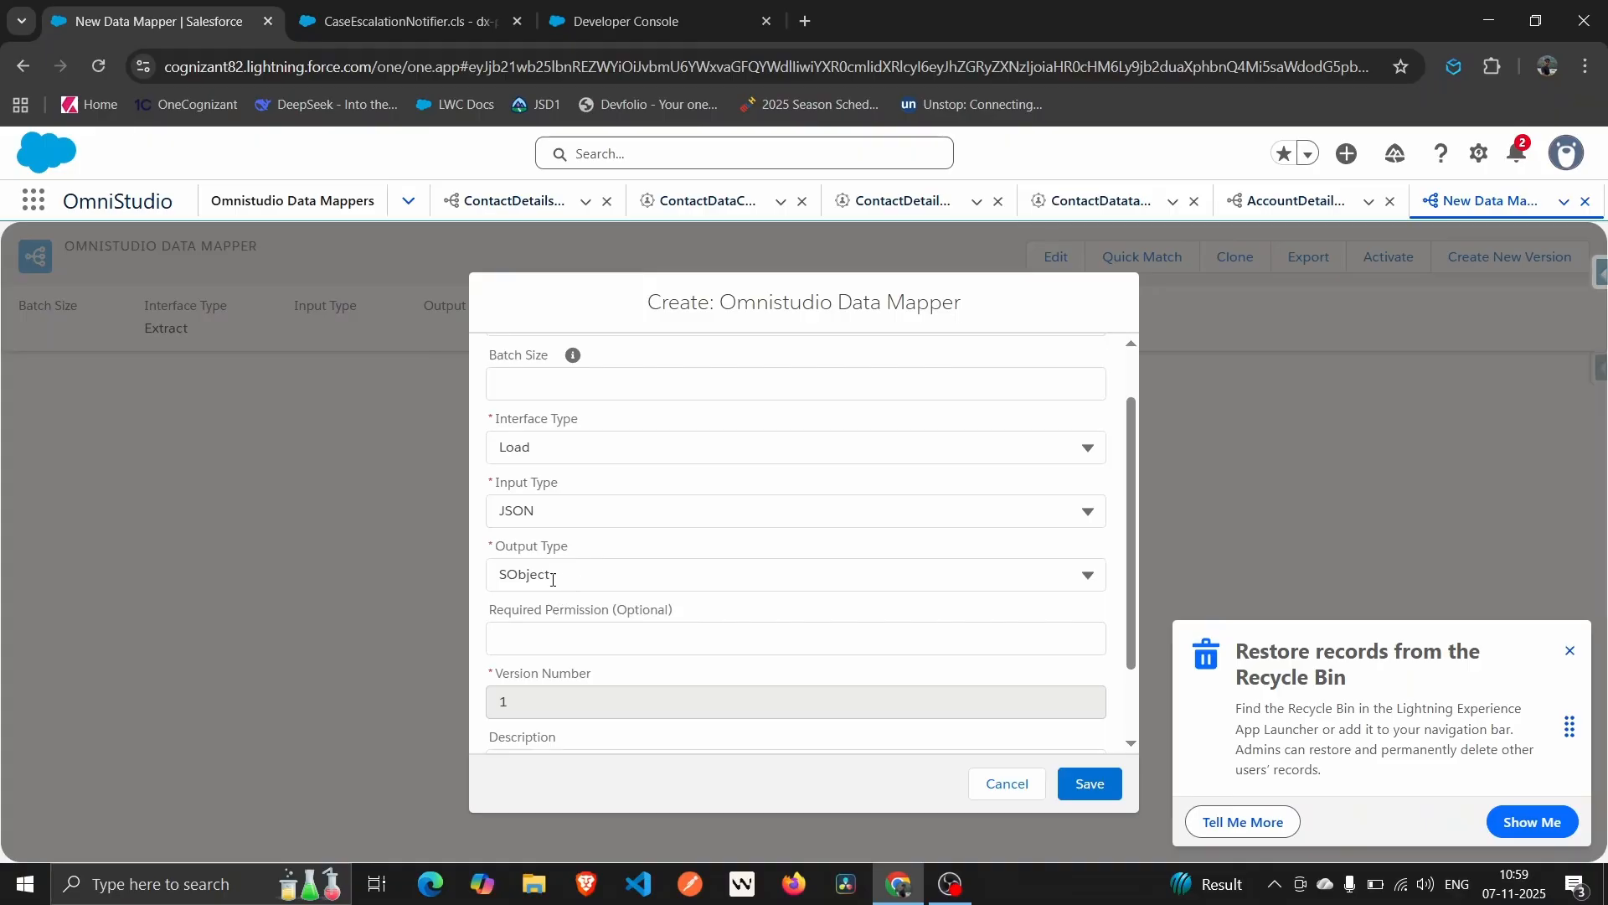
pyautogui.click(645, 589)
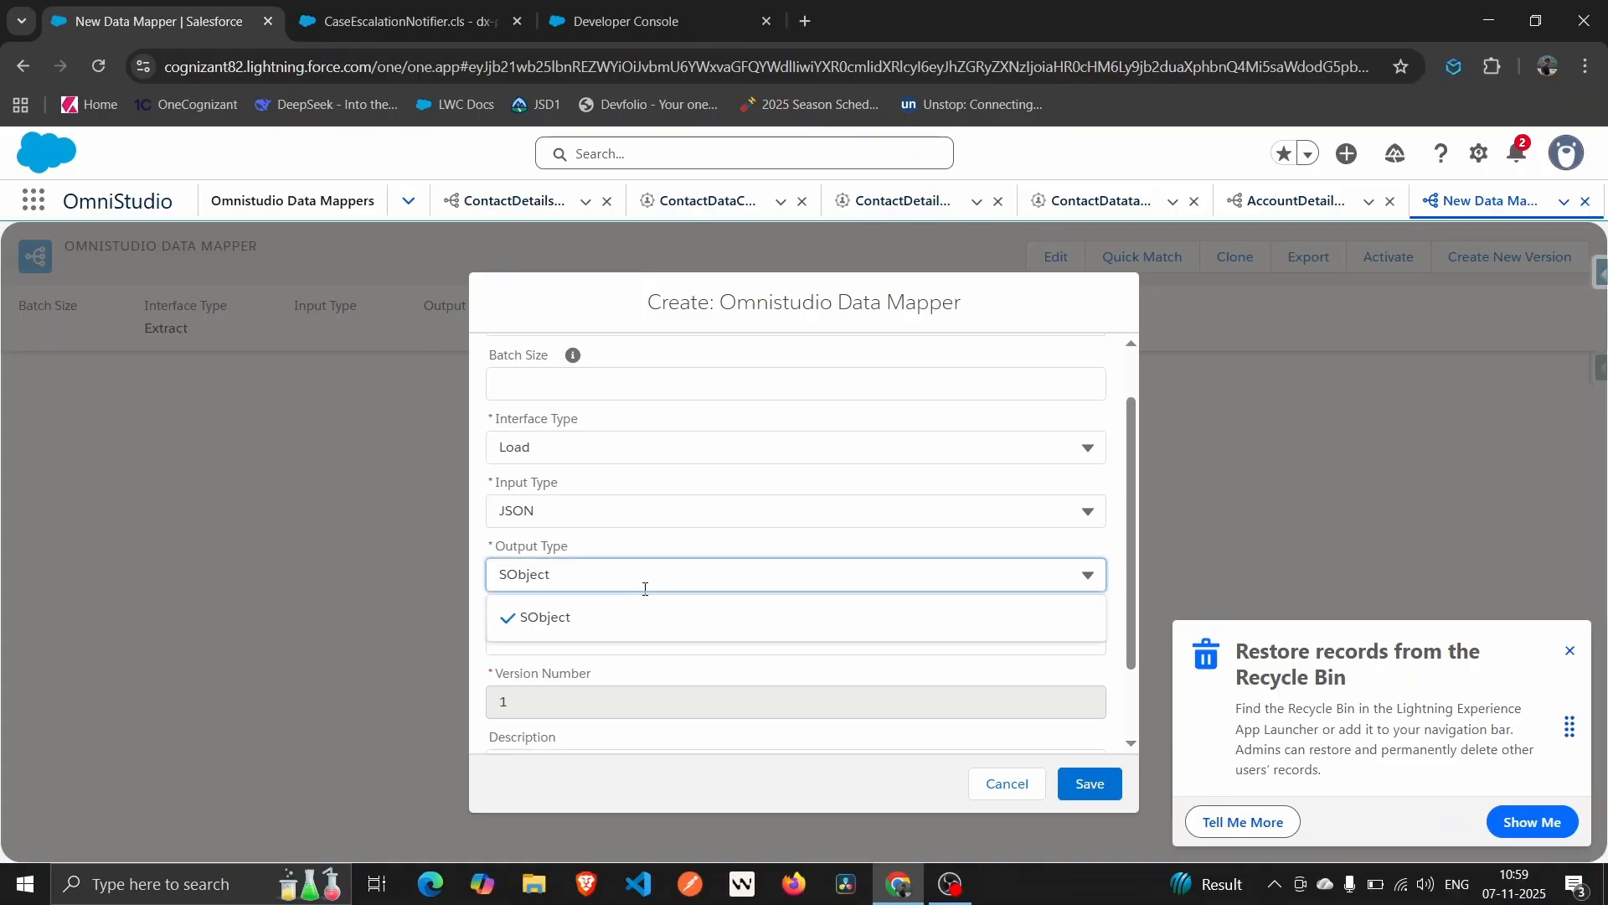
pyautogui.click(695, 559)
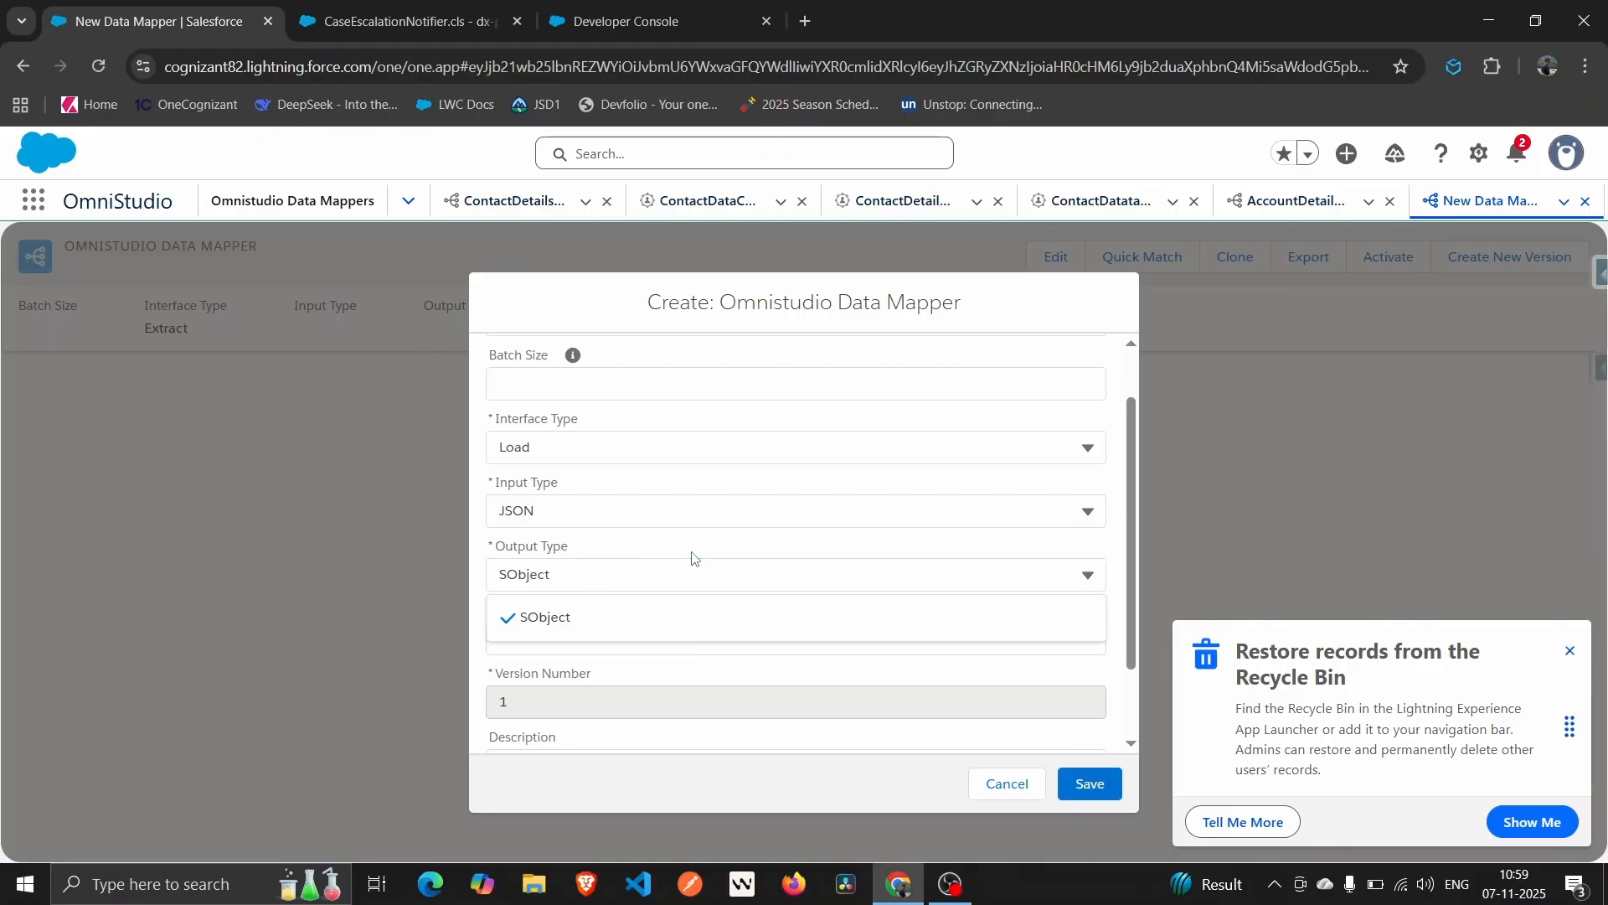
pyautogui.click(1061, 796)
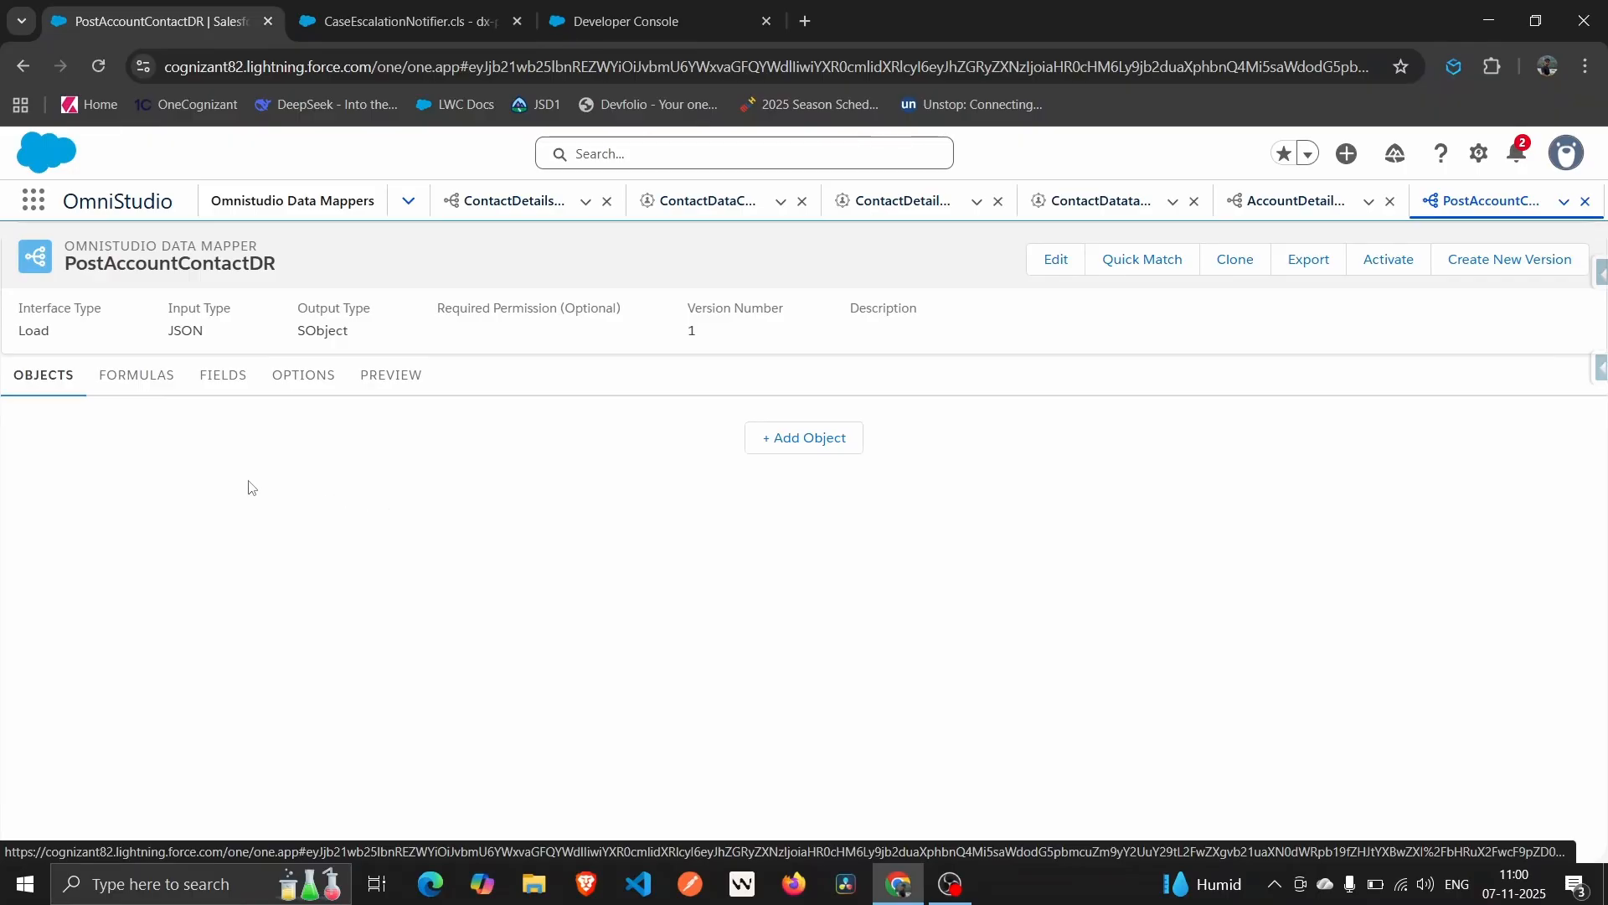
# Add Account as object 1 of the data mapper and show its field mappings.
pyautogui.click(763, 443)
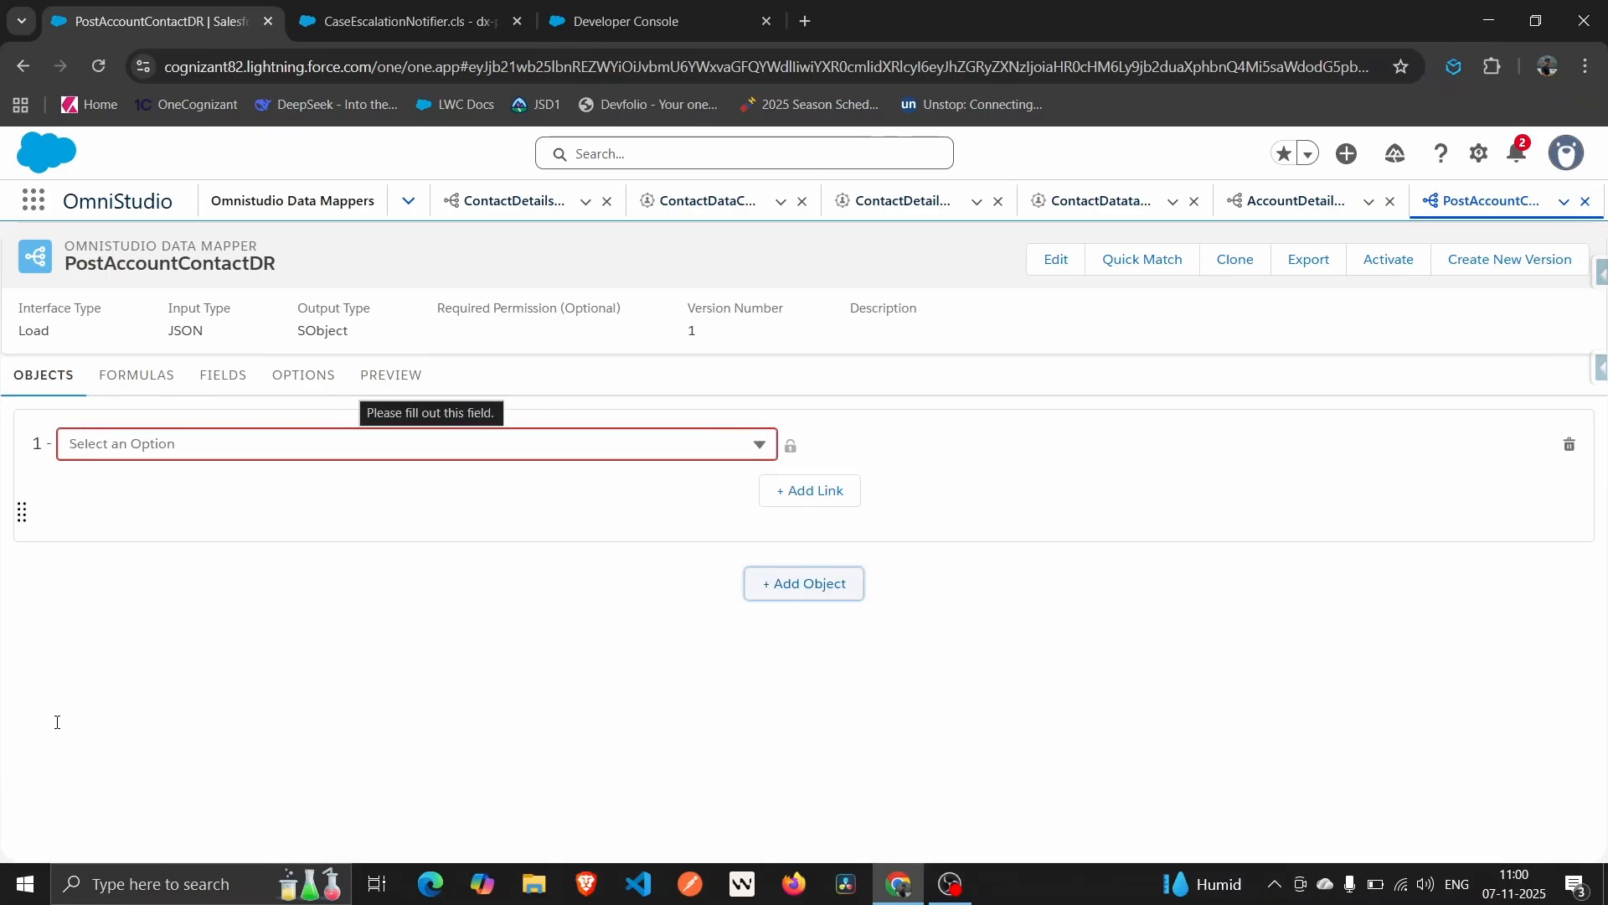
pyautogui.click(461, 452)
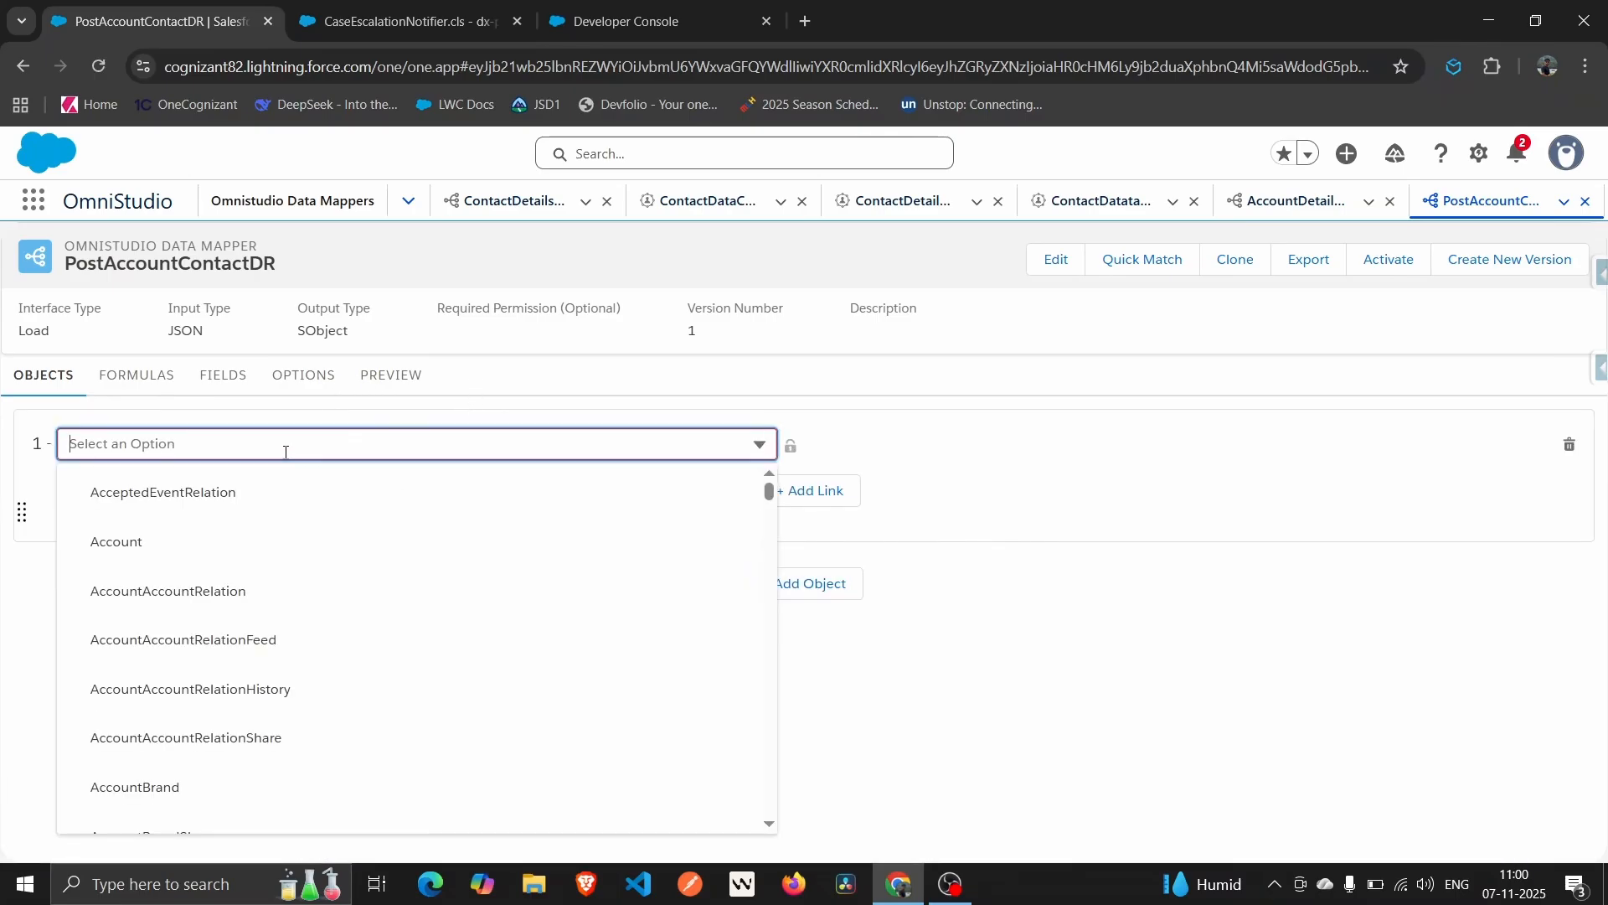
pyautogui.click(134, 554)
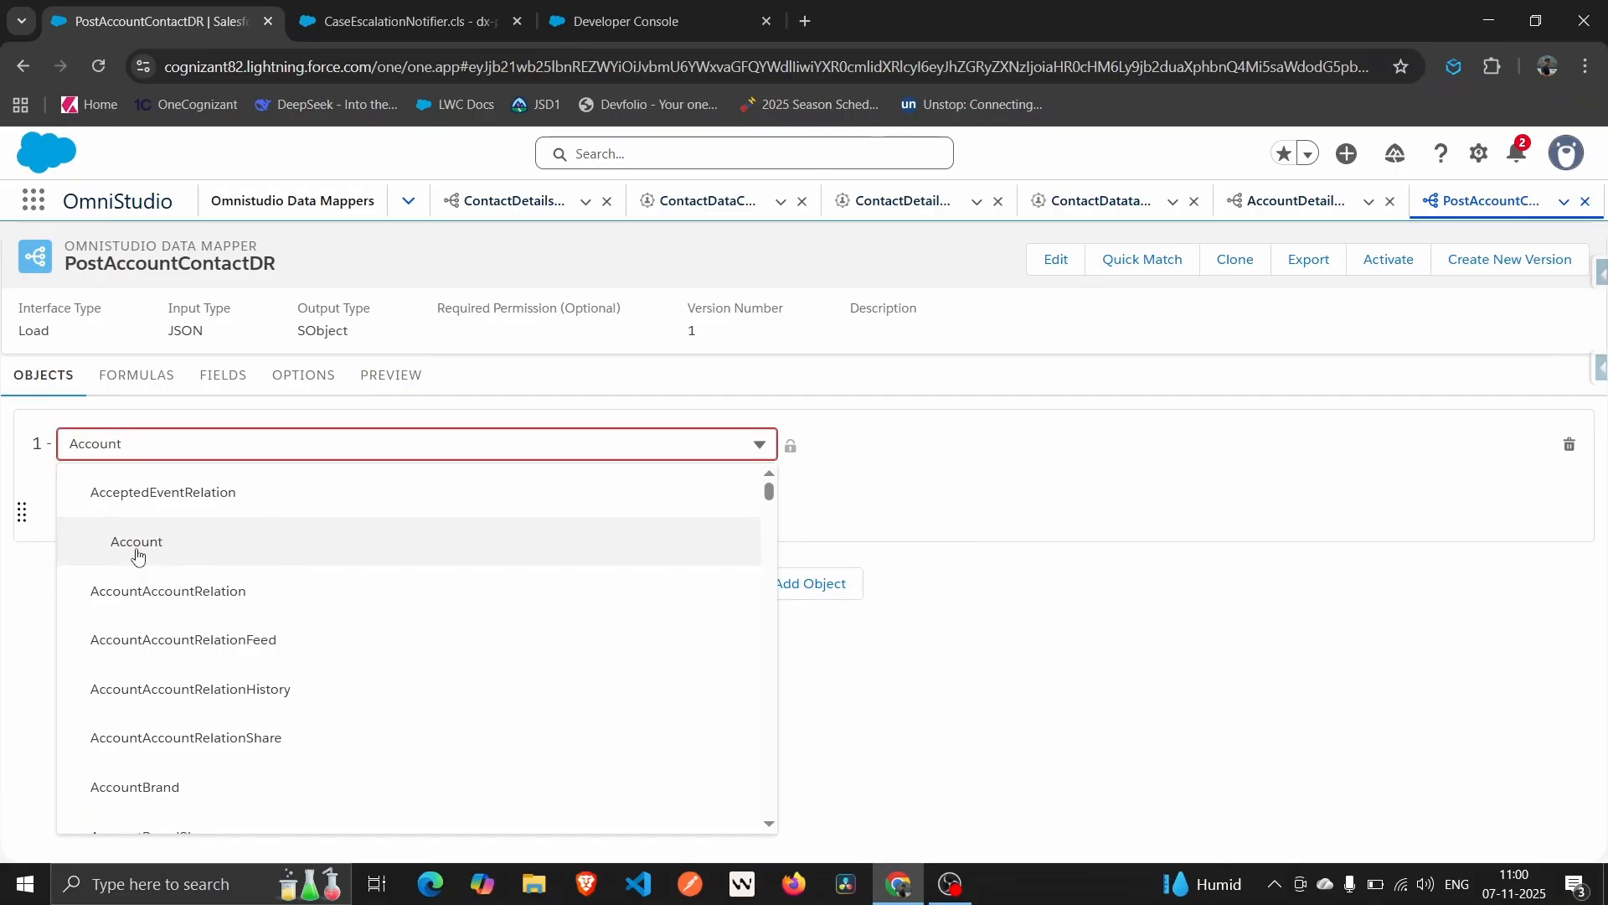
pyautogui.click(377, 449)
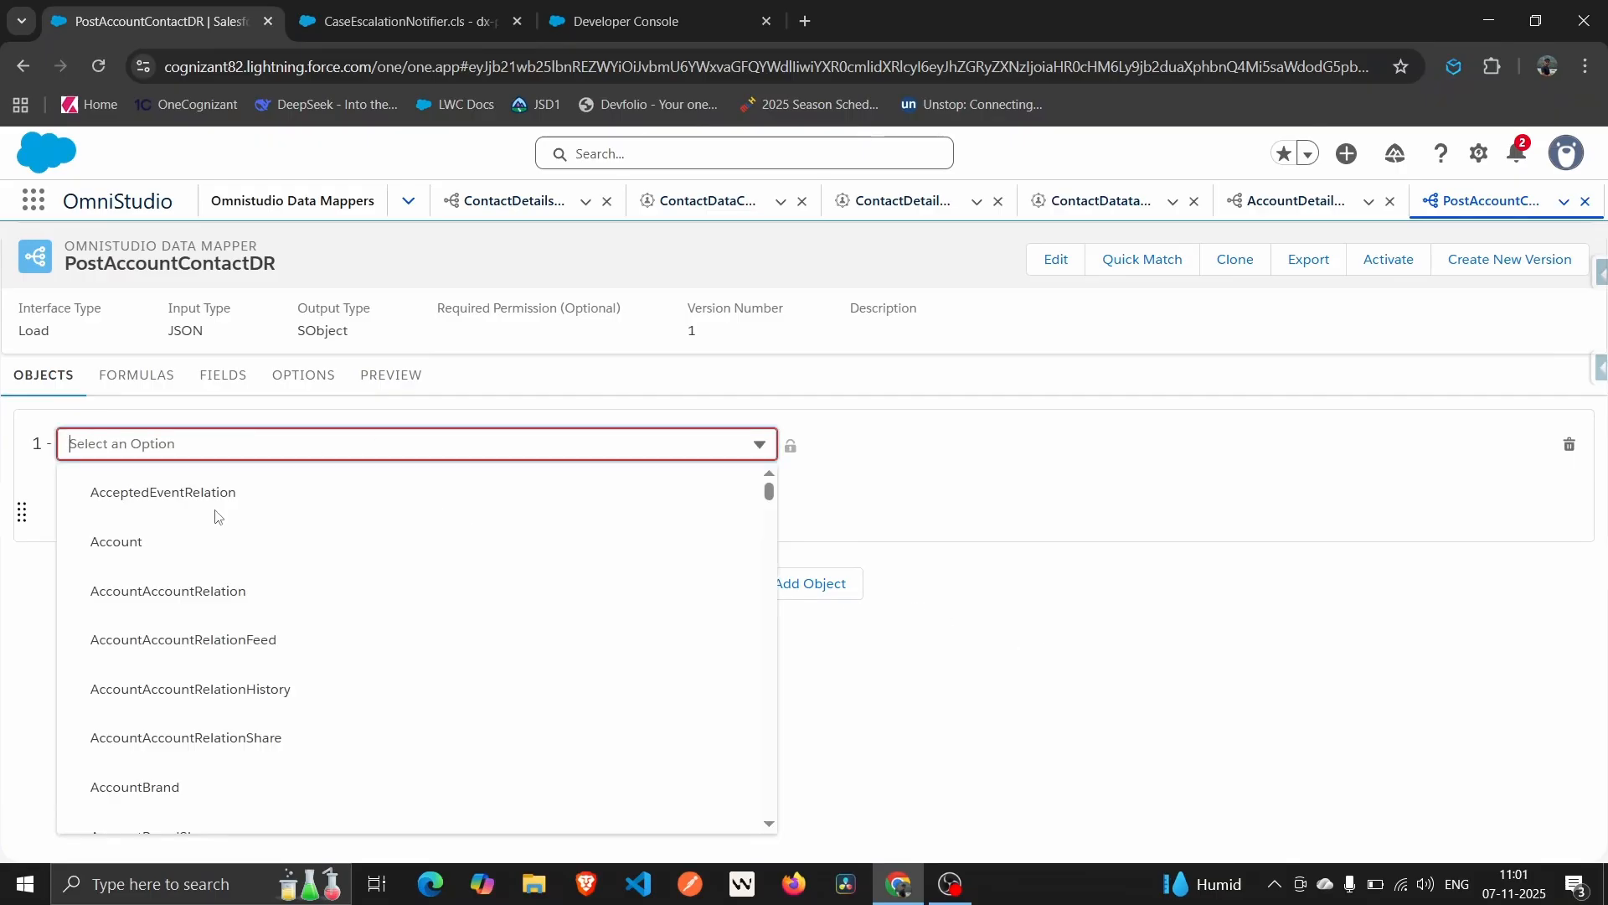
pyautogui.click(155, 547)
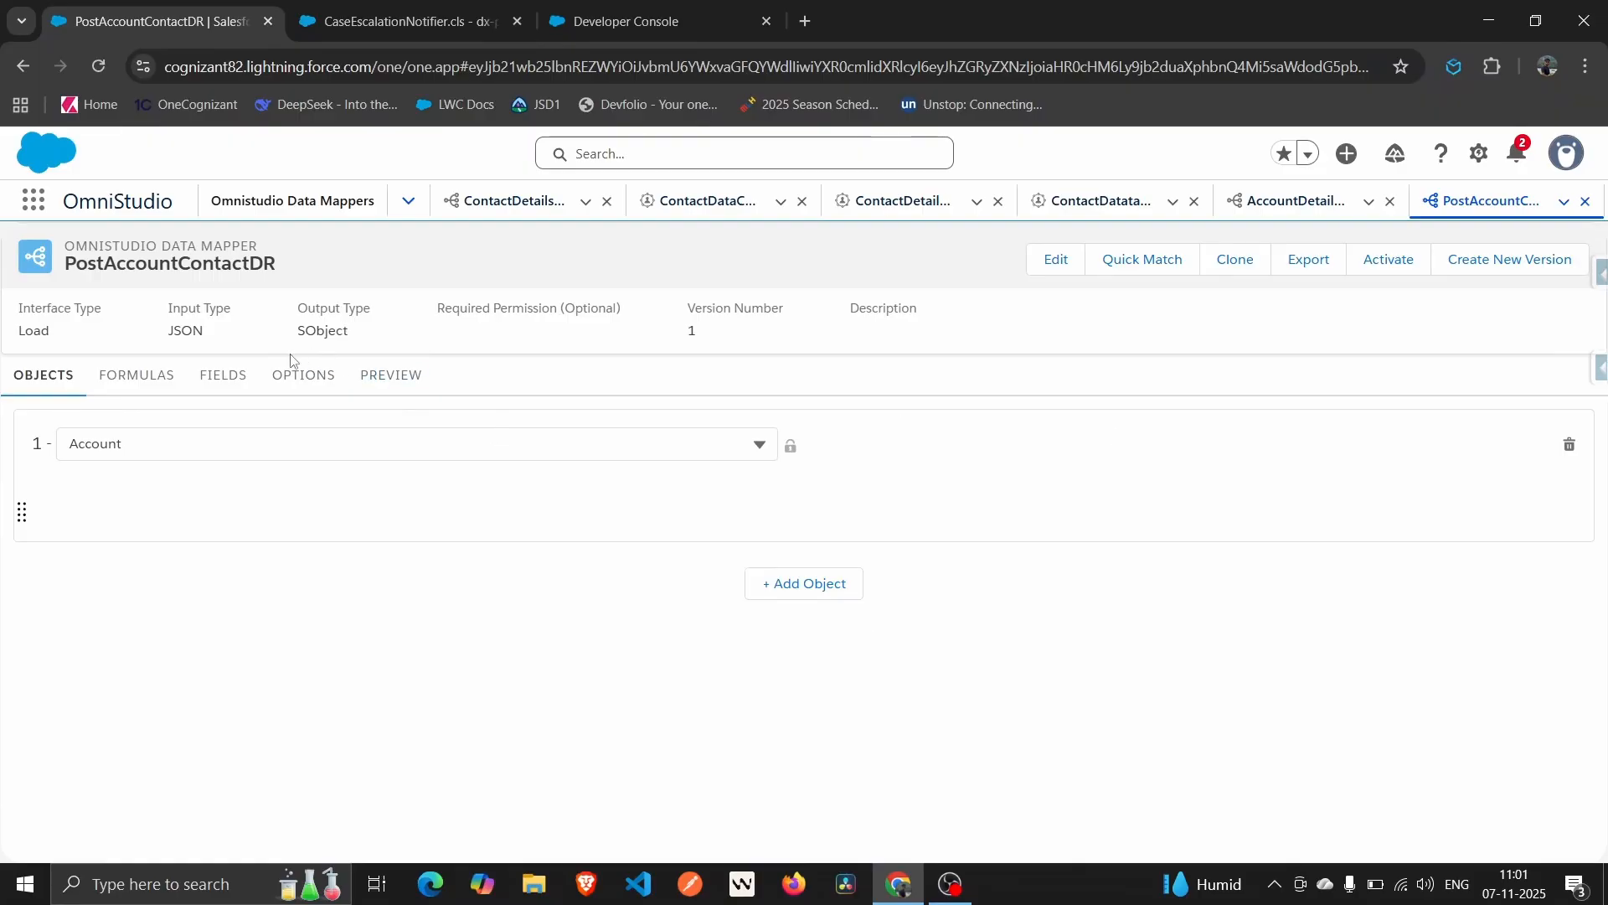
pyautogui.click(207, 382)
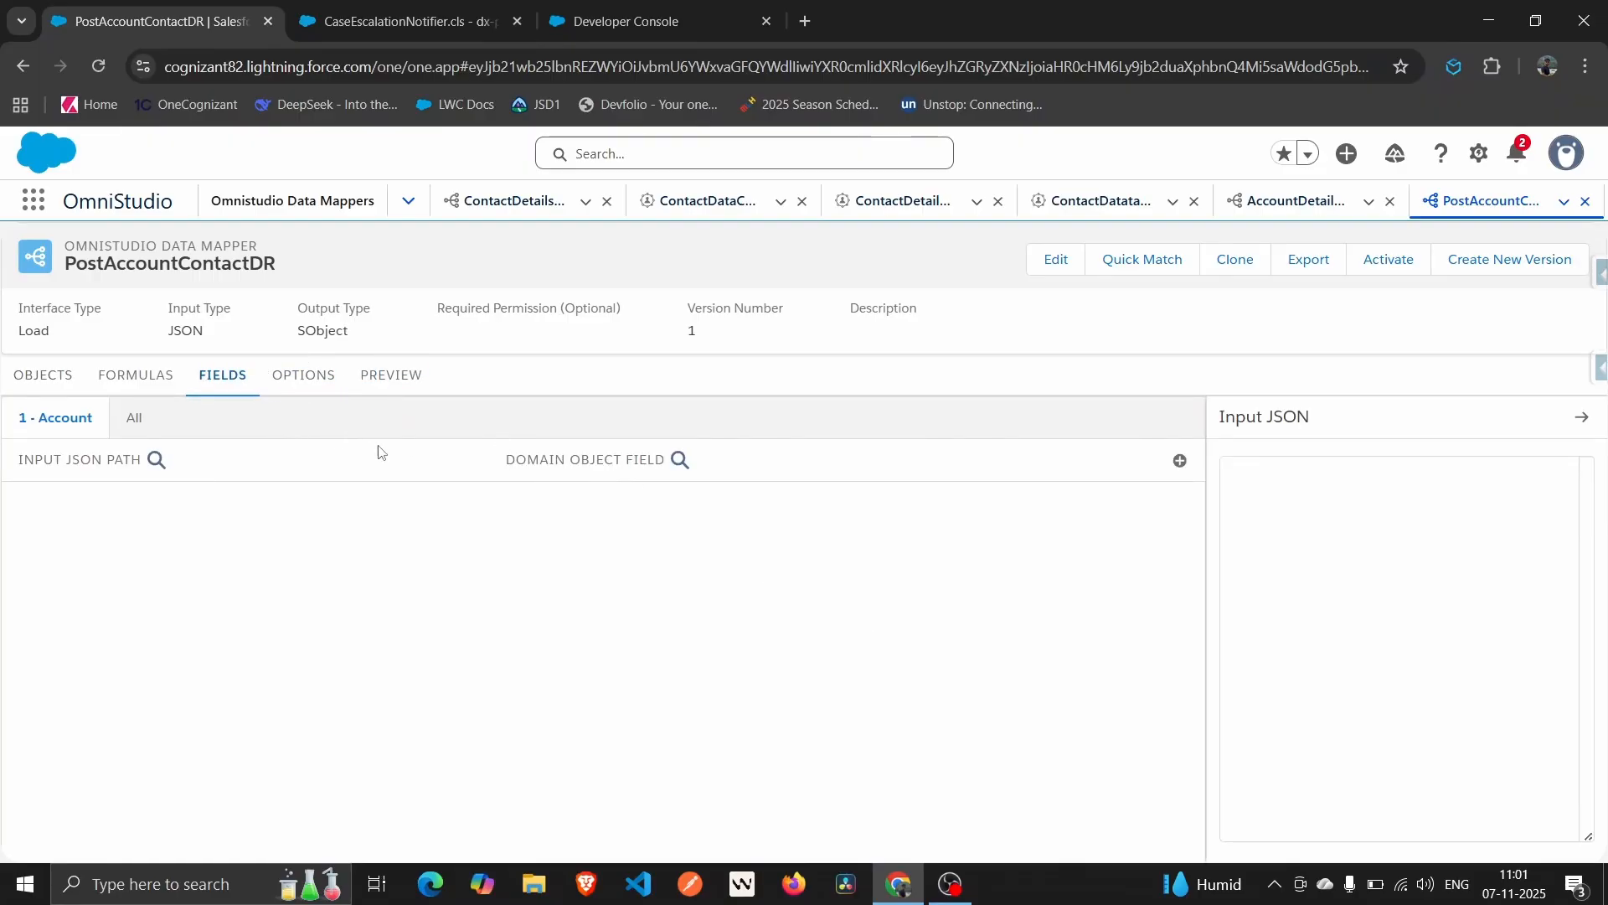
# Add a blank field mapping and begin the Input JSON with an empty AccountName key.
pyautogui.click(1180, 464)
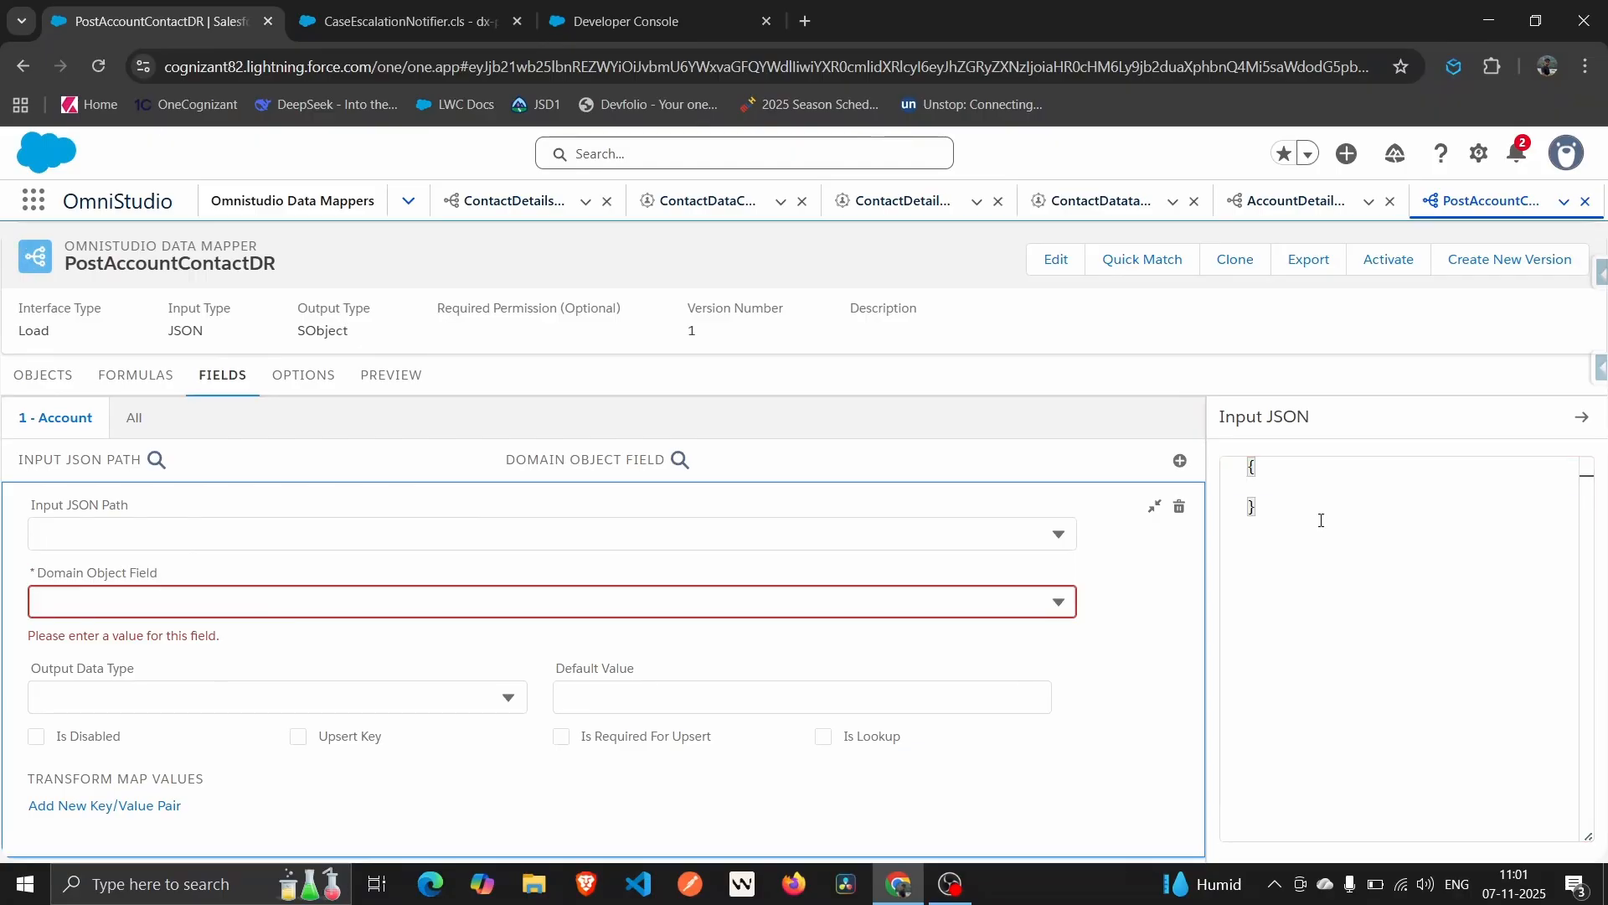
pyautogui.write('Account')
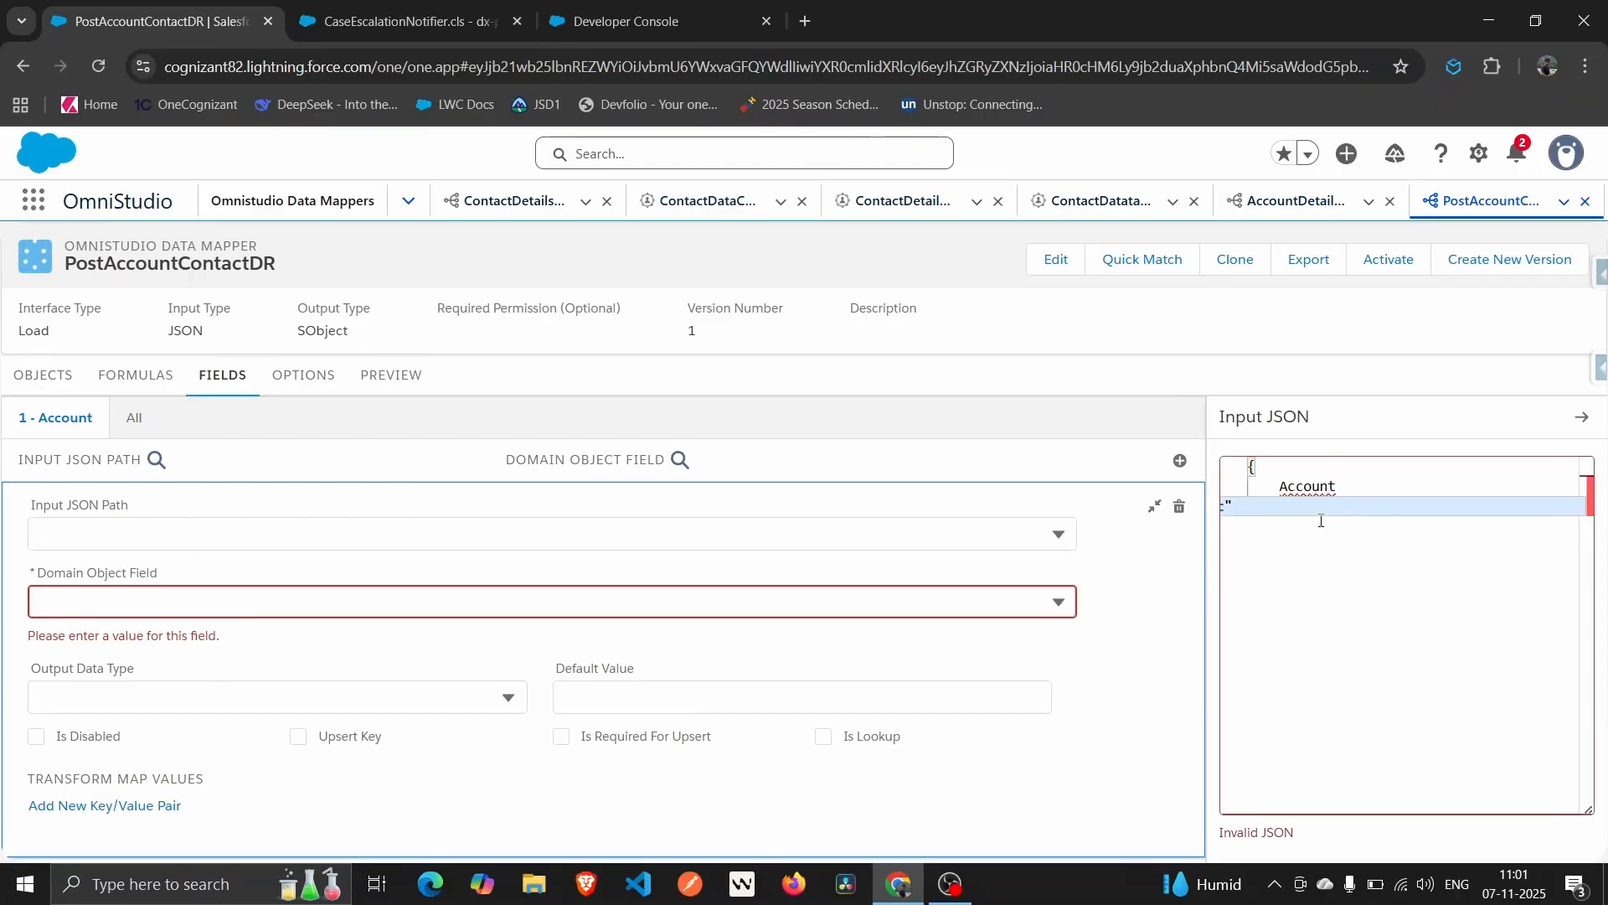
pyautogui.write('Name')
pyautogui.press('Return')
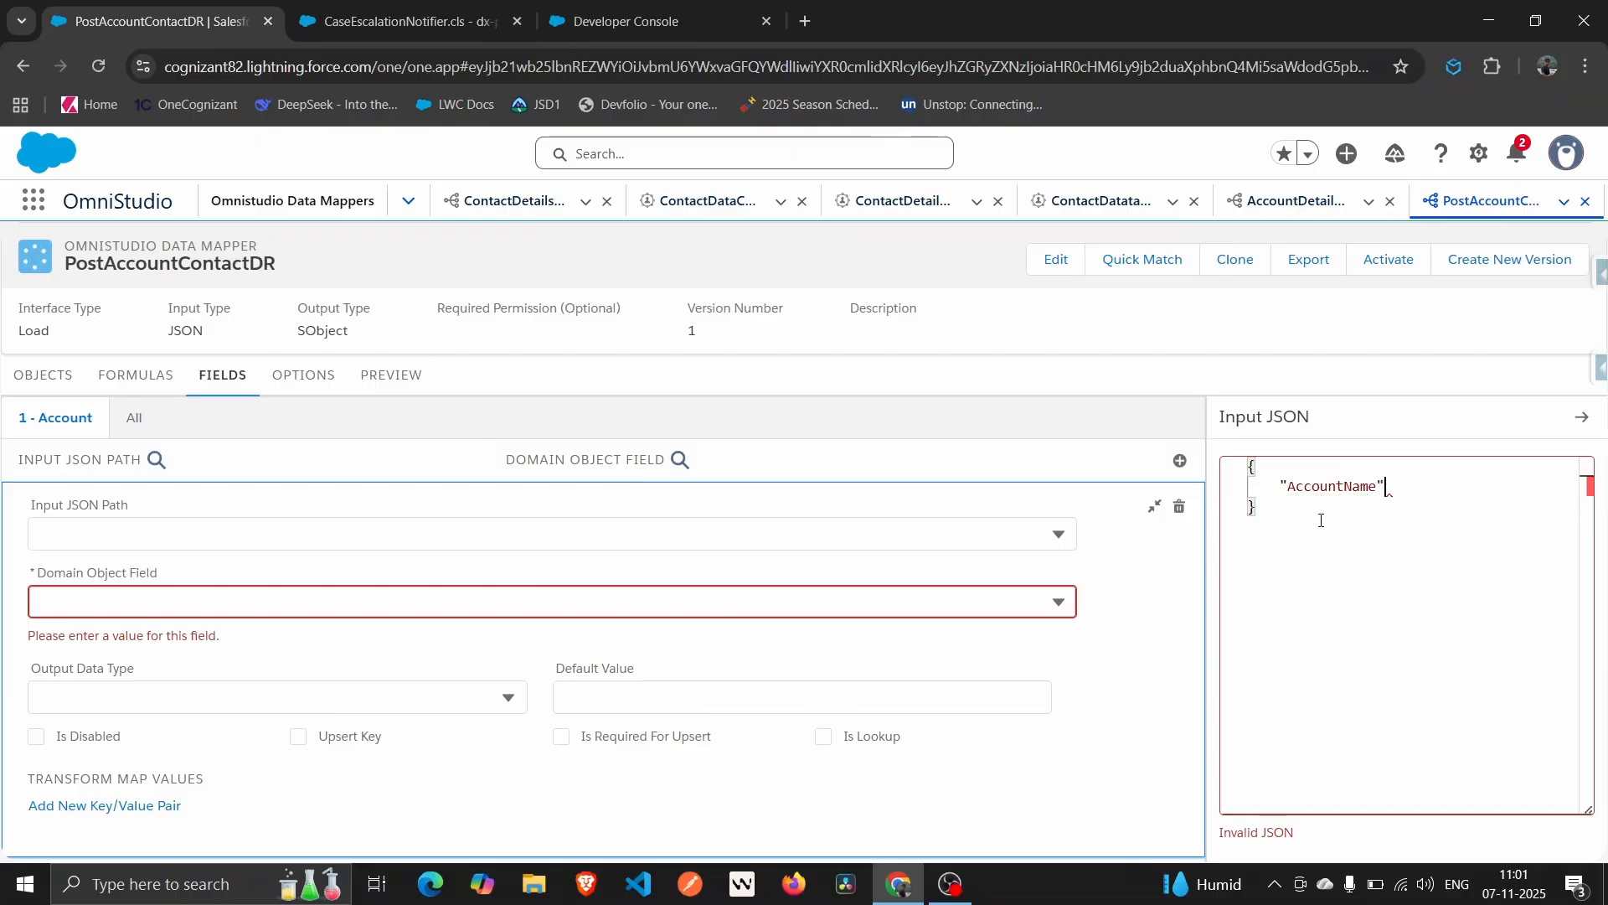
pyautogui.write(':""')
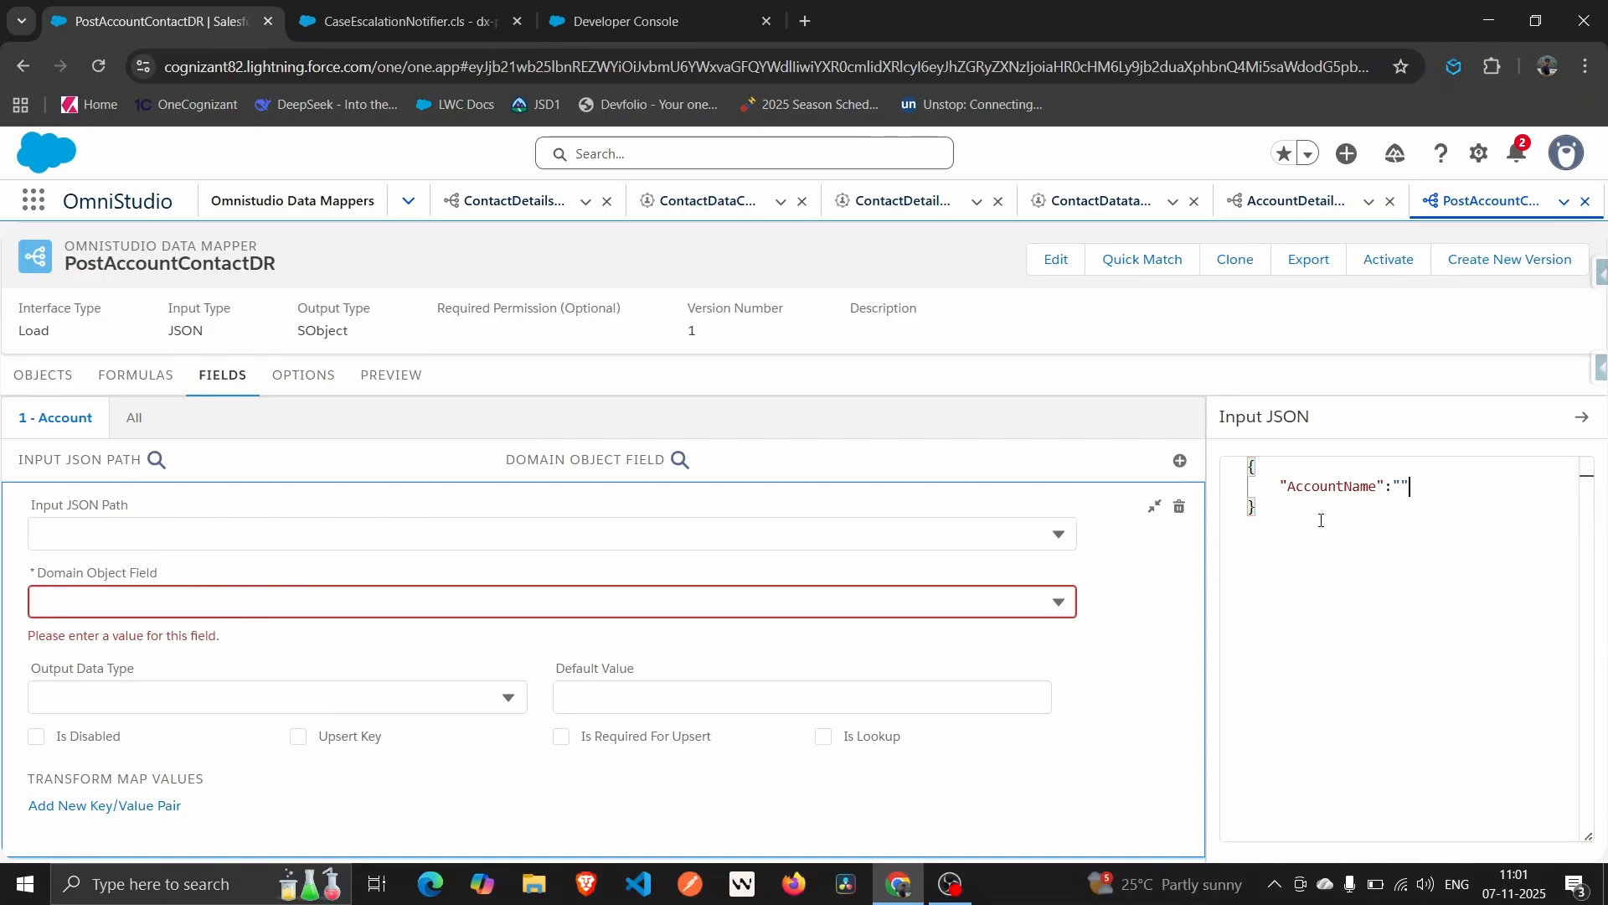
pyautogui.write(',')
pyautogui.press('Return')
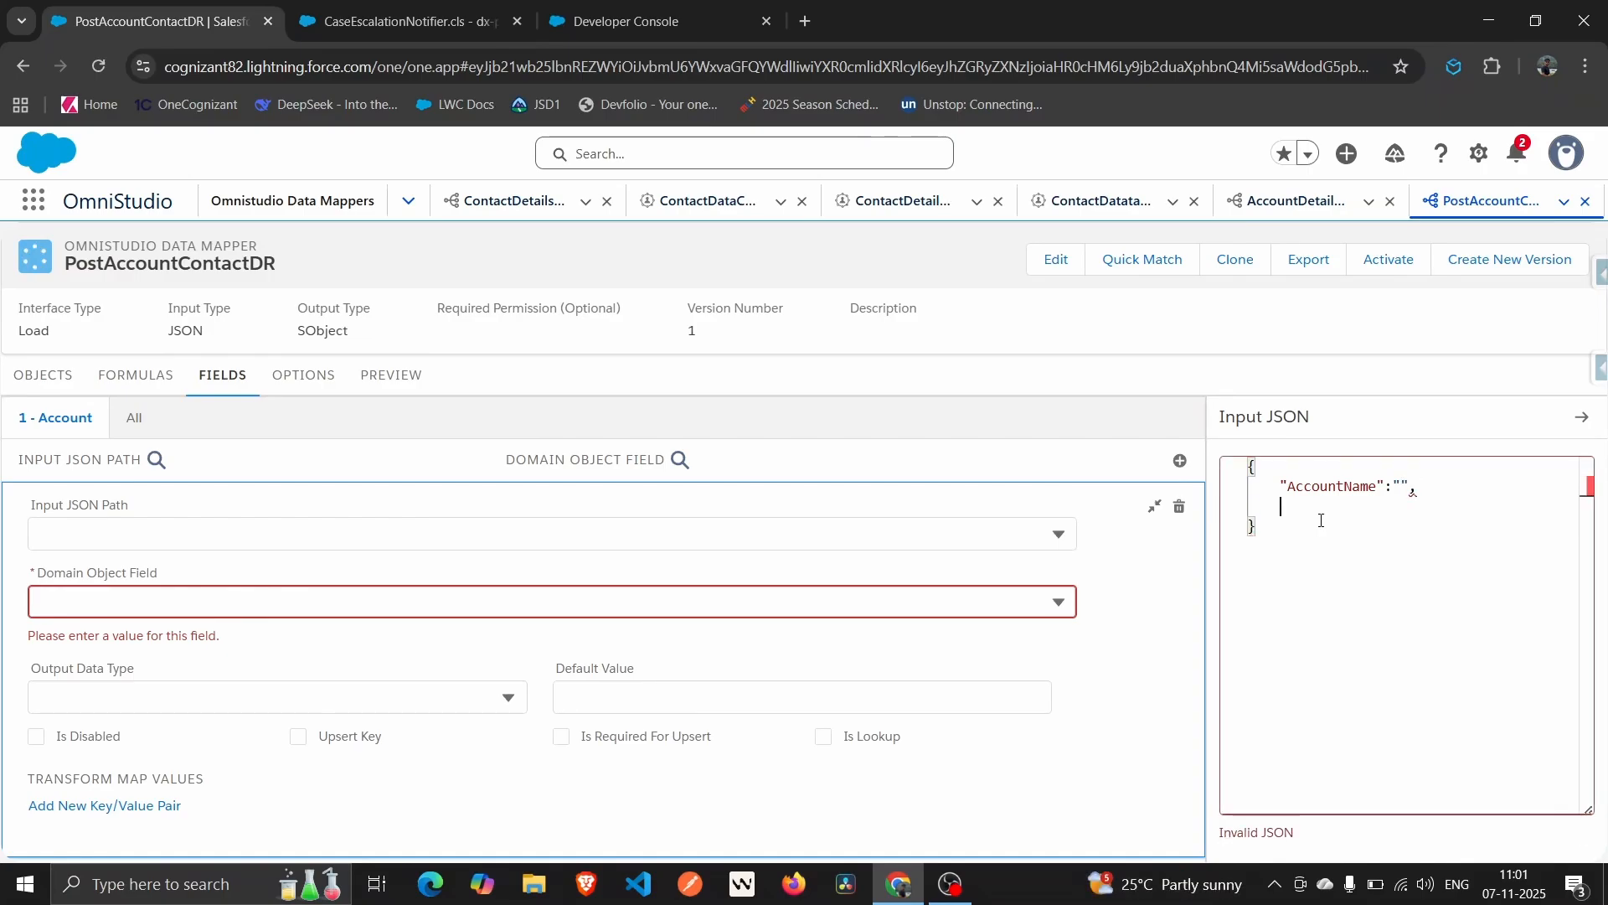
pyautogui.write('I')
pyautogui.press('BackSpace')
pyautogui.write('A')
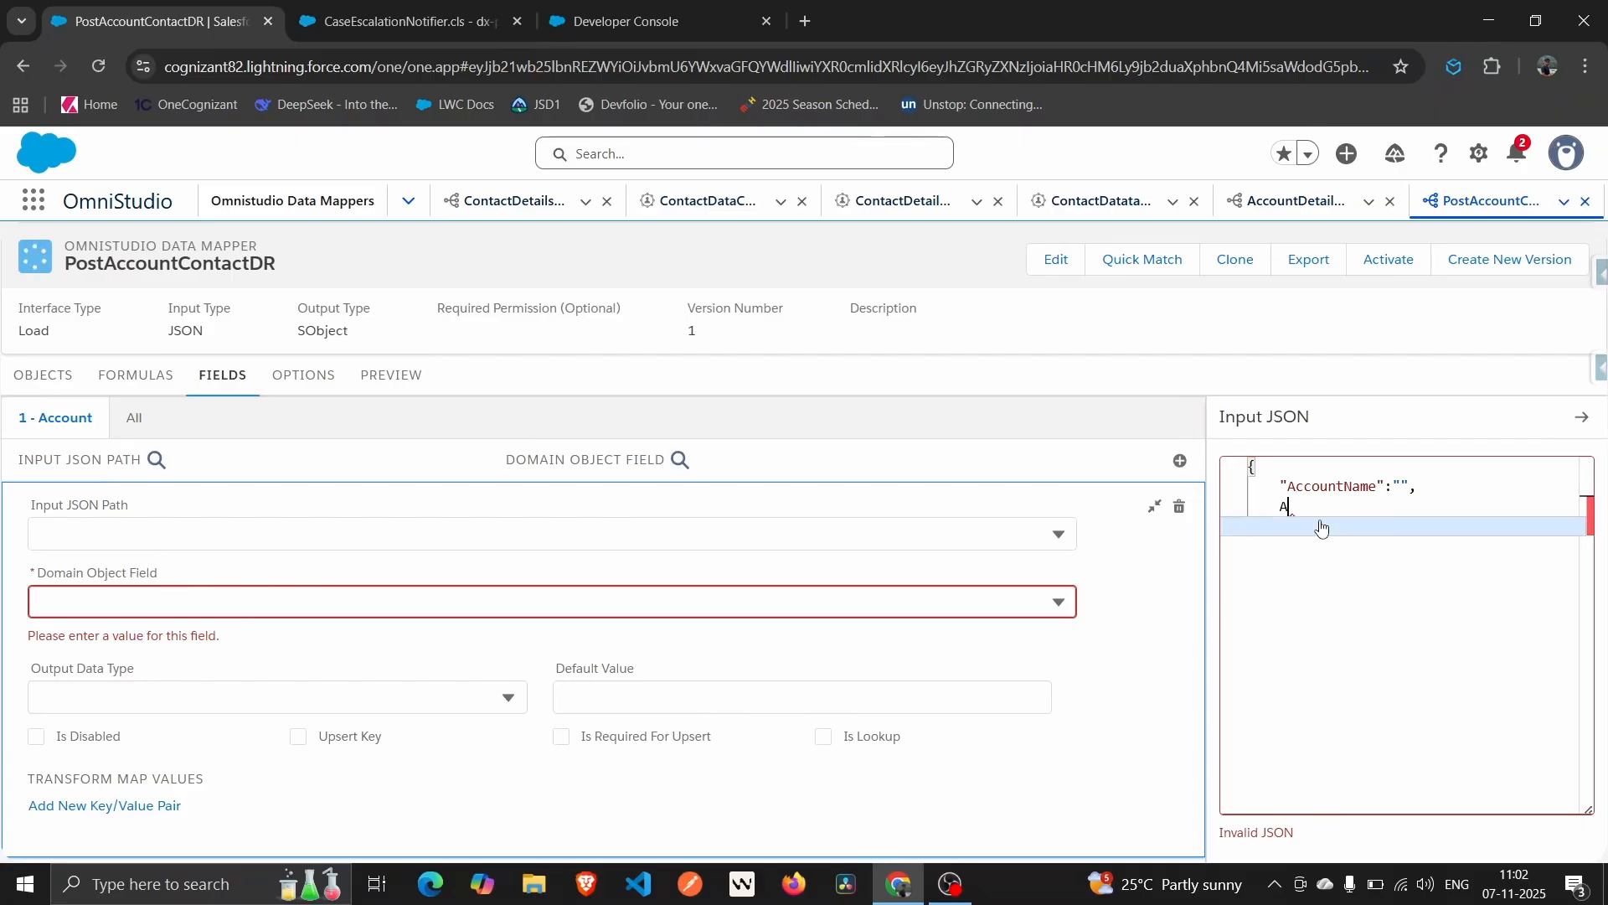
pyautogui.write('ccountId')
# Add an empty AccountId key to the Input JSON.
pyautogui.moveTo(1313, 520)
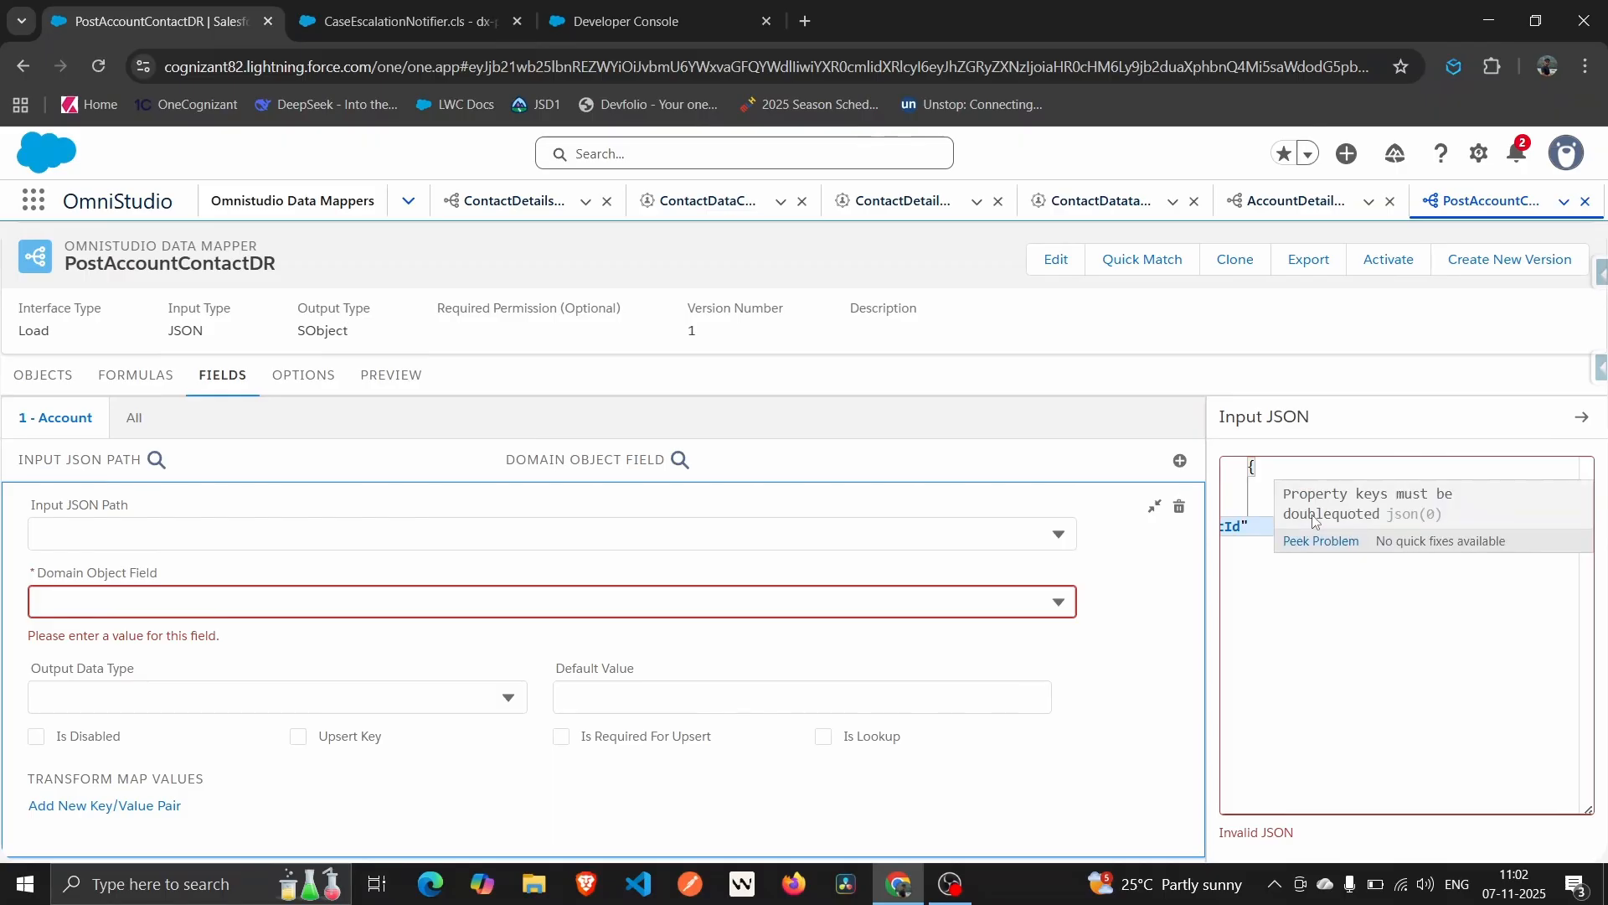
pyautogui.click(1250, 537)
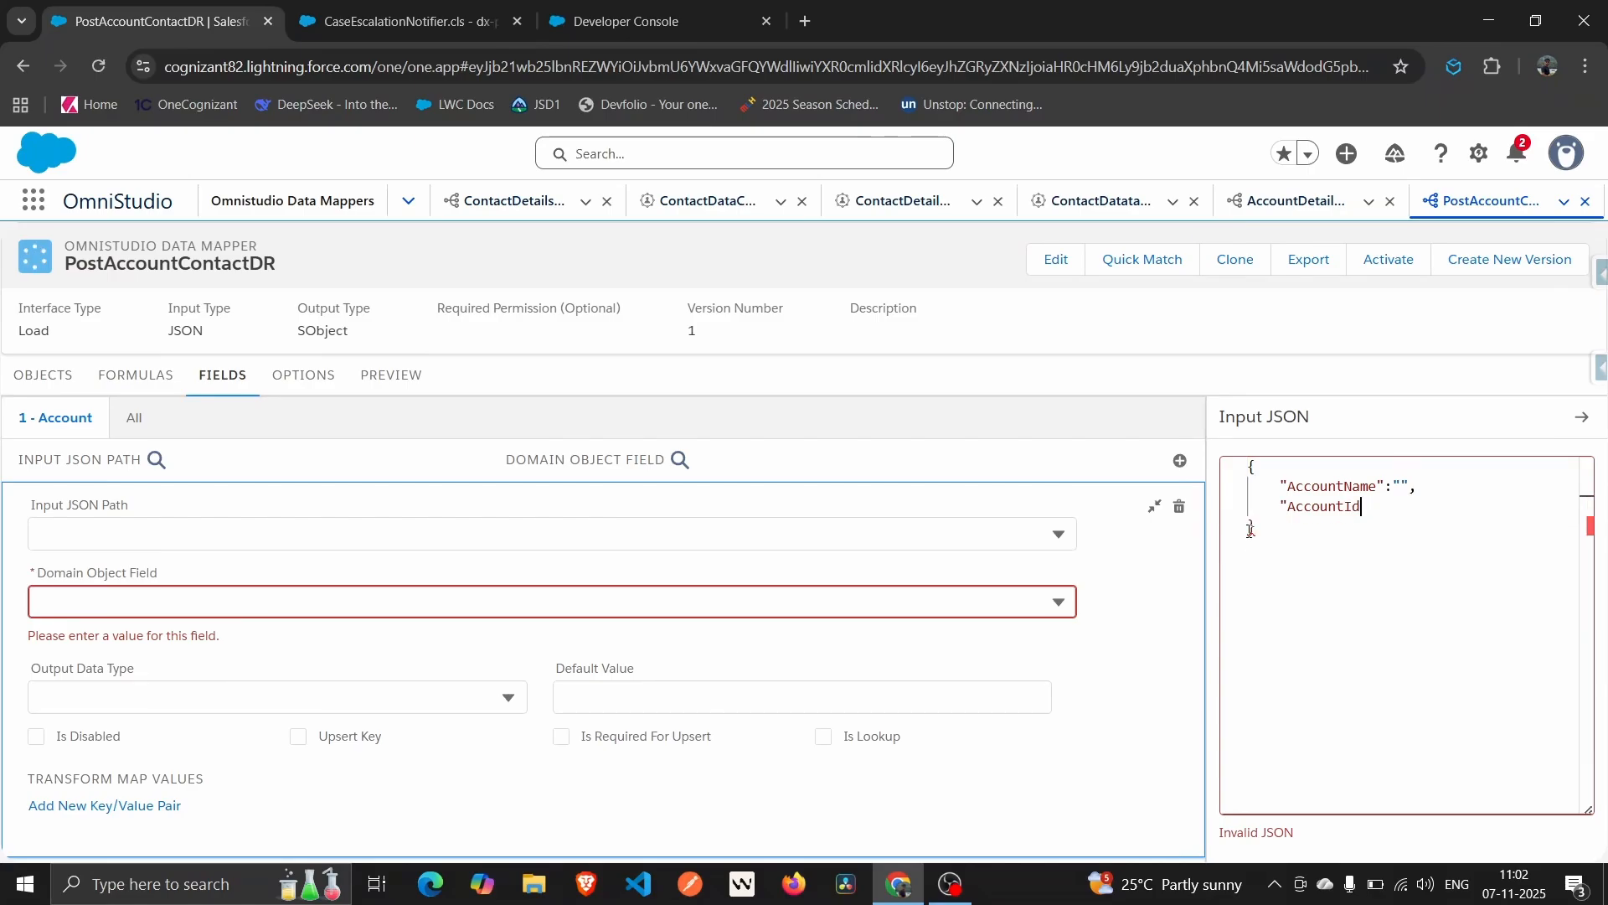
pyautogui.hotkey('ctrl', 'z')
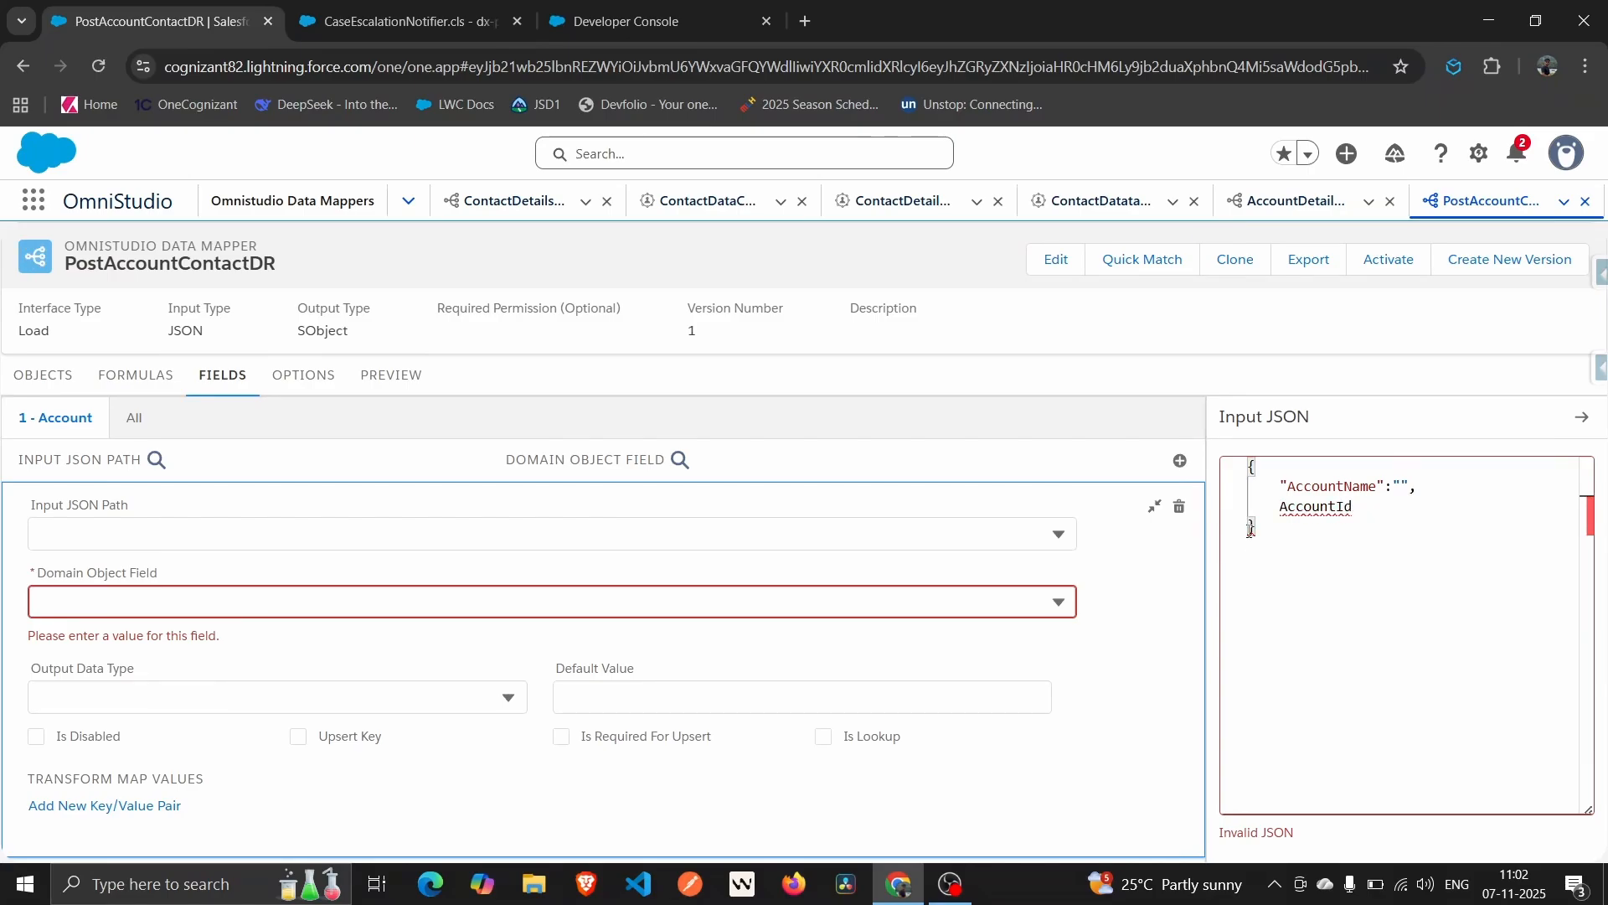
pyautogui.hotkey('ctrl', 'space')
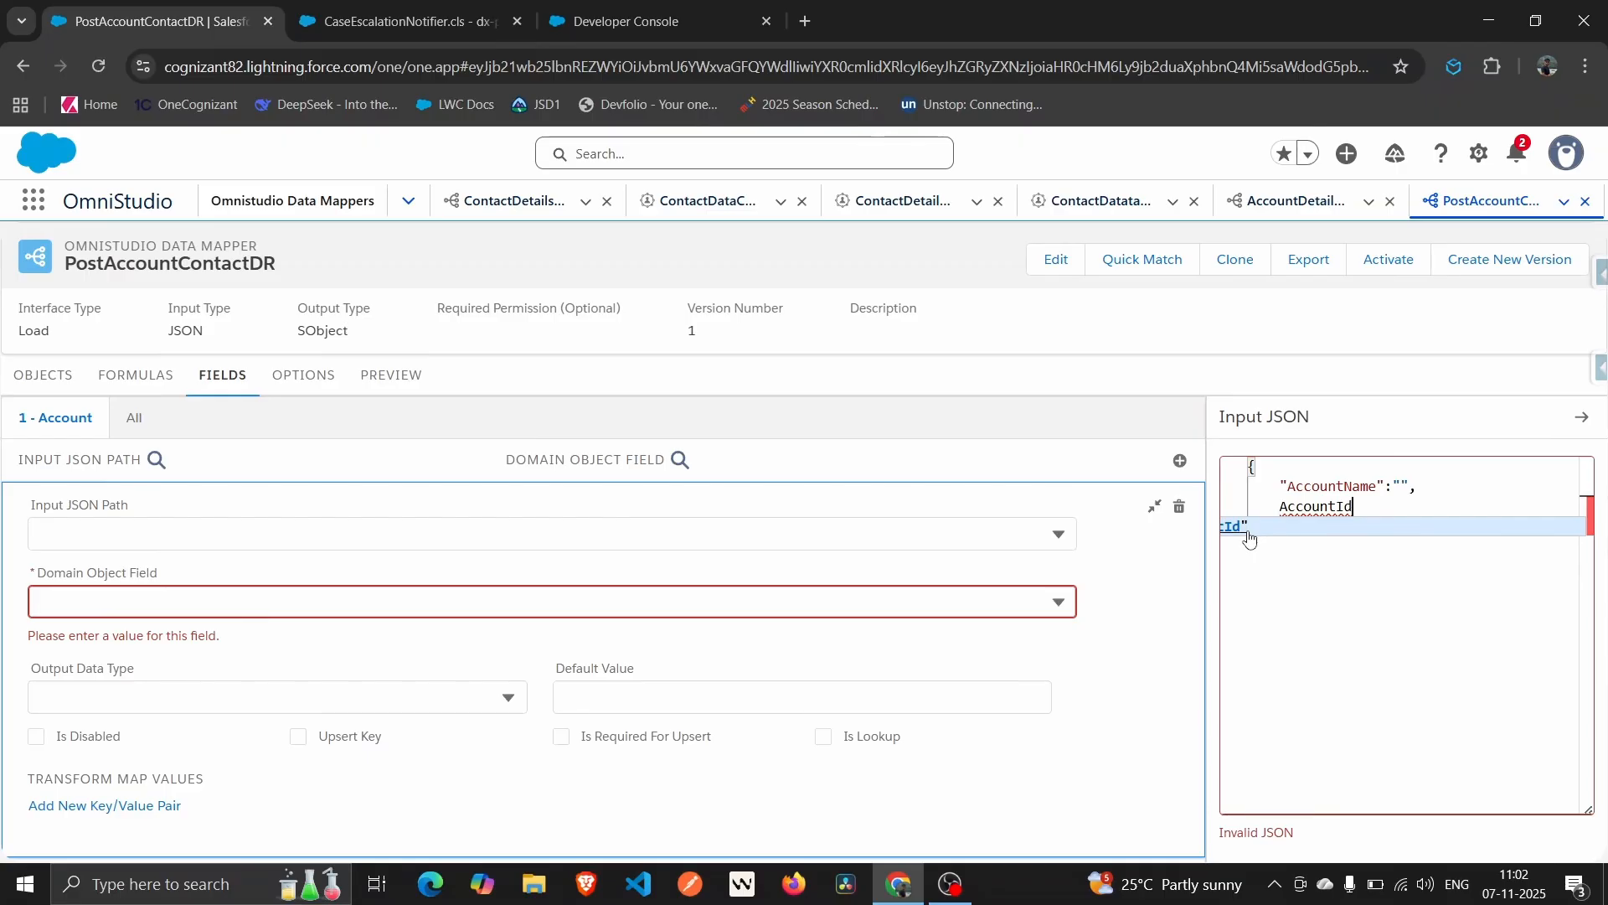
pyautogui.click(1248, 532)
pyautogui.write(':')
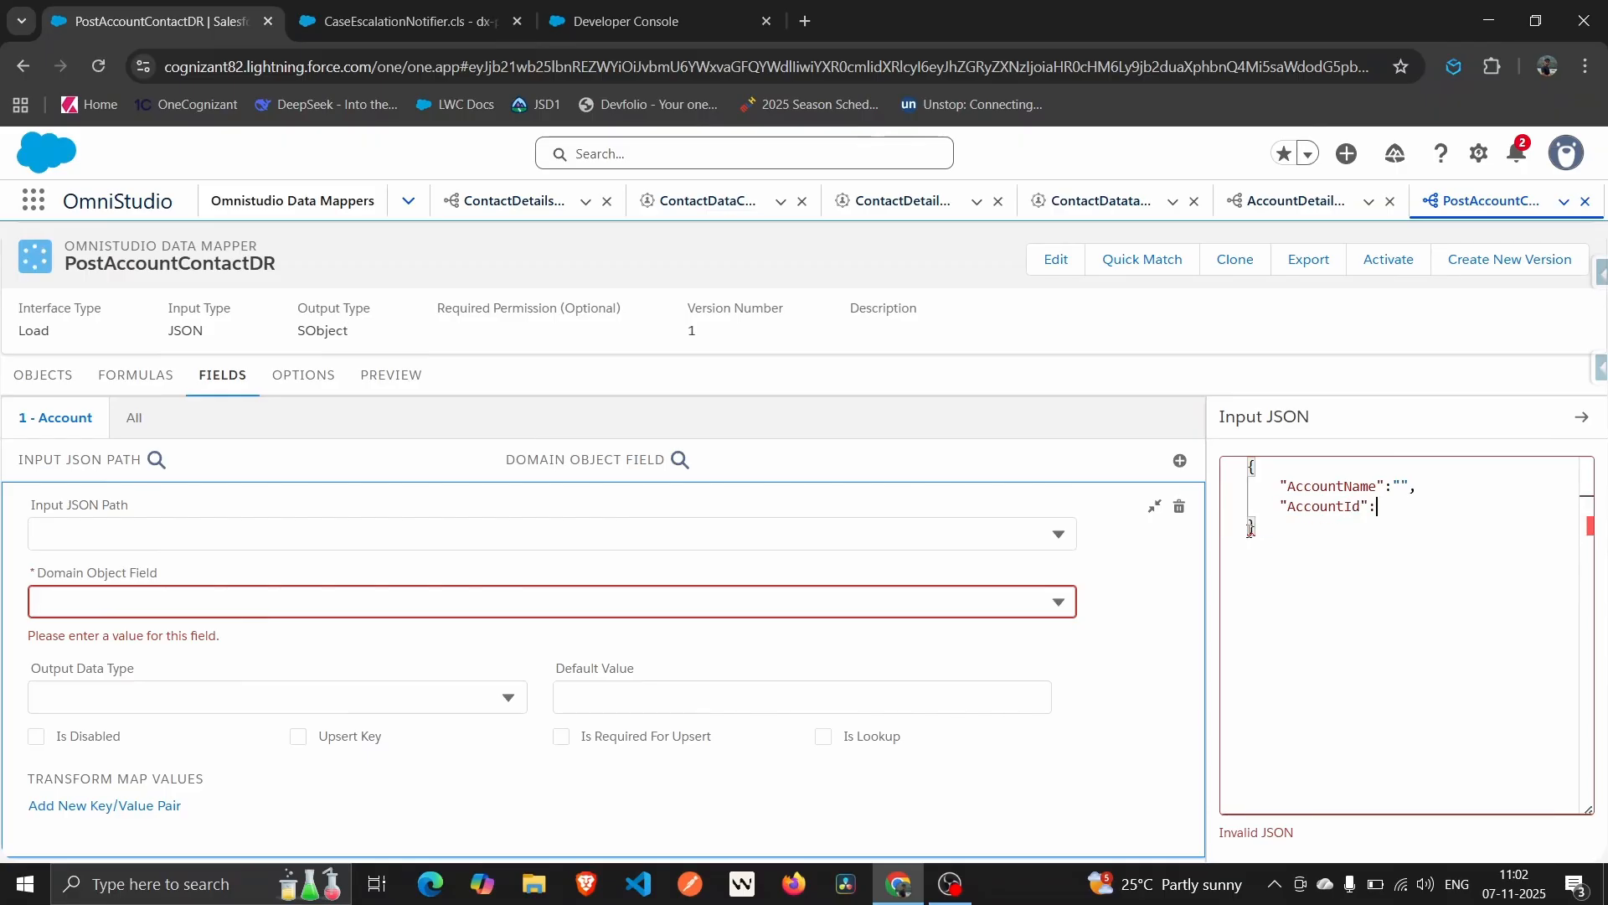
pyautogui.press('Return')
pyautogui.press('BackSpace')
pyautogui.write('"",')
# Add empty Type and AccountNumber keys to the Input JSON.
pyautogui.press('Return')
pyautogui.write('Type')
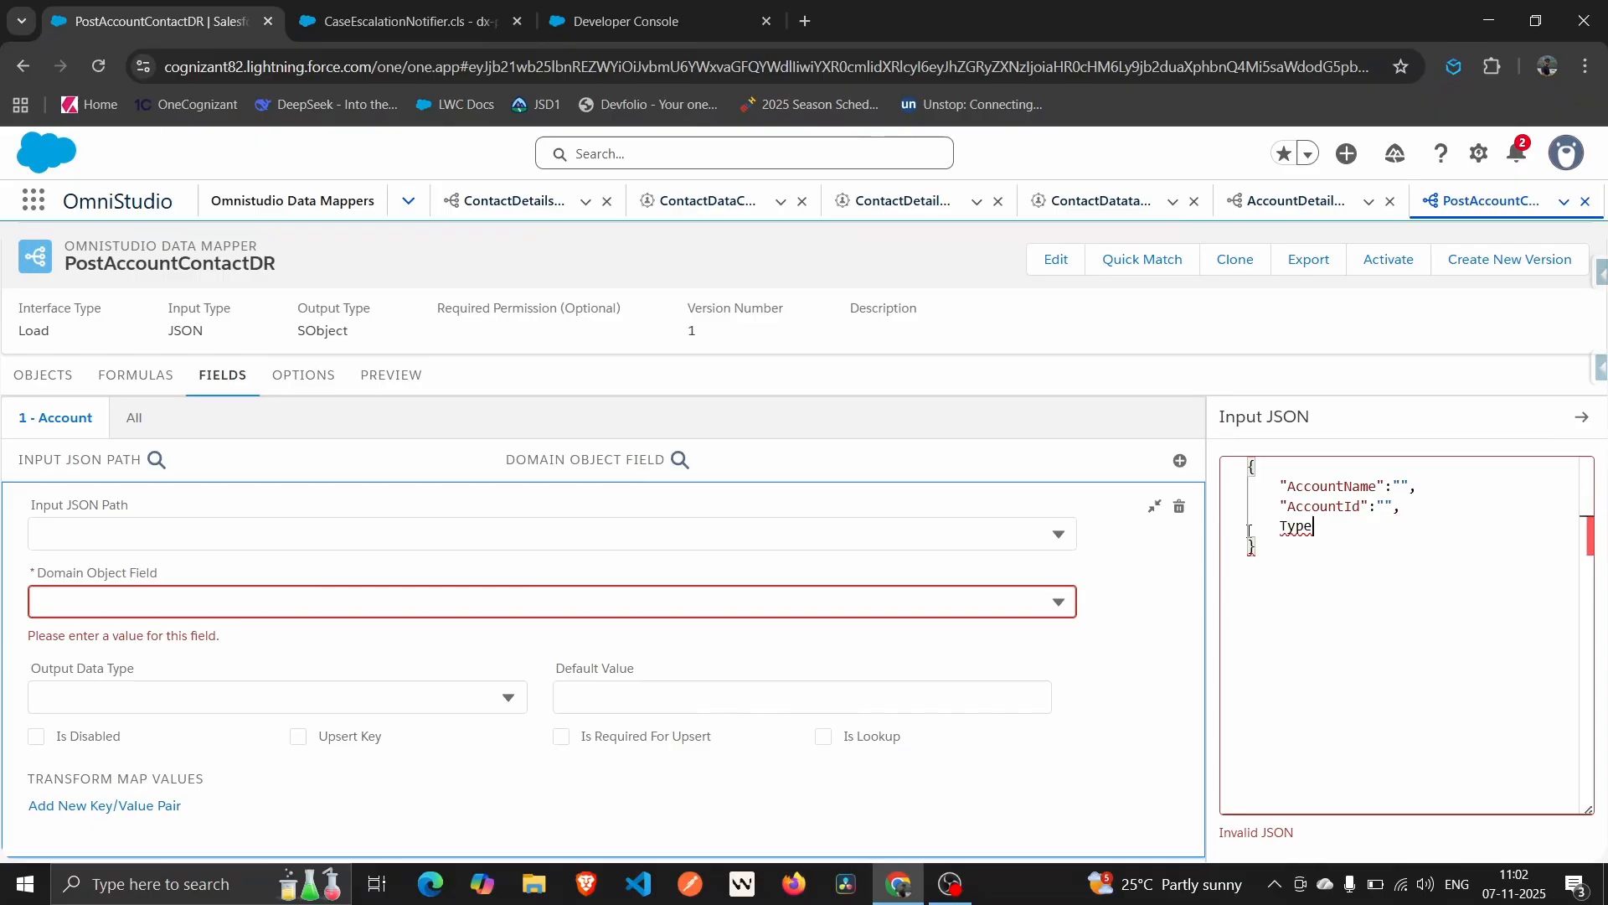
pyautogui.press('Return')
pyautogui.write(':"",""')
pyautogui.press('BackSpace')
pyautogui.press('BackSpace')
pyautogui.press('Return')
pyautogui.write('AccountNumber')
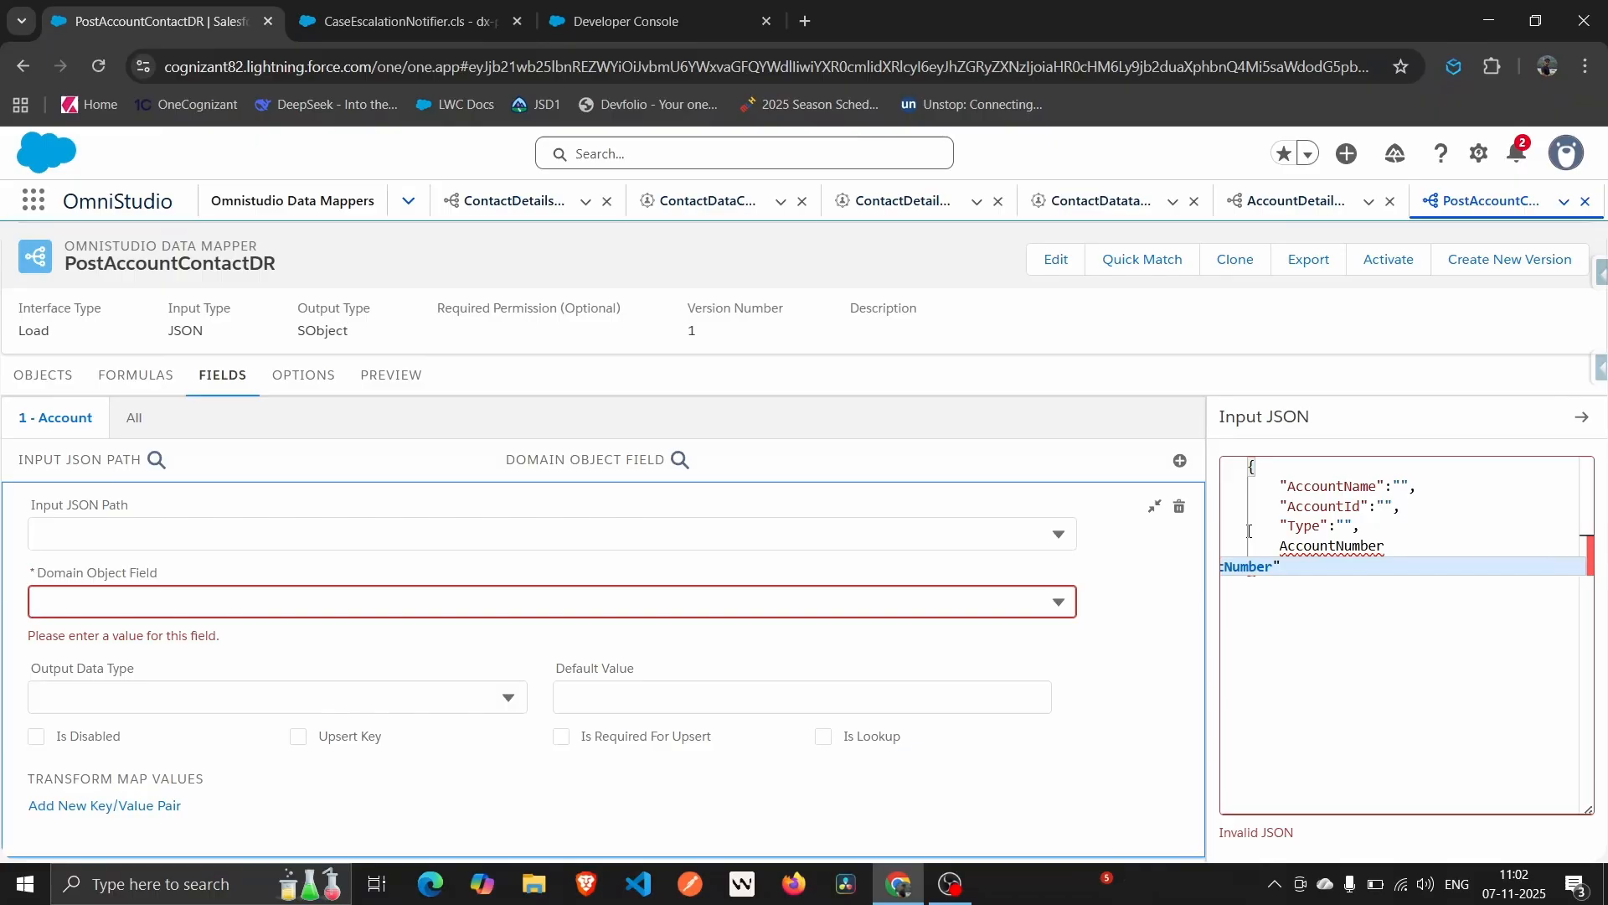
pyautogui.press('Return')
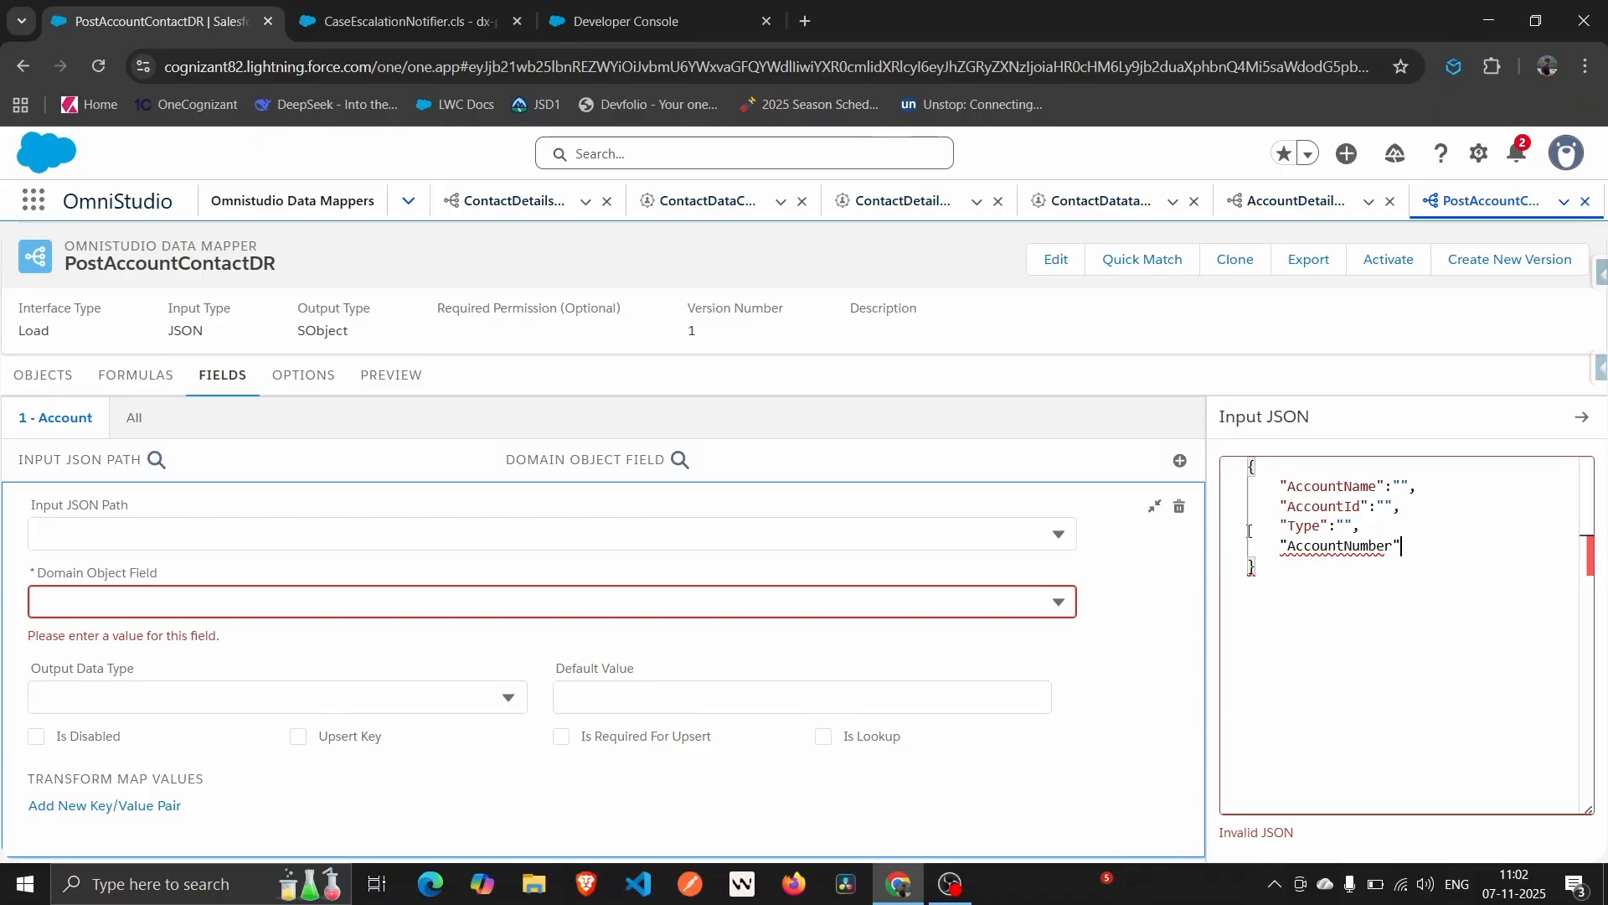
pyautogui.write(':"')
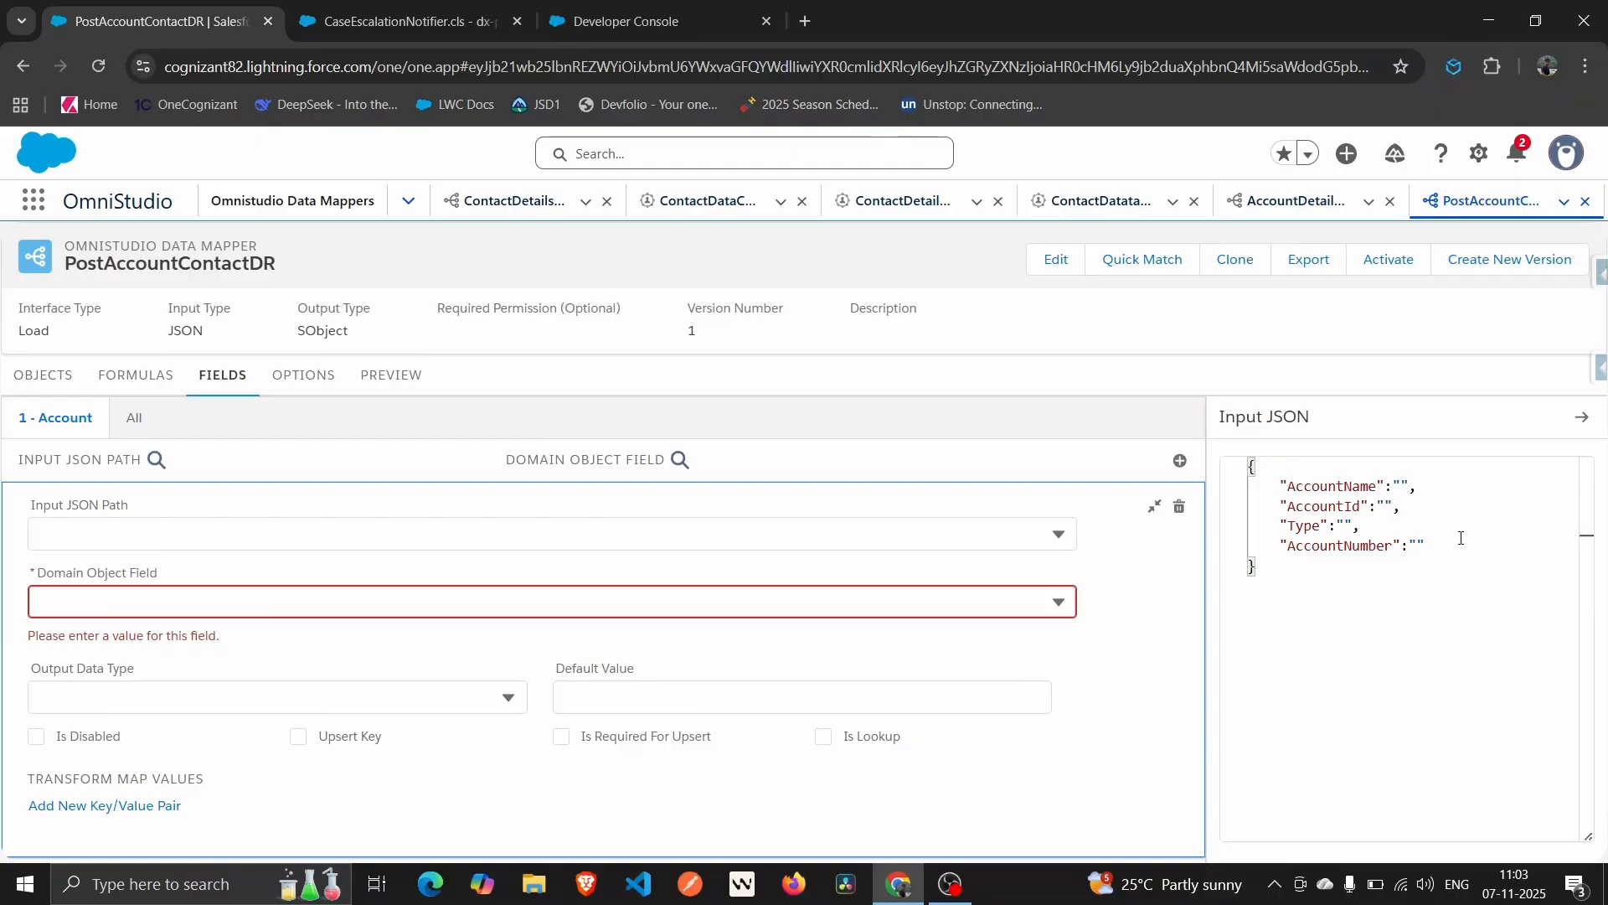
# Map input path AccountId to the Account Id field.
pyautogui.click(514, 530)
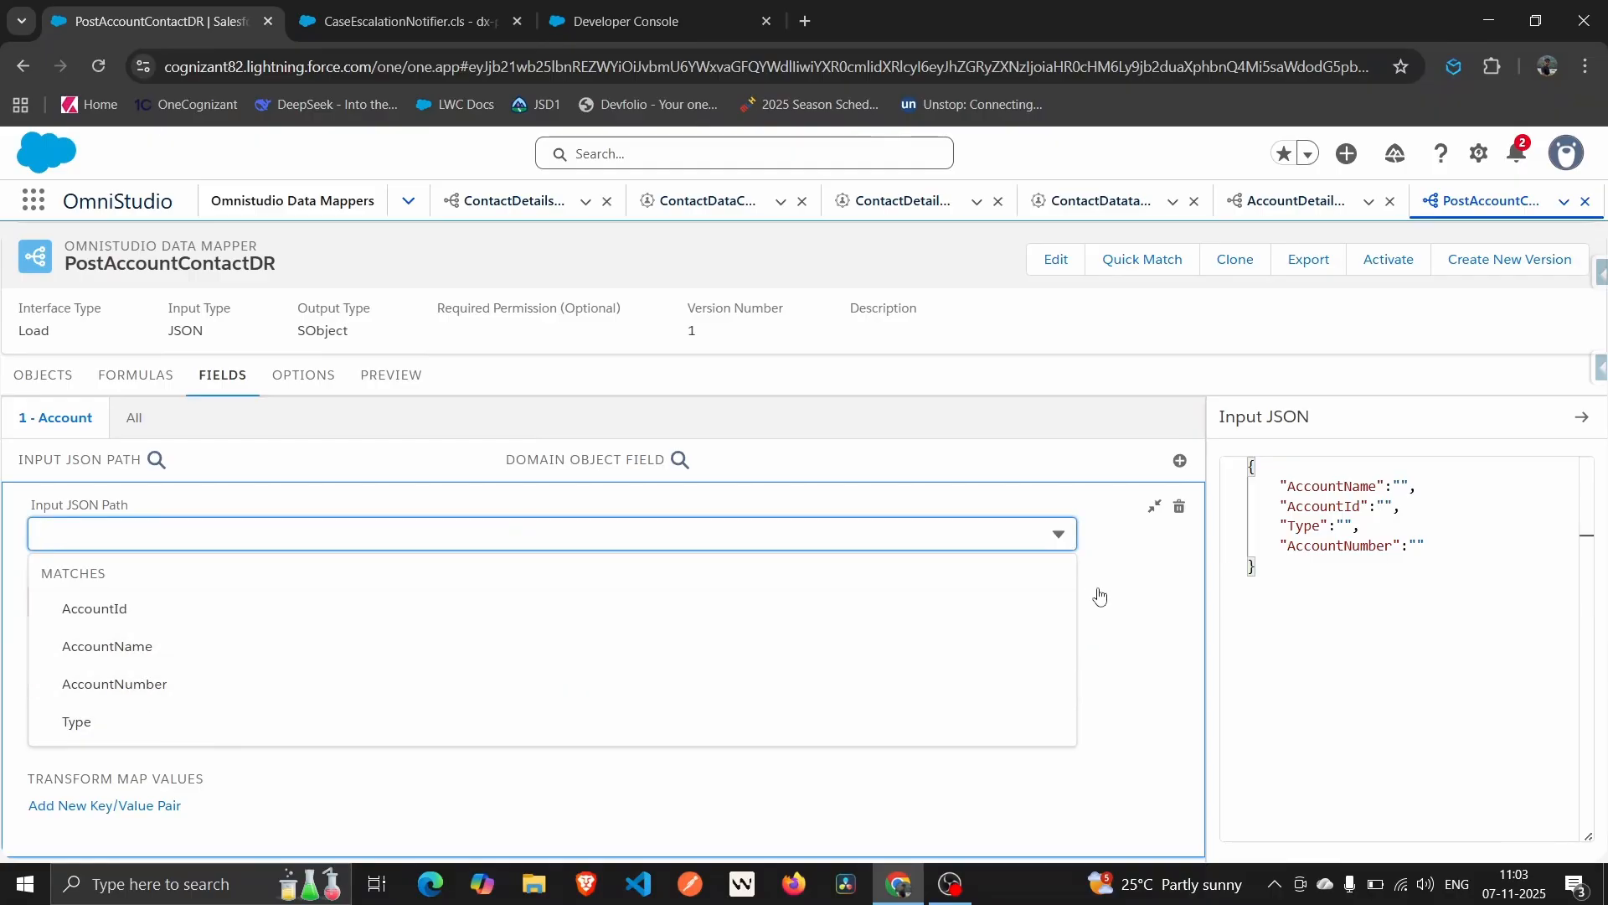
pyautogui.click(129, 613)
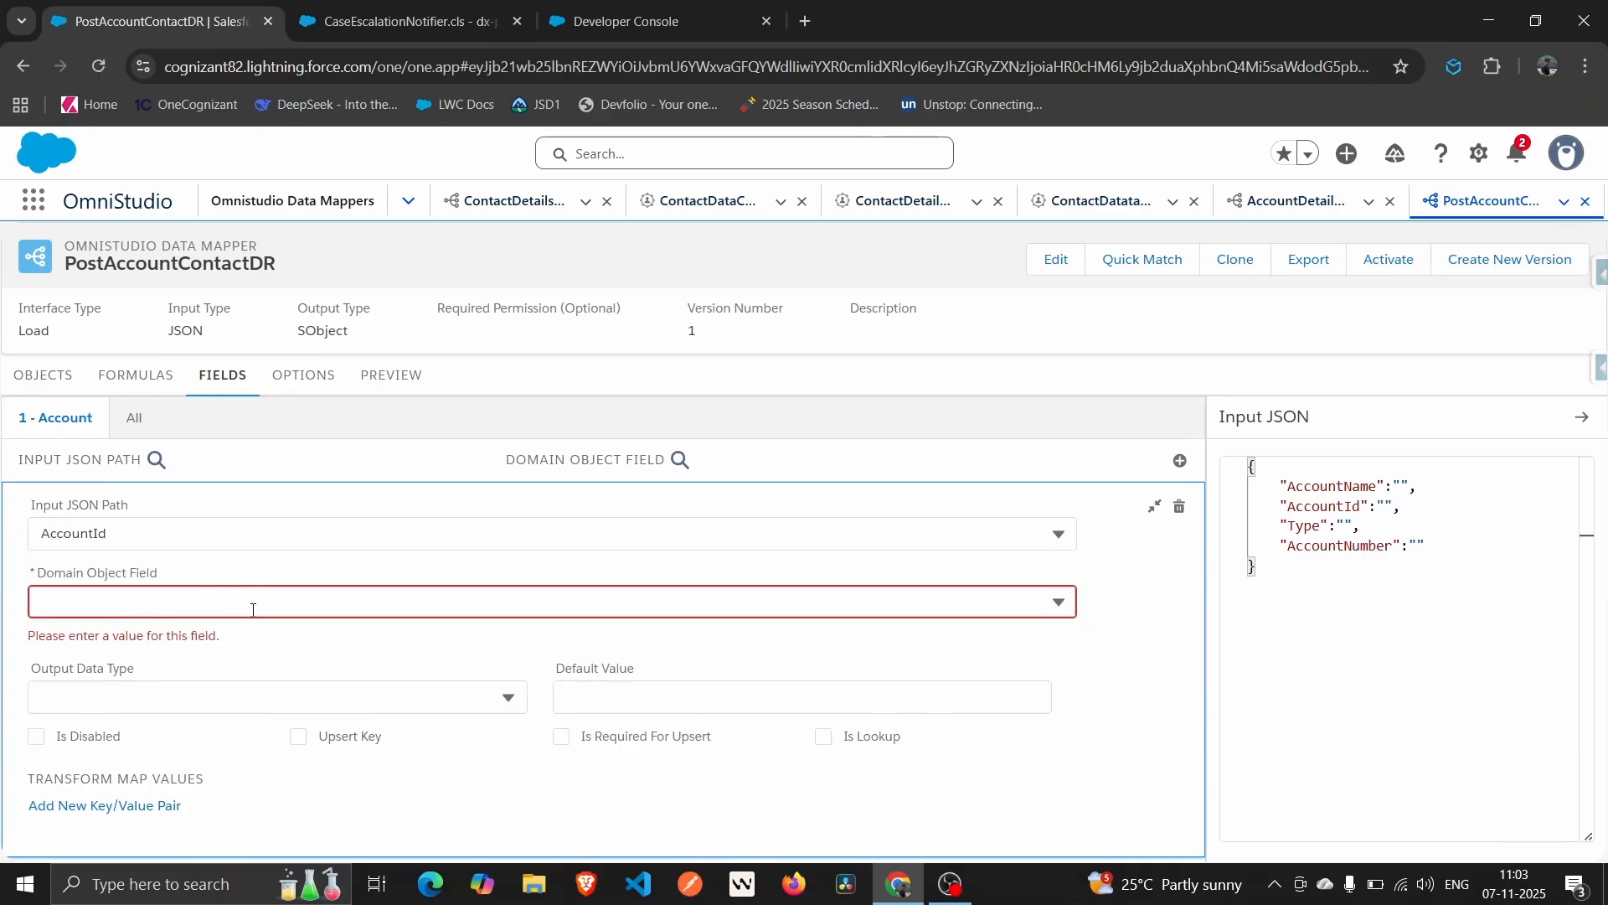
pyautogui.click(253, 602)
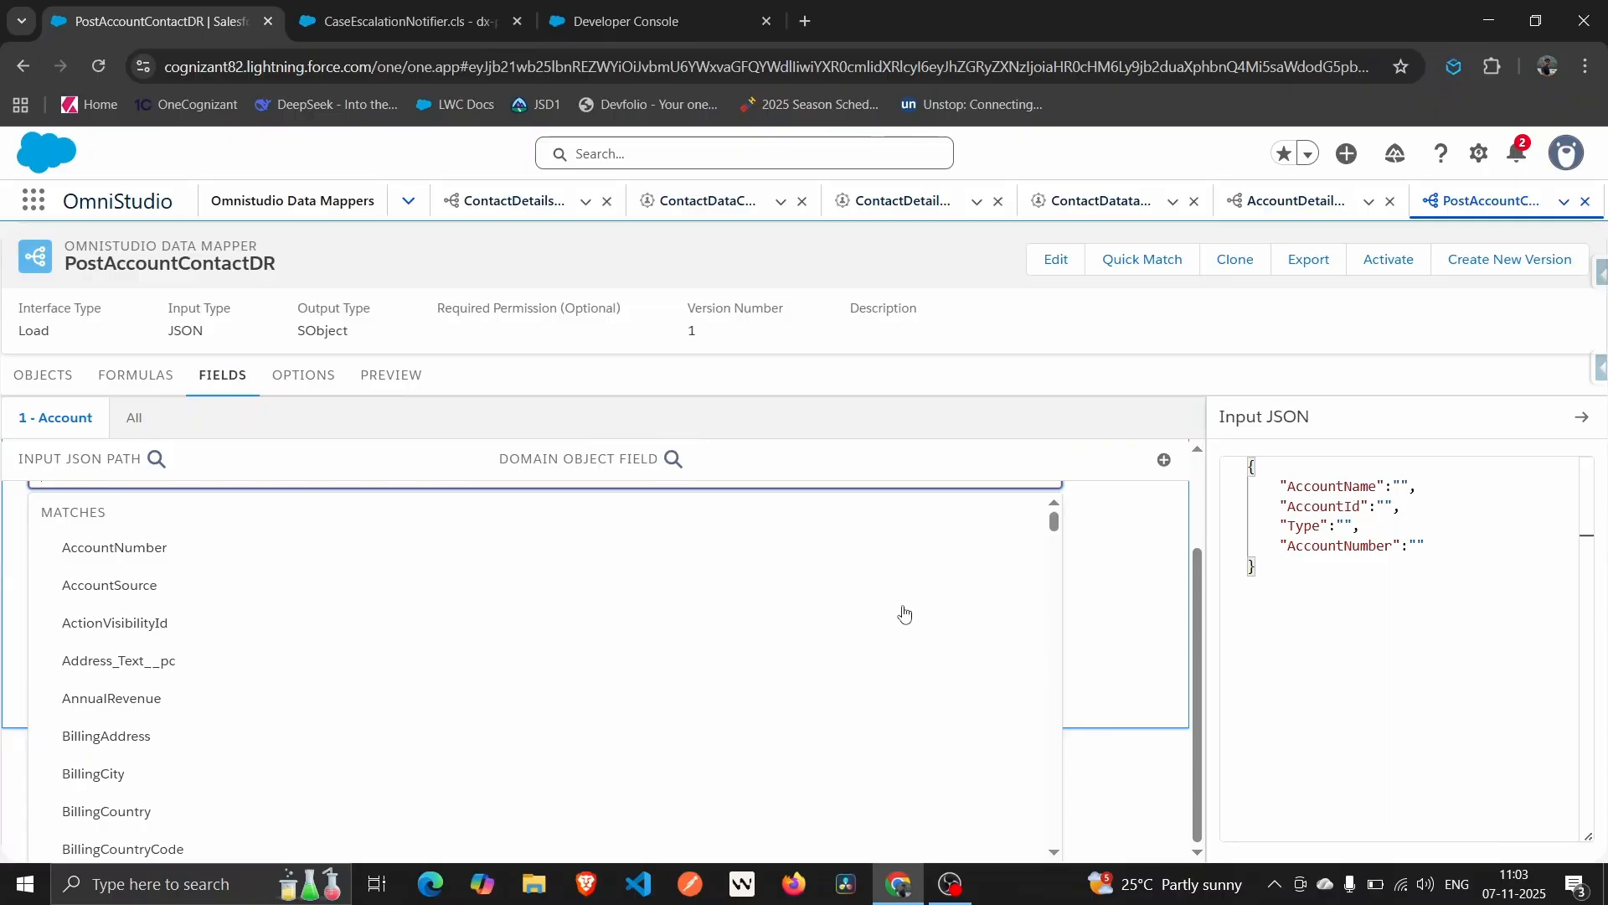
pyautogui.scroll(-2, 460, 650)
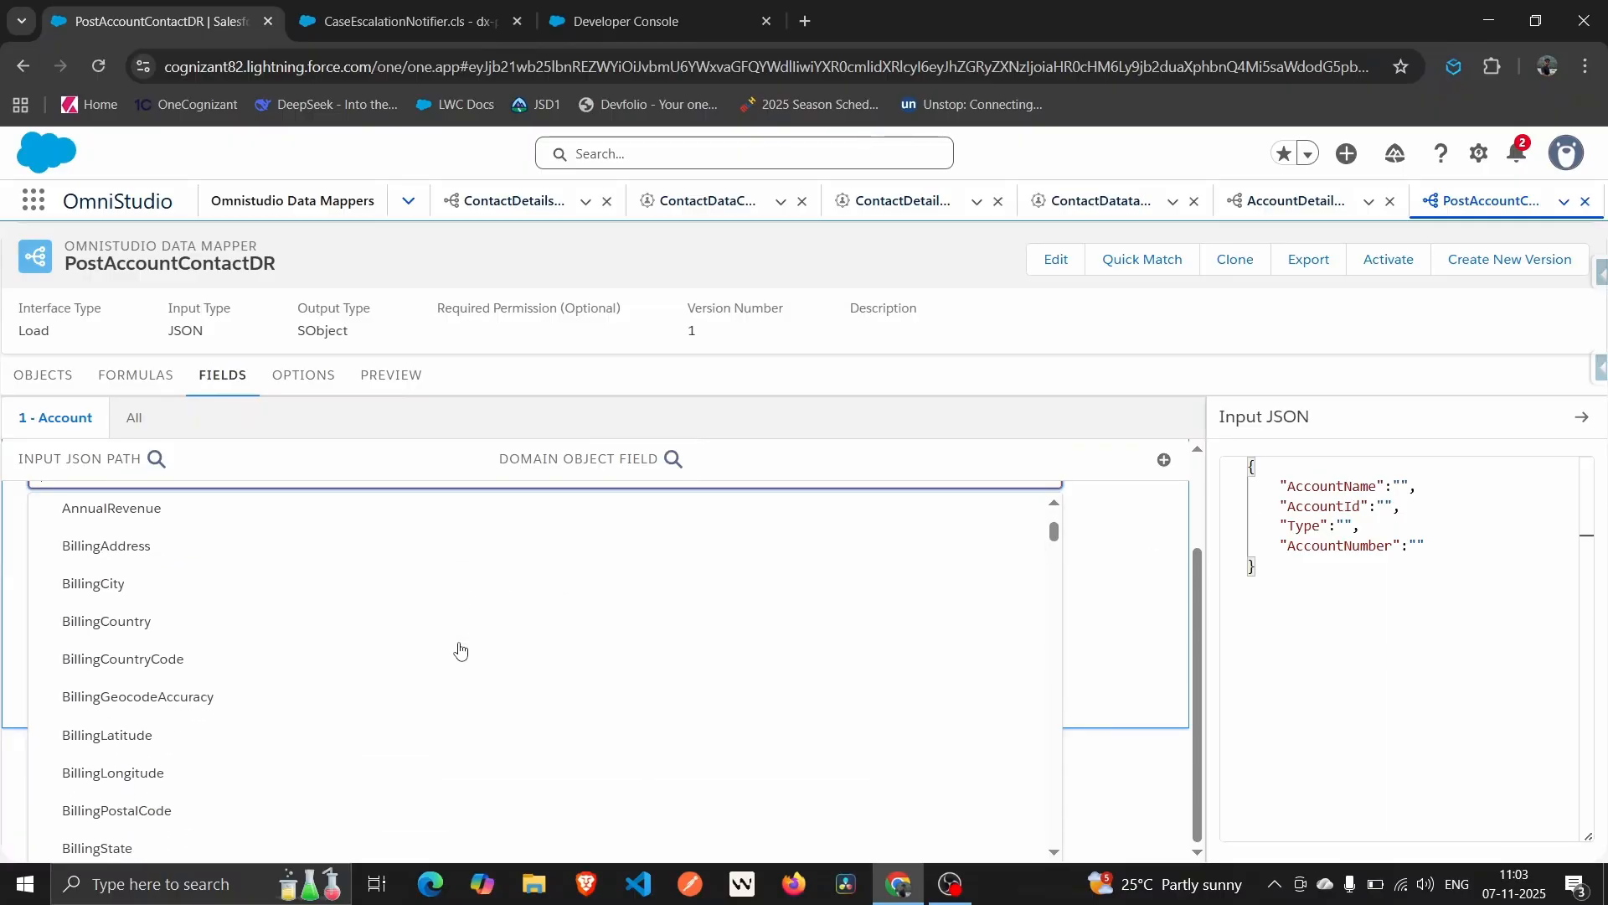
pyautogui.scroll(-3, 181, 608)
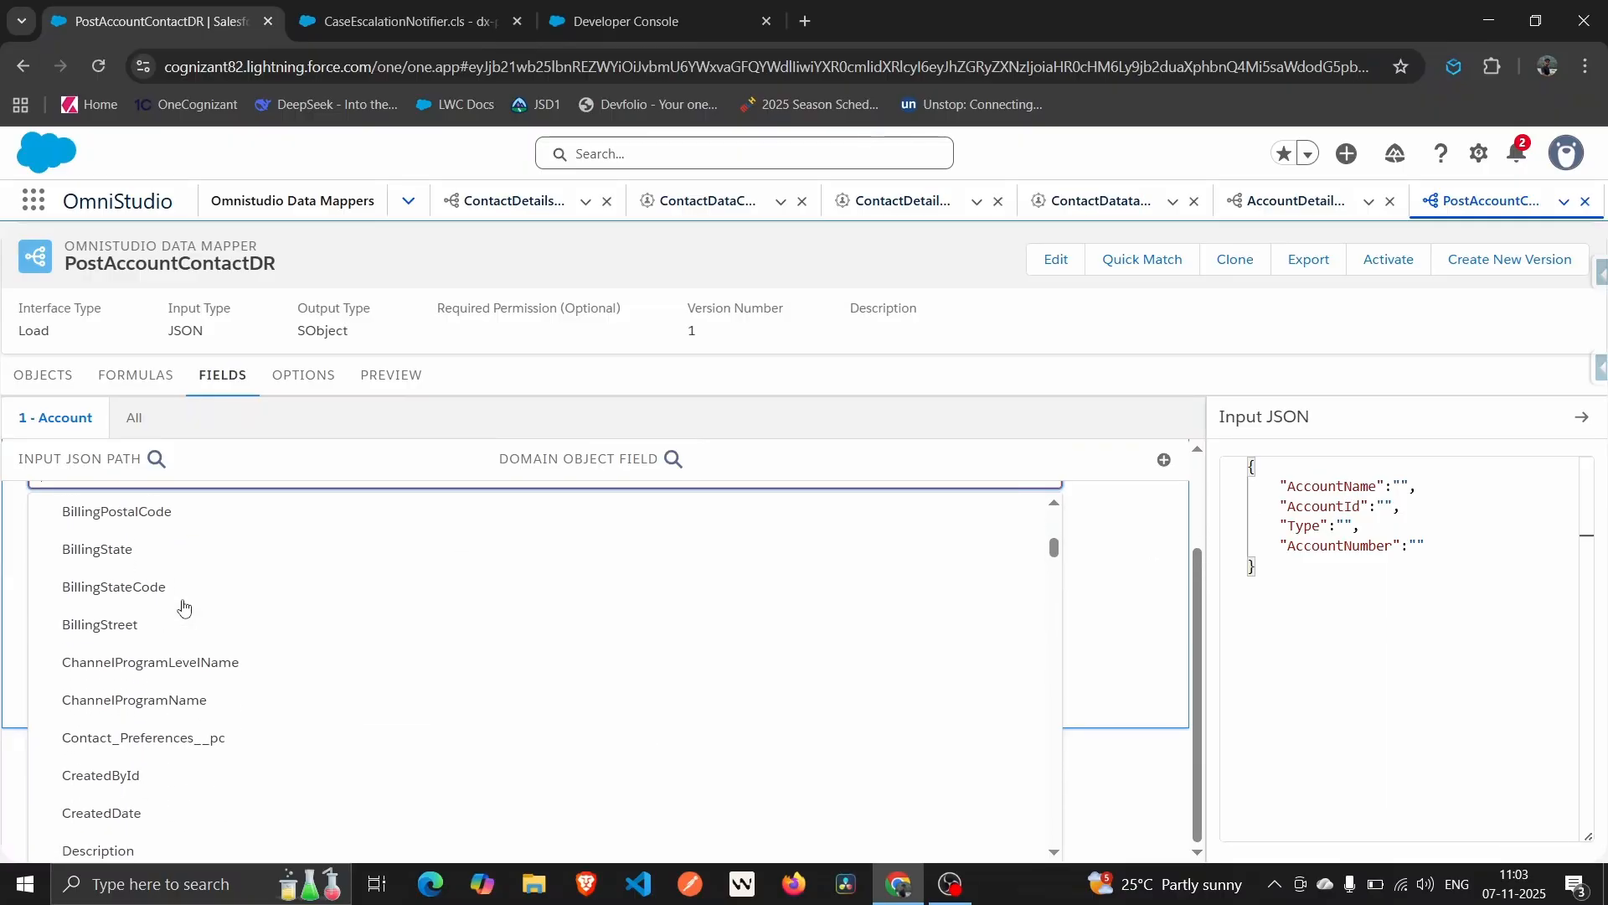
pyautogui.scroll(-2, 184, 609)
pyautogui.write('id')
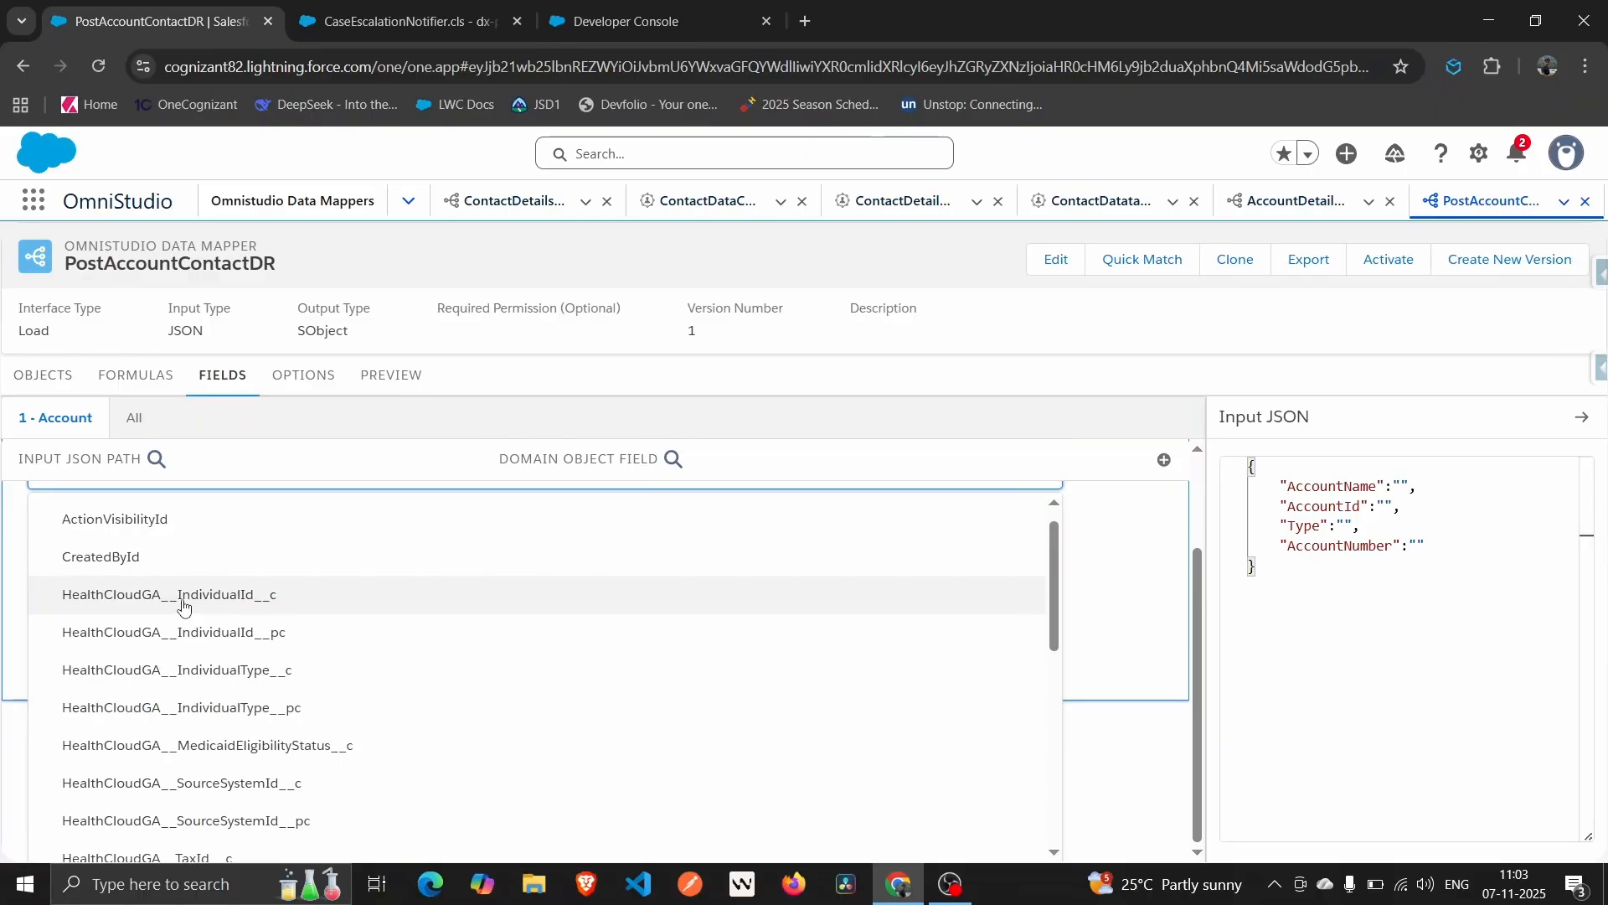
pyautogui.scroll(-2, 159, 658)
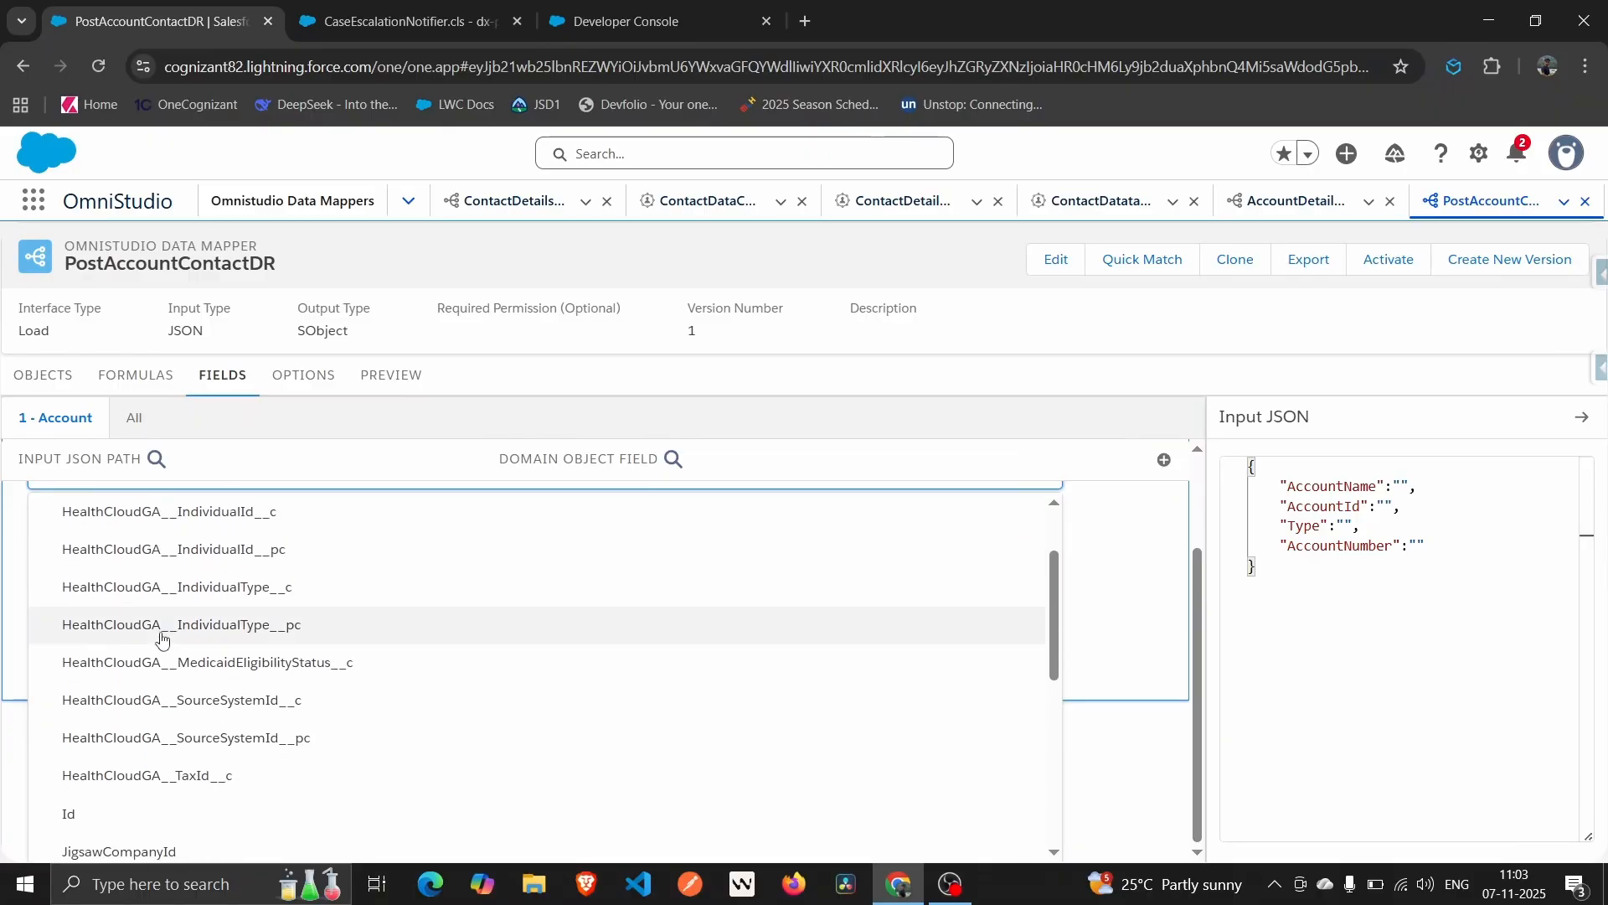
pyautogui.click(72, 802)
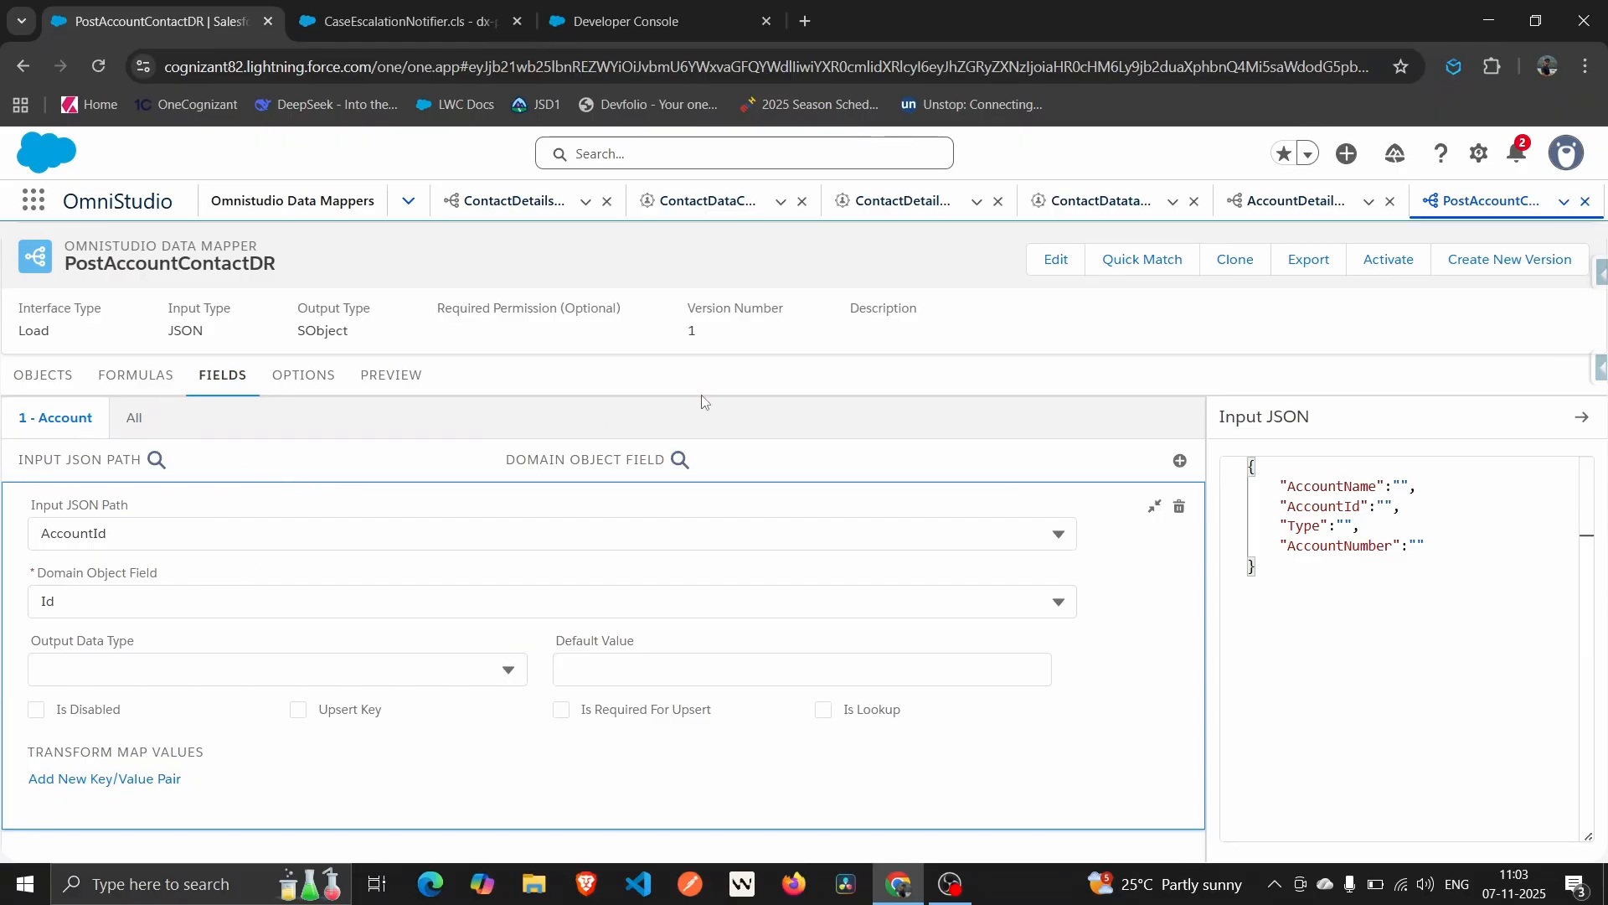
# Add a mapping from AccountName to the Account Name field.
pyautogui.click(1180, 462)
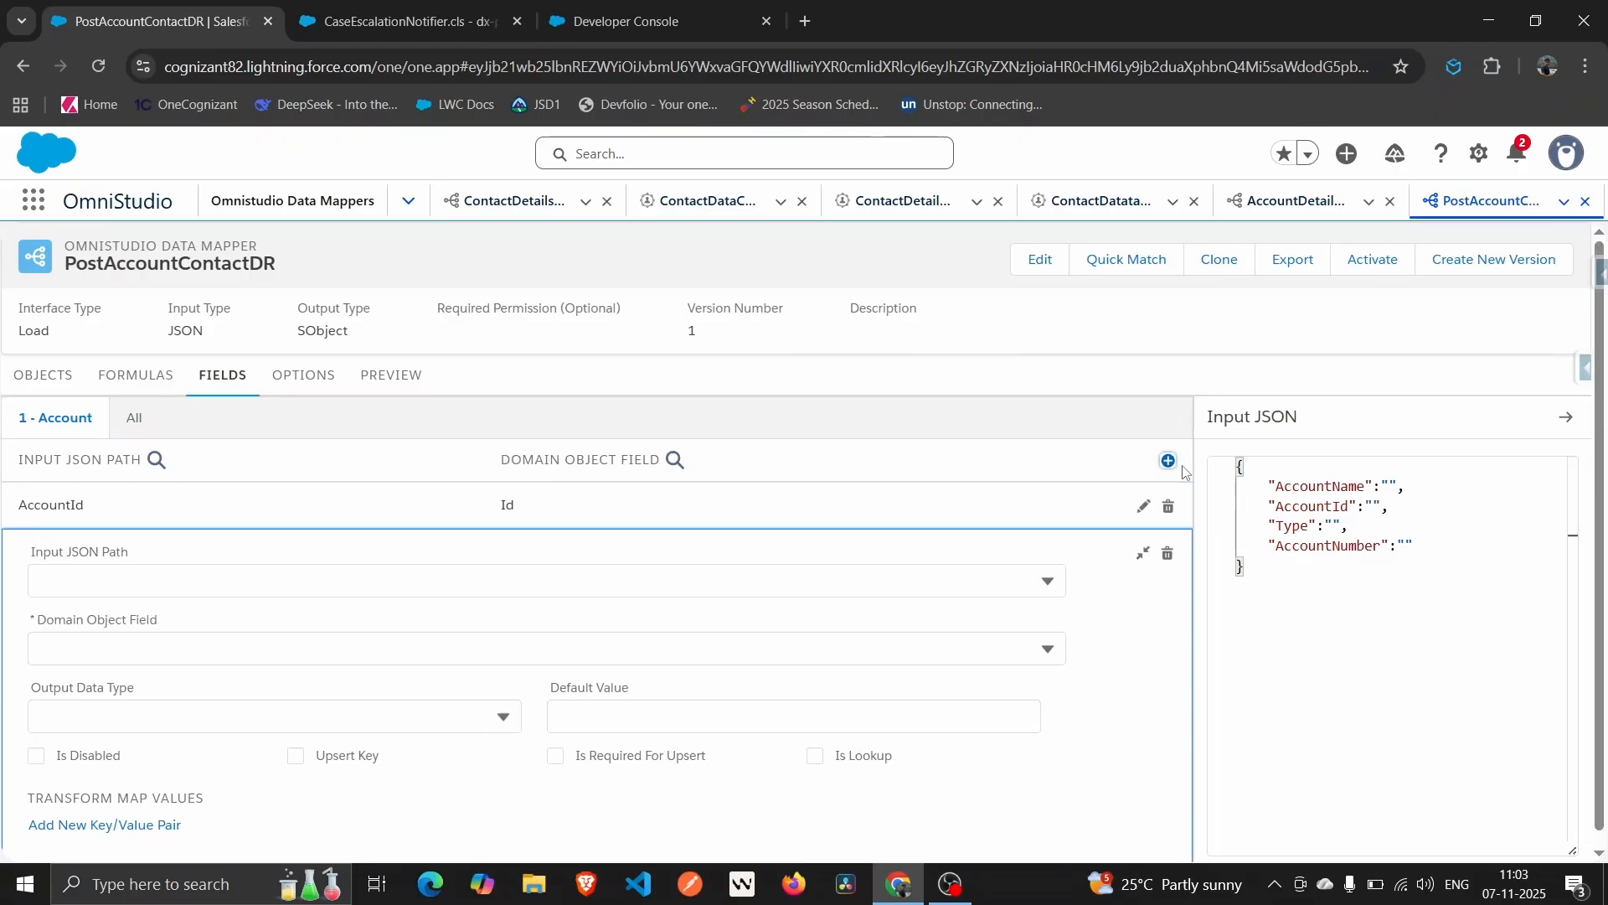
pyautogui.click(119, 578)
pyautogui.click(146, 640)
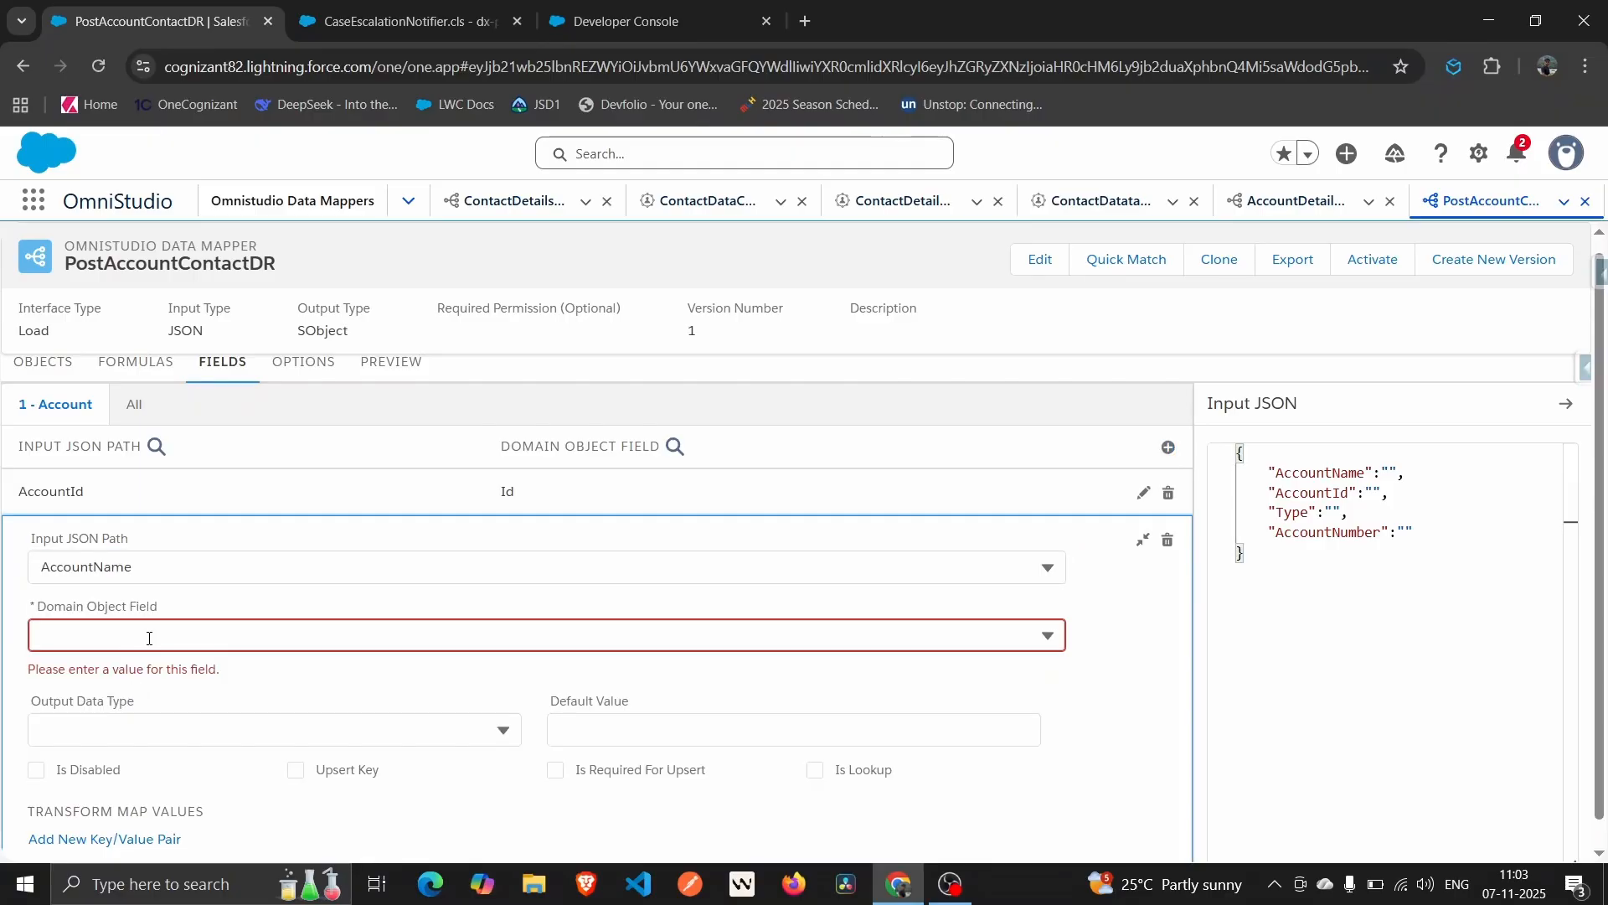
pyautogui.click(147, 638)
pyautogui.write('name')
pyautogui.scroll(-1, 101, 811)
pyautogui.click(100, 825)
pyautogui.click(81, 706)
pyautogui.write('typ')
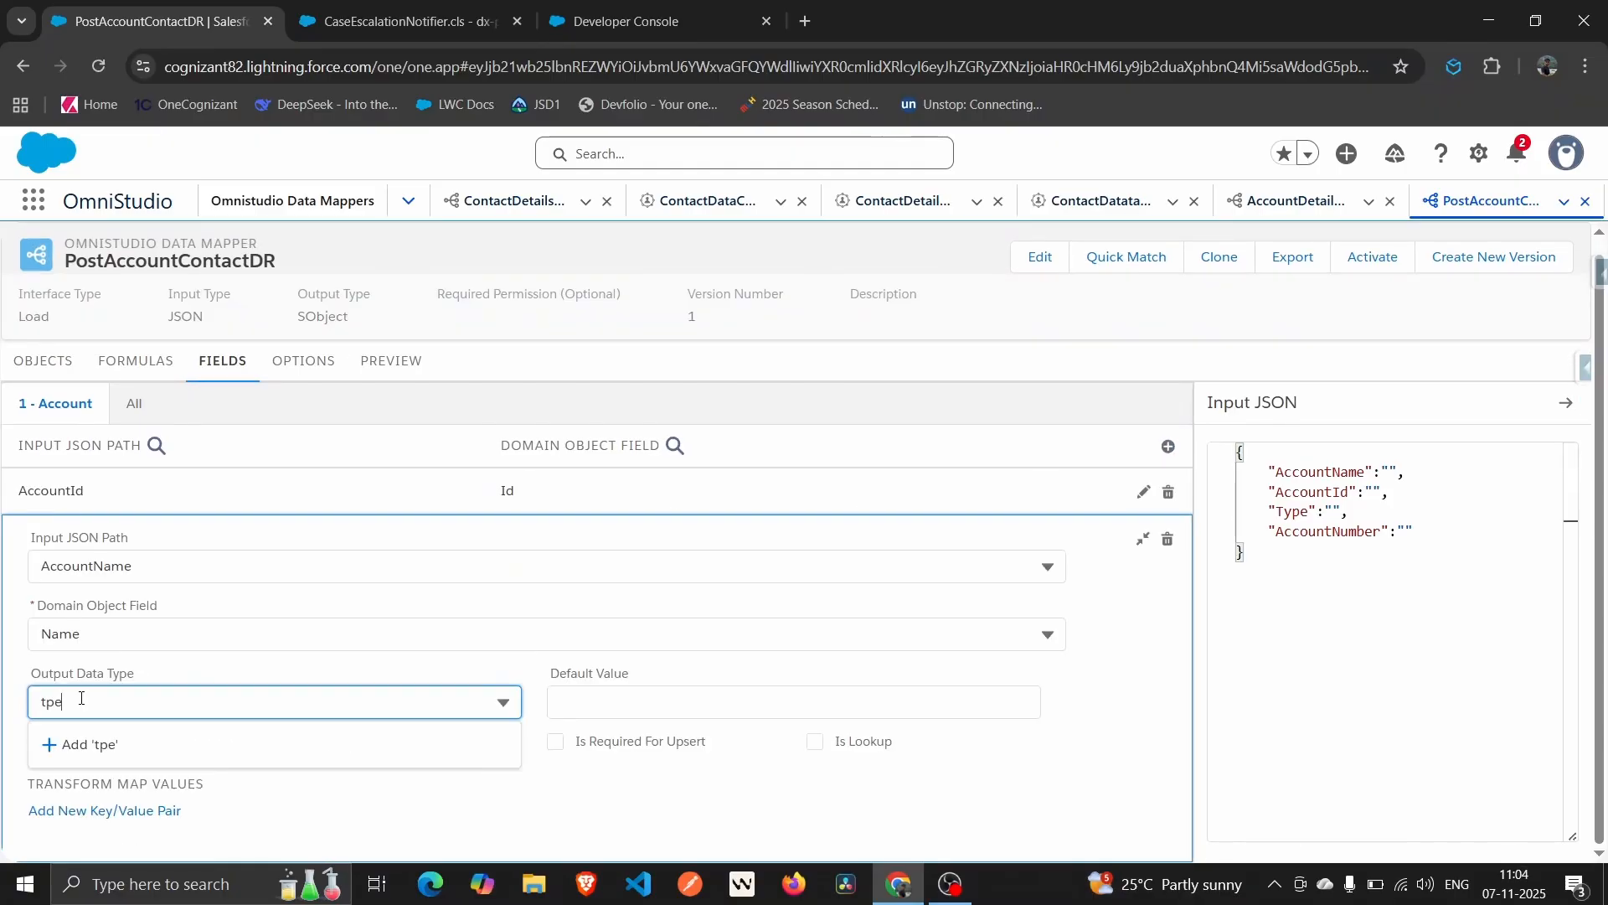
pyautogui.press('BackSpace')
pyautogui.press('BackSpace')
pyautogui.press('BackSpace')
# Add a mapping from Type to the Account Type field.
pyautogui.click(1154, 448)
pyautogui.click(118, 675)
pyautogui.scroll(-1, 118, 675)
pyautogui.click(100, 539)
pyautogui.click(74, 729)
pyautogui.click(111, 608)
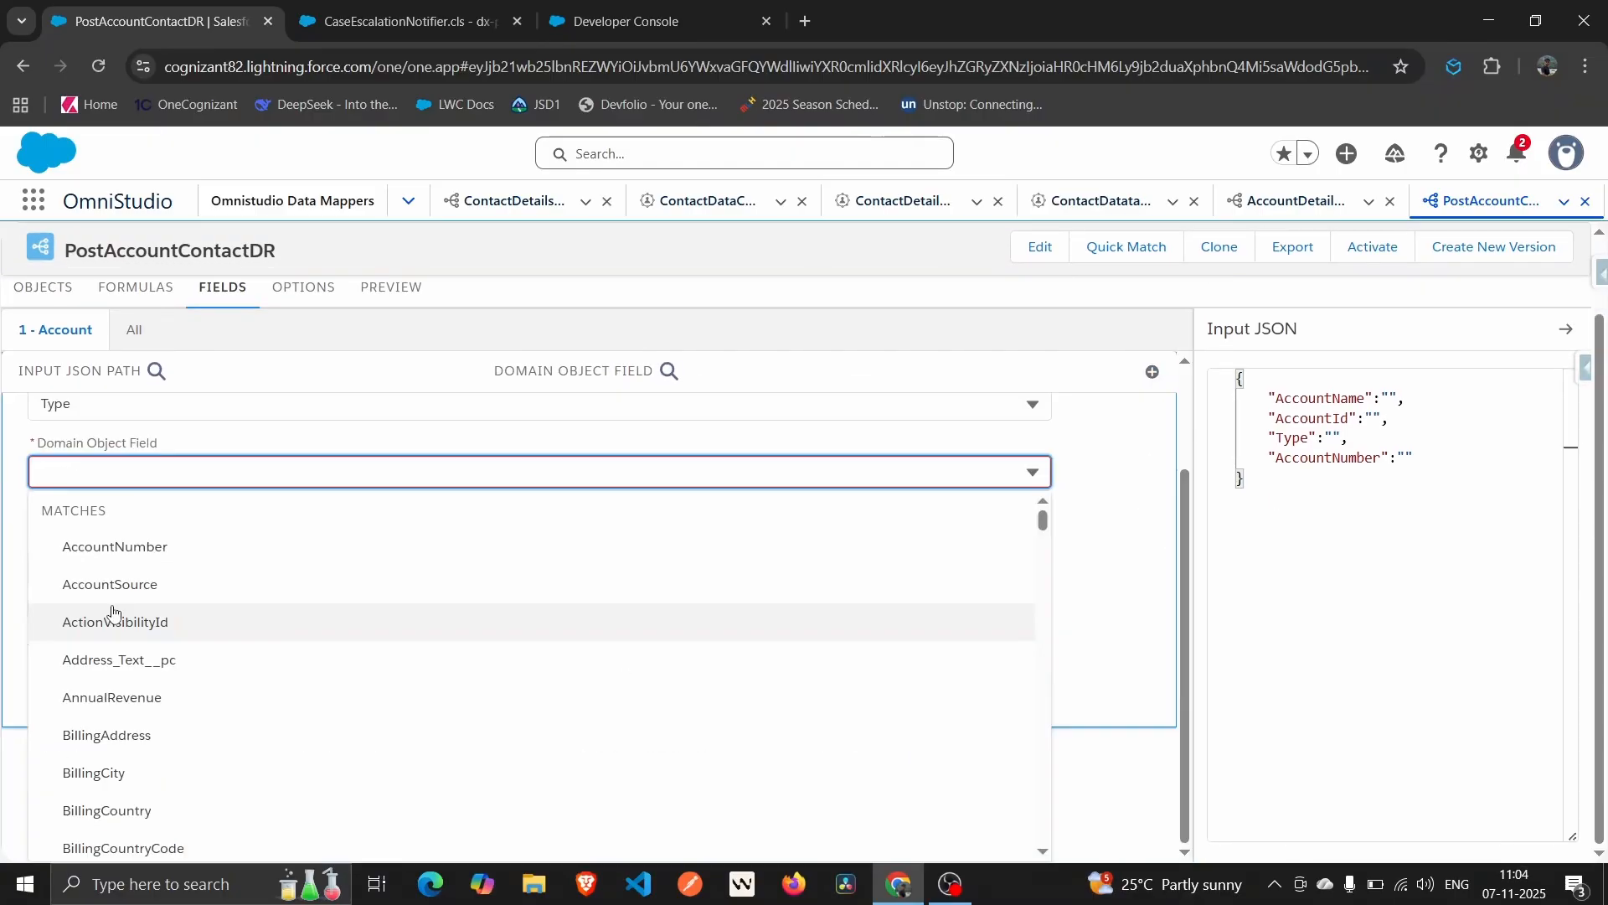
pyautogui.write('type')
pyautogui.click(110, 795)
# Map AccountNumber to the AccountNumber field, collapse the mapping, and go to Preview.
pyautogui.click(1169, 402)
pyautogui.scroll(-1, 47, 655)
pyautogui.click(129, 567)
pyautogui.write('acco')
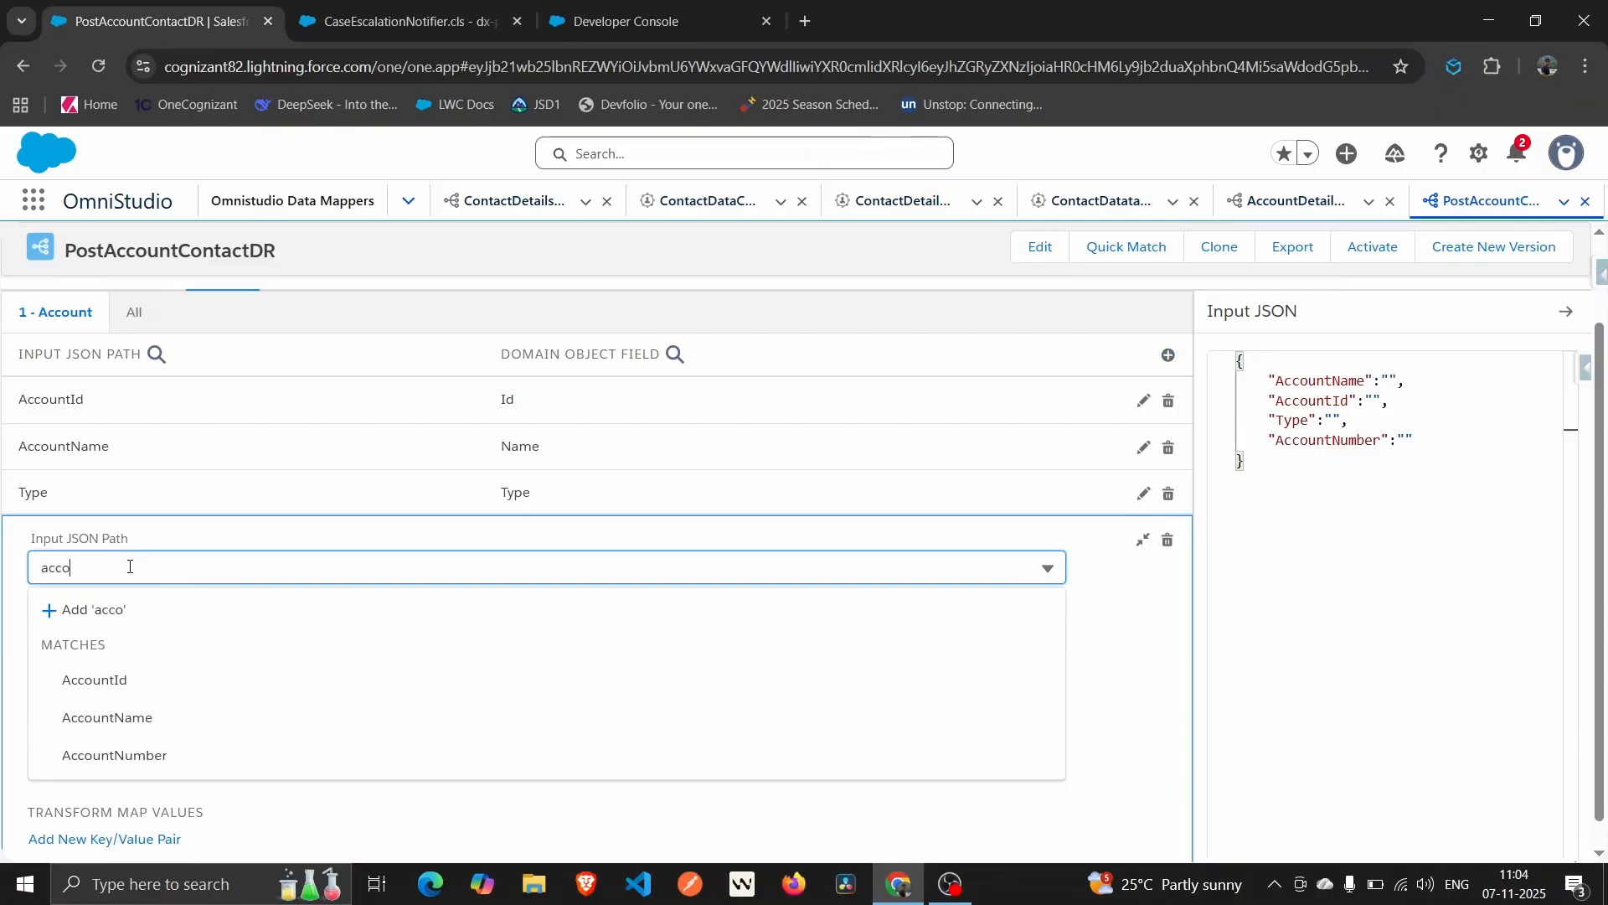
pyautogui.click(108, 754)
pyautogui.click(208, 586)
pyautogui.write('account')
pyautogui.click(108, 697)
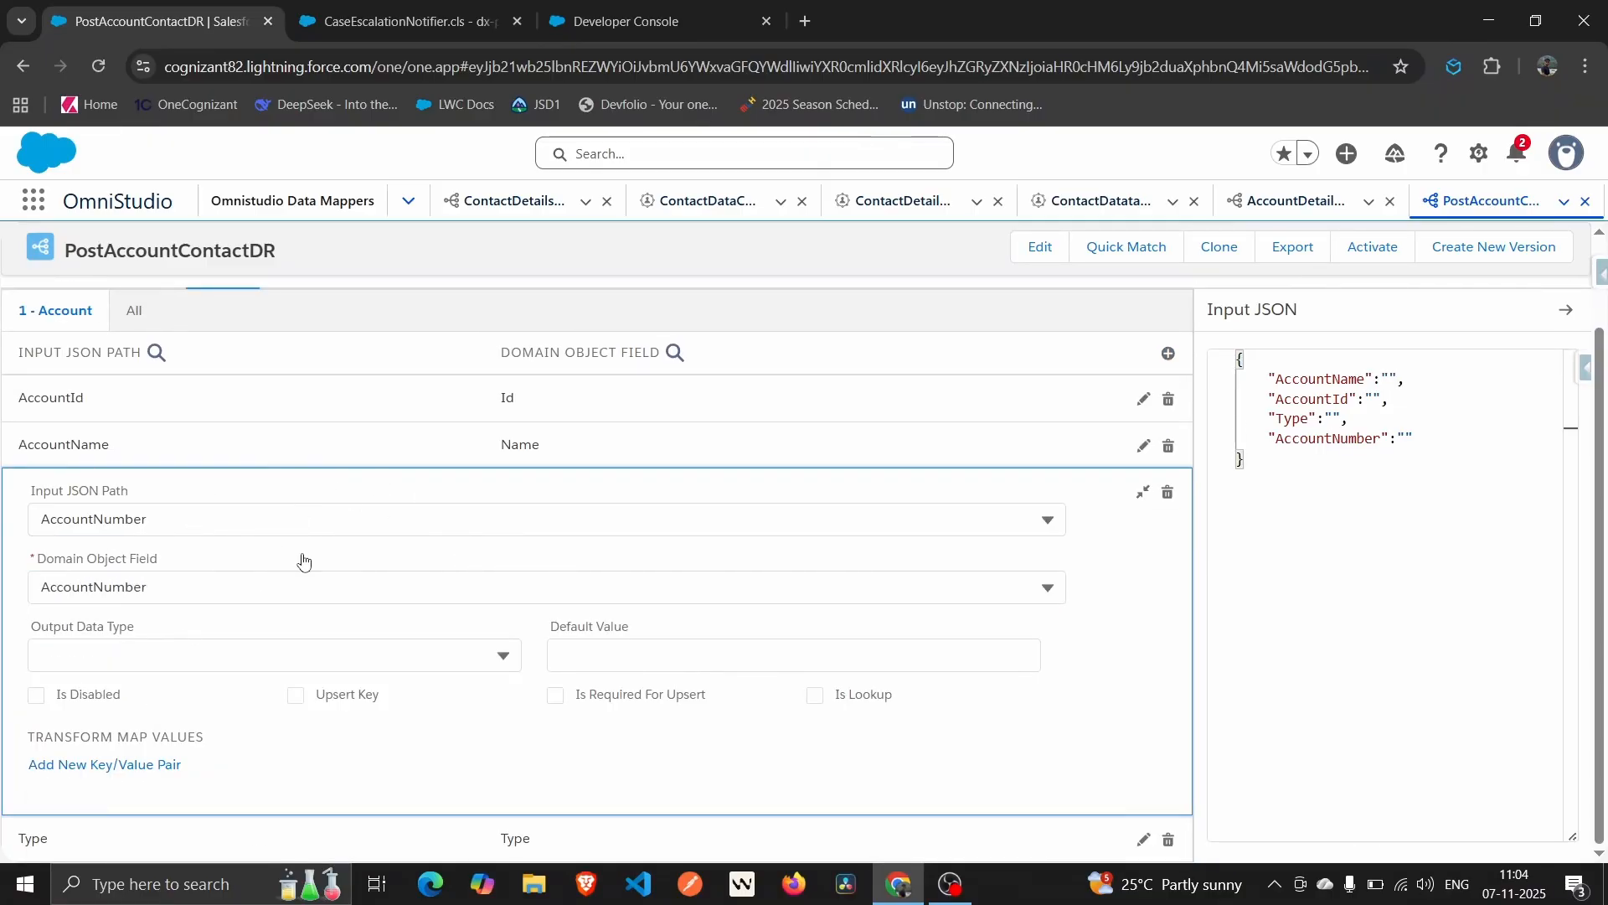
pyautogui.click(1142, 492)
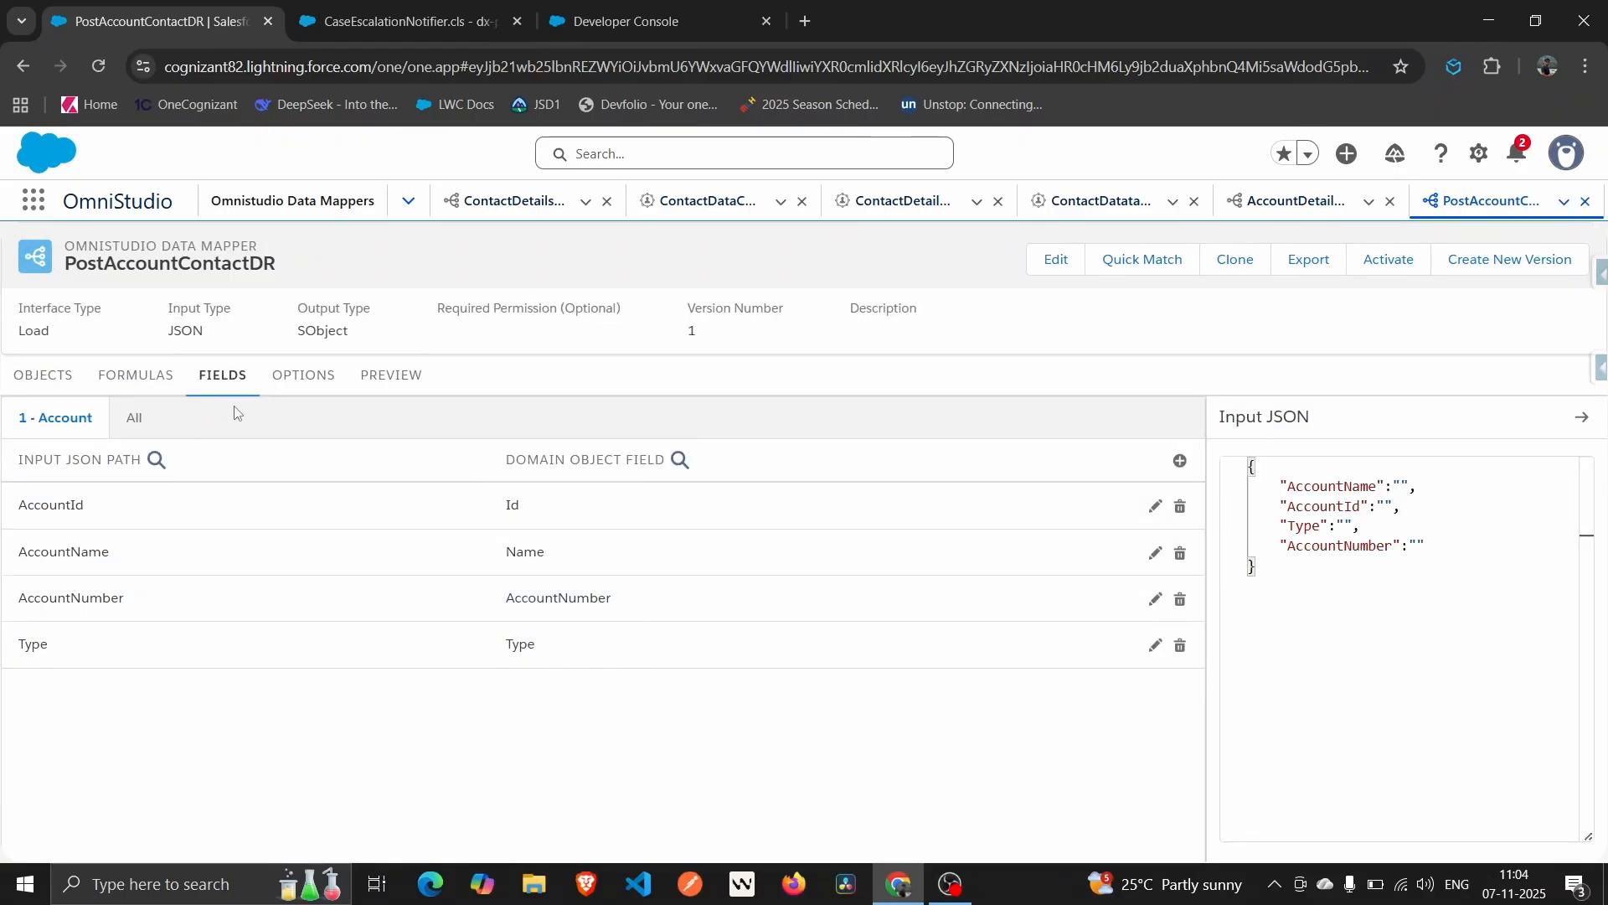
pyautogui.click(411, 385)
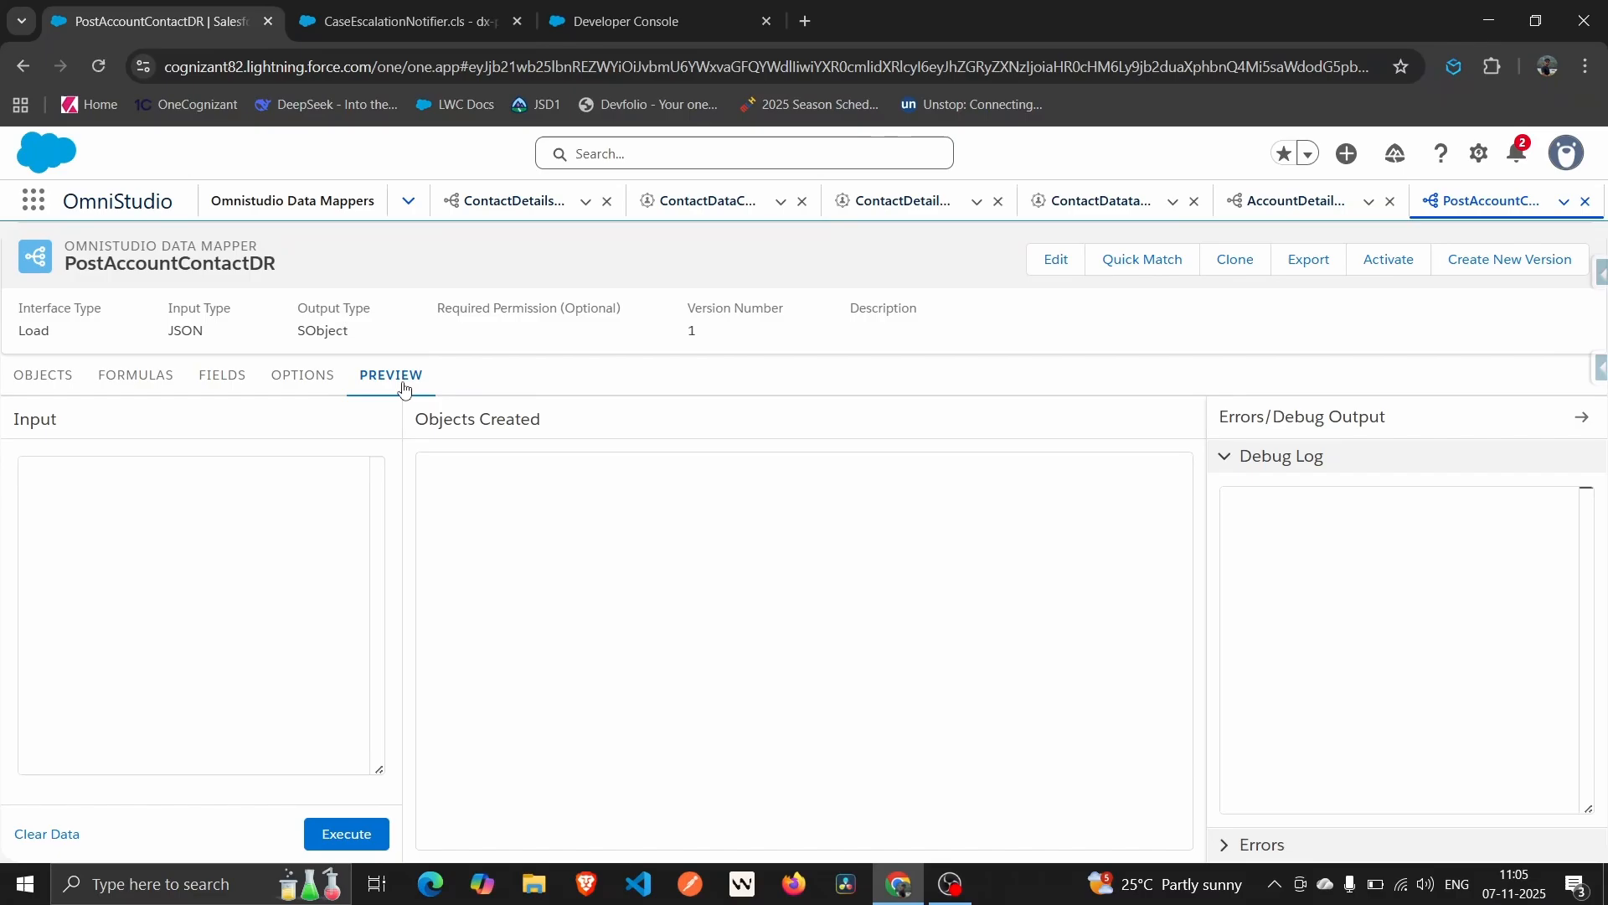
# Copy the sample Input JSON from Fields into the Preview input, removing the stray braces.
pyautogui.click(213, 502)
pyautogui.write('{')
pyautogui.press('Return')
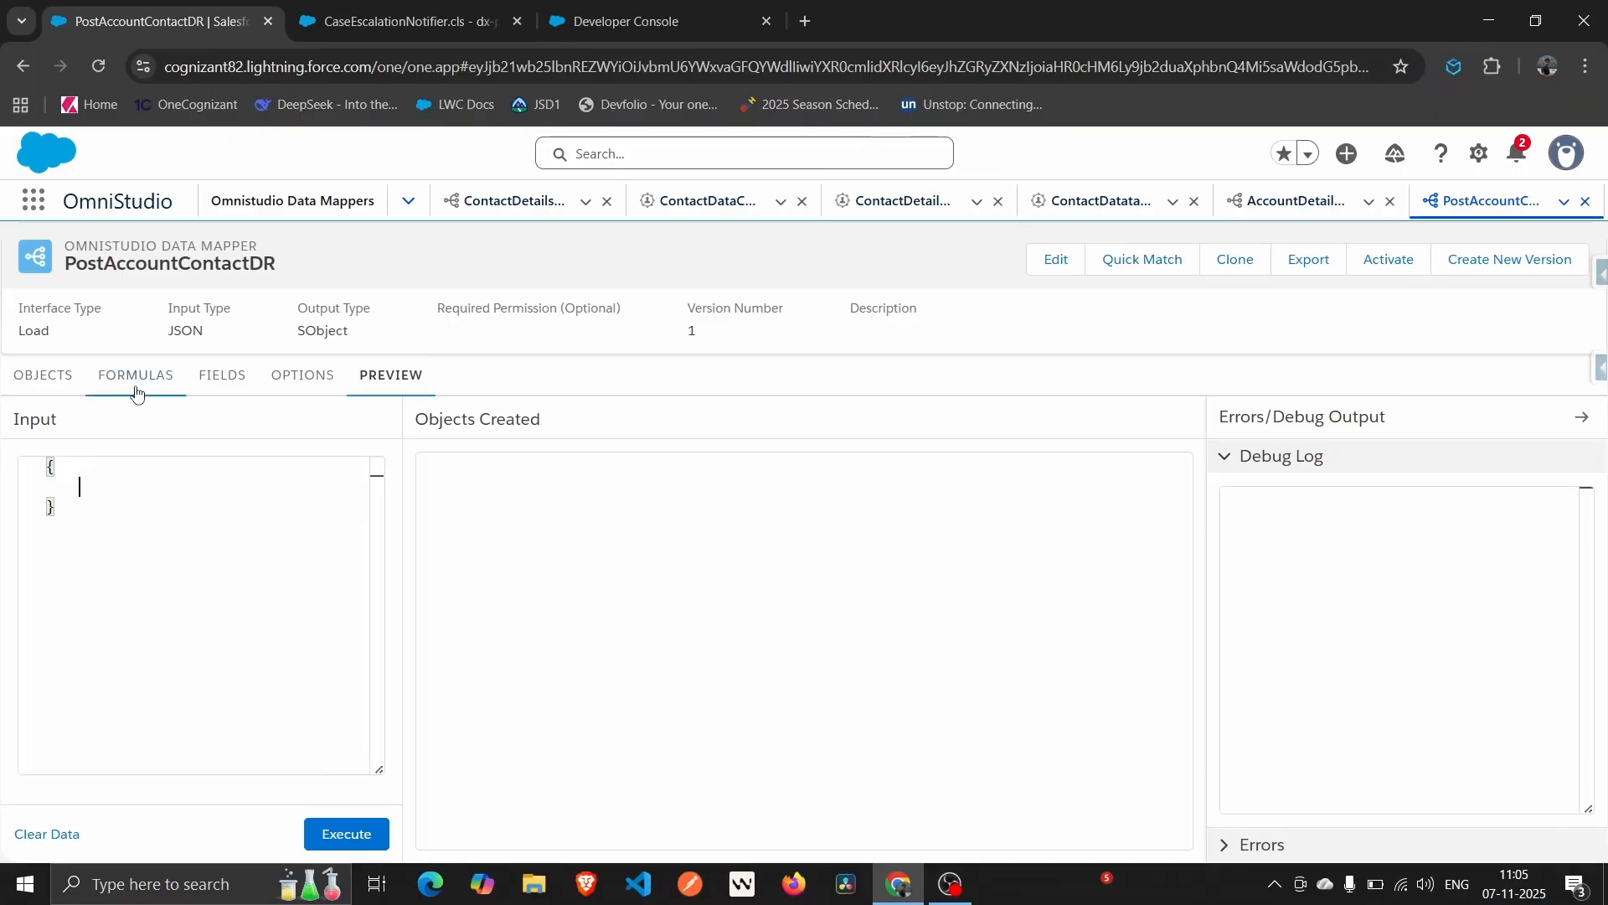
pyautogui.click(240, 377)
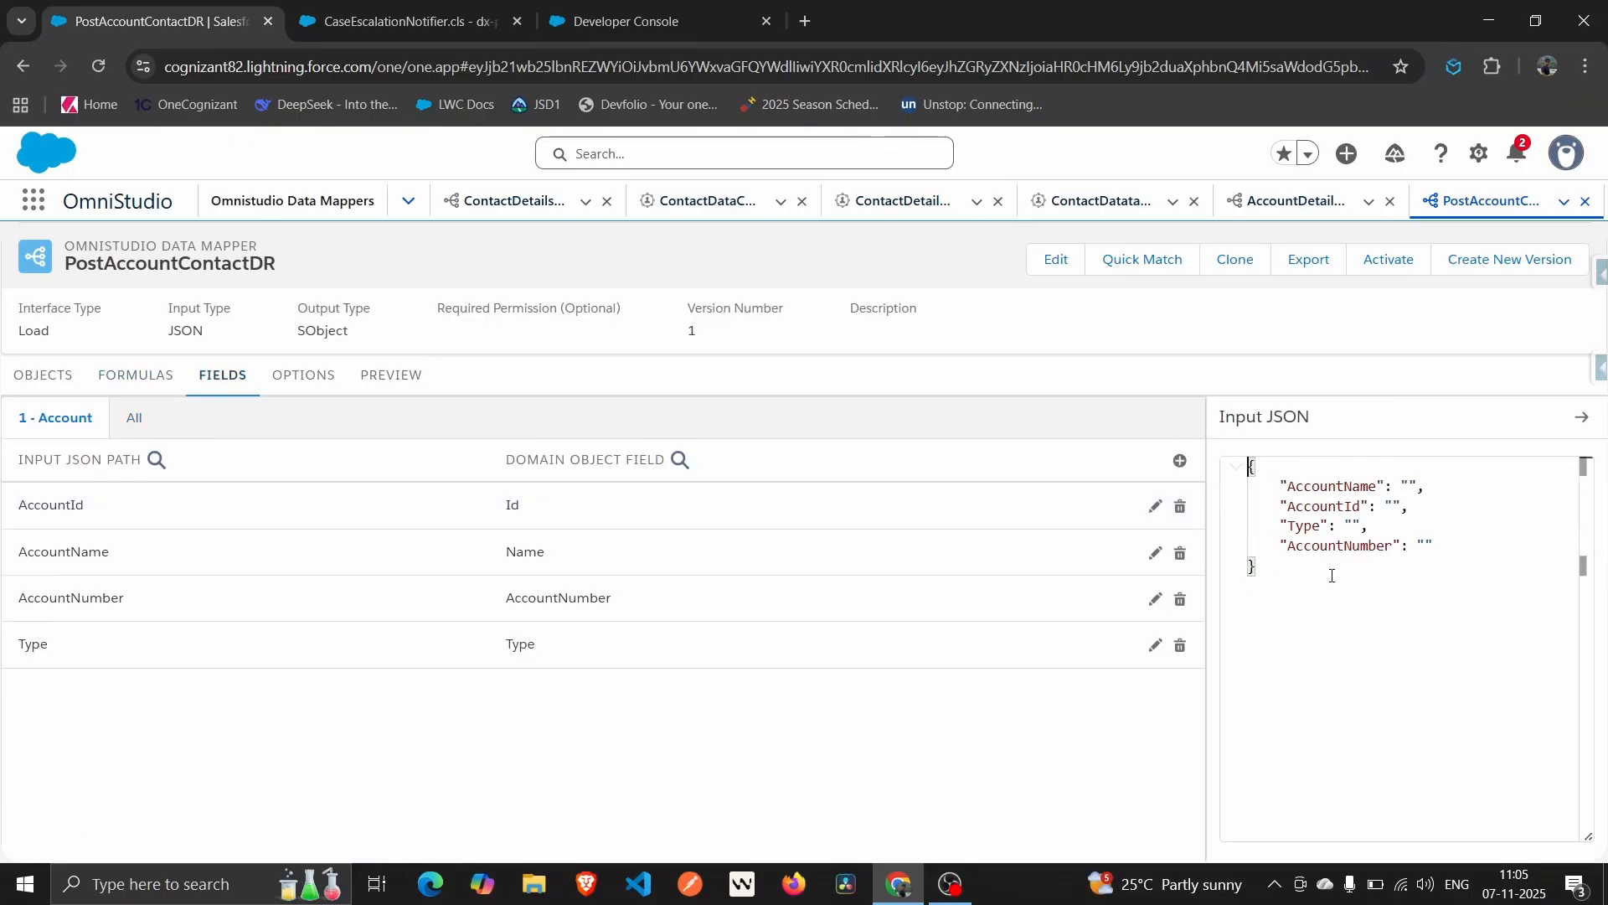
pyautogui.click(1359, 579)
pyautogui.hotkey('ctrl', 'a')
pyautogui.press('super+c')
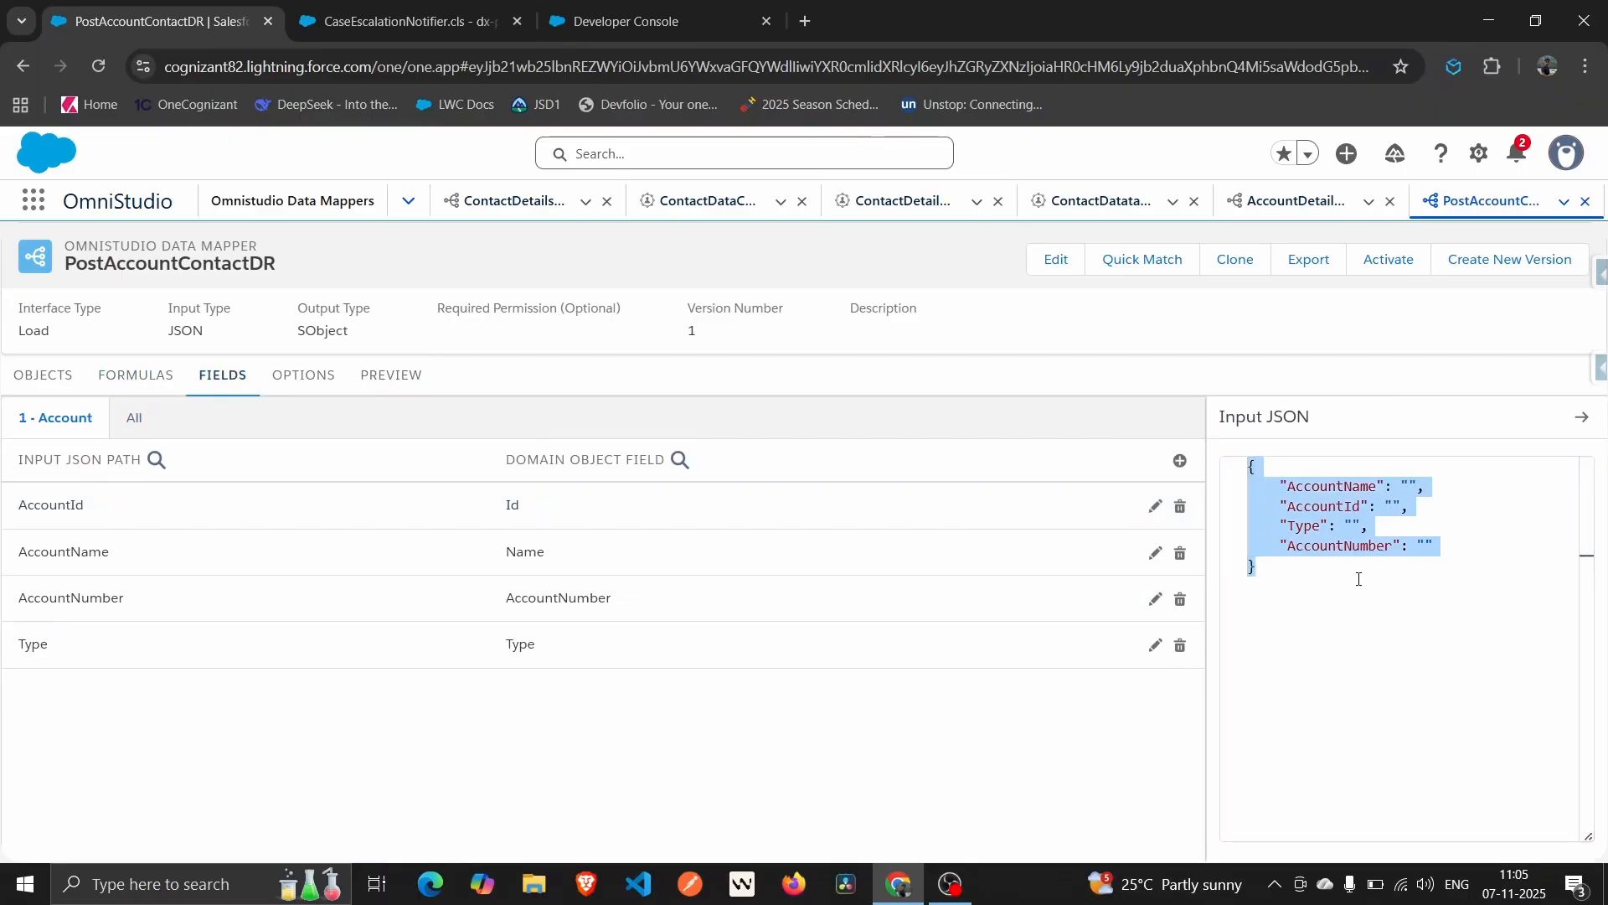
pyautogui.click(416, 379)
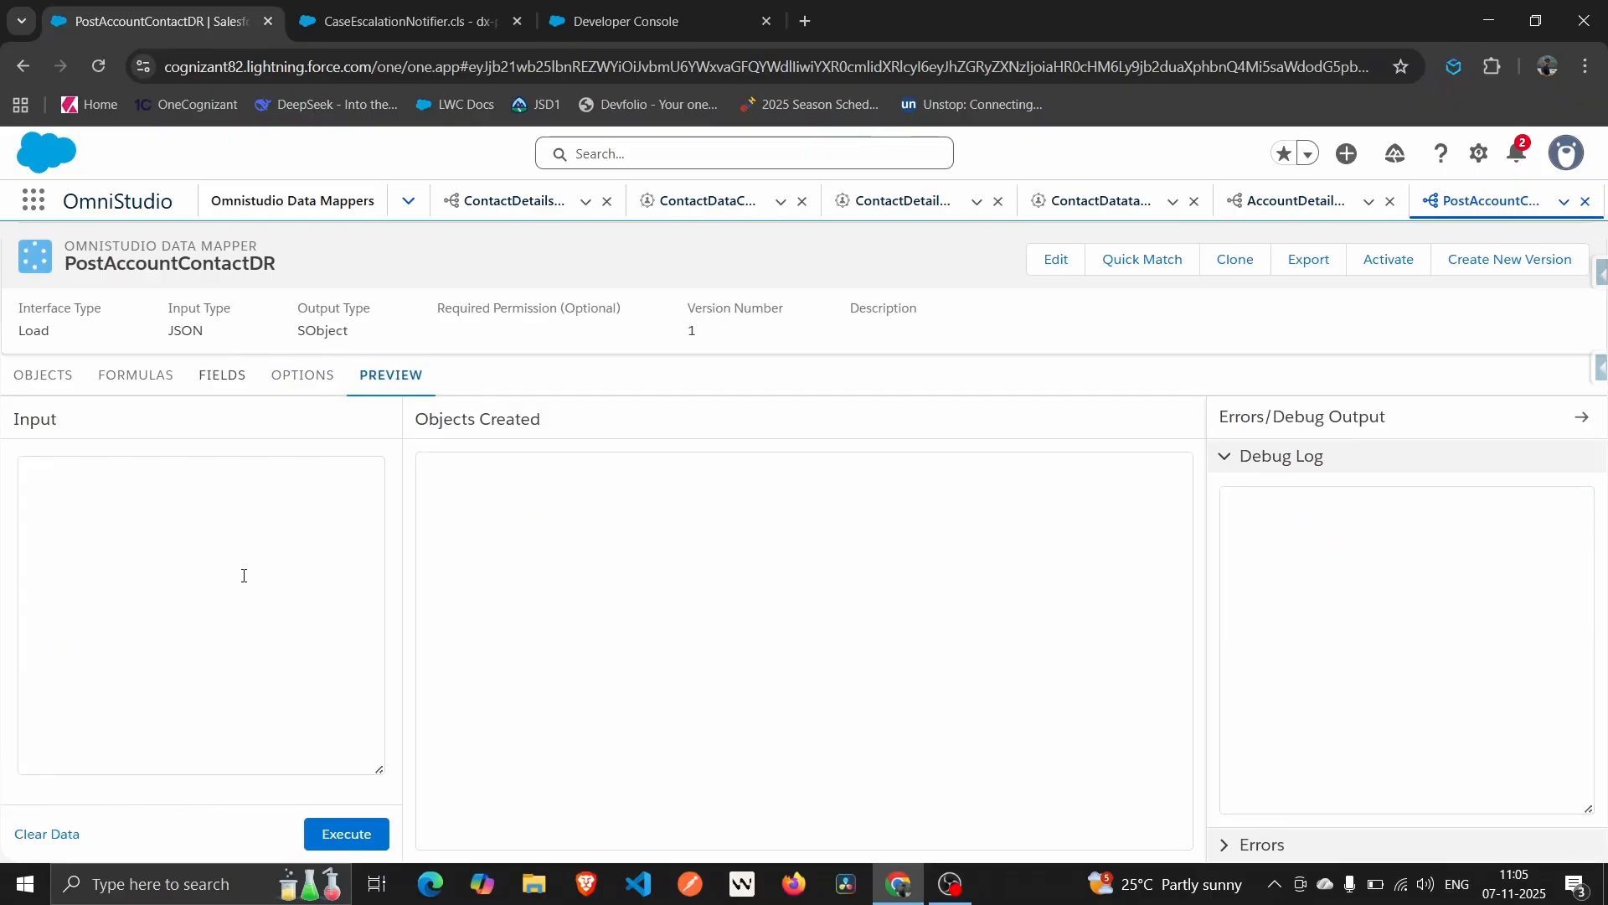
pyautogui.click(210, 506)
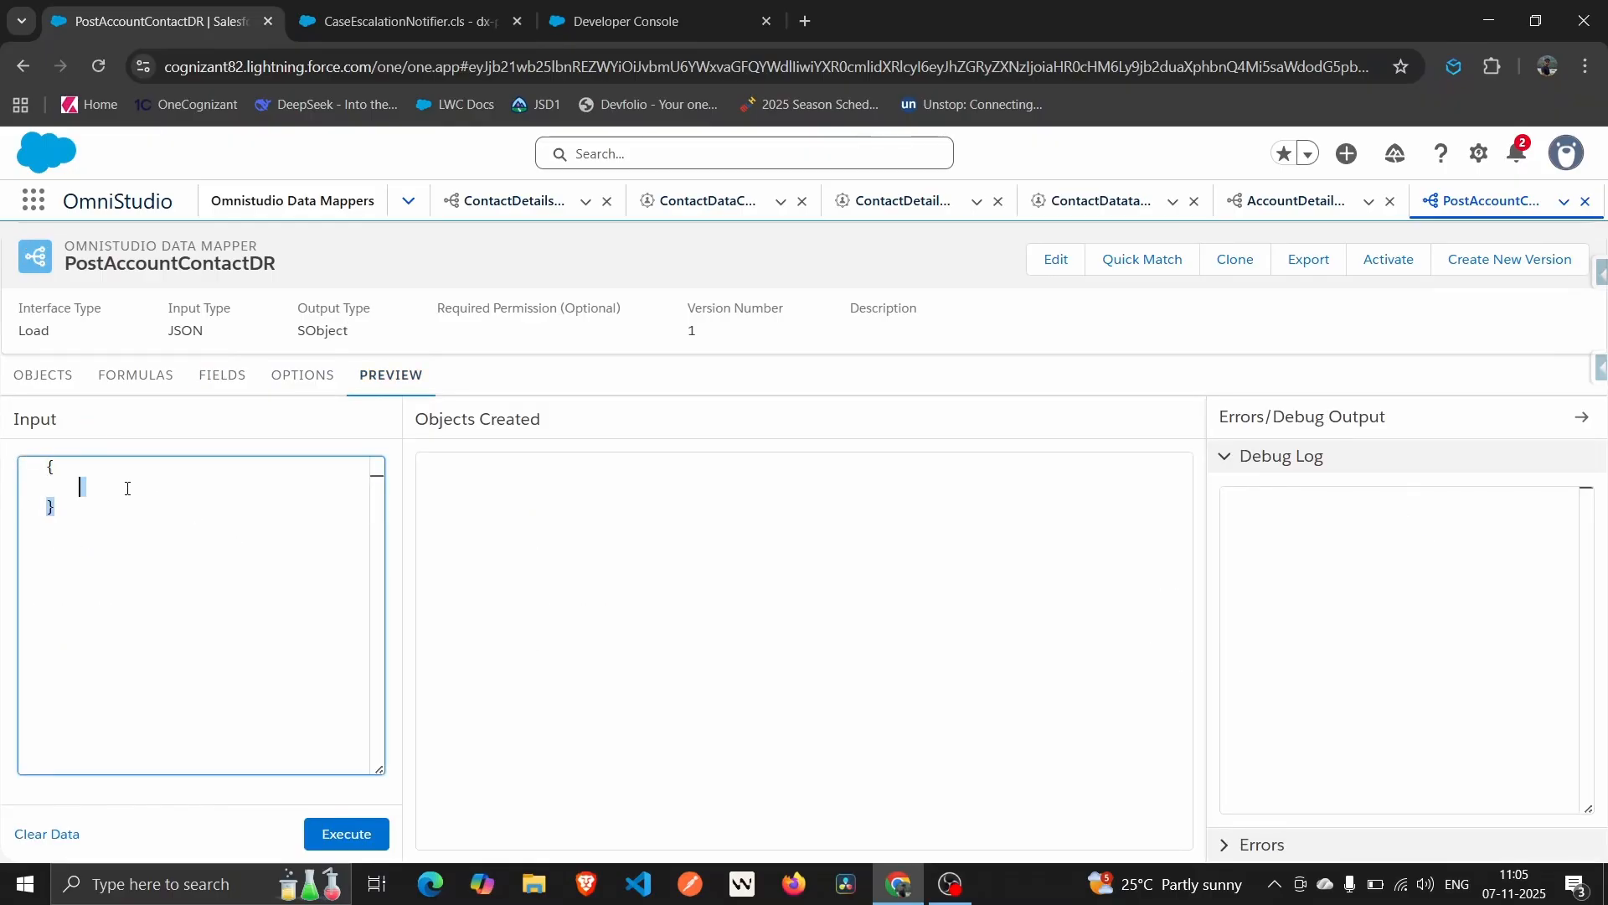
pyautogui.hotkey('ctrl', 'a')
pyautogui.write('{')
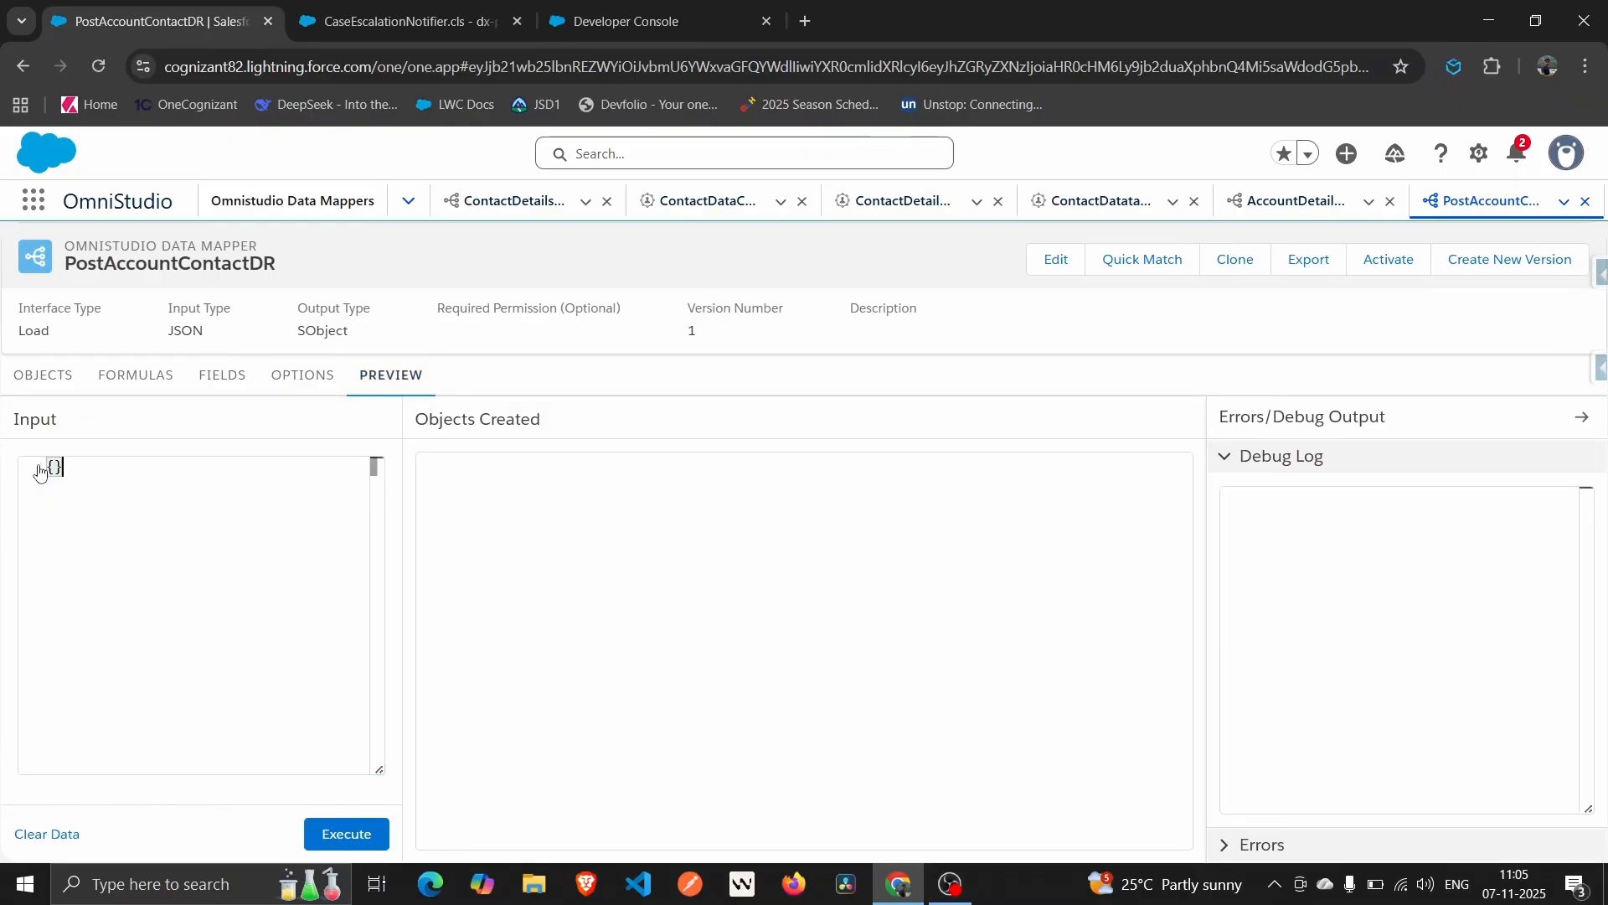
pyautogui.press('super+v')
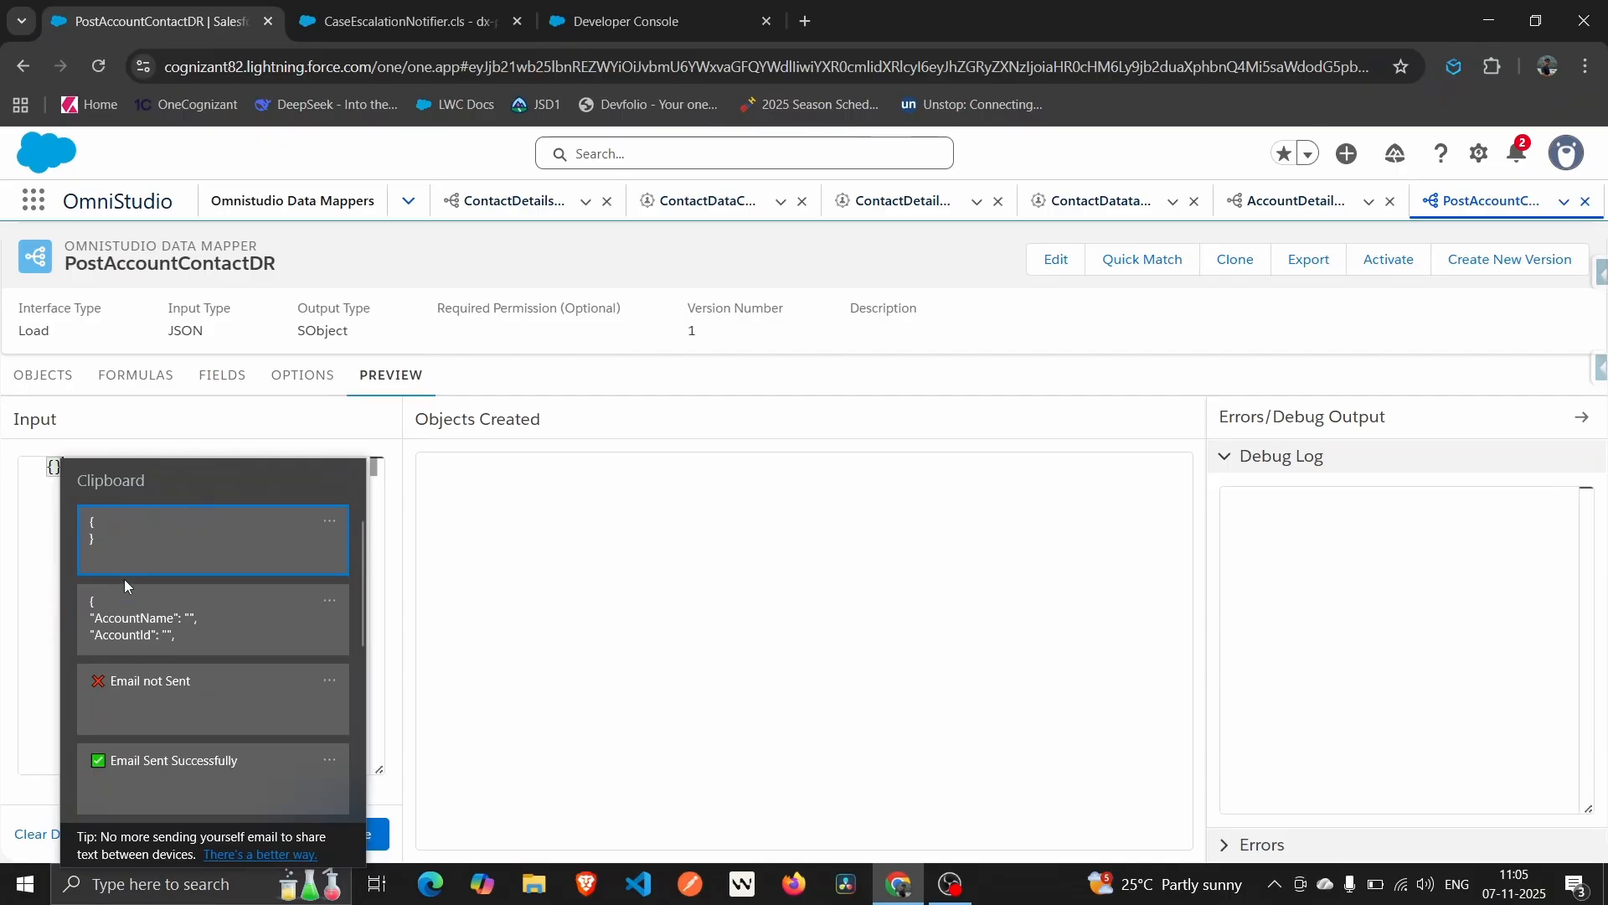
pyautogui.click(129, 605)
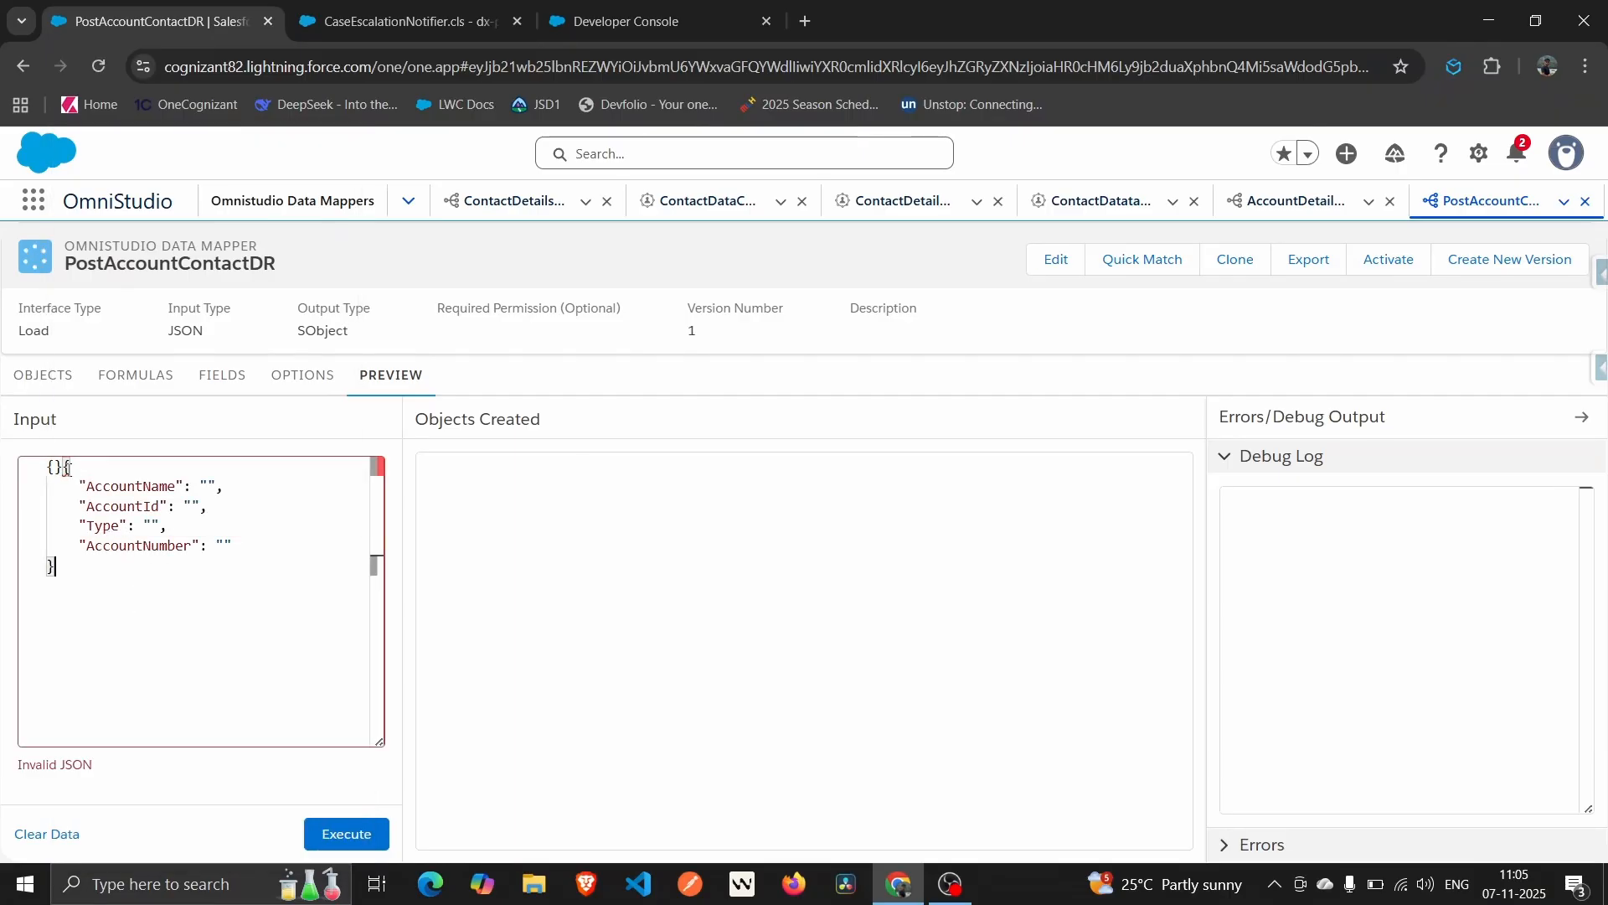
pyautogui.click(63, 467)
pyautogui.press('BackSpace')
pyautogui.press('BackSpace')
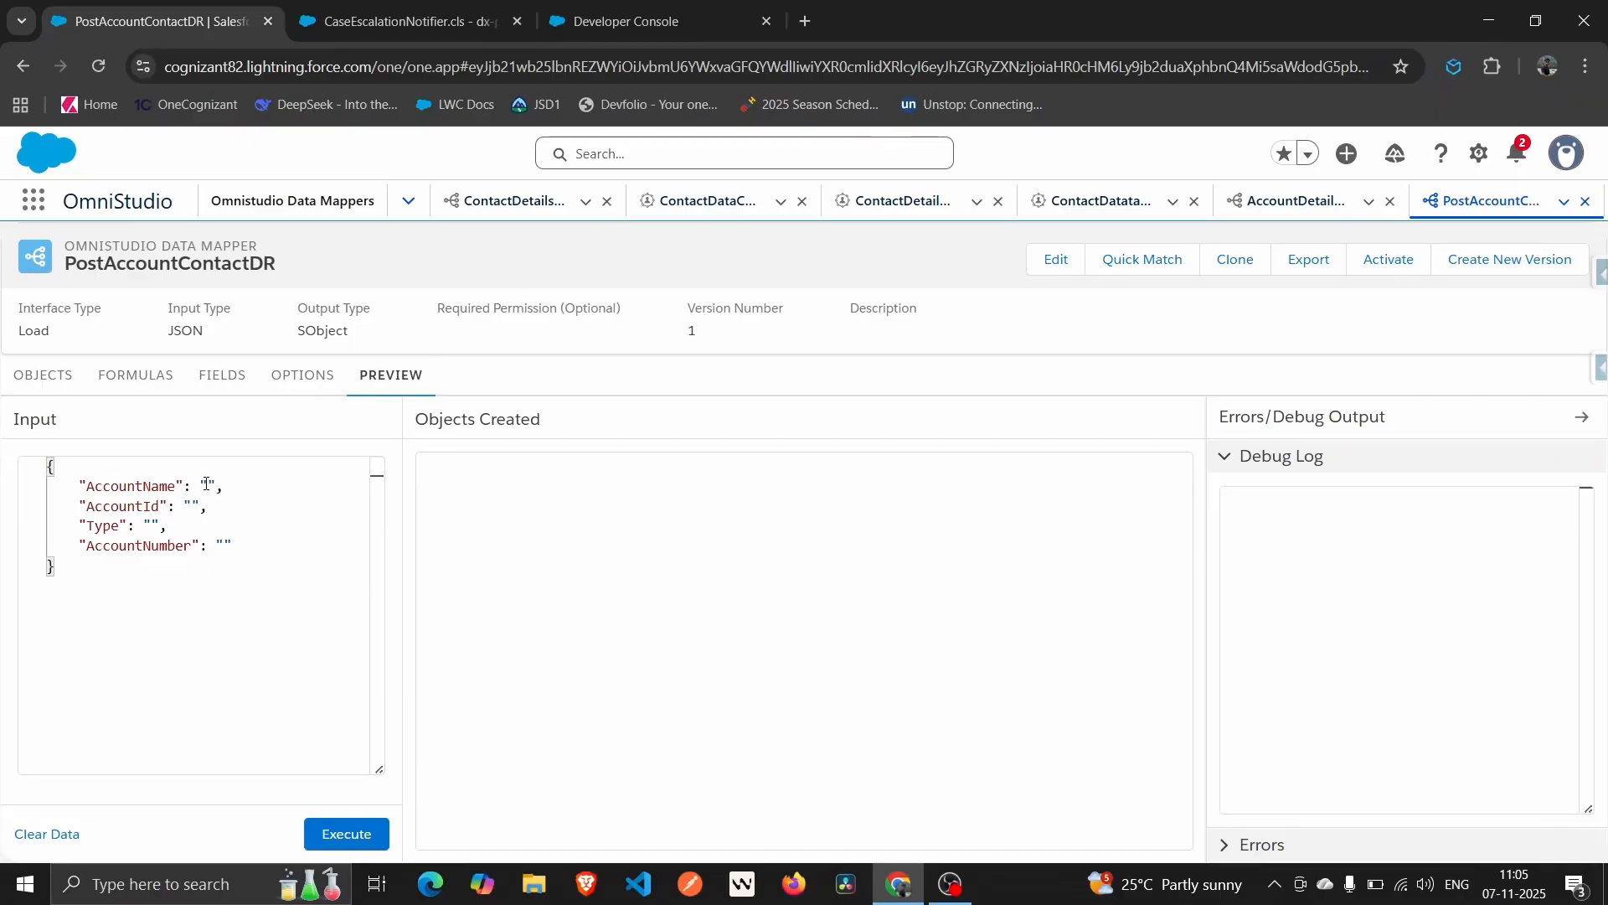
pyautogui.write('Rolex')
pyautogui.click(207, 502)
pyautogui.click(148, 526)
pyautogui.moveTo(208, 506); pyautogui.dragTo(70, 506)
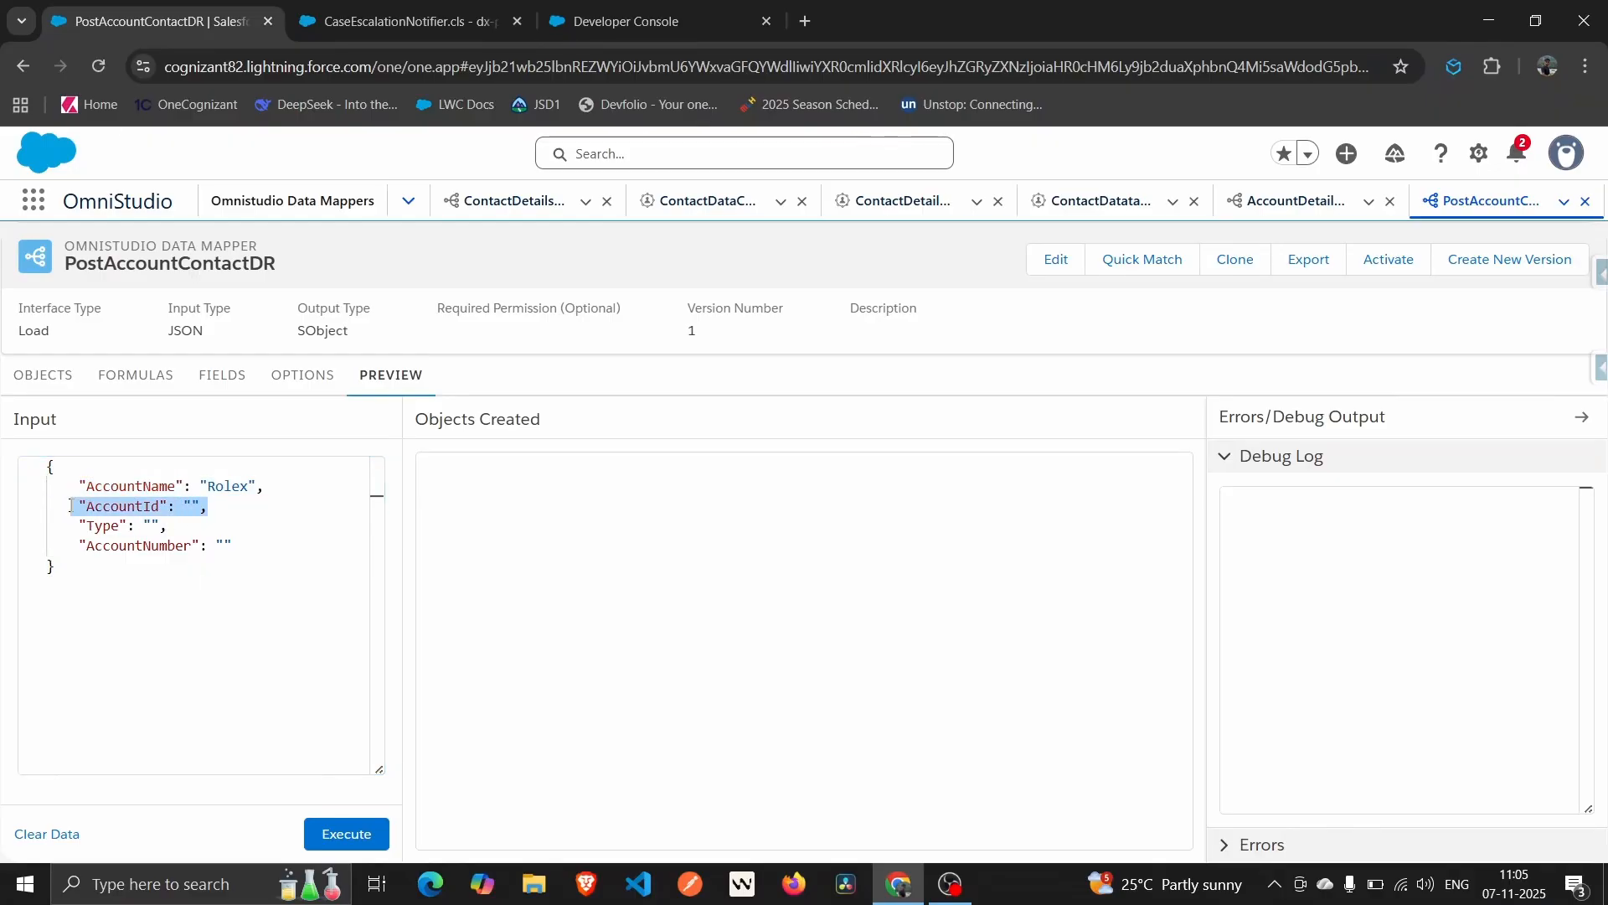
pyautogui.press('BackSpace')
pyautogui.press('BackSpace')
pyautogui.press('BackSpace')
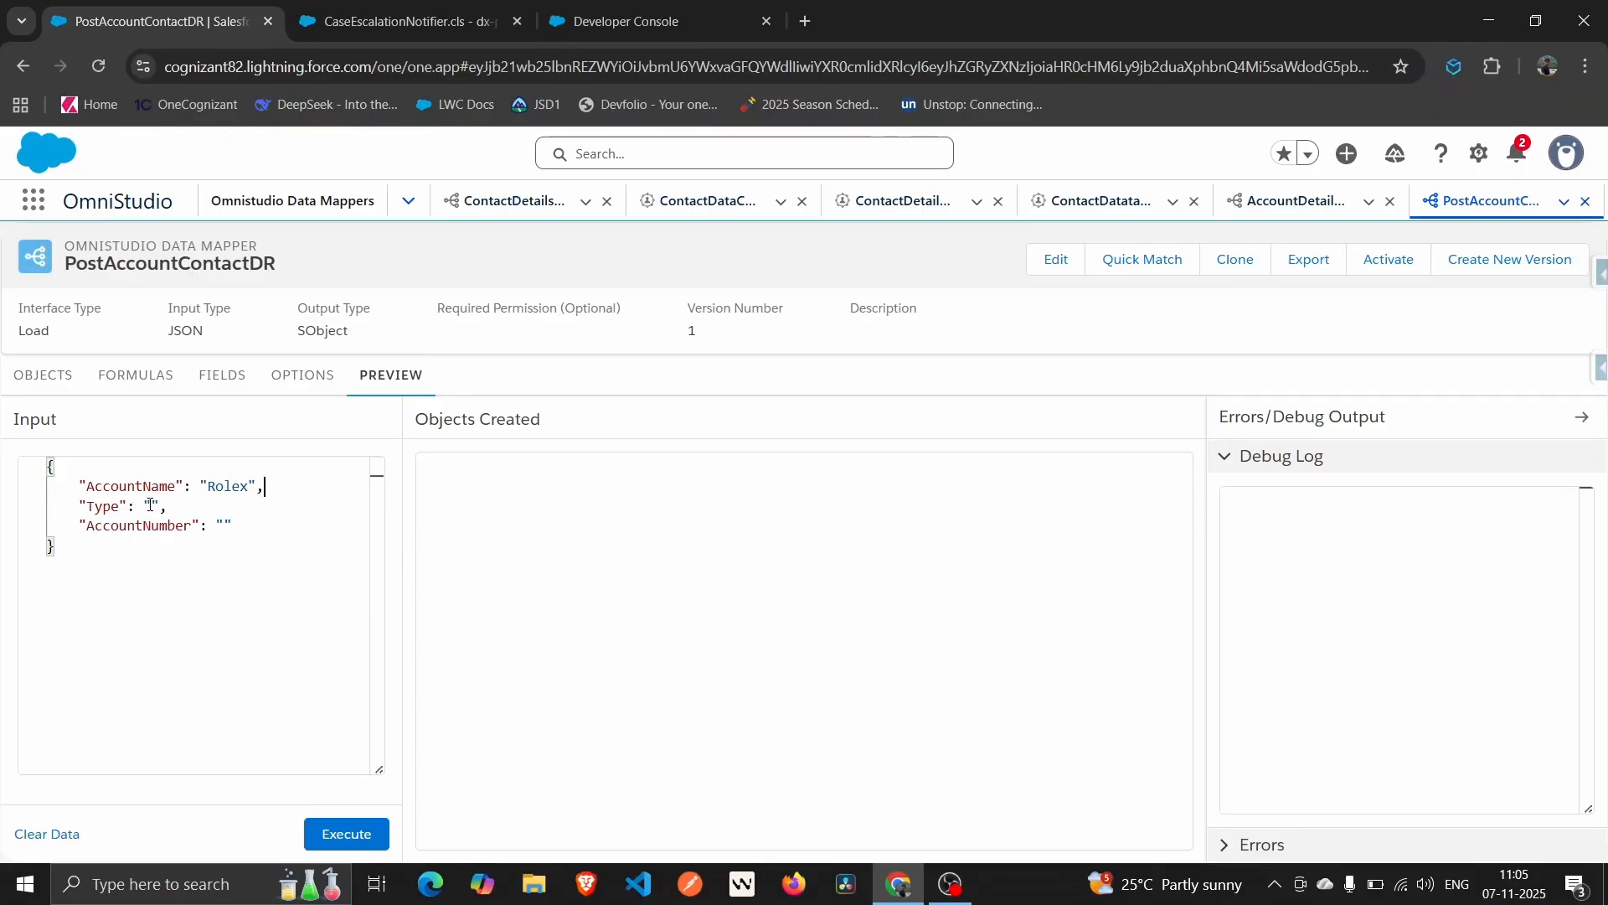
pyautogui.write('rospect')
pyautogui.click(224, 526)
pyautogui.write('32342342332')
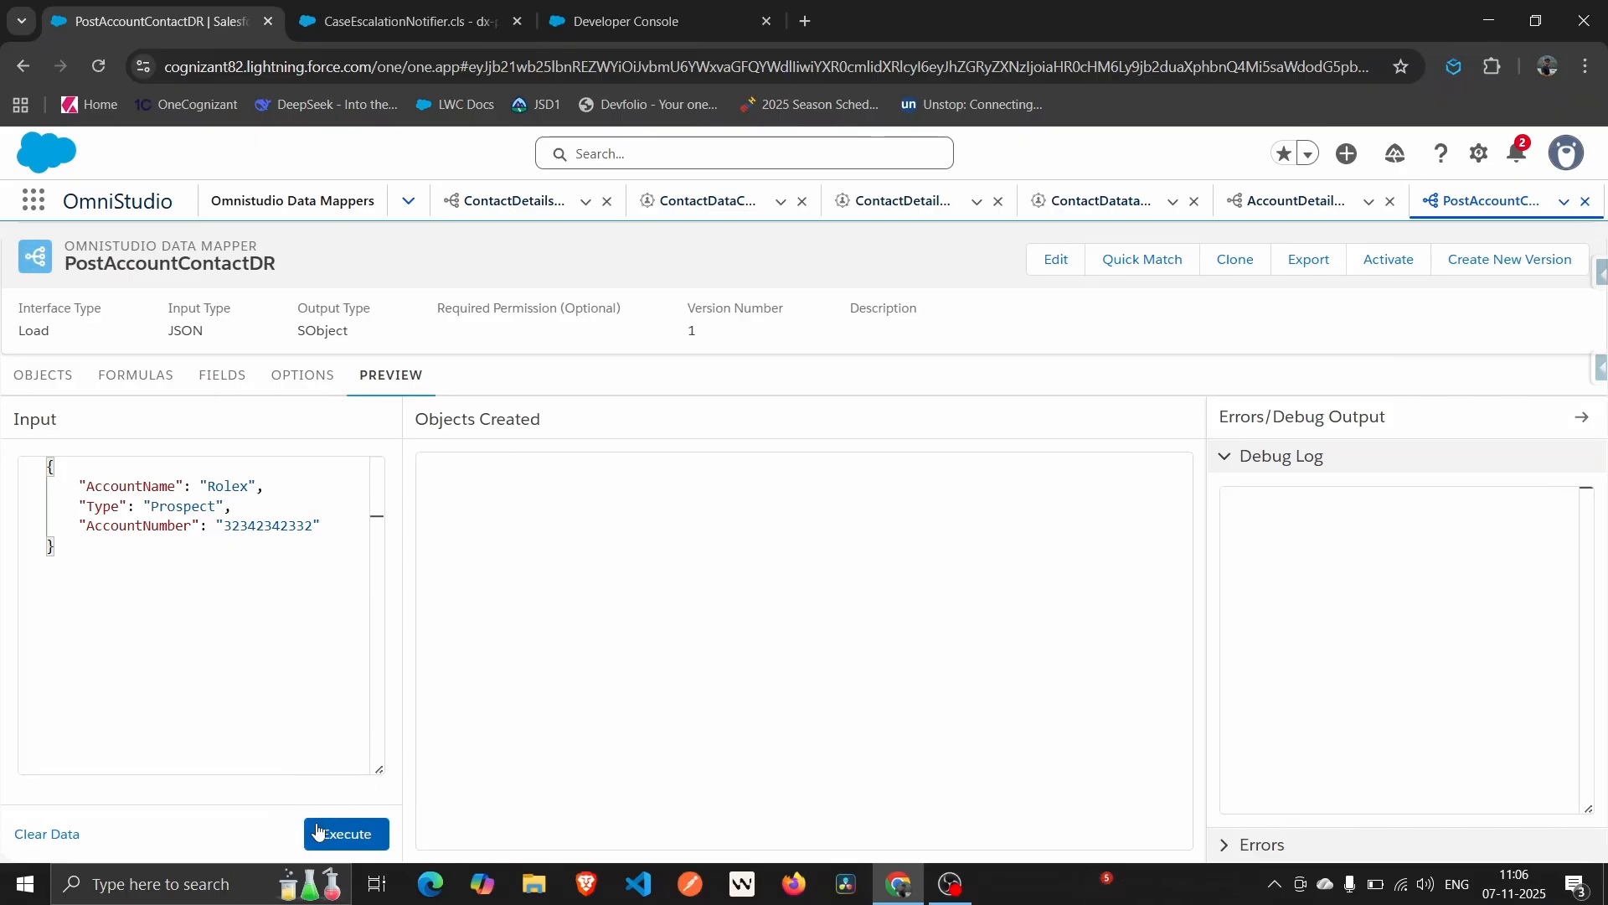
# Execute the preview to create the Rolex Account, select its new record ID, and add a line after AccountName.
pyautogui.click(365, 834)
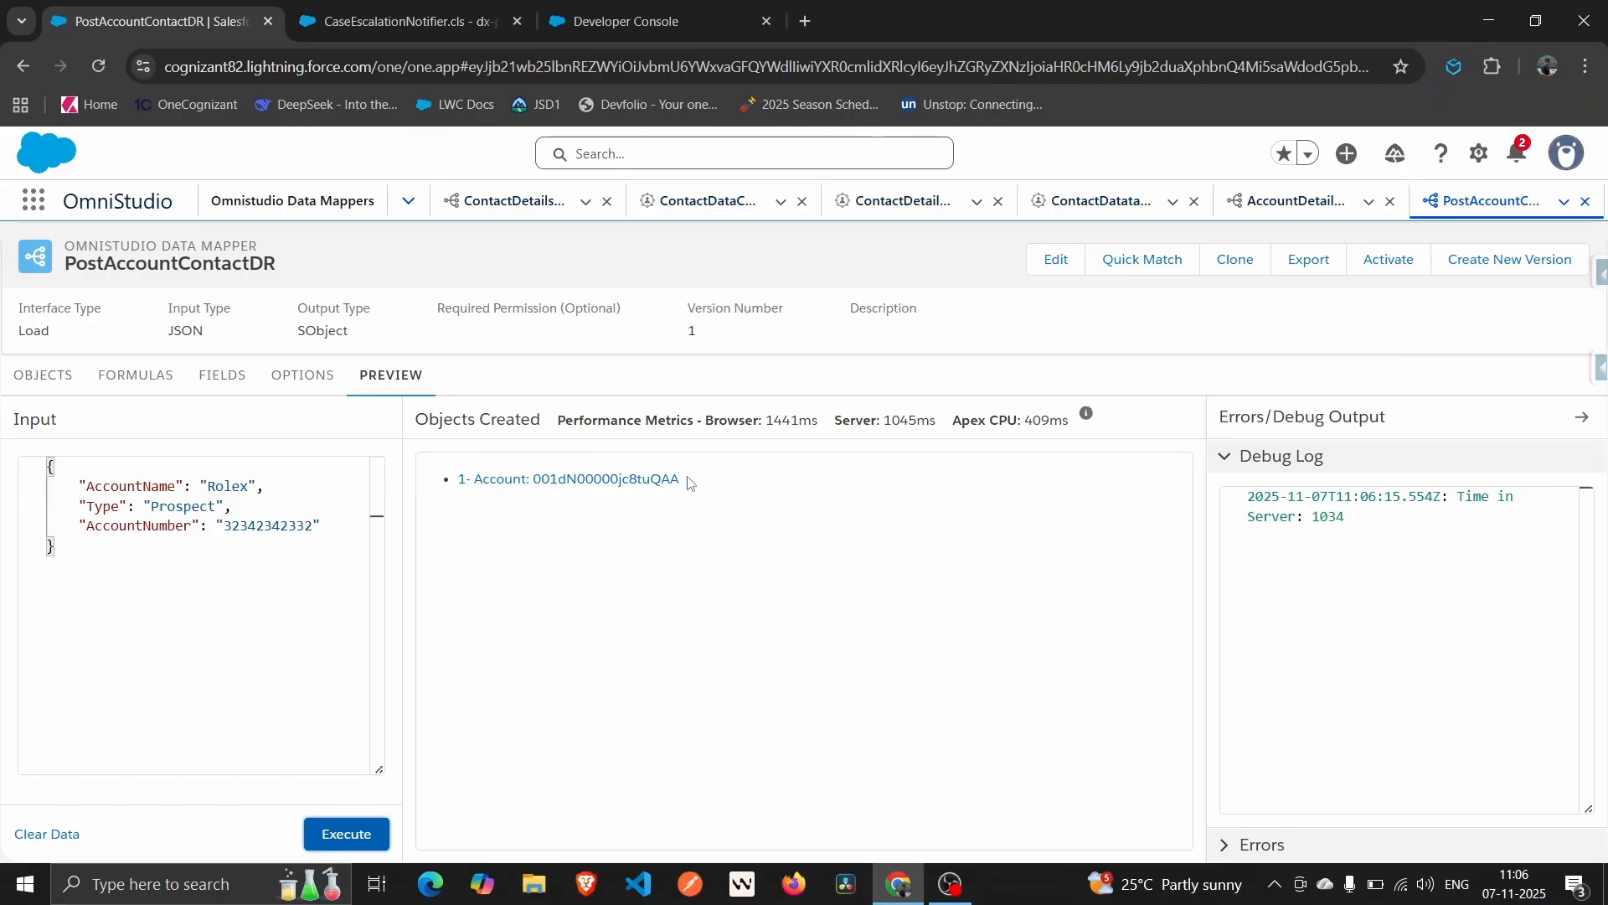
pyautogui.moveTo(689, 483); pyautogui.dragTo(533, 485)
pyautogui.hotkey('ctrl', 'c')
pyautogui.click(299, 483)
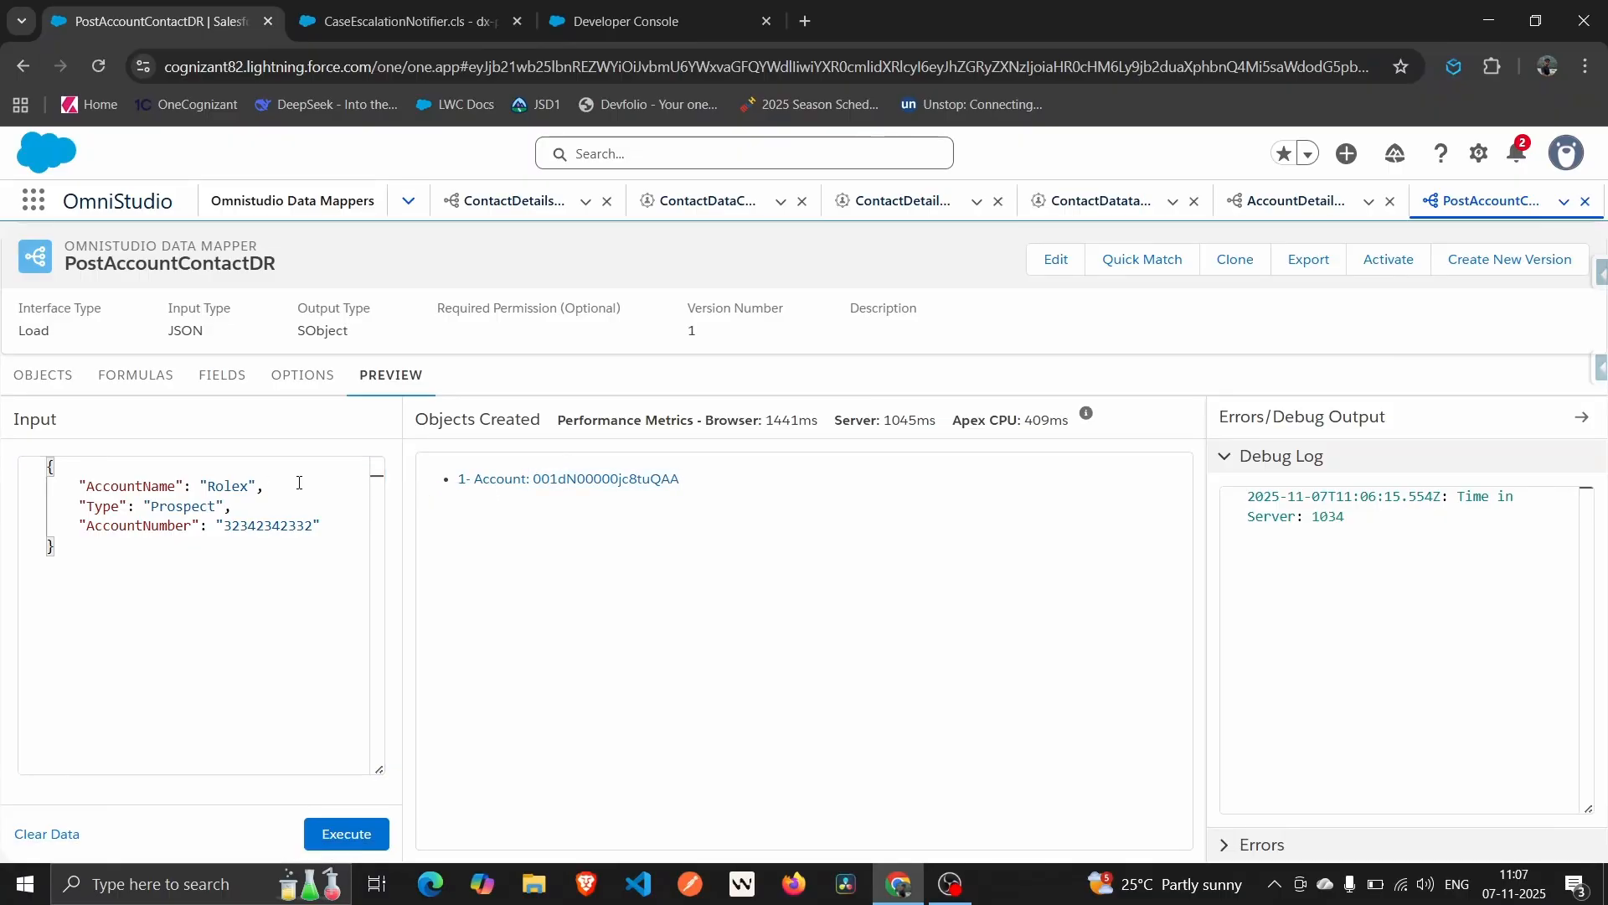
pyautogui.press('Return')
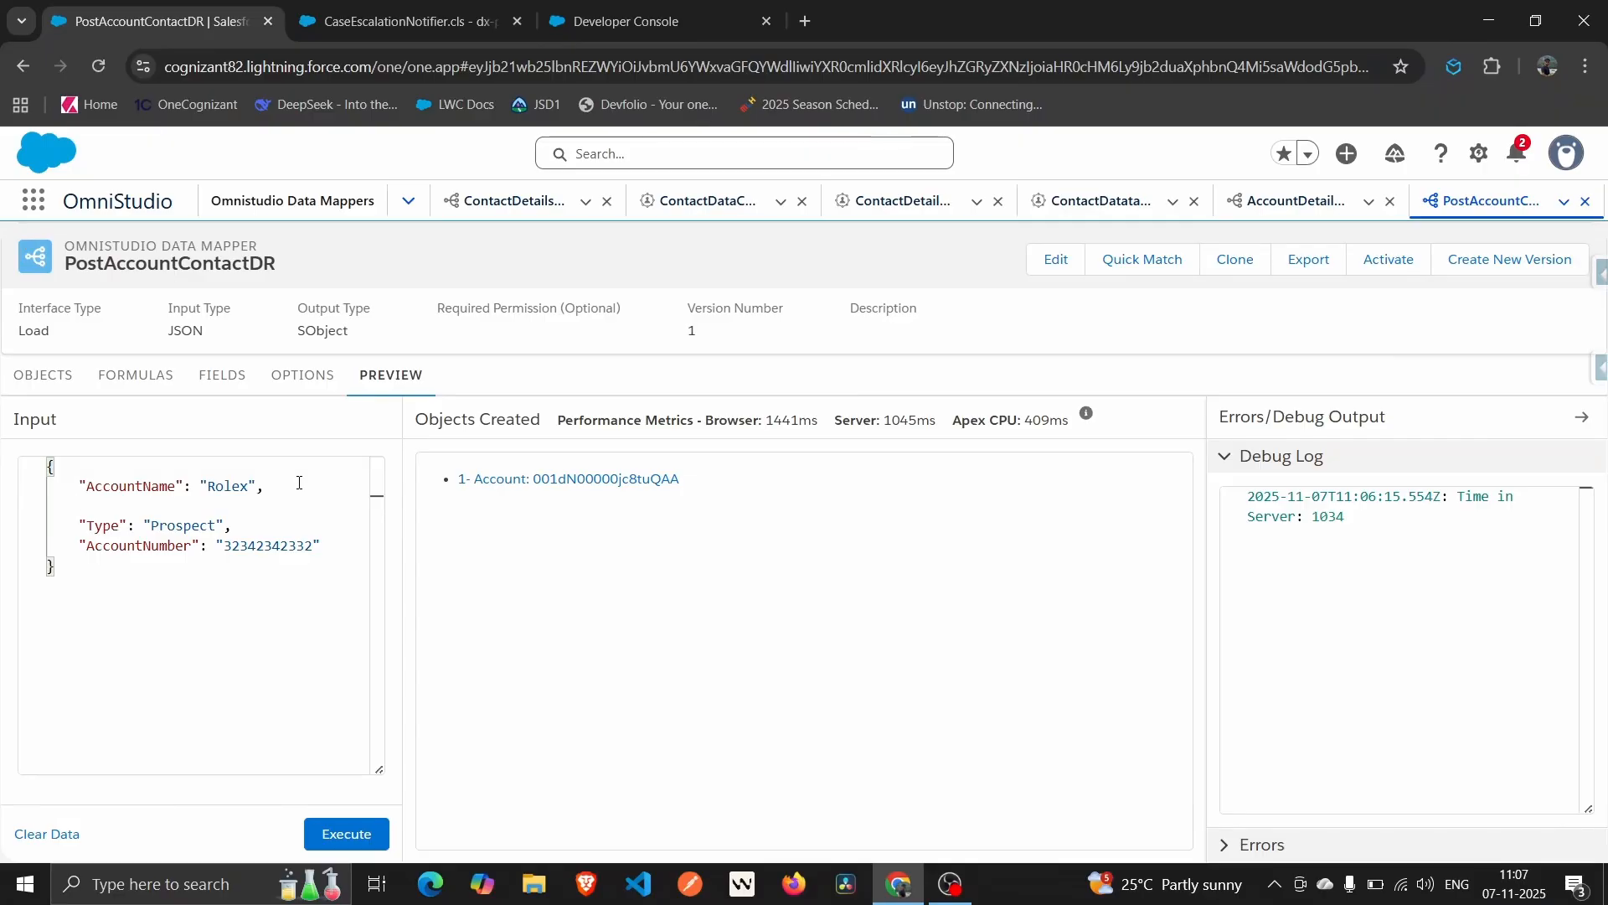
# Add an "AccountId" key set to the created Account's pasted record ID in the preview input.
pyautogui.write('Accouny')
pyautogui.press('BackSpace')
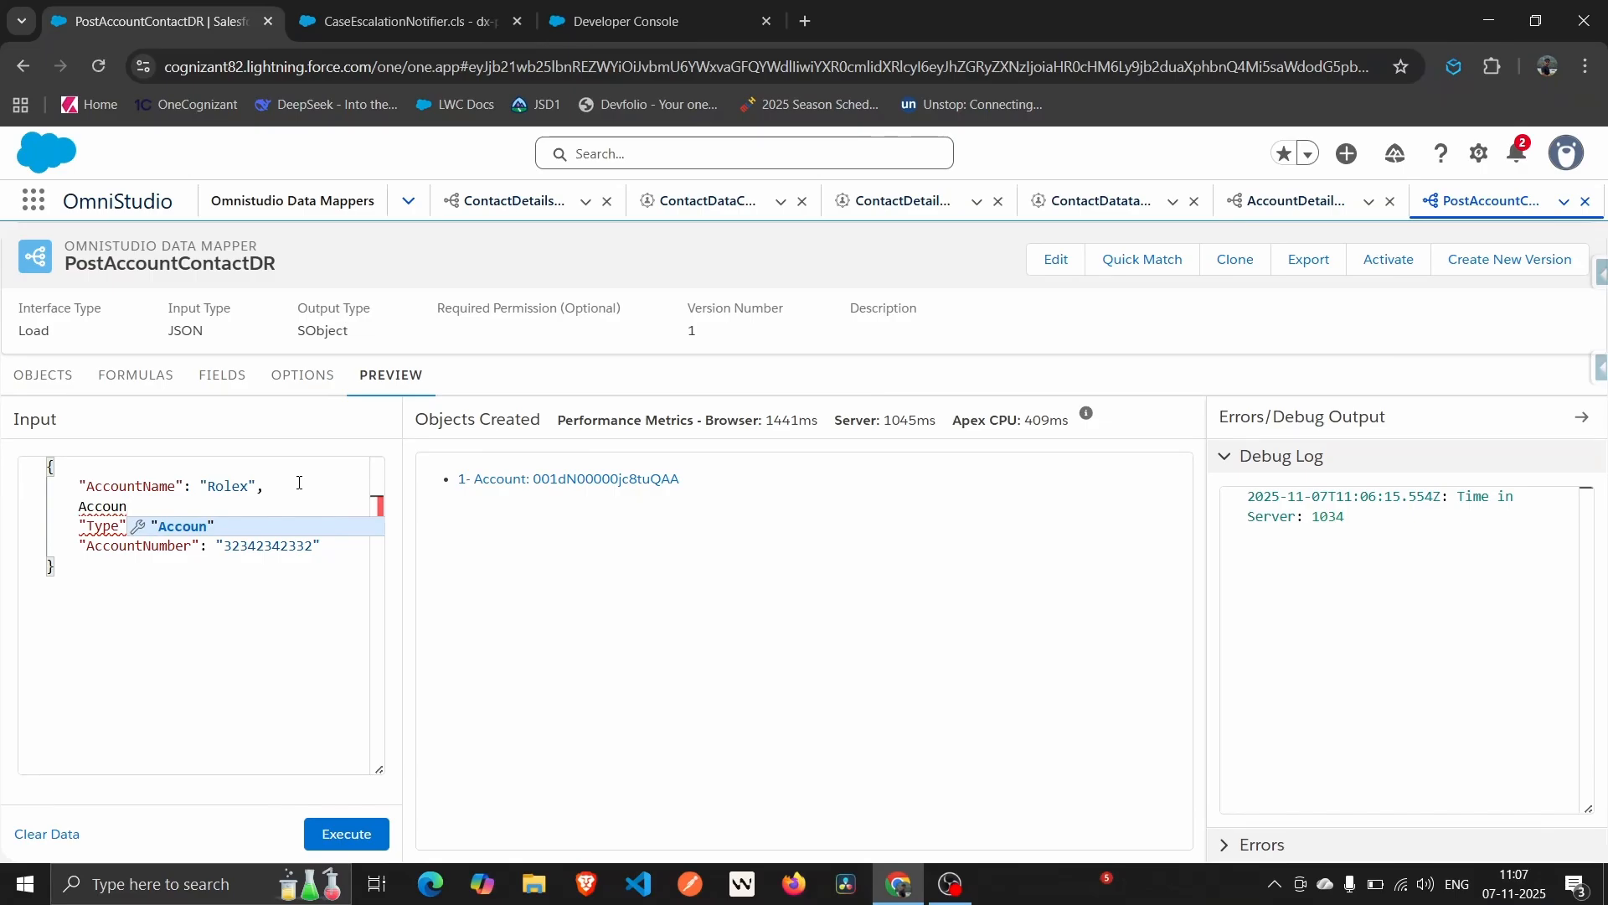
pyautogui.write('tId:')
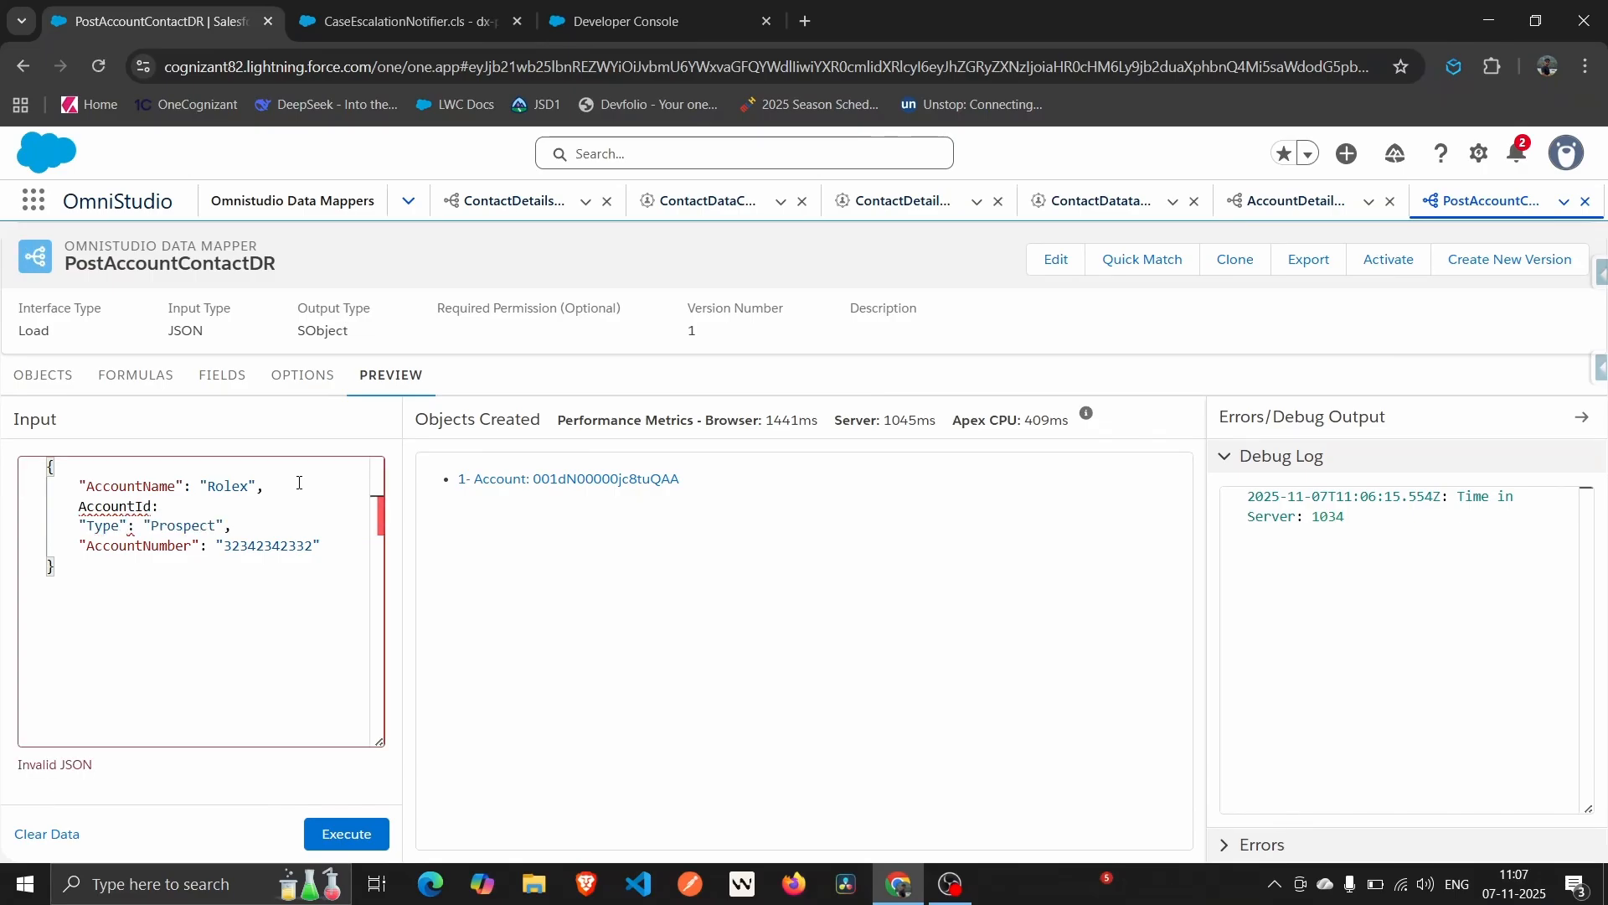
pyautogui.press('BackSpace')
pyautogui.hotkey('ctrl', 'space')
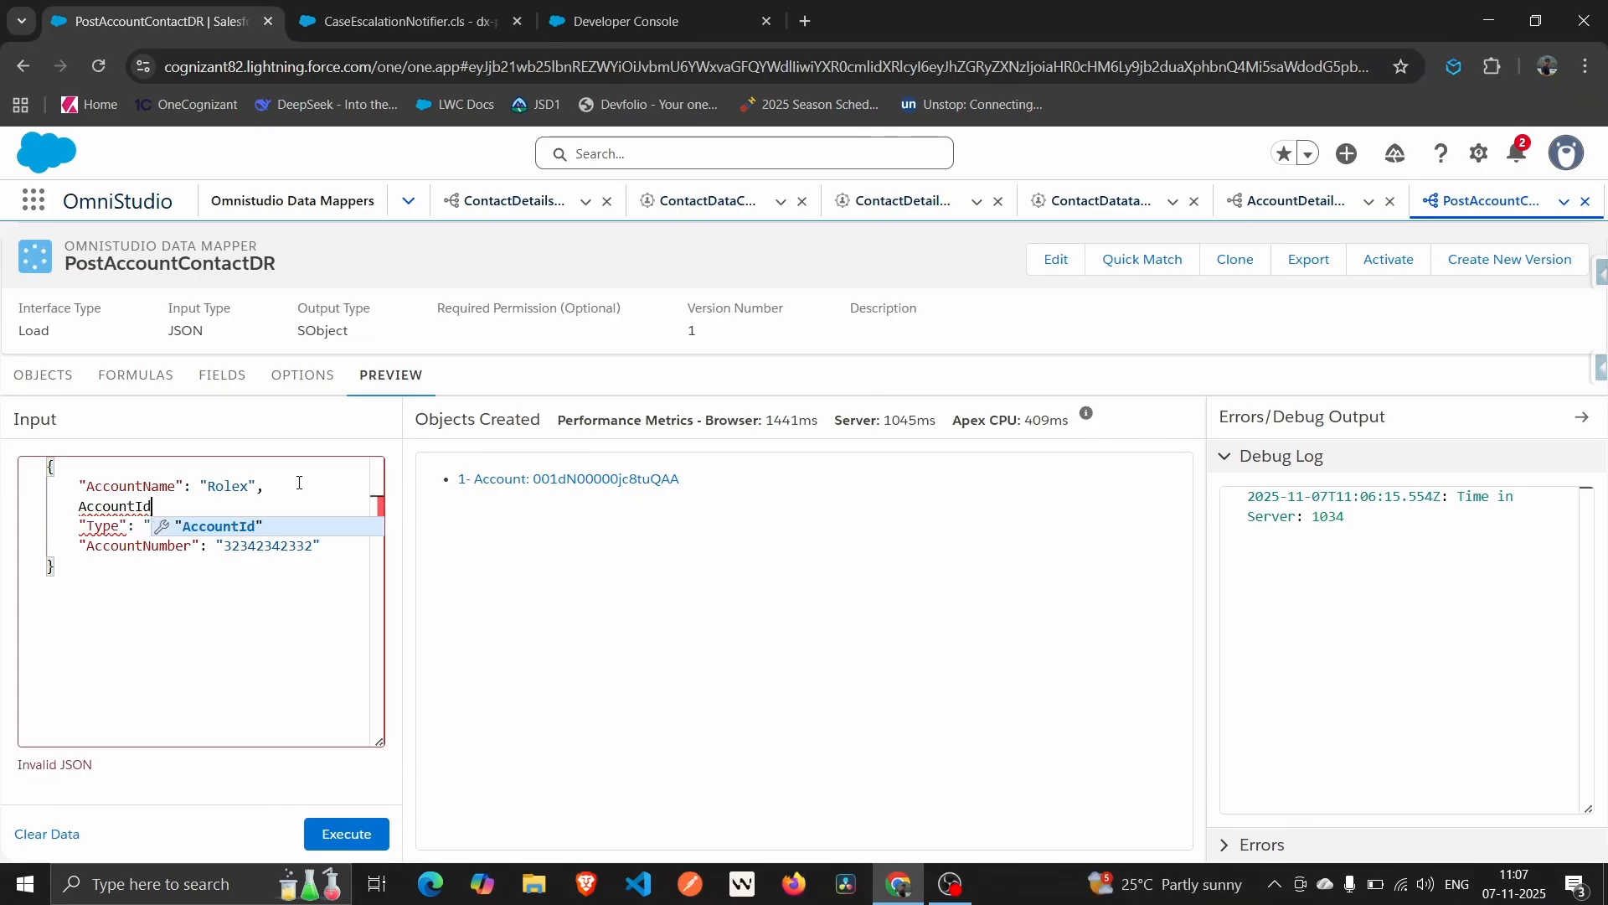
pyautogui.press('Return')
pyautogui.write(':')
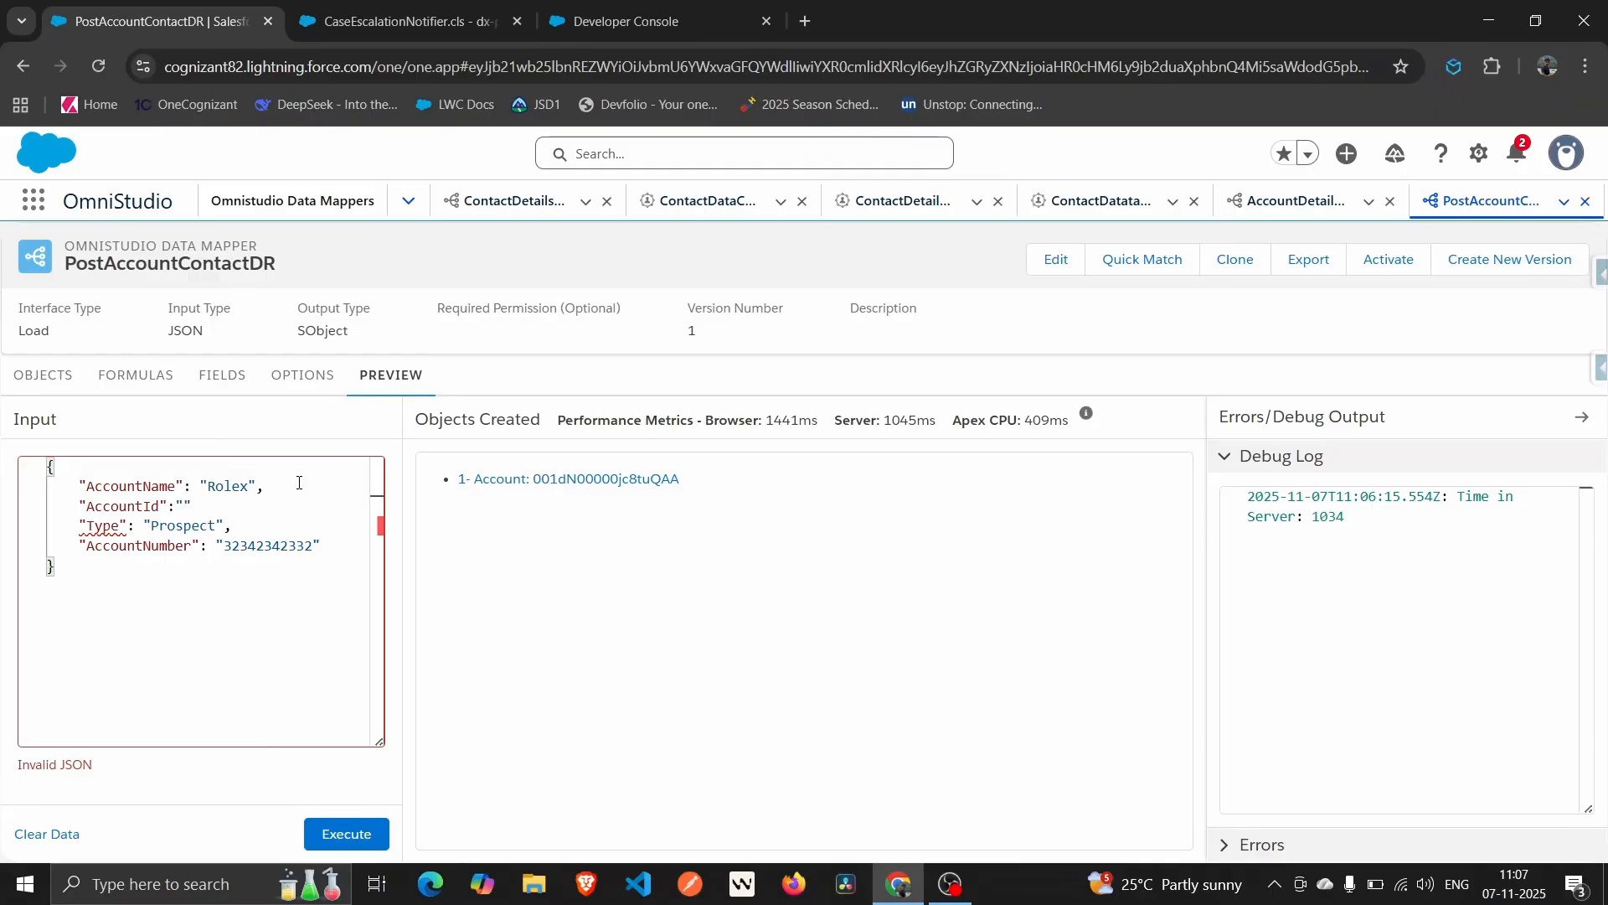
pyautogui.hotkey('ctrl', 'v')
pyautogui.press('Left')
pyautogui.press('Left')
pyautogui.press('Left')
pyautogui.press('Left')
pyautogui.press('Left')
pyautogui.press('Left')
pyautogui.press('Left')
pyautogui.press('Left')
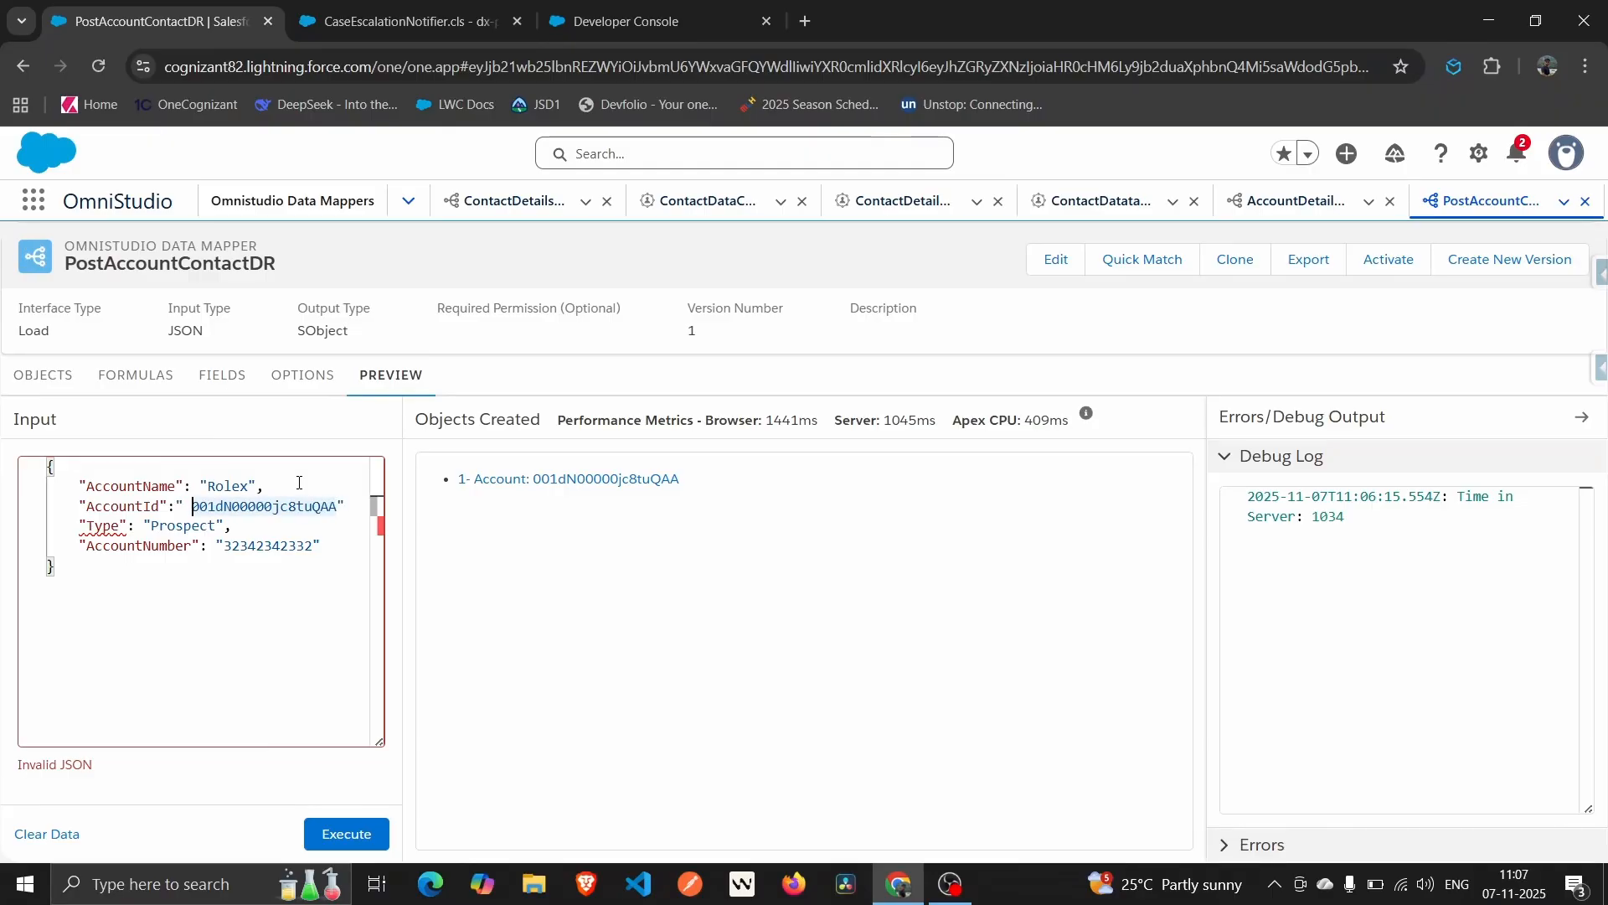
pyautogui.press('BackSpace')
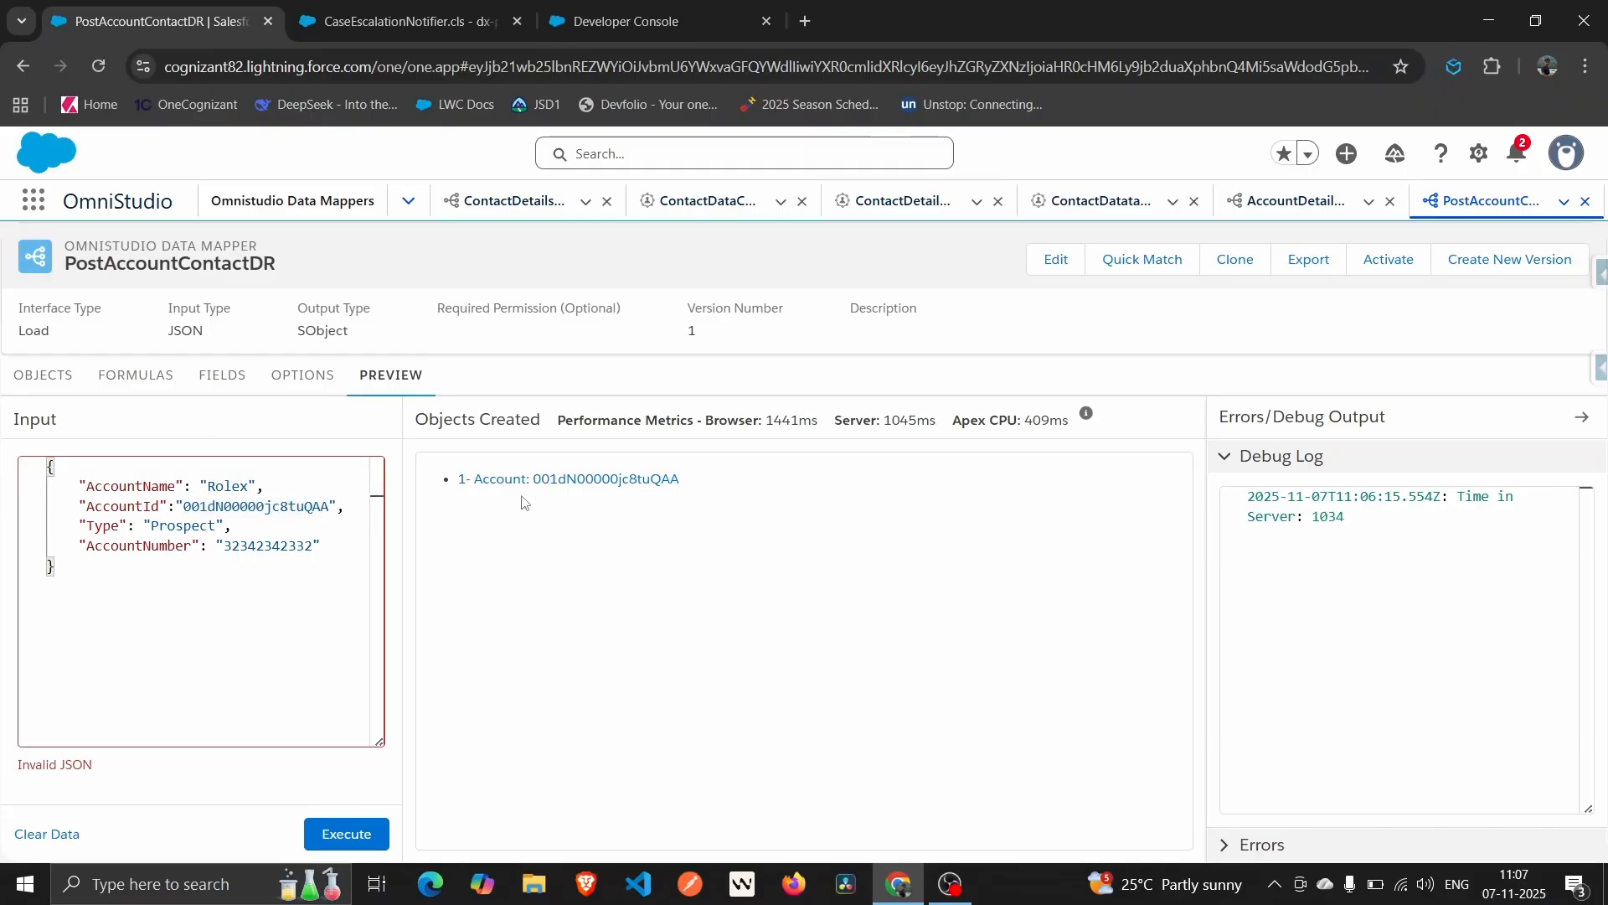
# Open the created Rolex Account record and review its related contacts and Details fields.
pyautogui.click(560, 486)
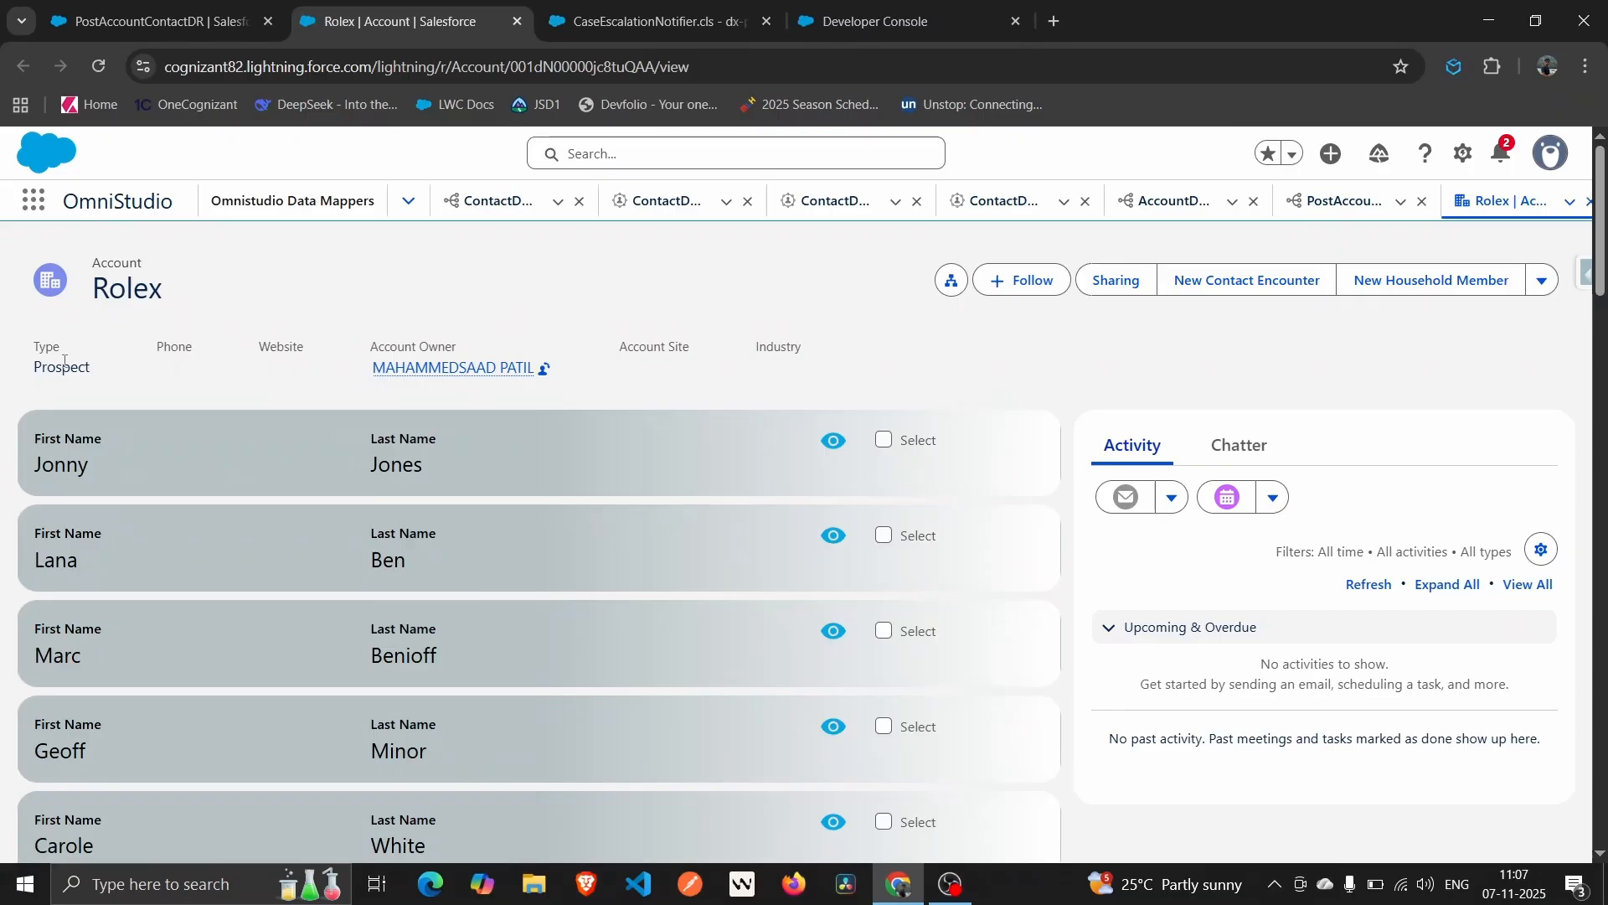
pyautogui.scroll(-5, 756, 374)
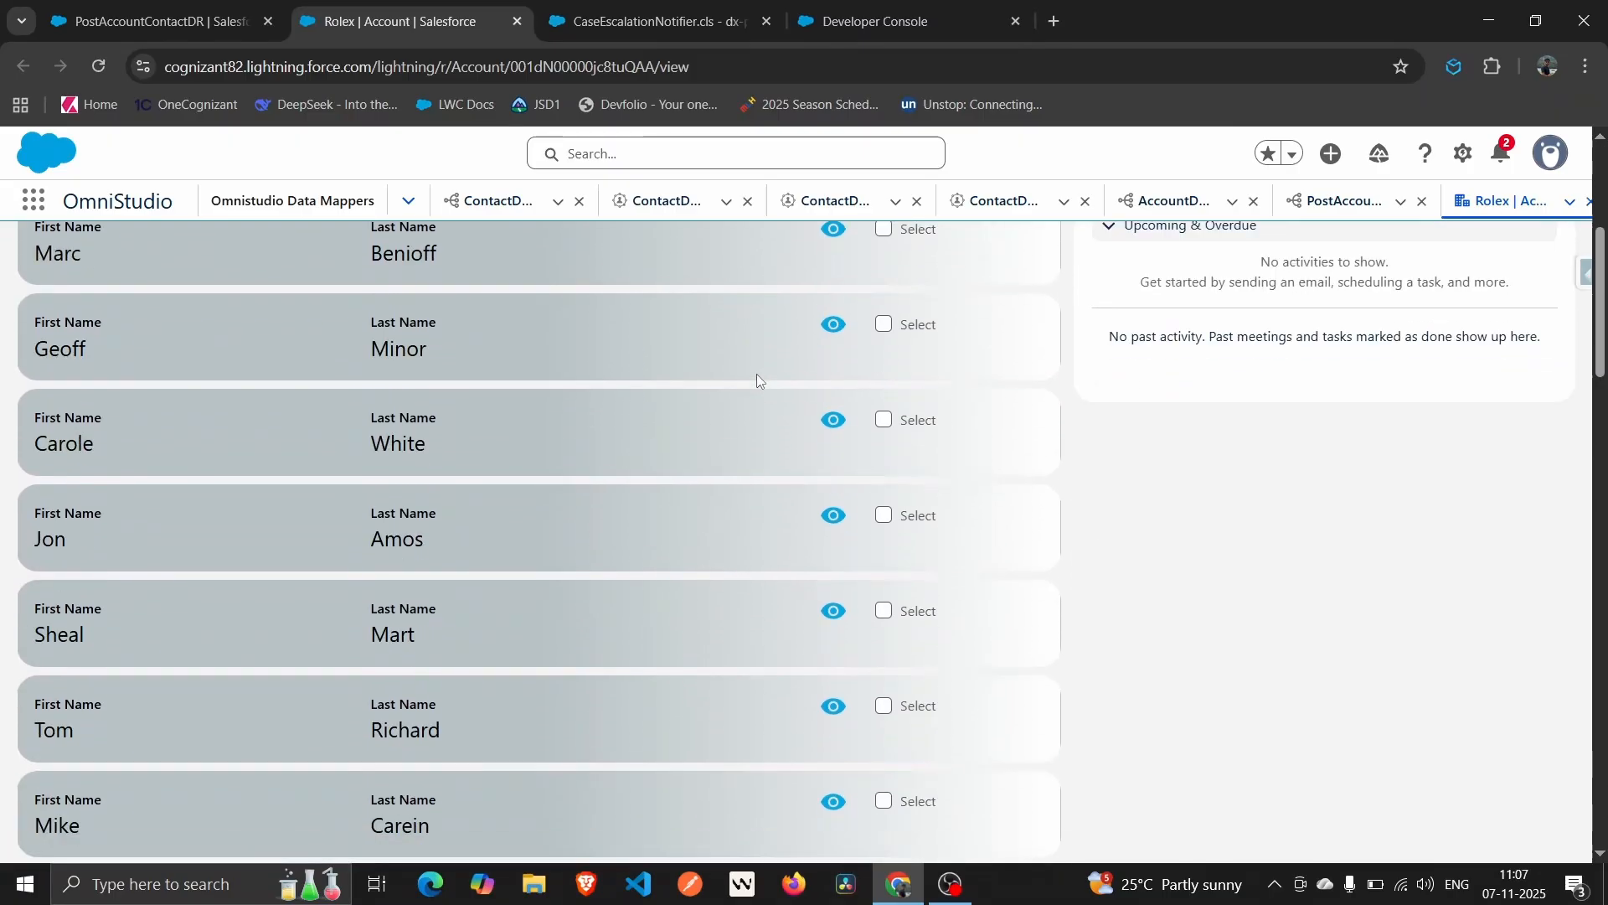
pyautogui.scroll(-10, 756, 373)
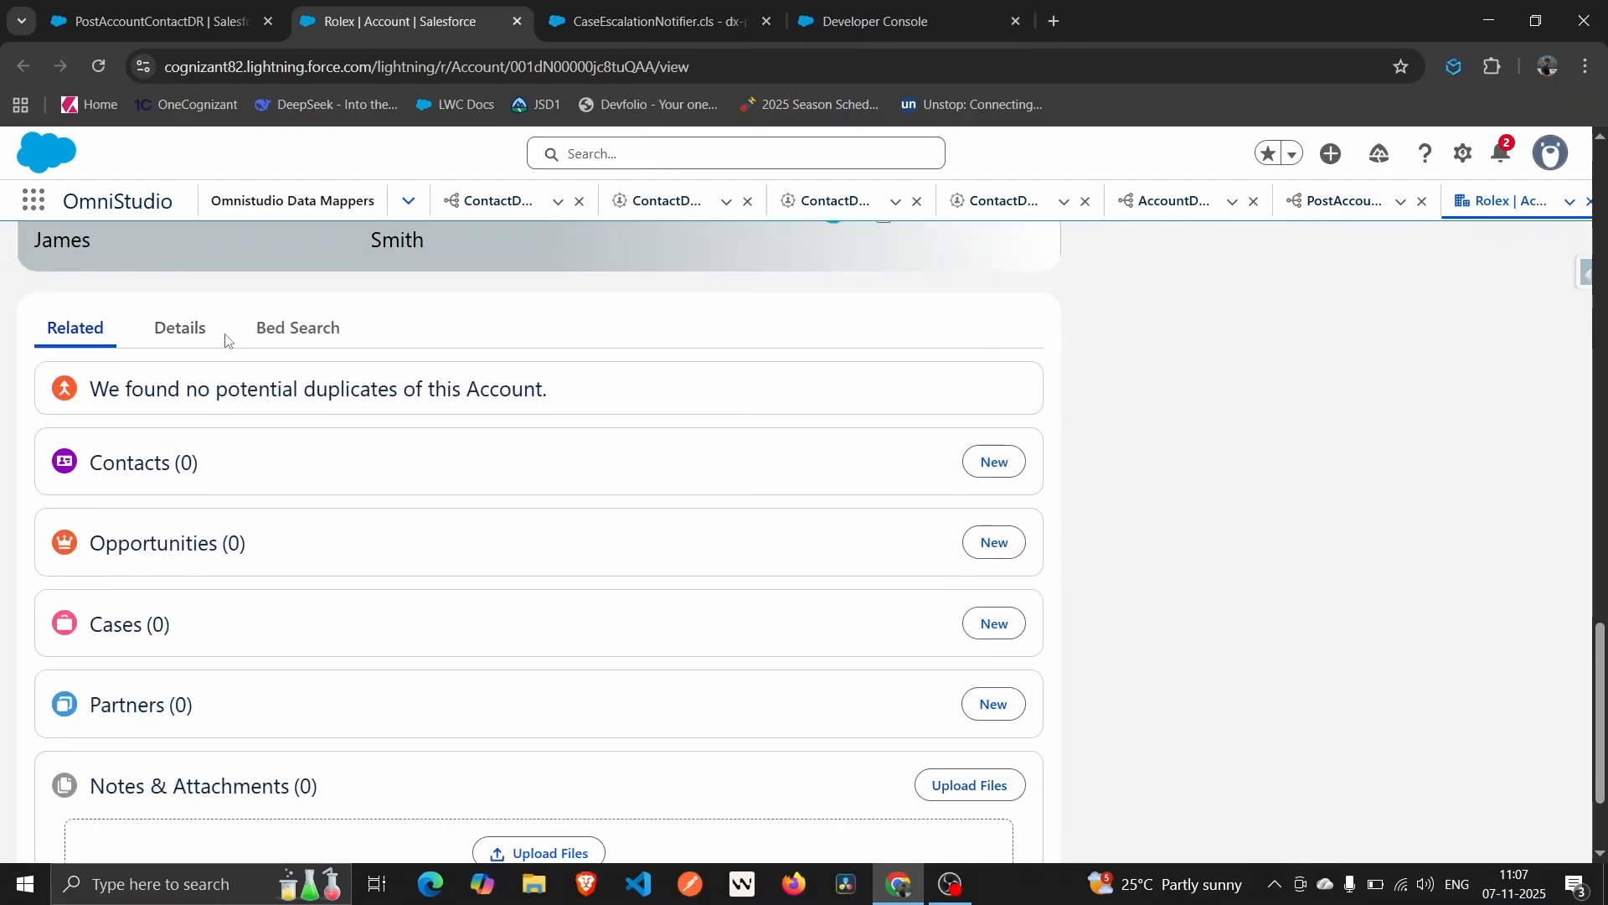
pyautogui.click(181, 329)
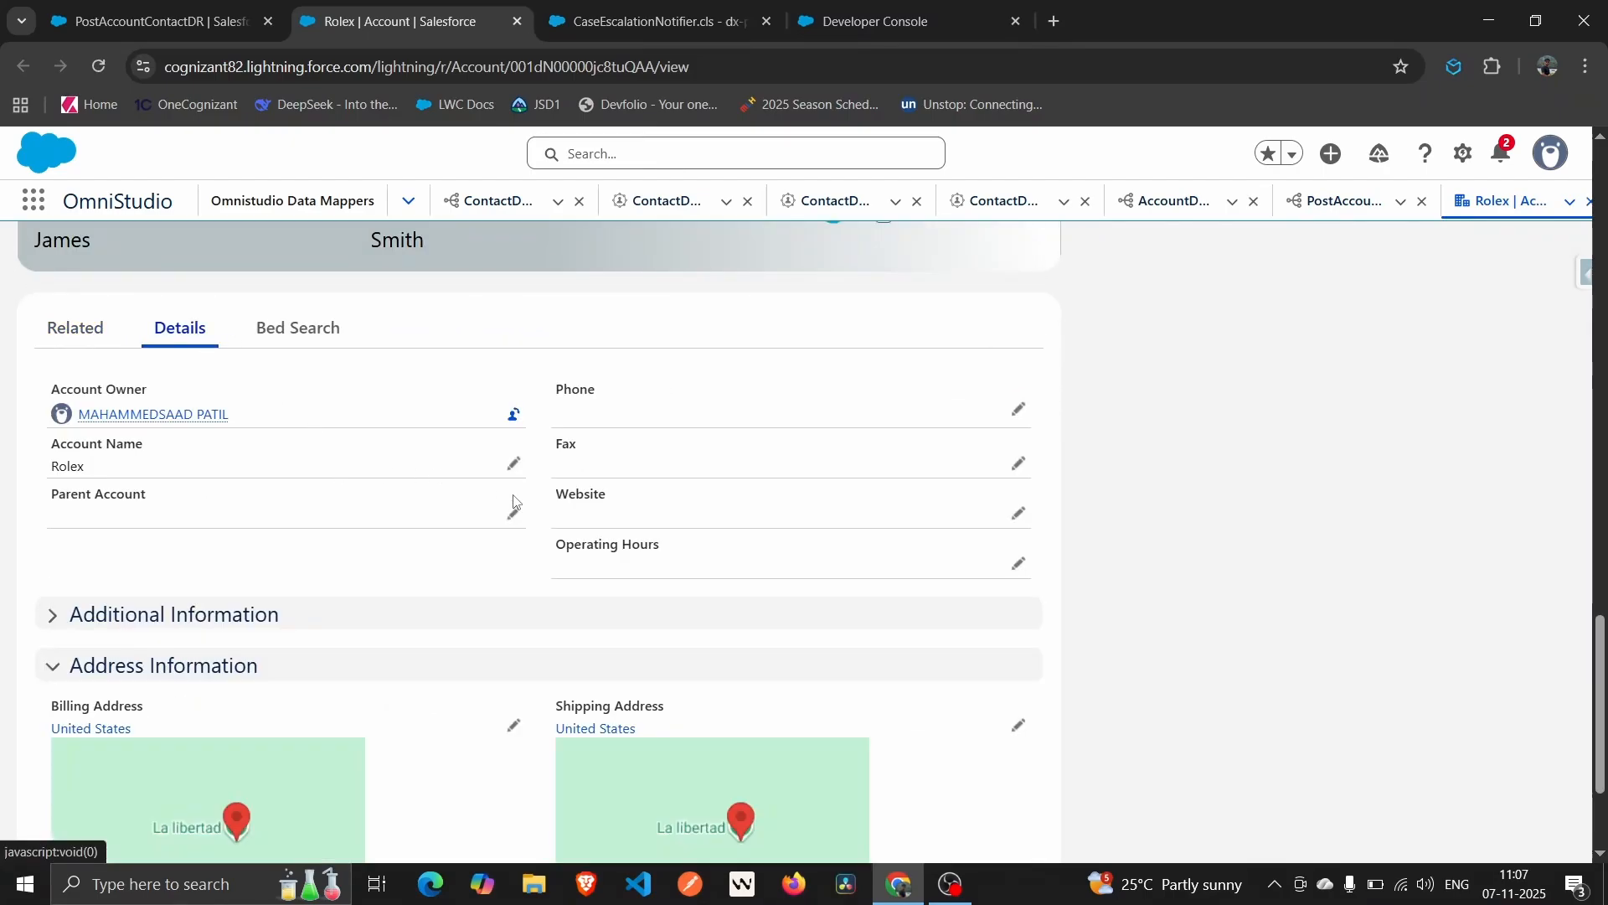
pyautogui.scroll(-5, 513, 500)
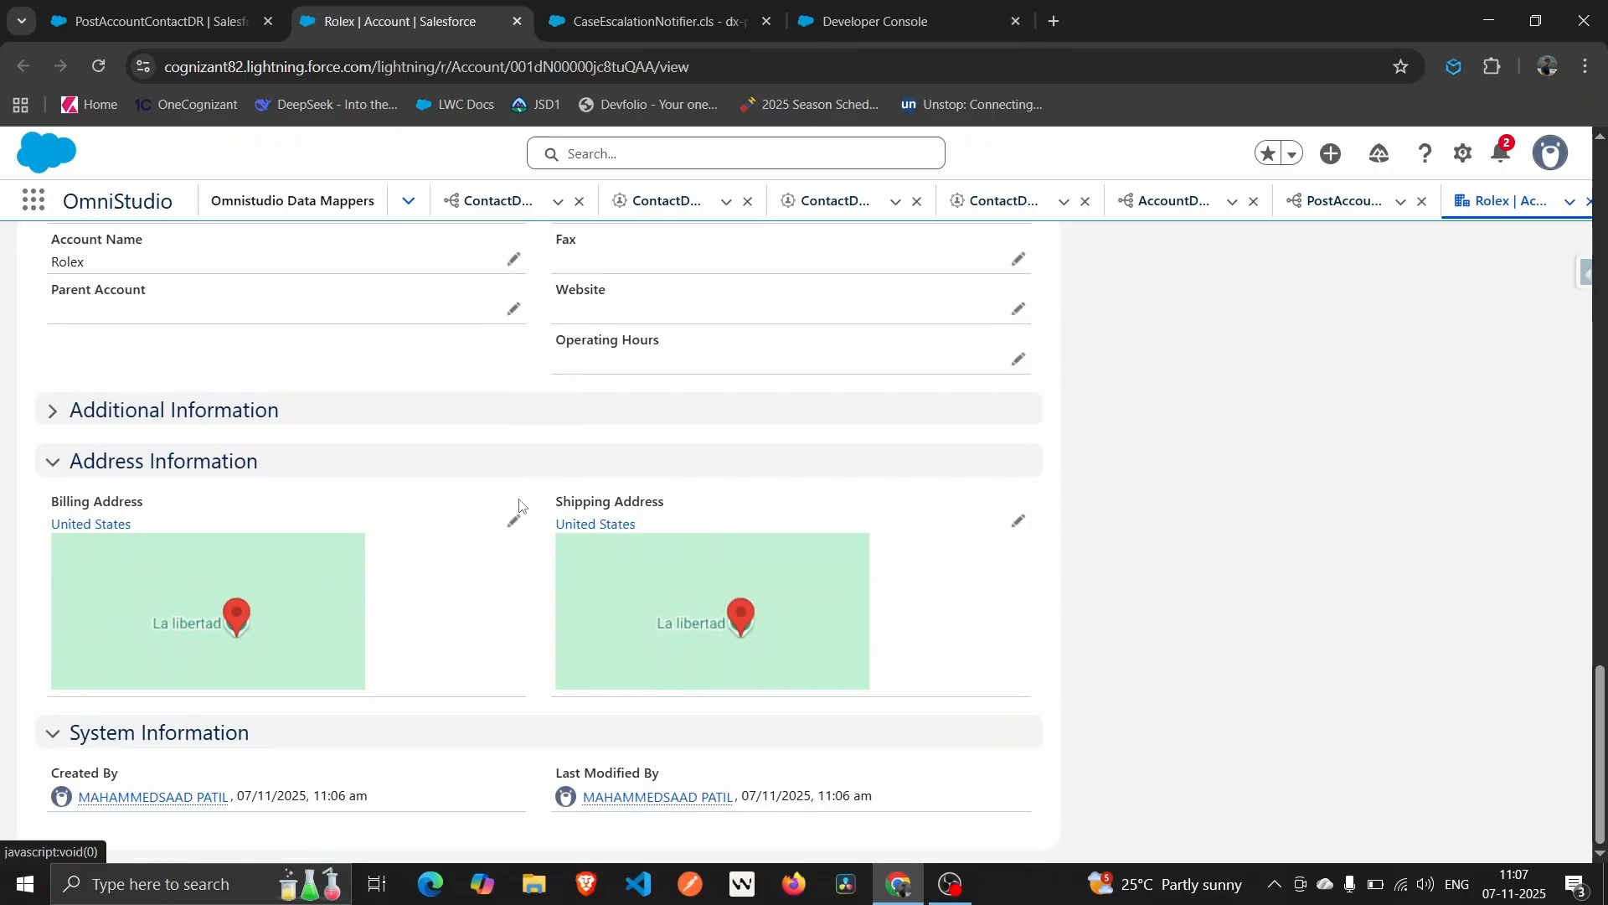
pyautogui.scroll(4, 520, 503)
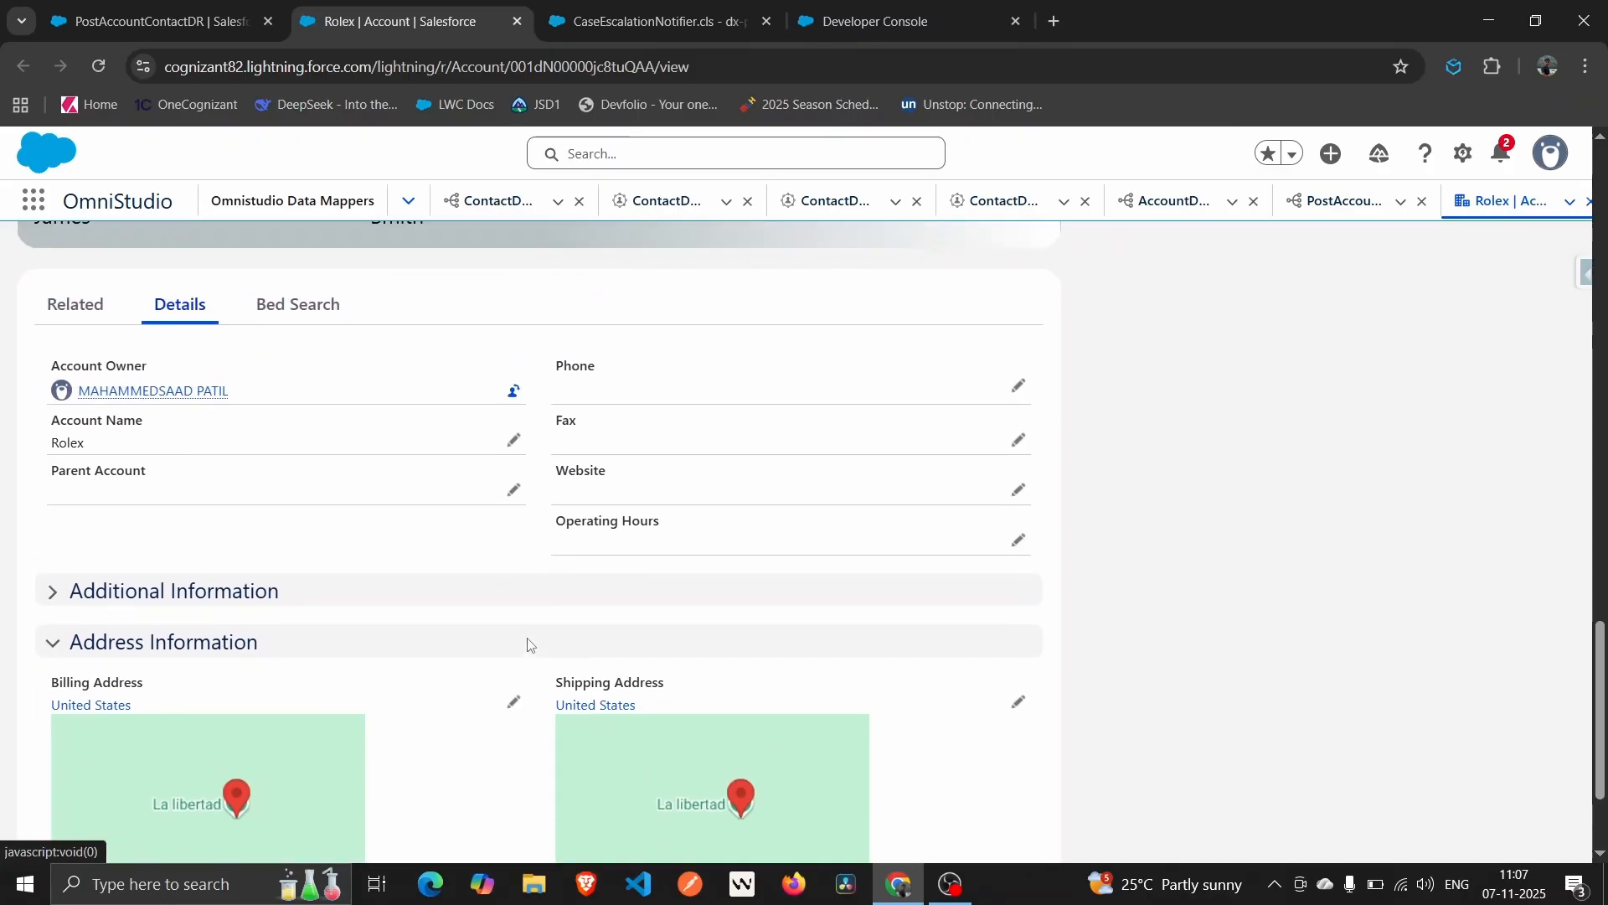
pyautogui.scroll(3, 287, 578)
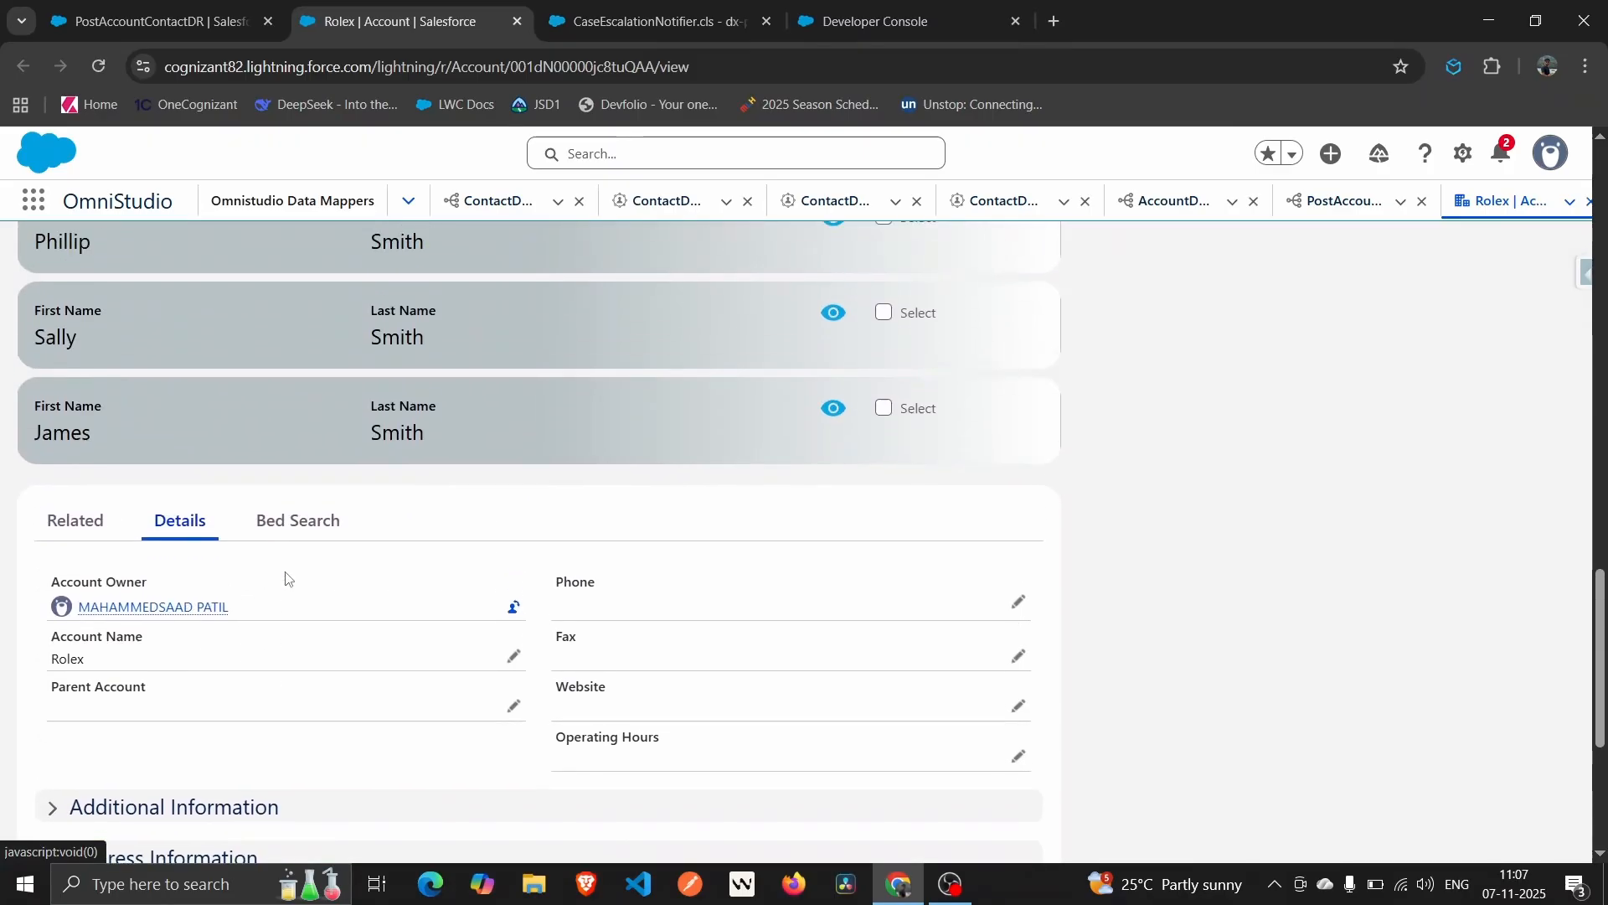
pyautogui.scroll(10, 287, 577)
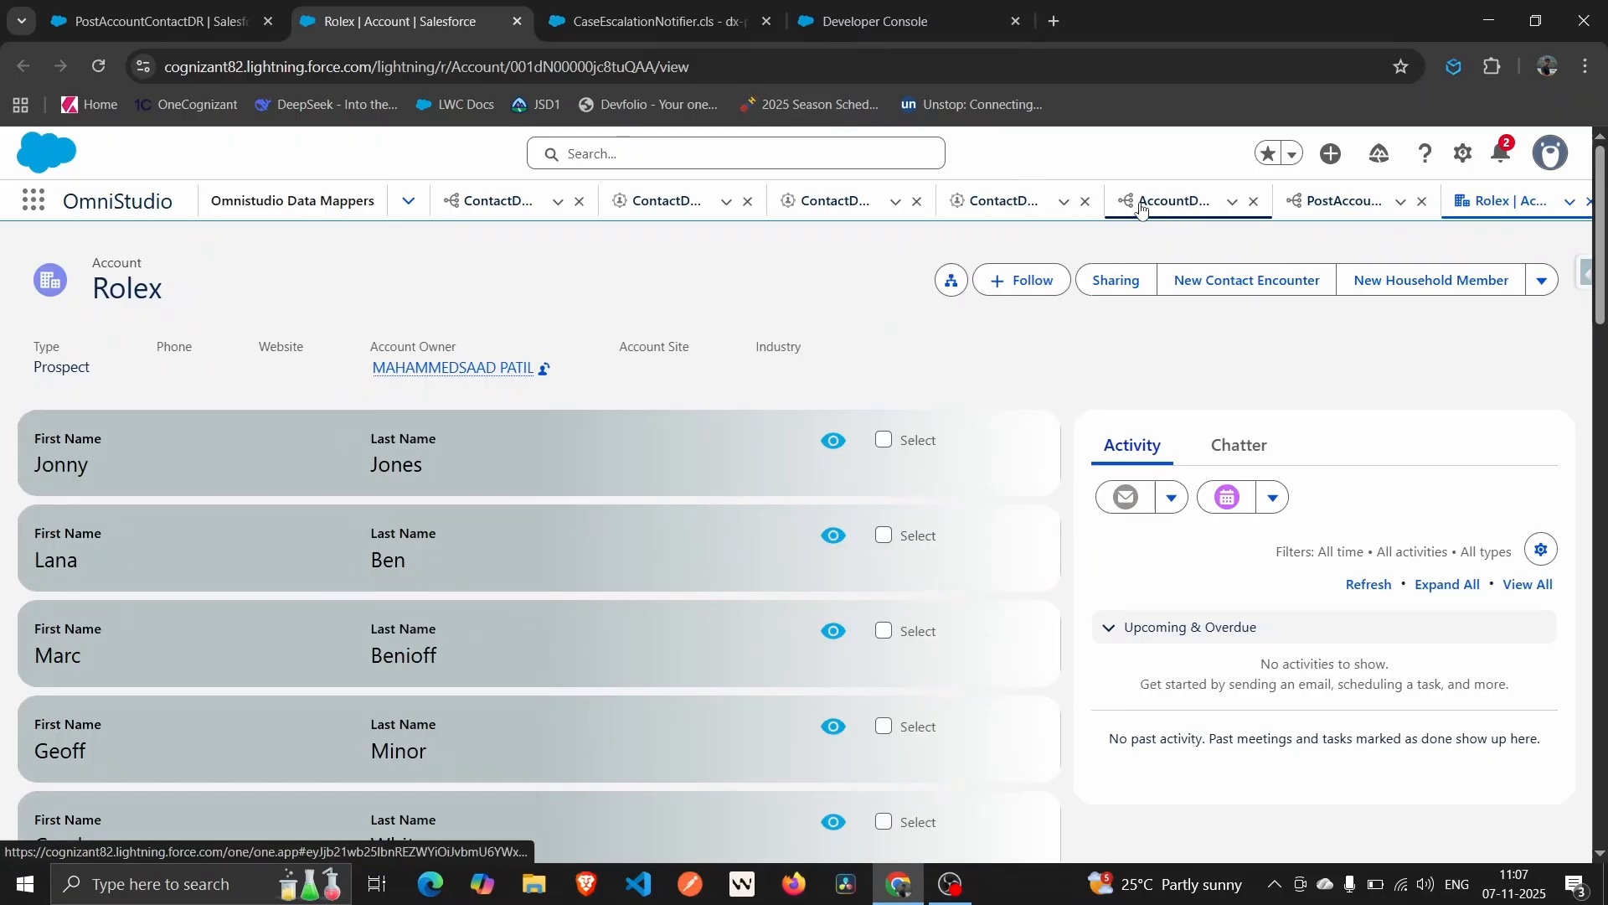
pyautogui.click(1324, 203)
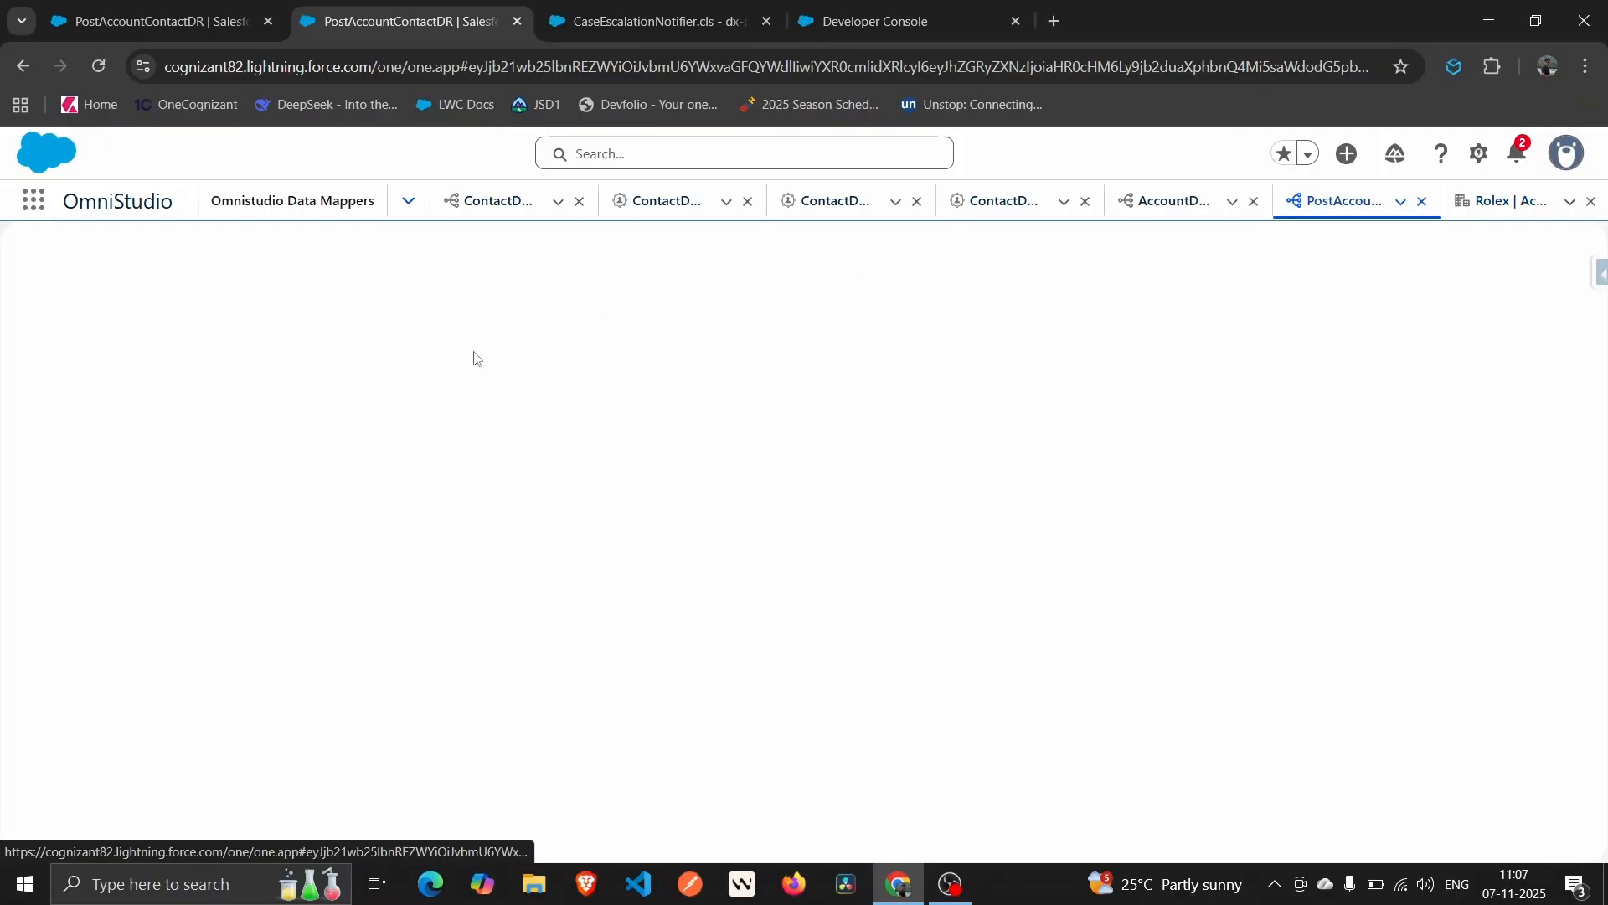
pyautogui.click(155, 8)
pyautogui.moveTo(417, 21); pyautogui.dragTo(501, 7)
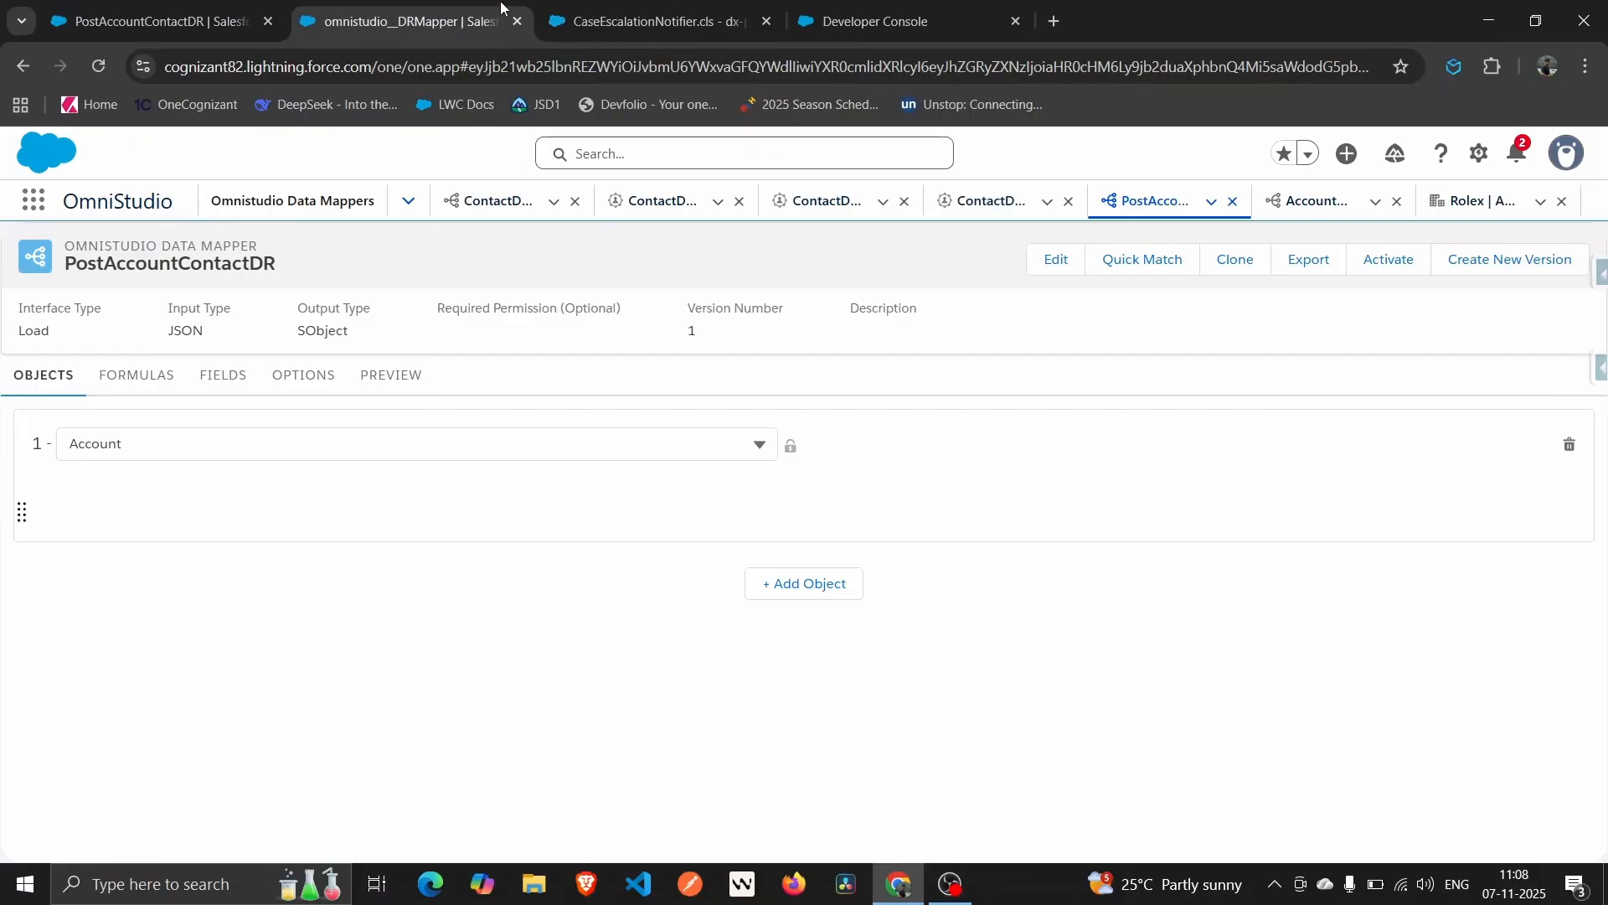
# Change the preview AccountName to 'Rolex Chapter 1' and execute the preview again.
pyautogui.click(1496, 197)
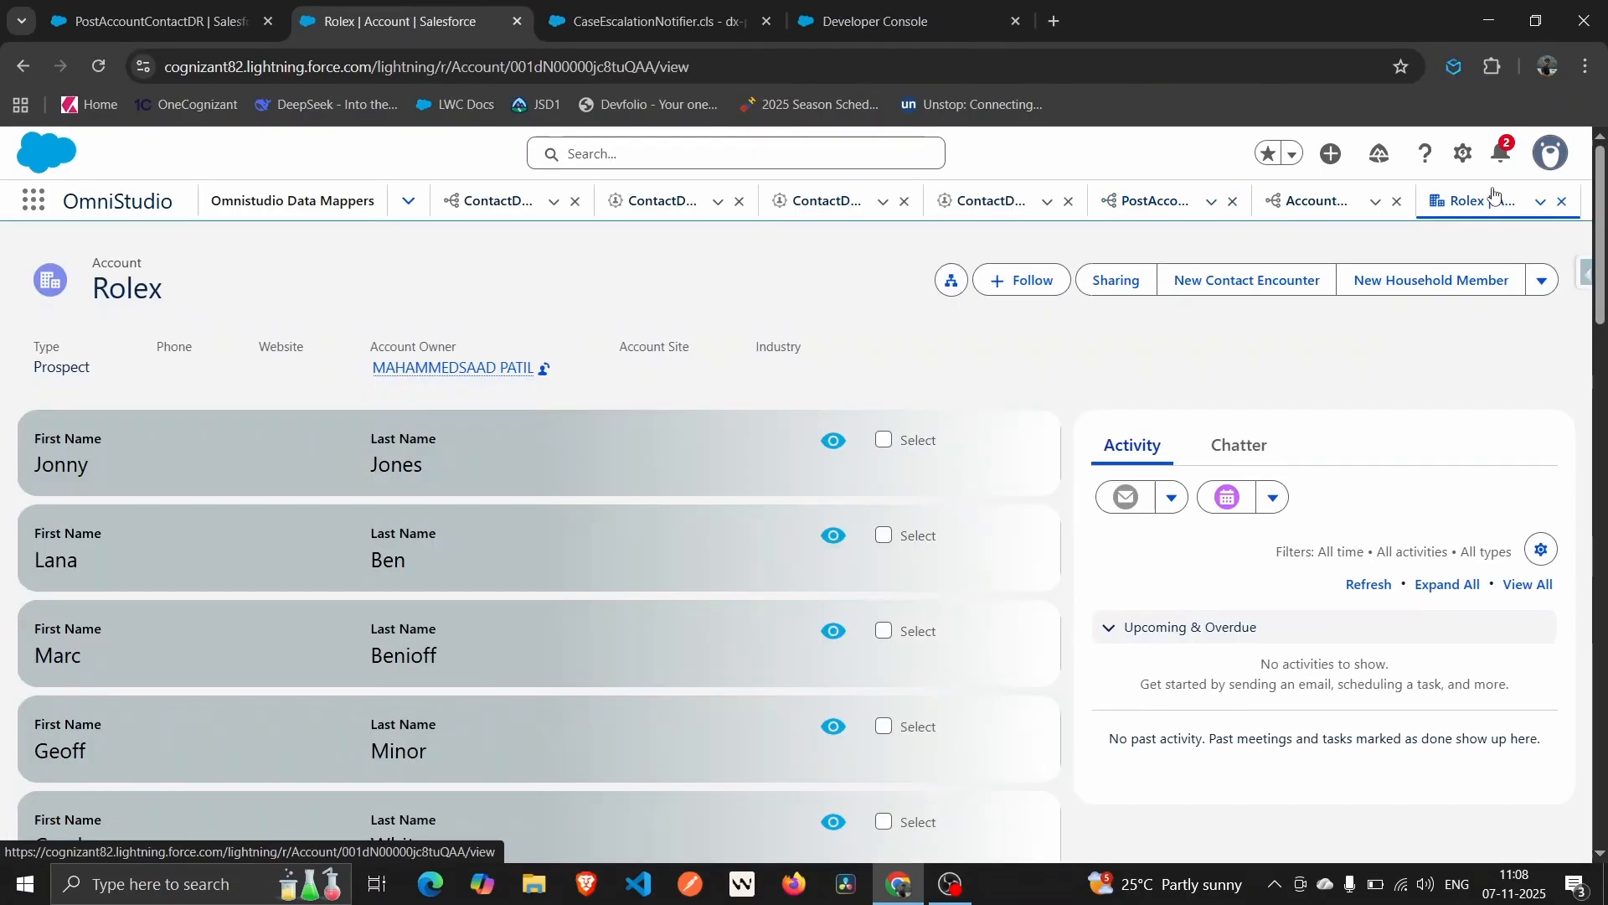
pyautogui.click(92, 10)
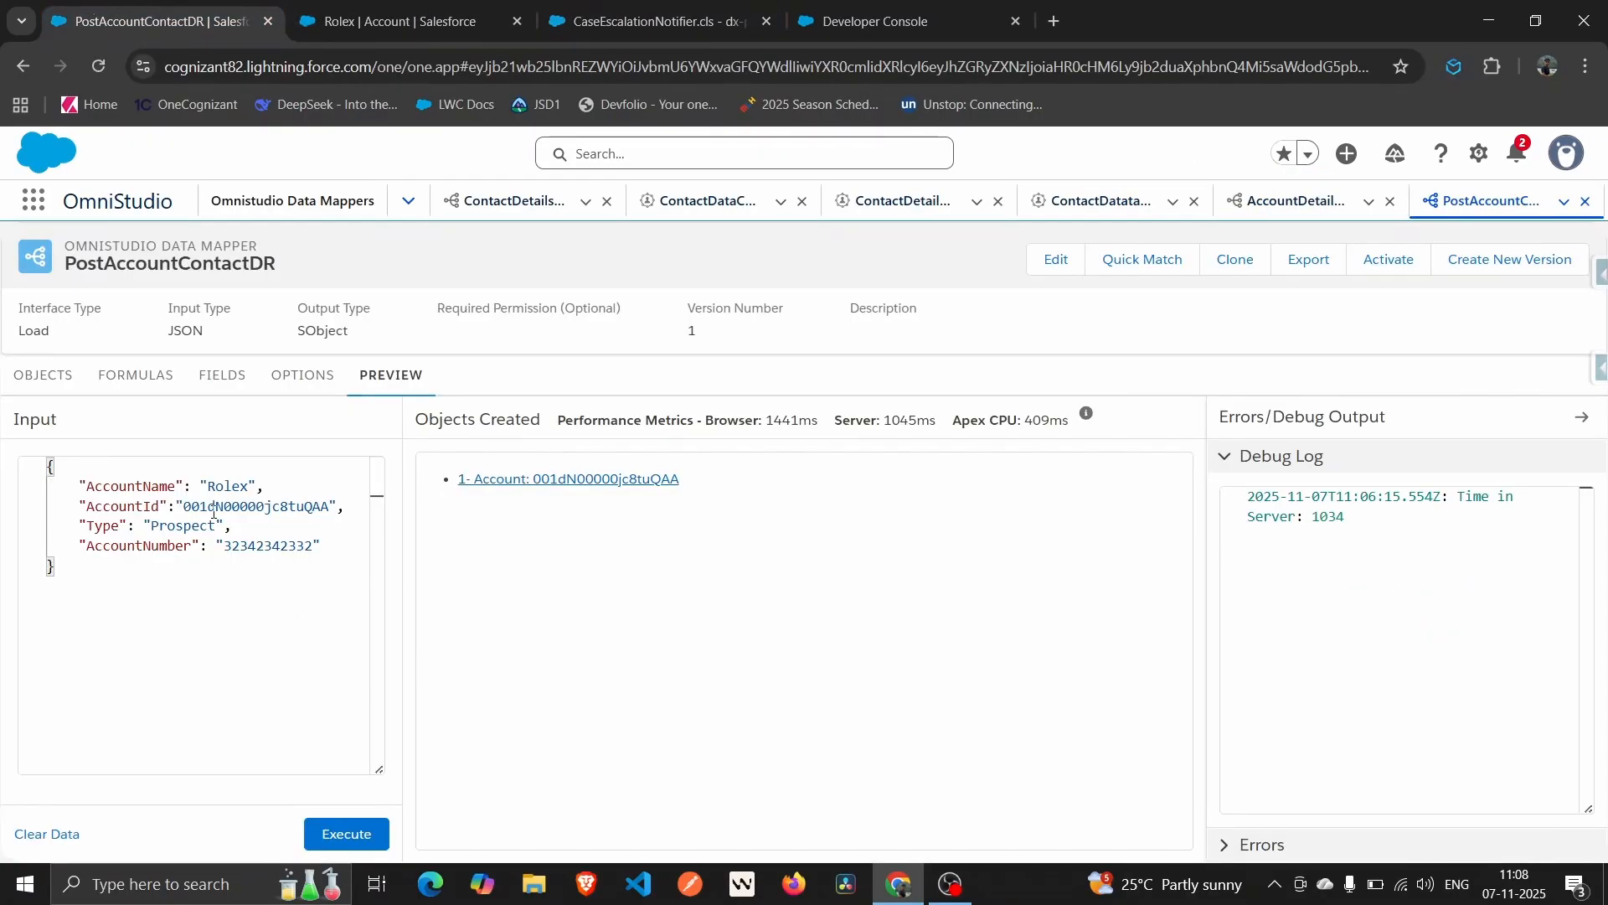
pyautogui.doubleClick(251, 486)
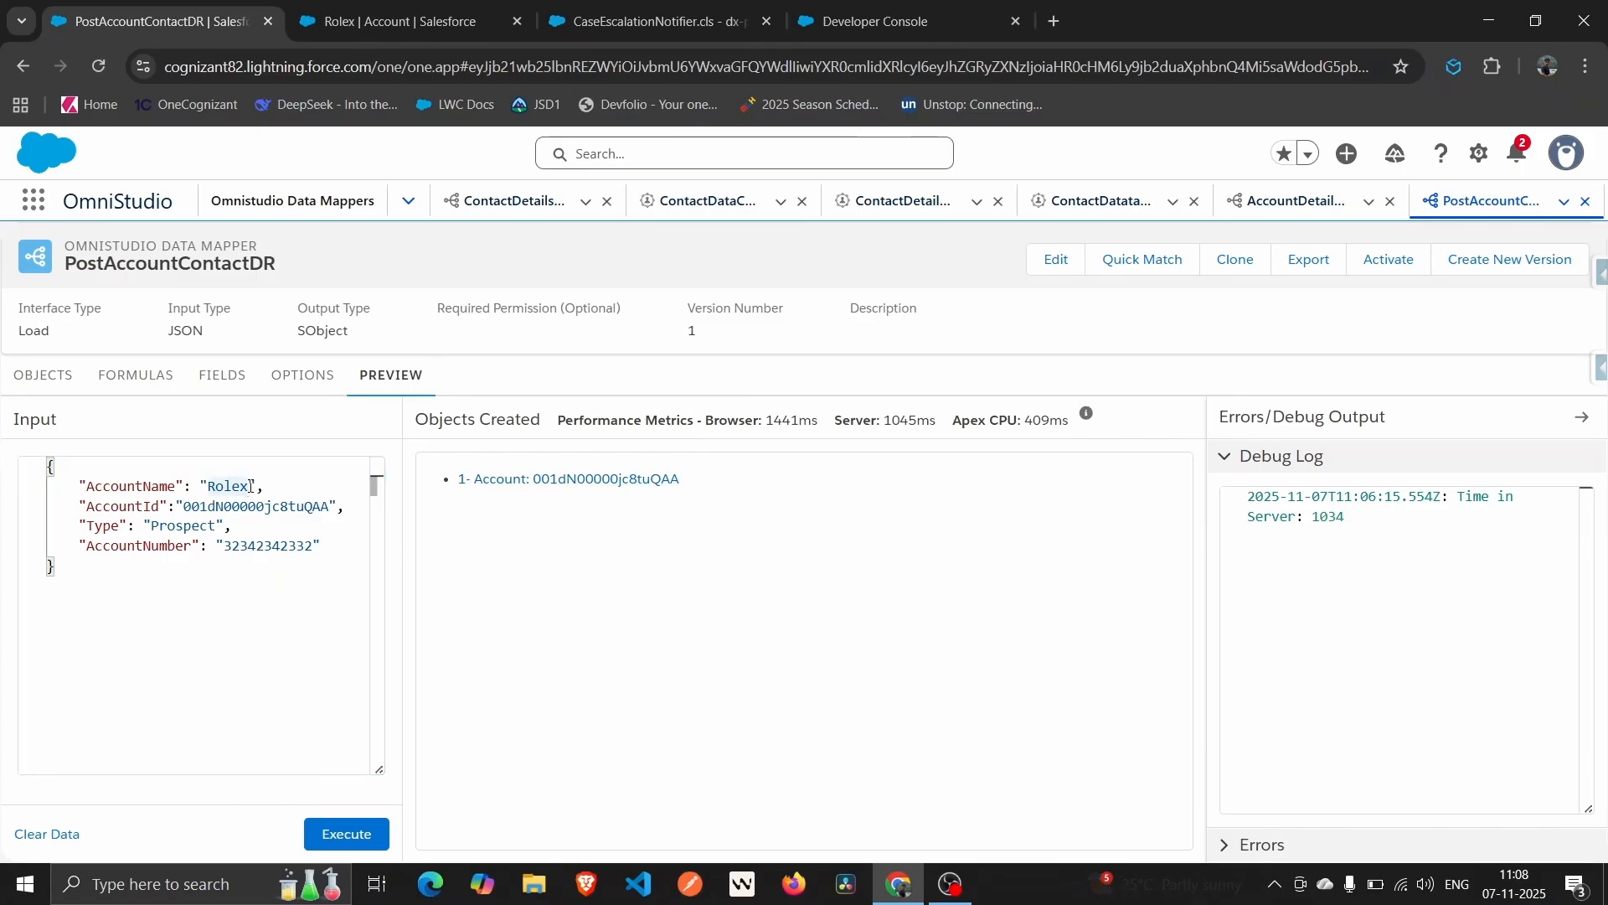
pyautogui.click(254, 485)
pyautogui.write('Chapter')
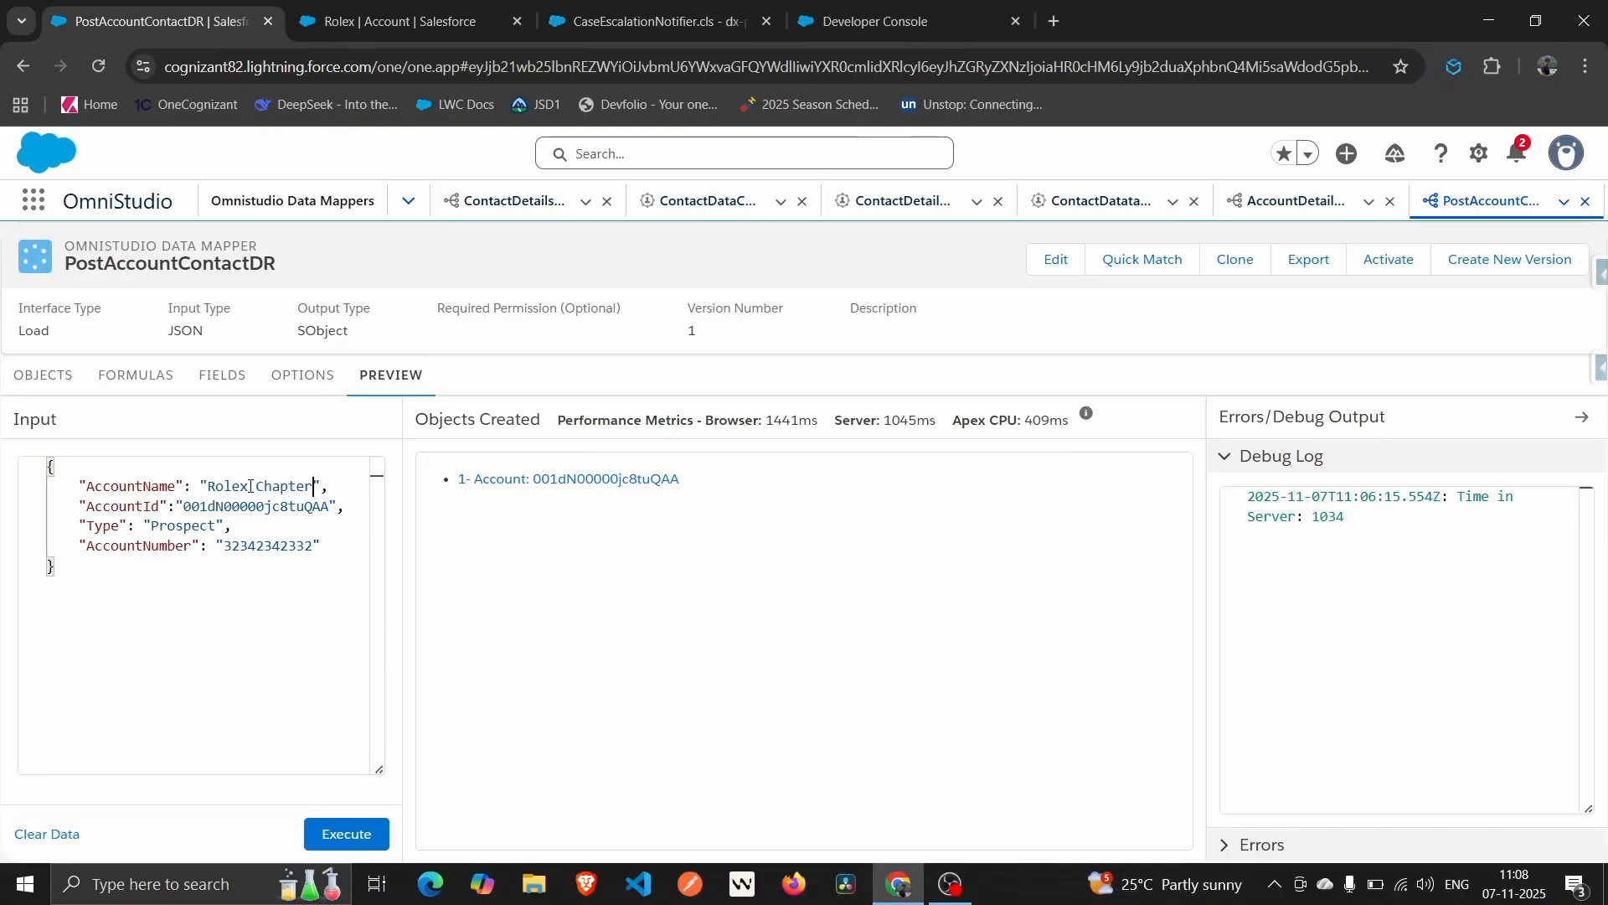
pyautogui.write(' 1')
pyautogui.click(276, 588)
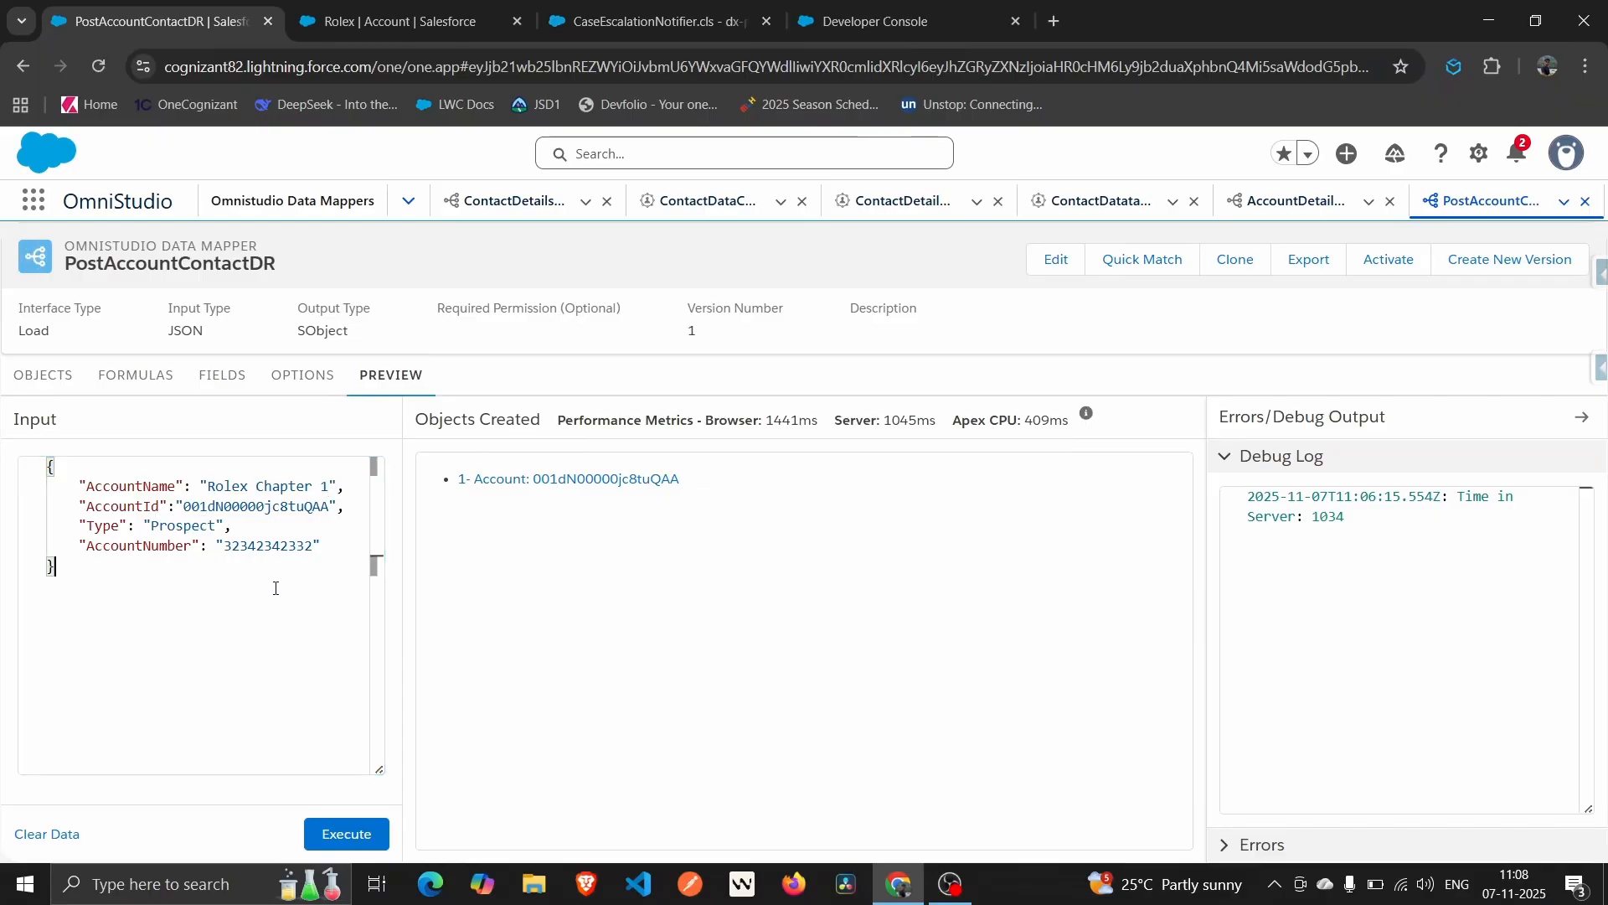
pyautogui.click(350, 833)
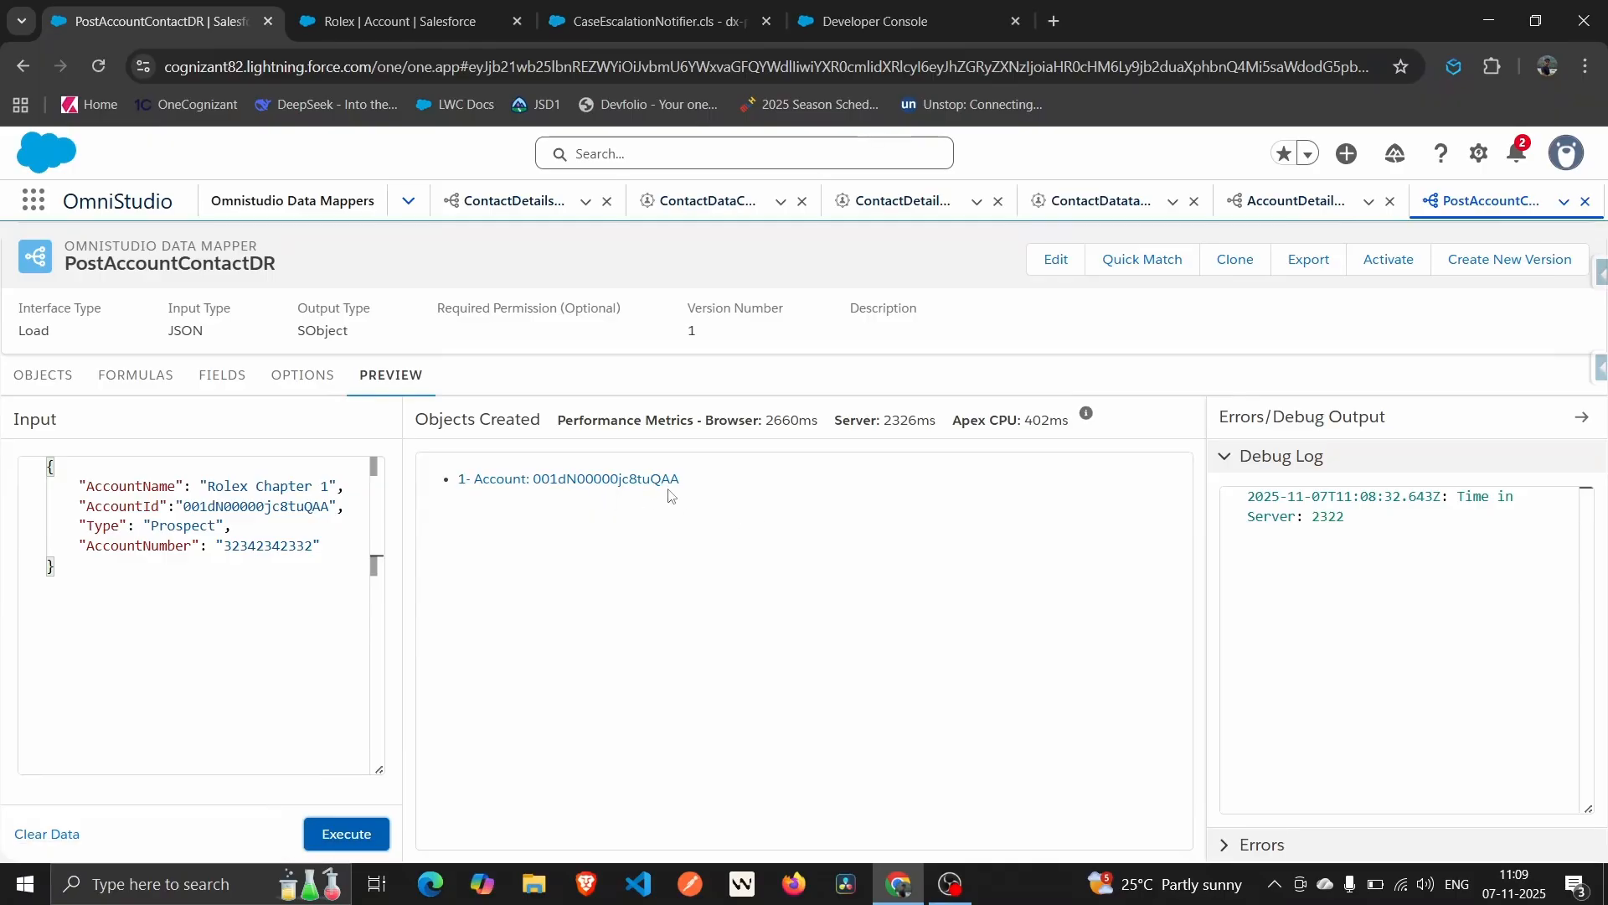
# Reload the Rolex account record to confirm the name Rolex Chapter 1, then return to the preview.
pyautogui.click(350, 7)
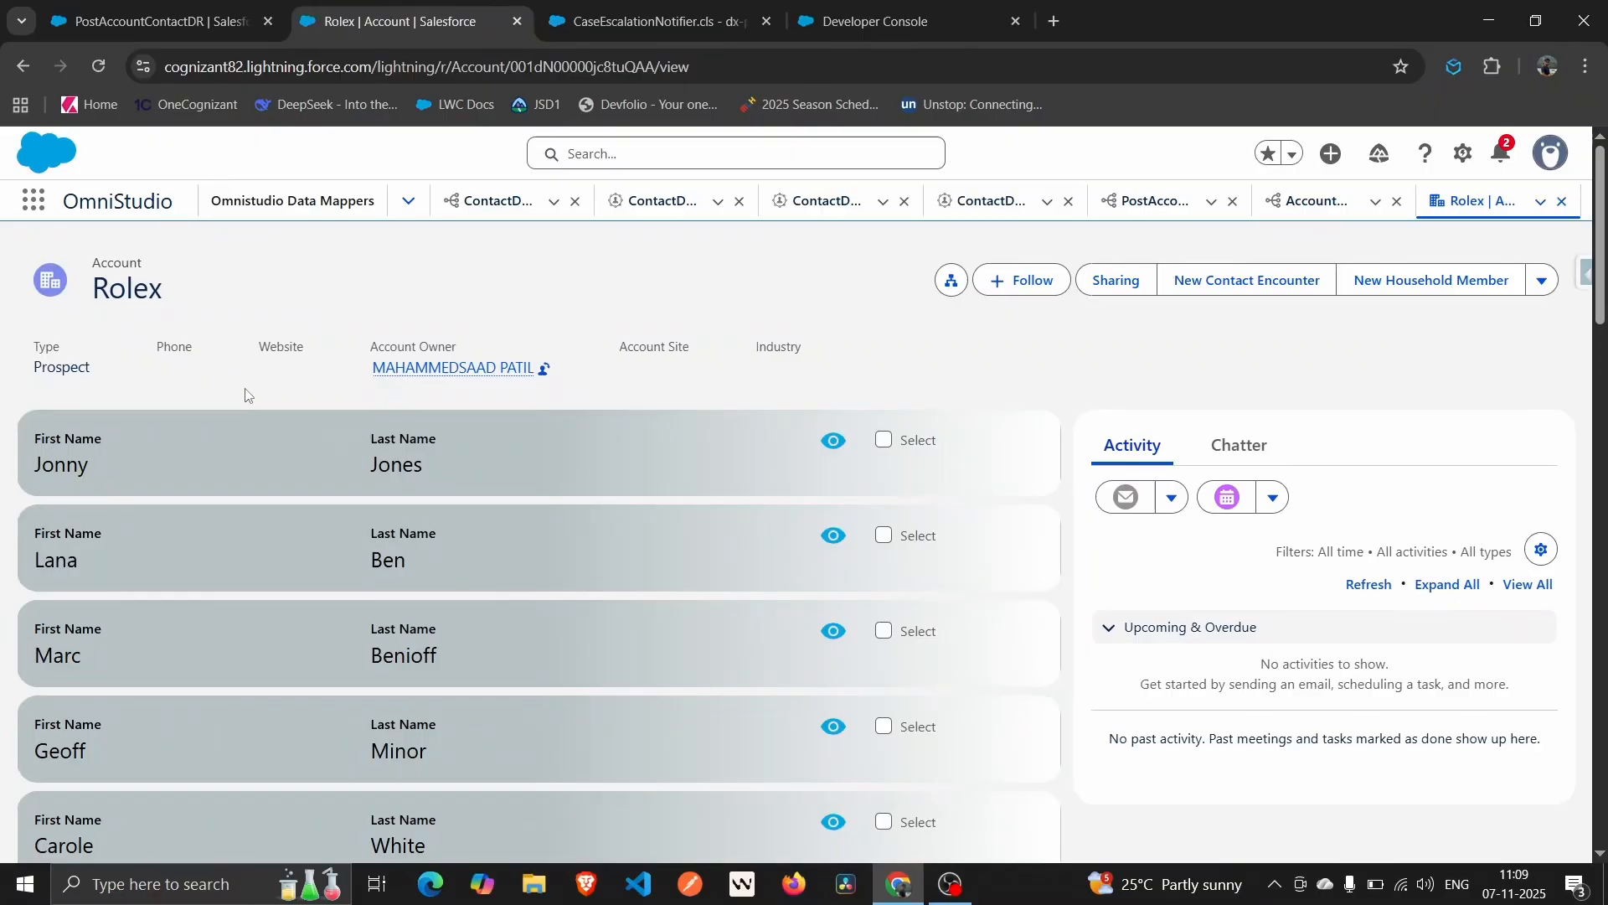
pyautogui.click(99, 69)
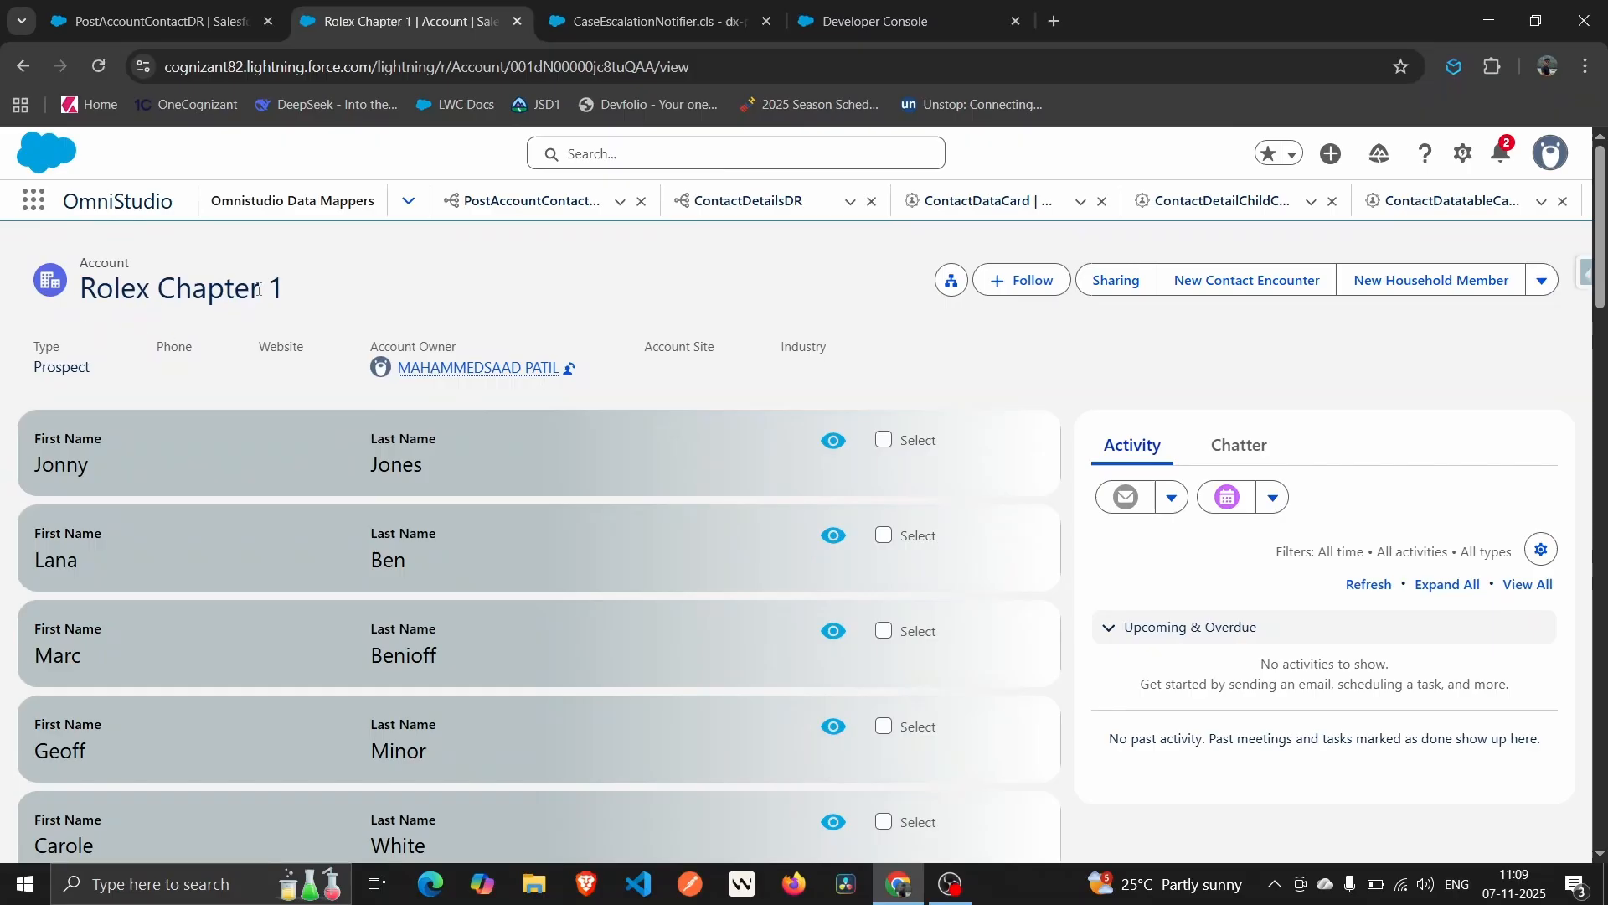
pyautogui.click(98, 6)
pyautogui.click(480, 6)
pyautogui.click(162, 14)
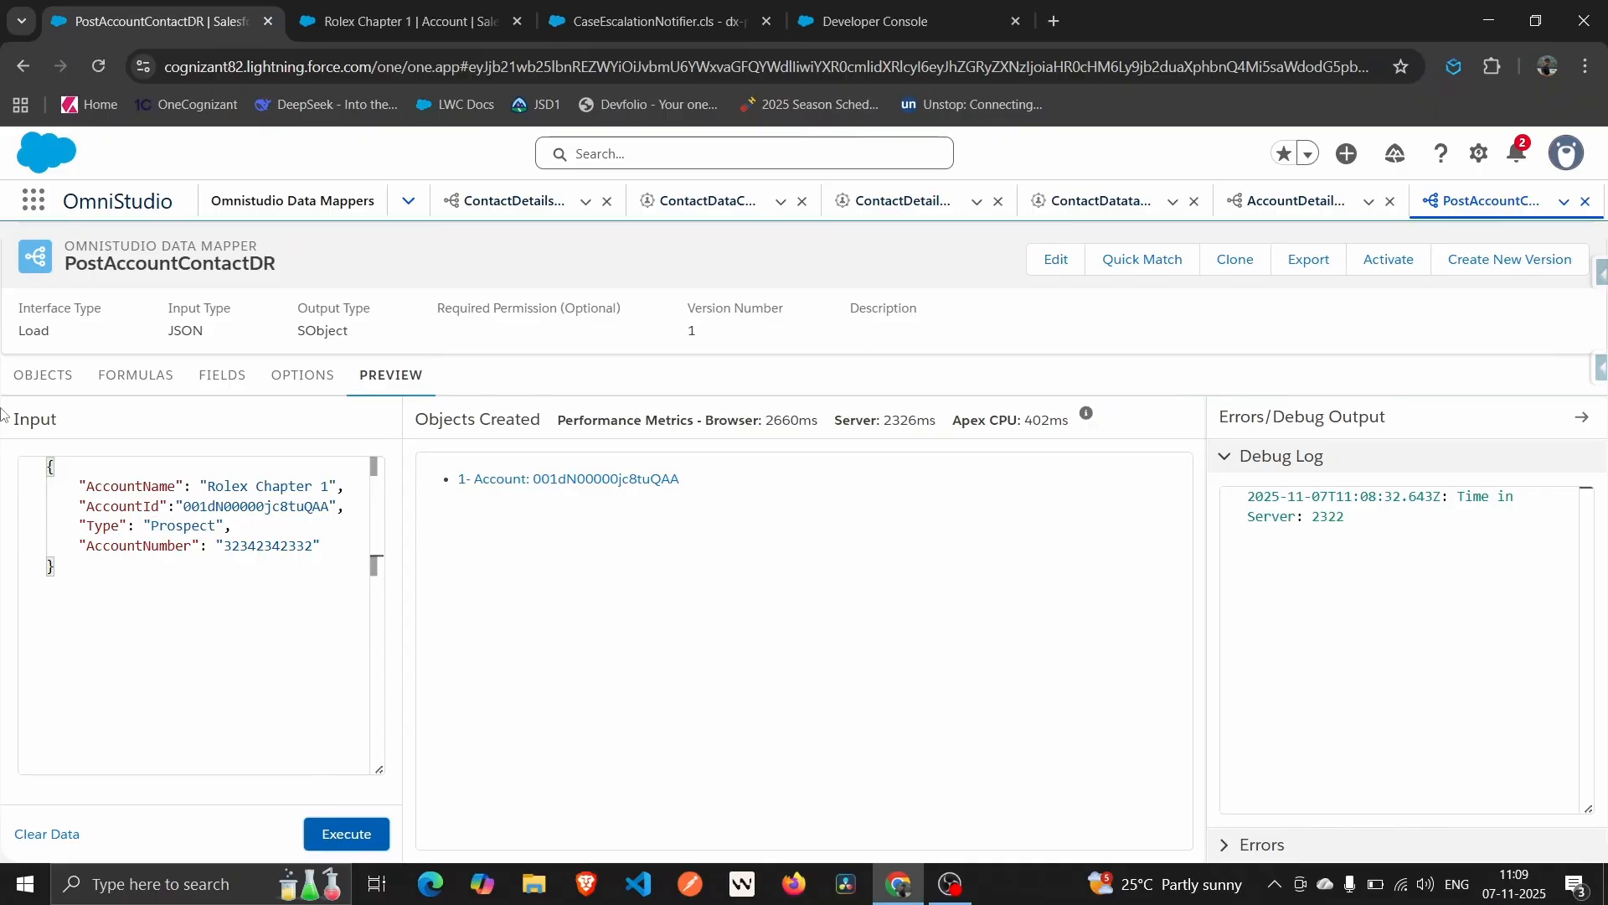
# Add Contact as object 2 of PostAccountContactDR, after Account.
pyautogui.click(21, 384)
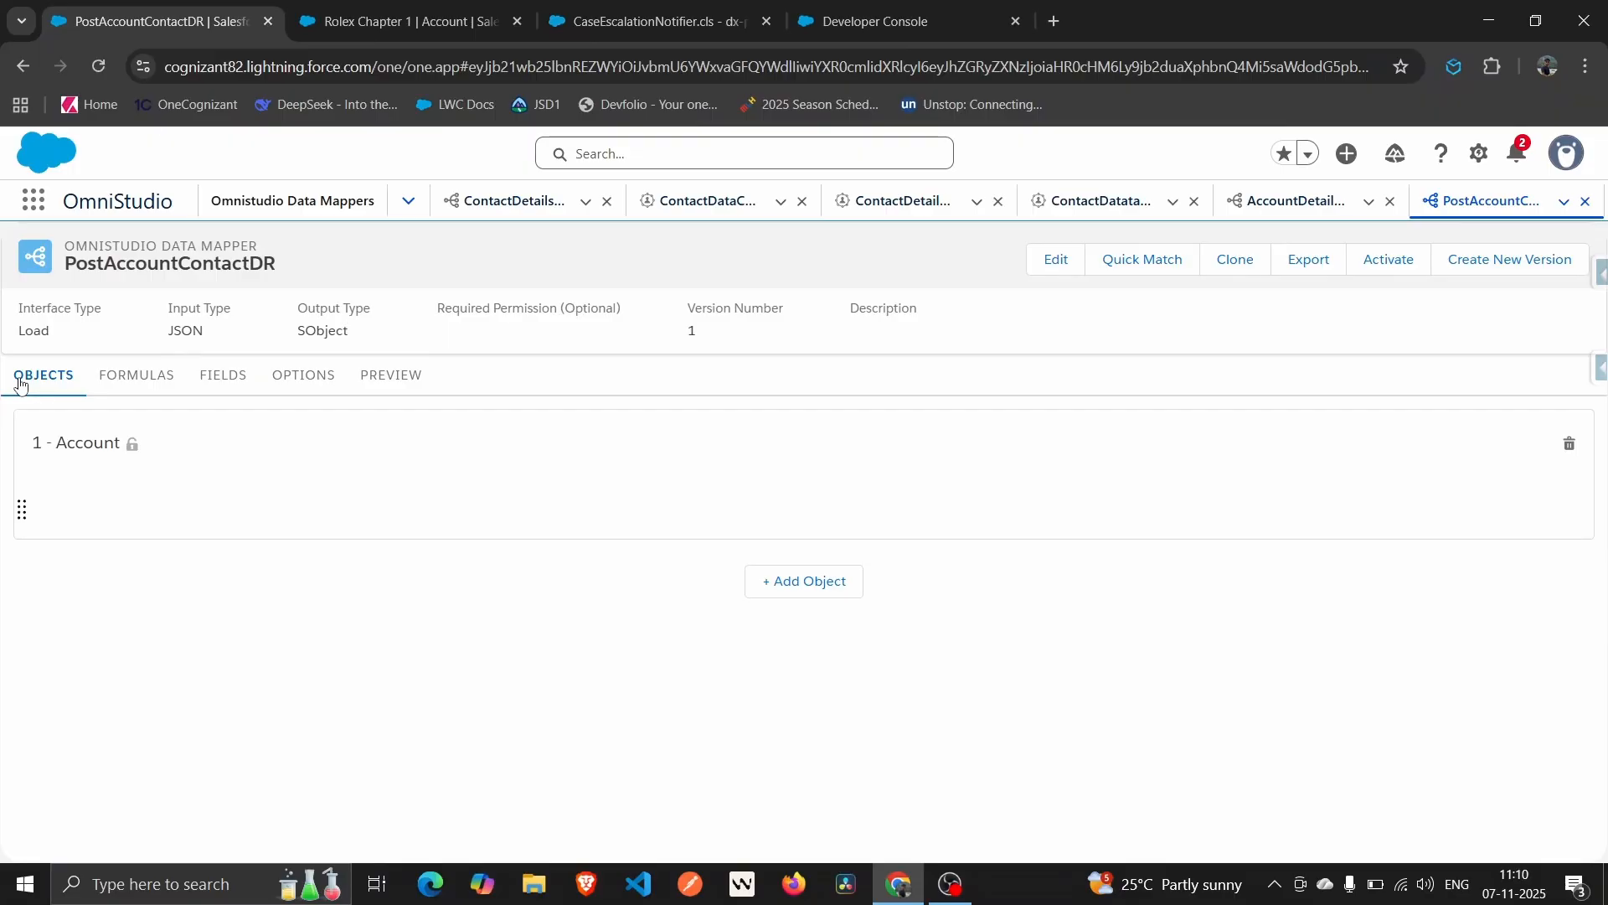
pyautogui.click(768, 593)
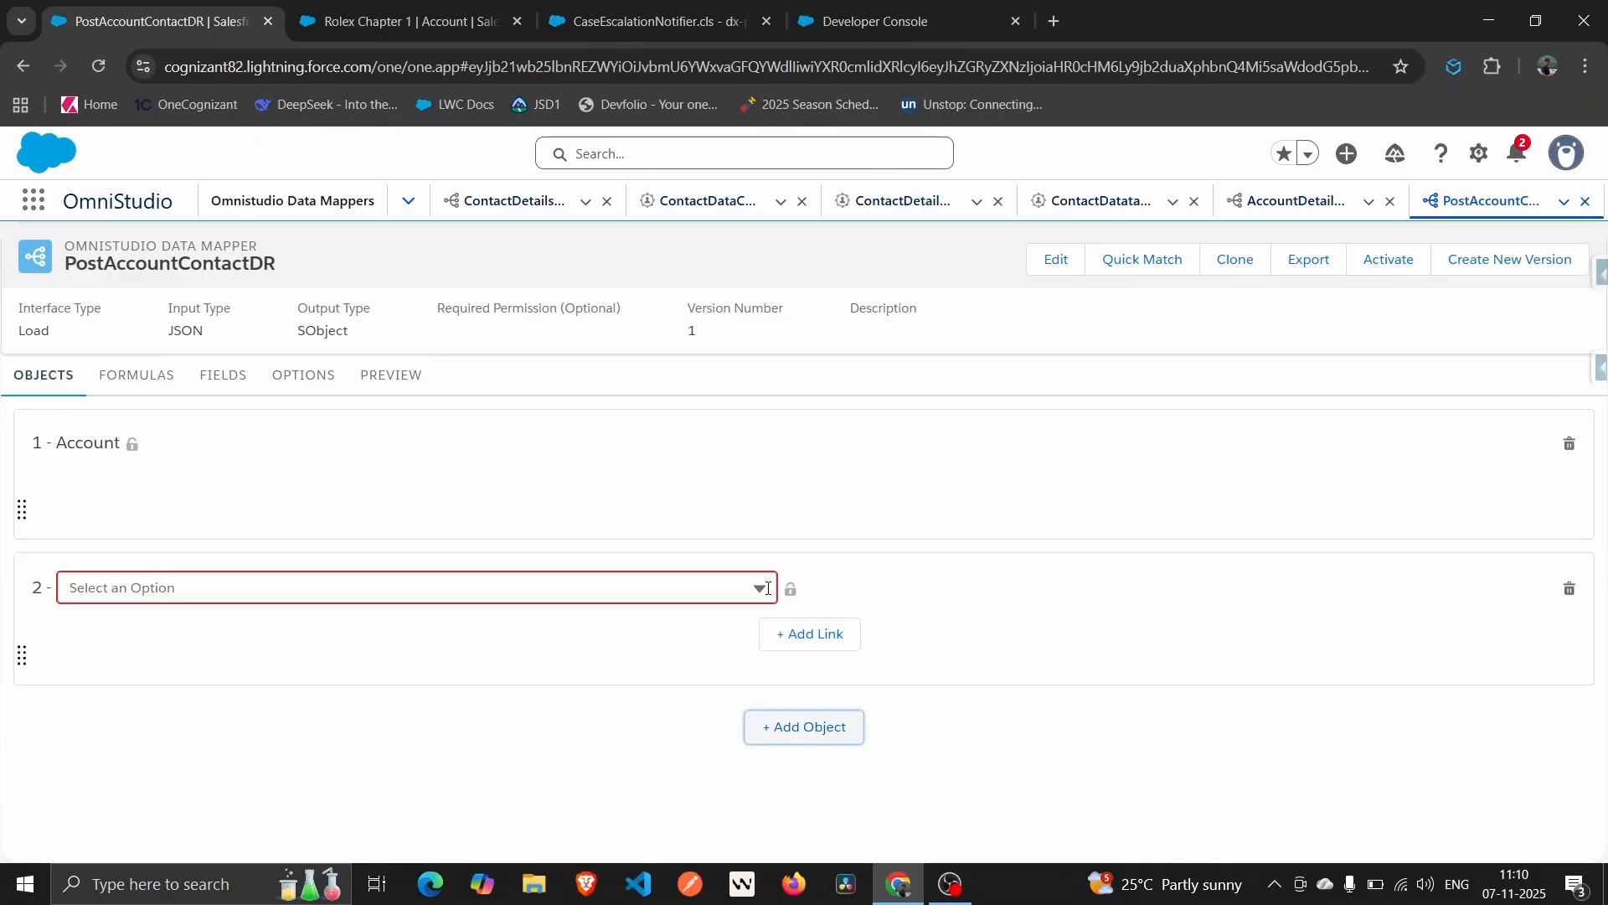
pyautogui.click(443, 591)
pyautogui.write('Contact')
pyautogui.click(104, 826)
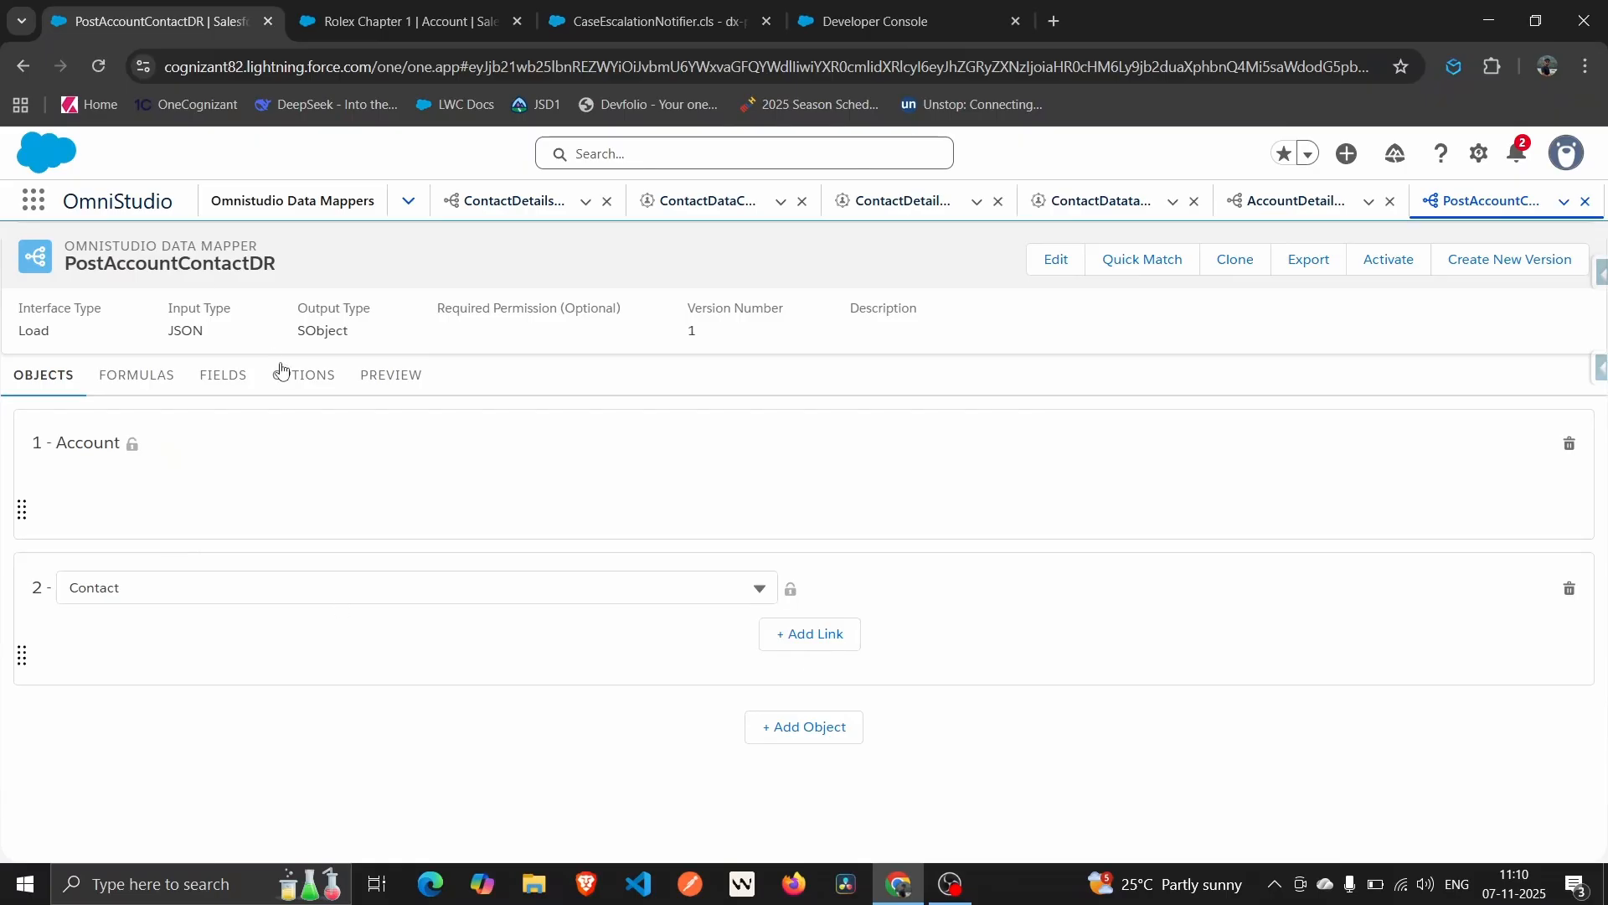
pyautogui.click(241, 378)
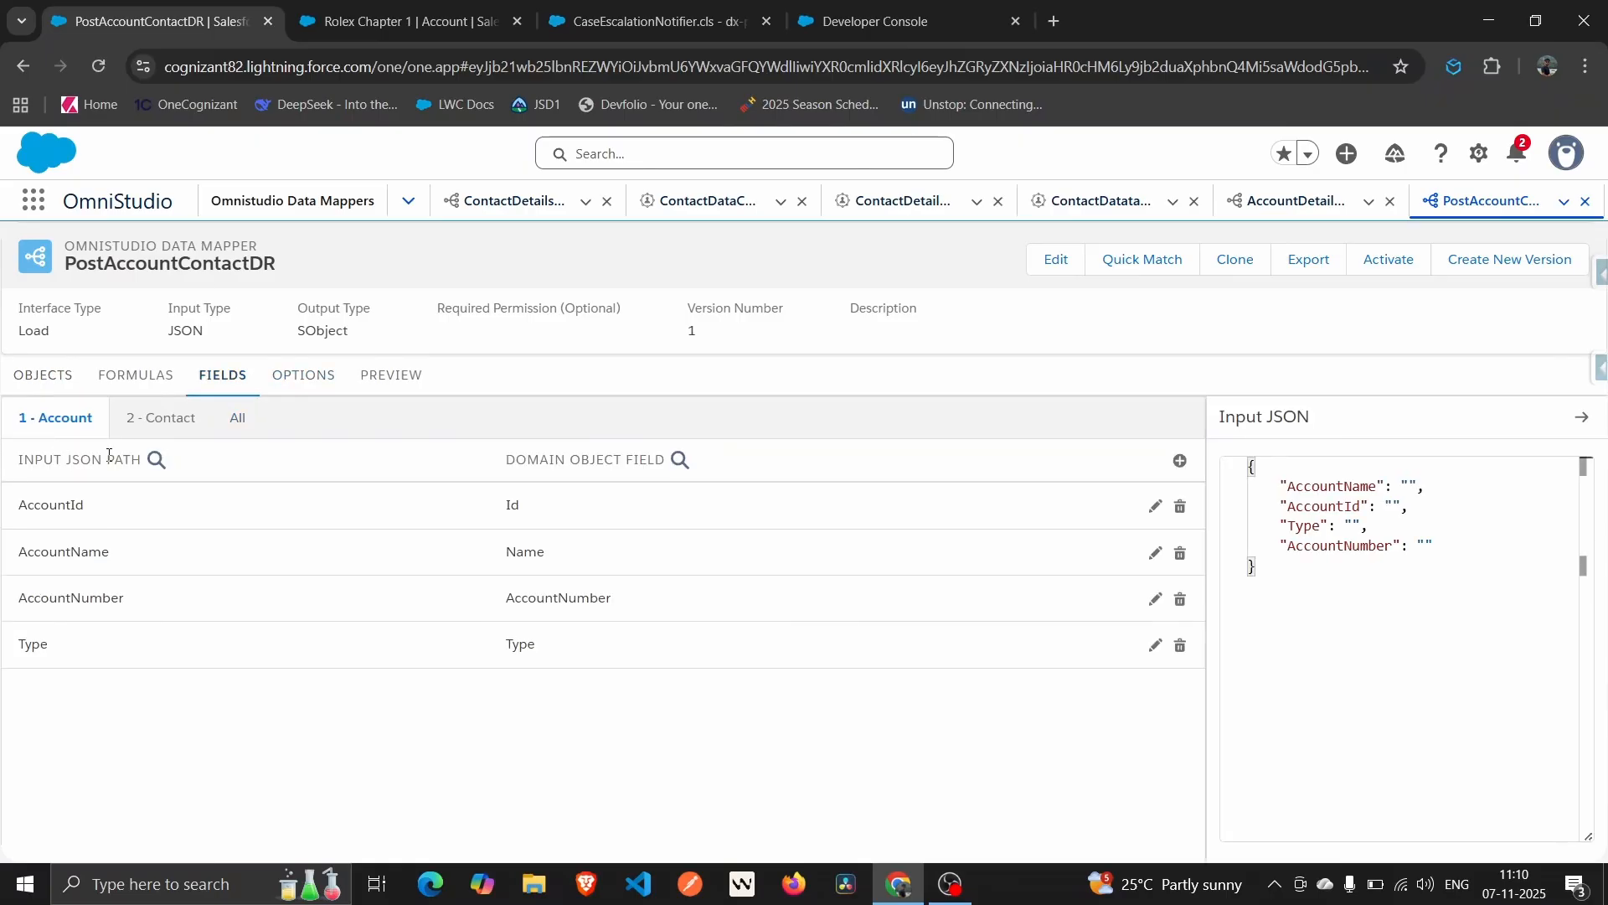
# Check that the 2 - Contact subtab has no field mappings, then return to the objects list.
pyautogui.click(159, 420)
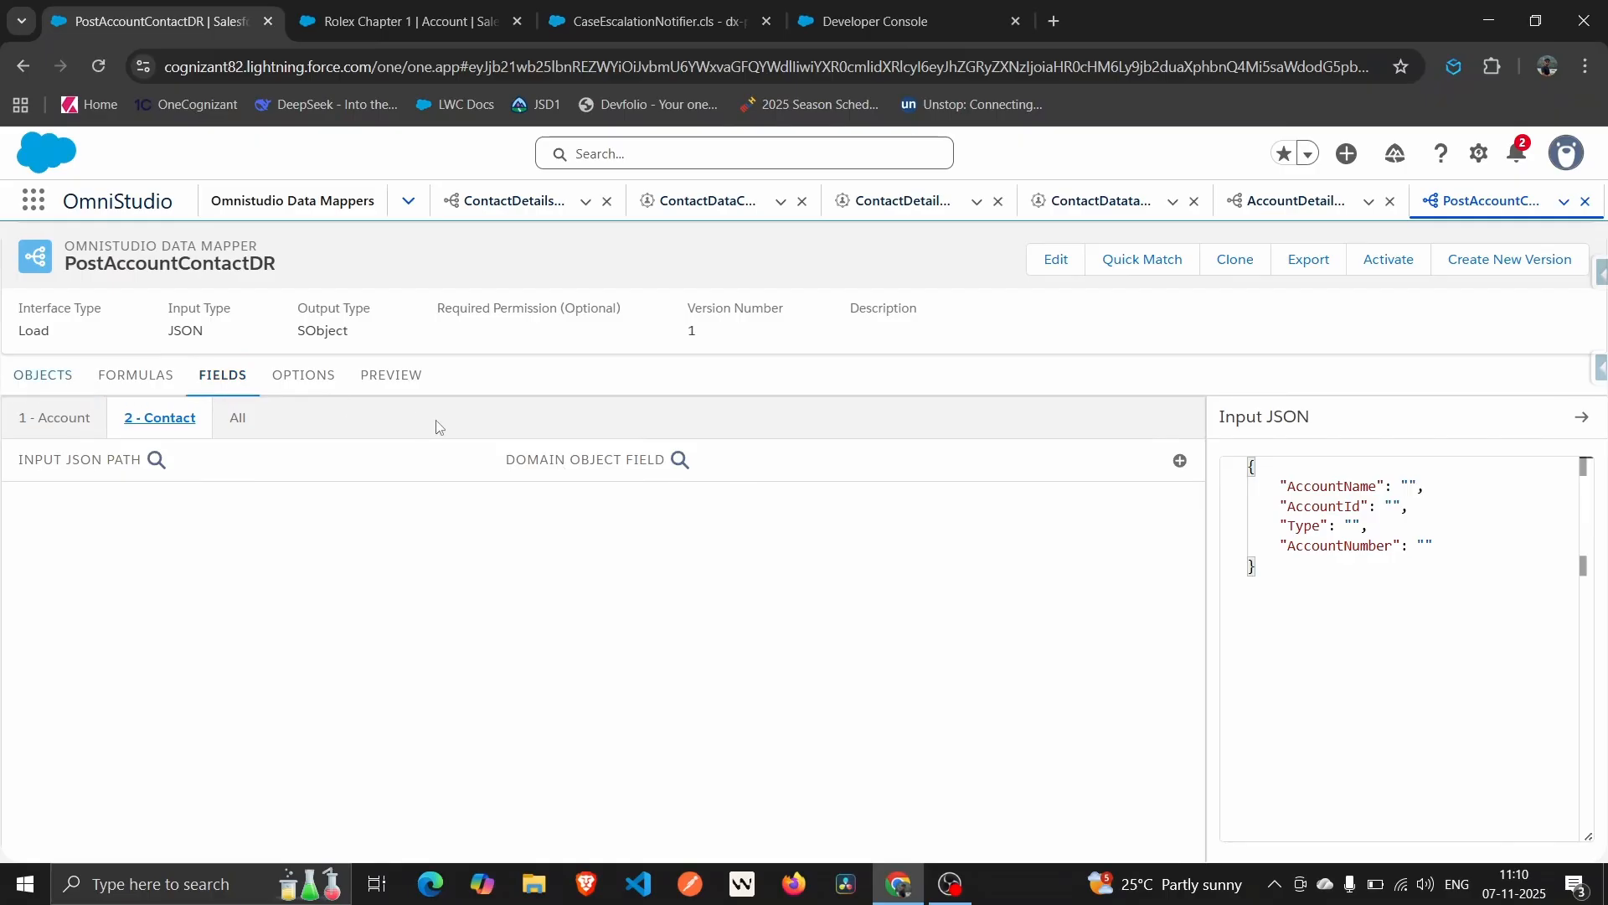
pyautogui.click(45, 377)
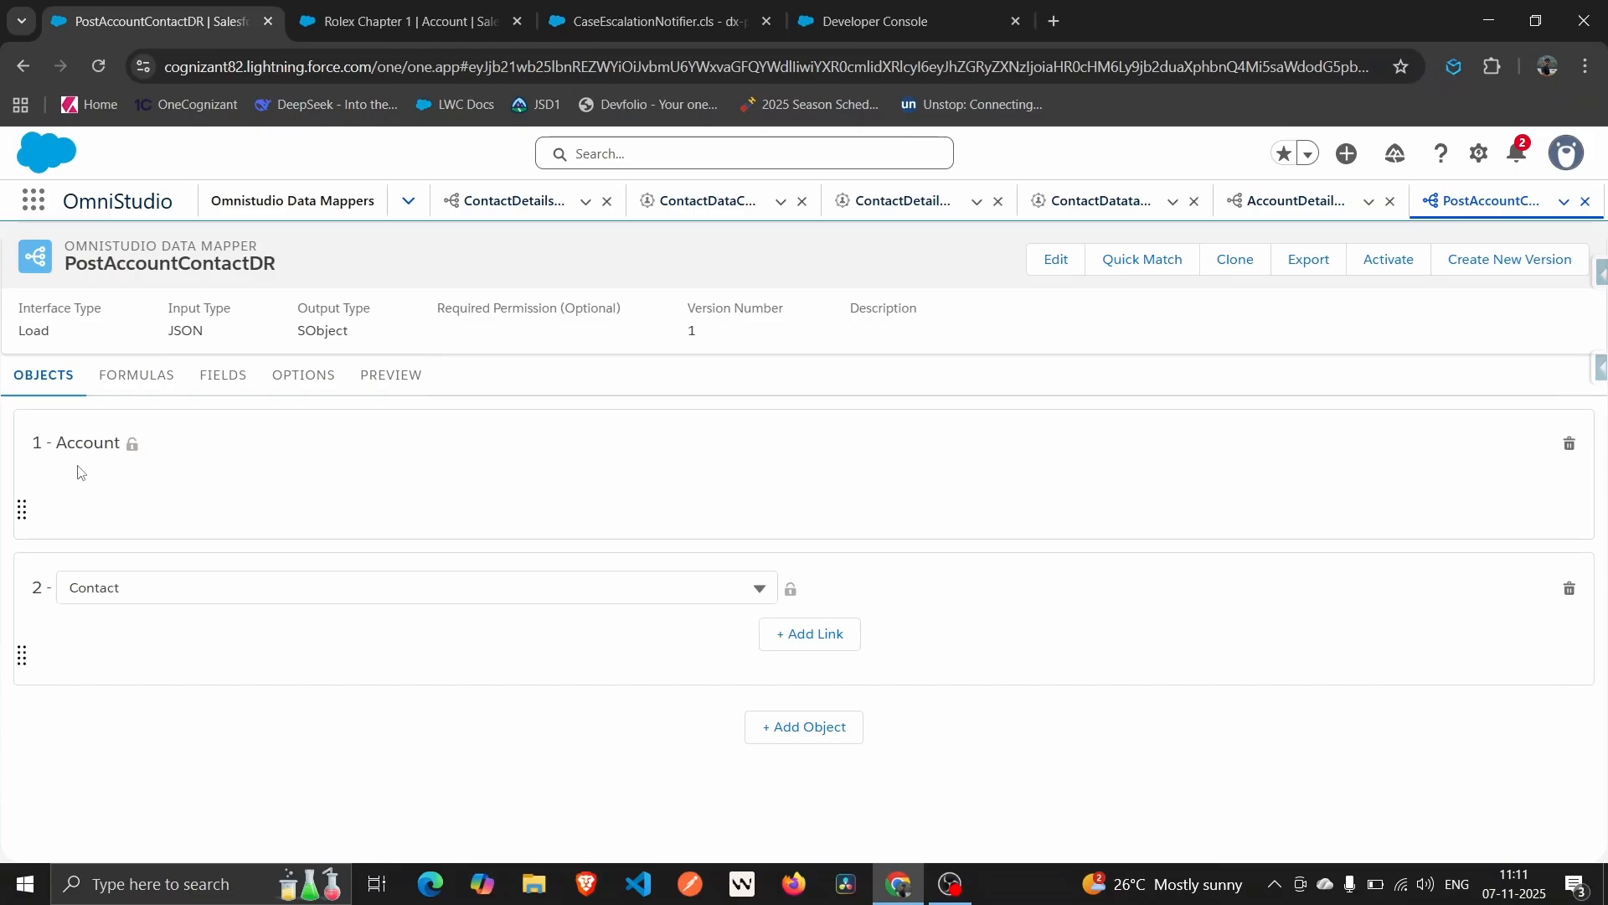
# Link the Contact's AccountId field to the Id of object 1 - Account.
pyautogui.click(822, 648)
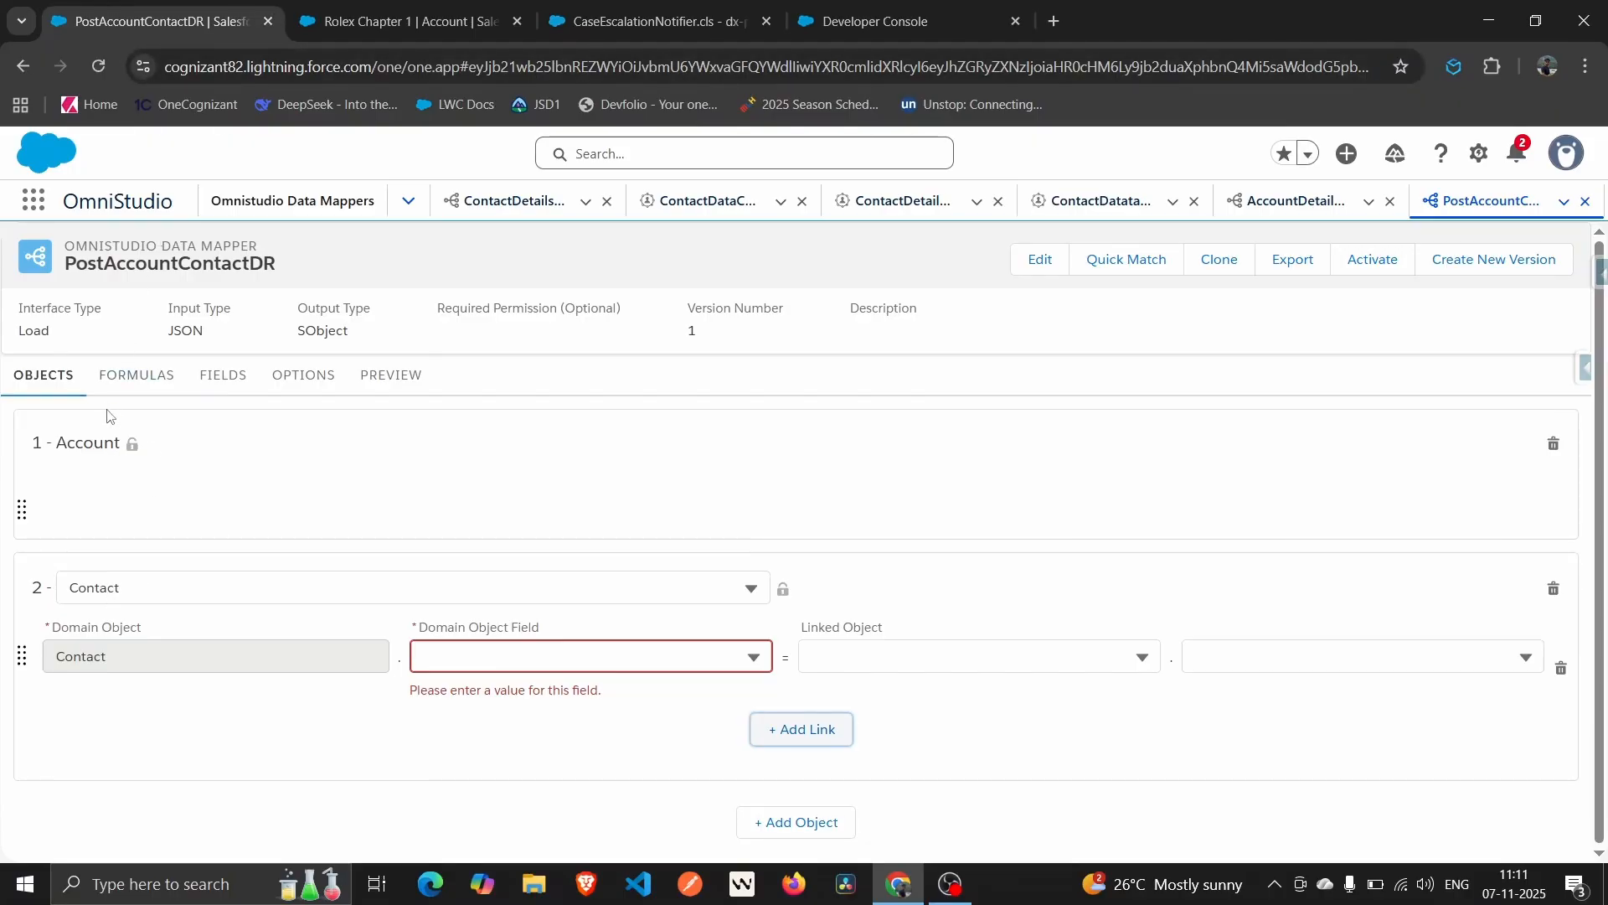
pyautogui.click(635, 668)
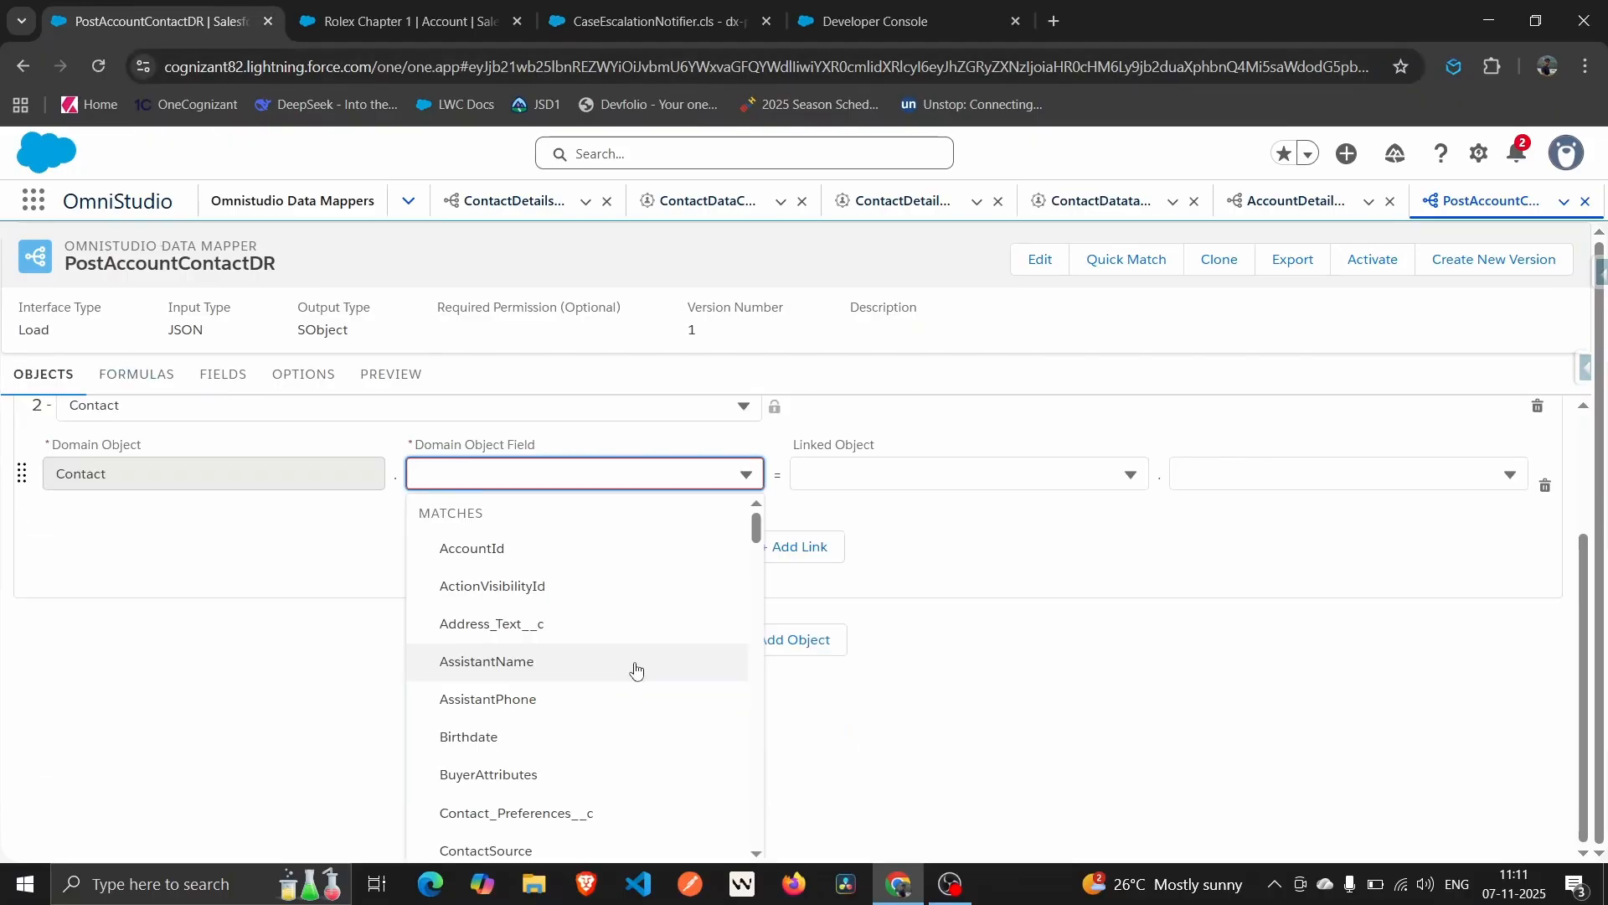
pyautogui.click(486, 548)
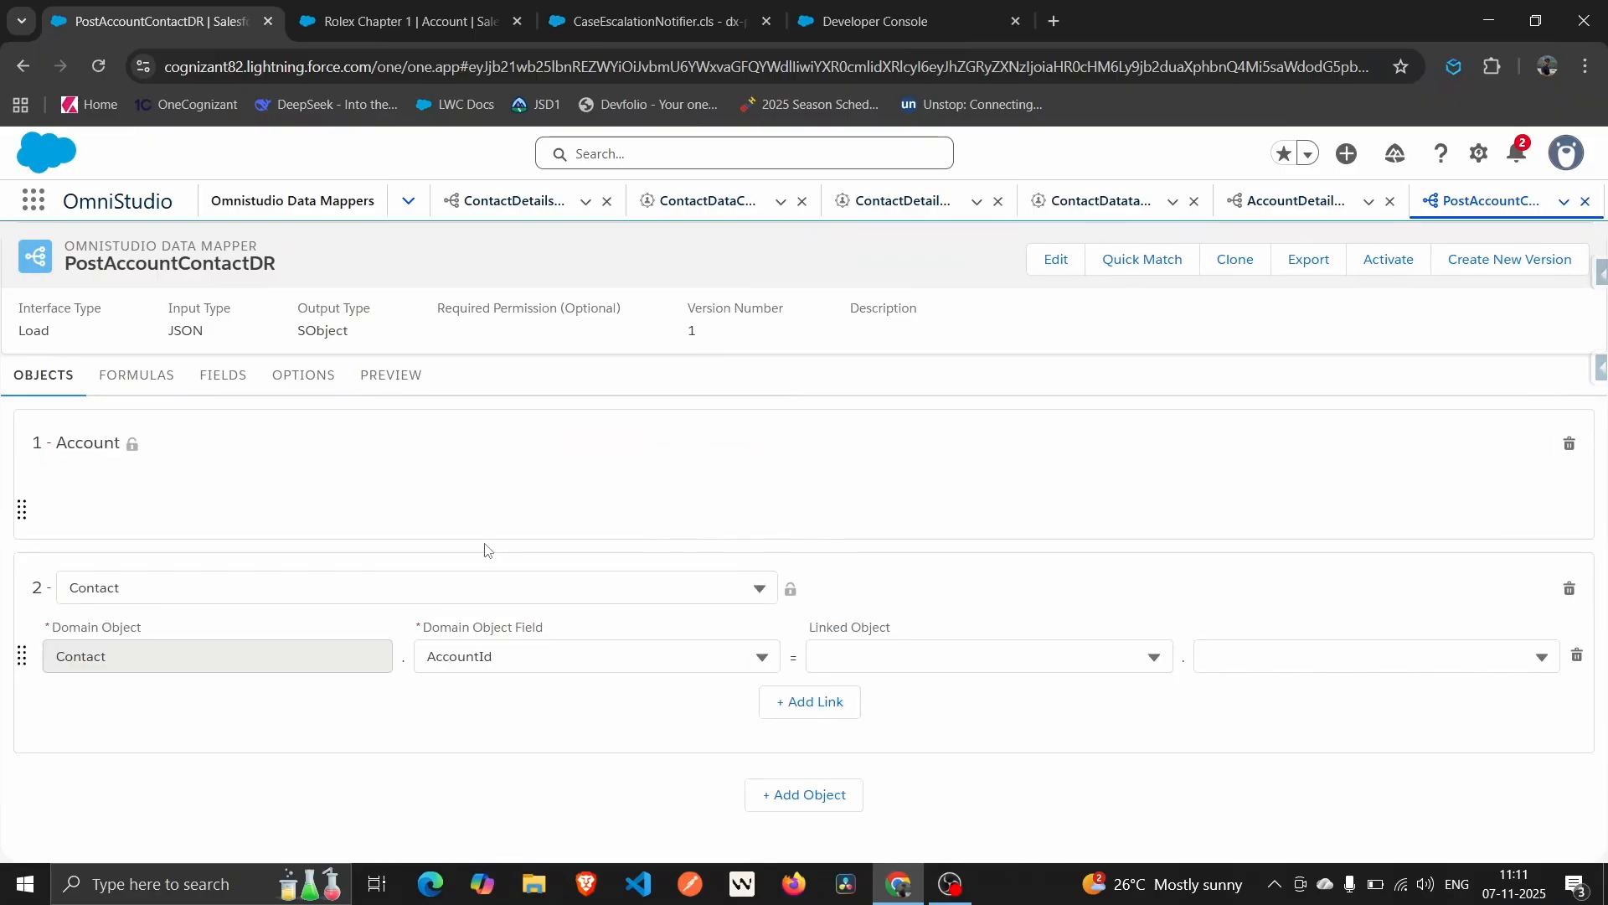
pyautogui.click(997, 658)
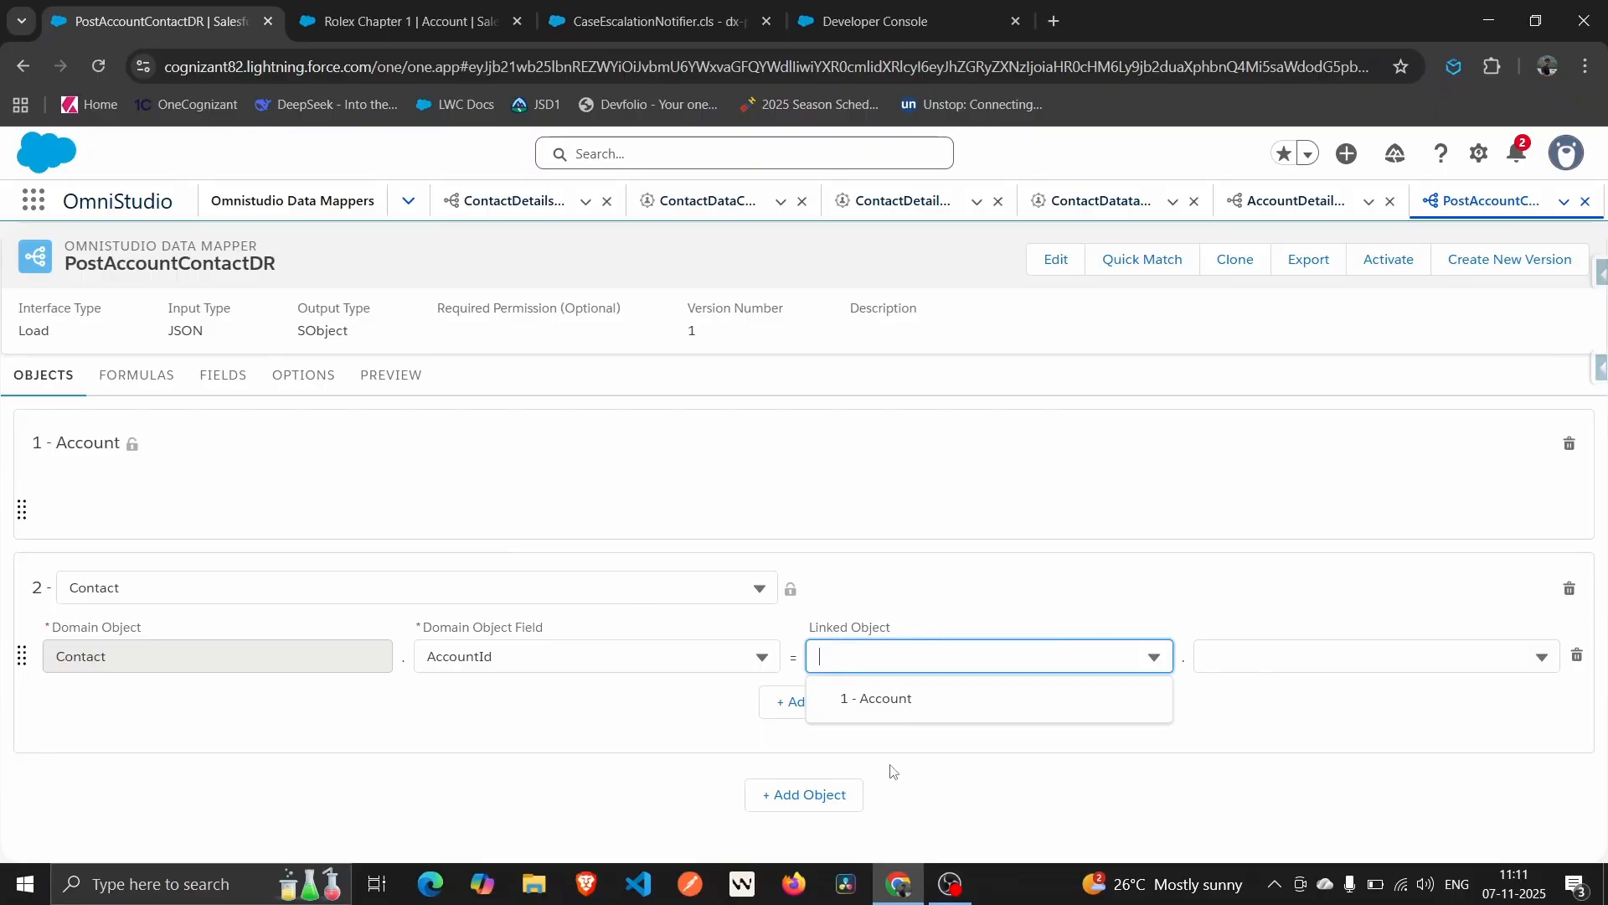
pyautogui.click(889, 717)
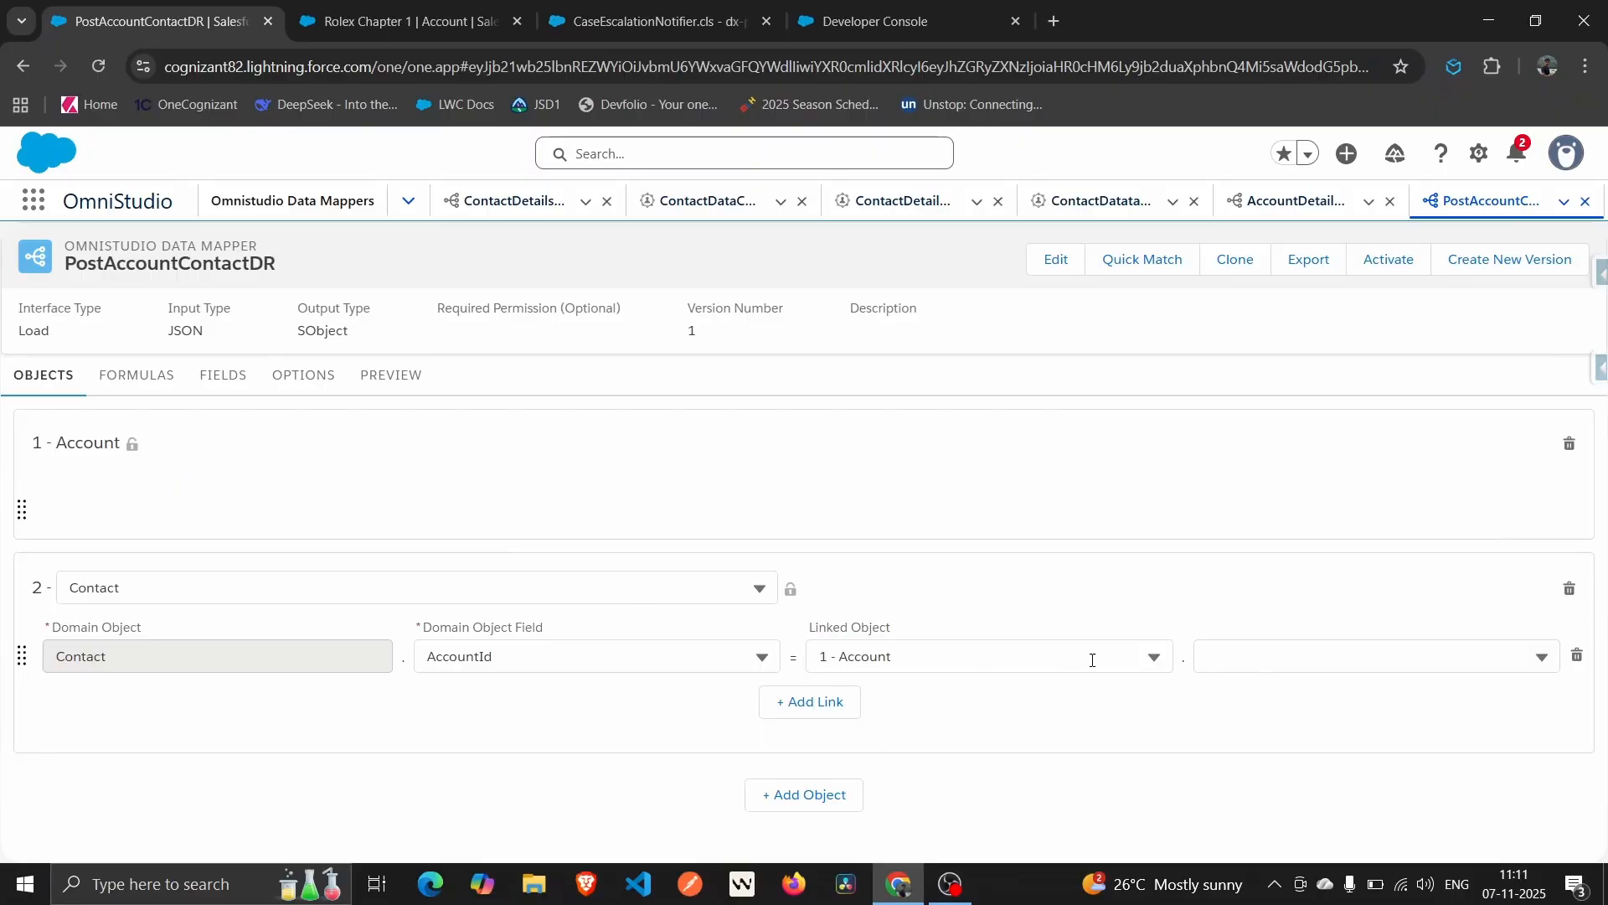
pyautogui.click(1228, 657)
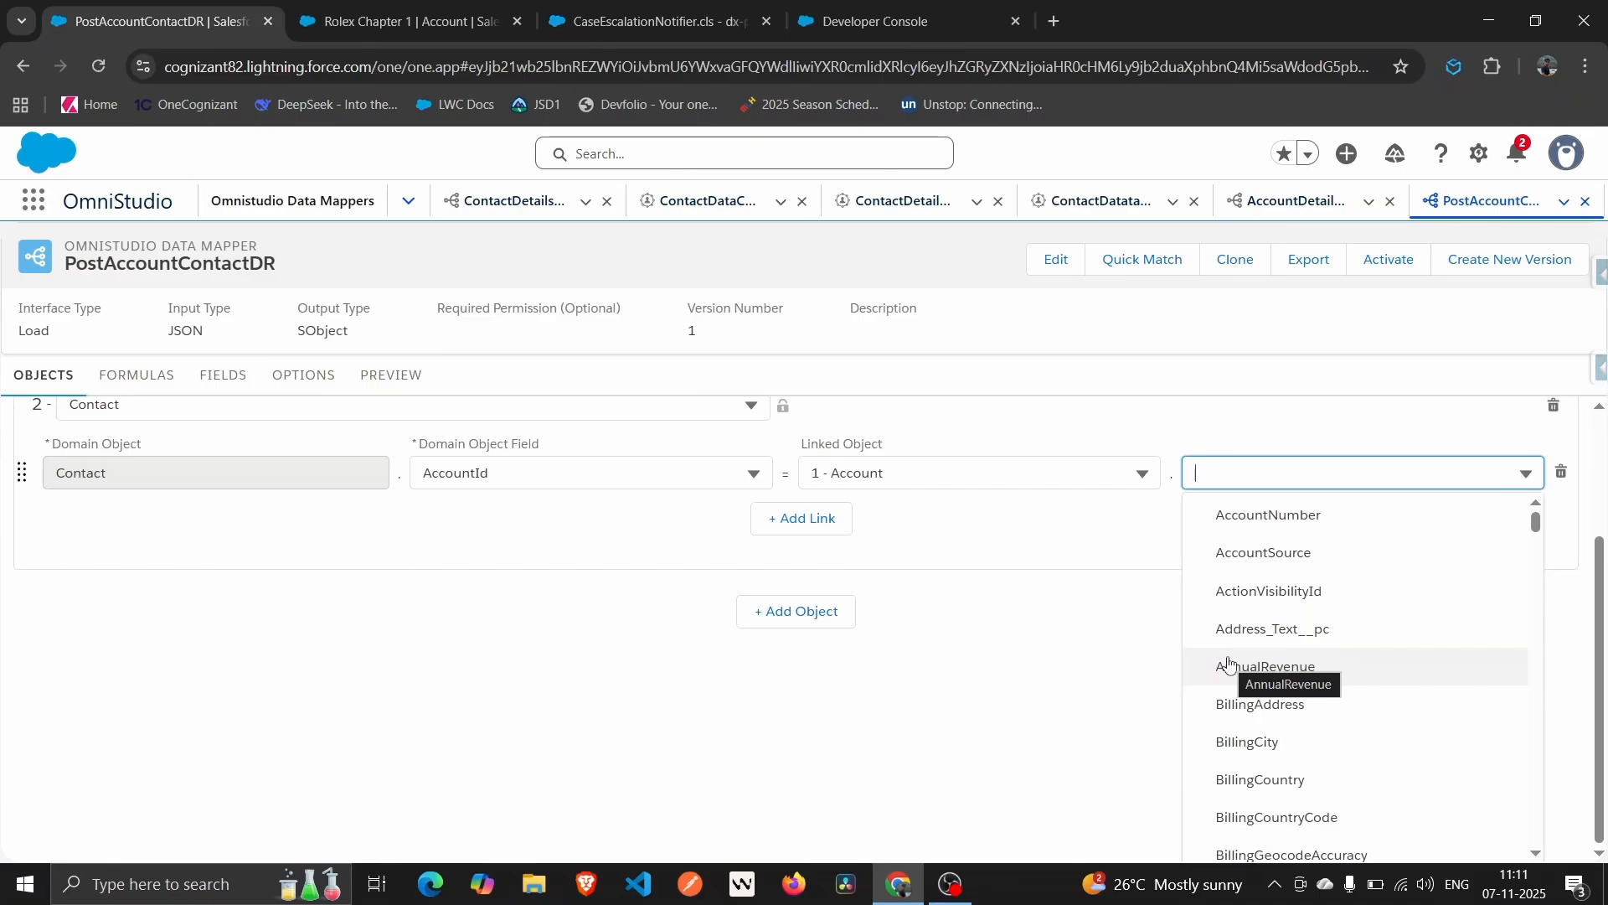
pyautogui.write('Id')
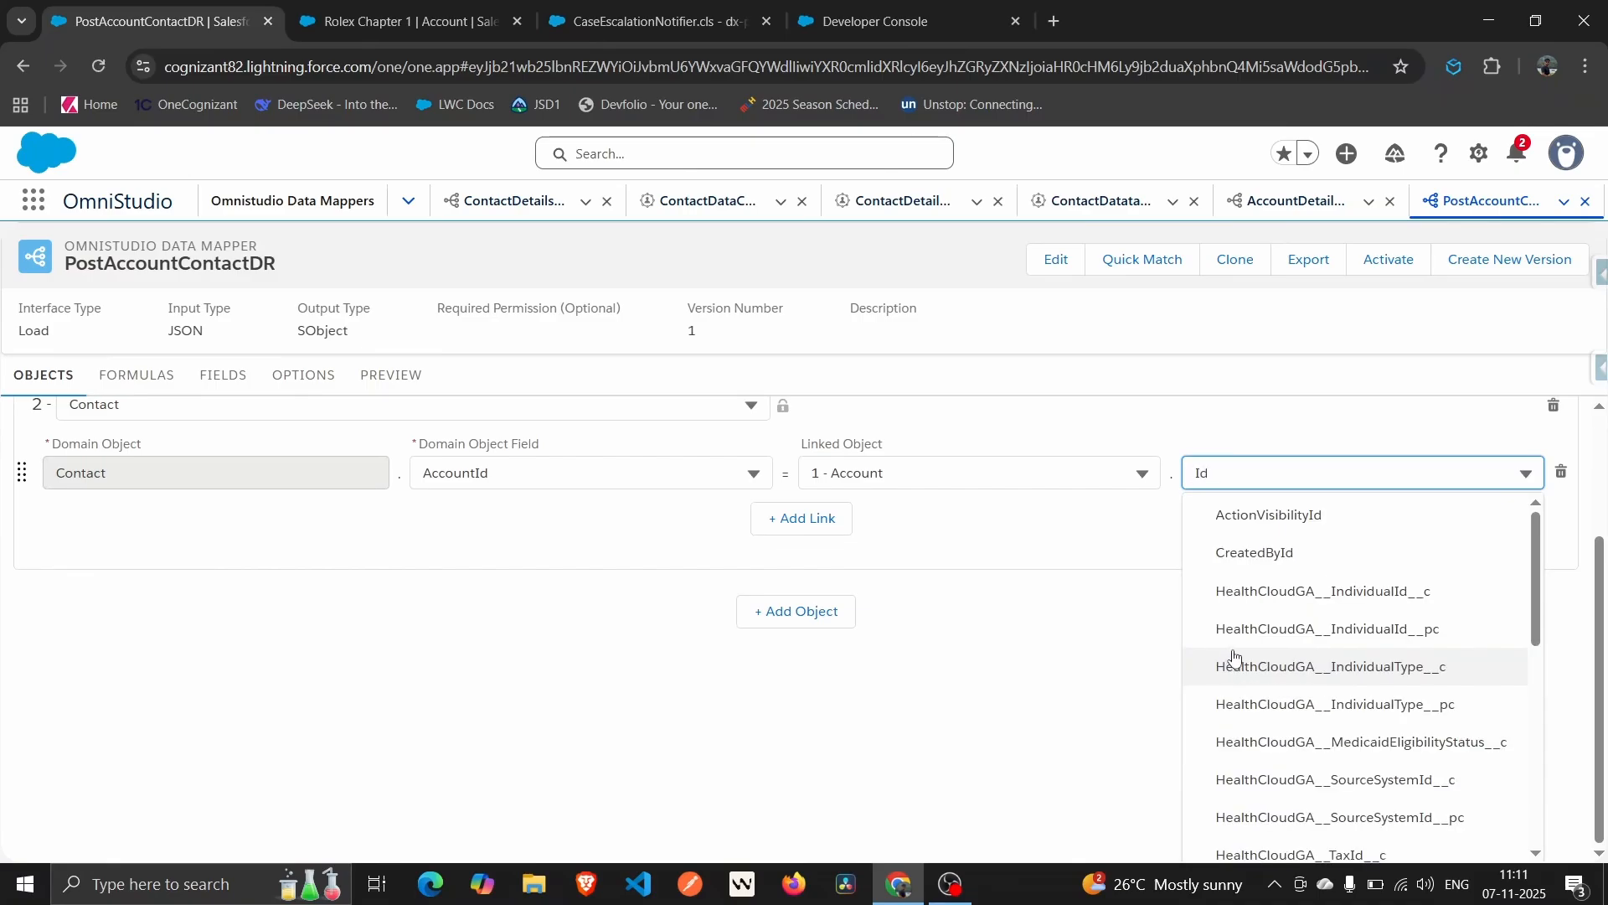
pyautogui.scroll(-3, 1231, 653)
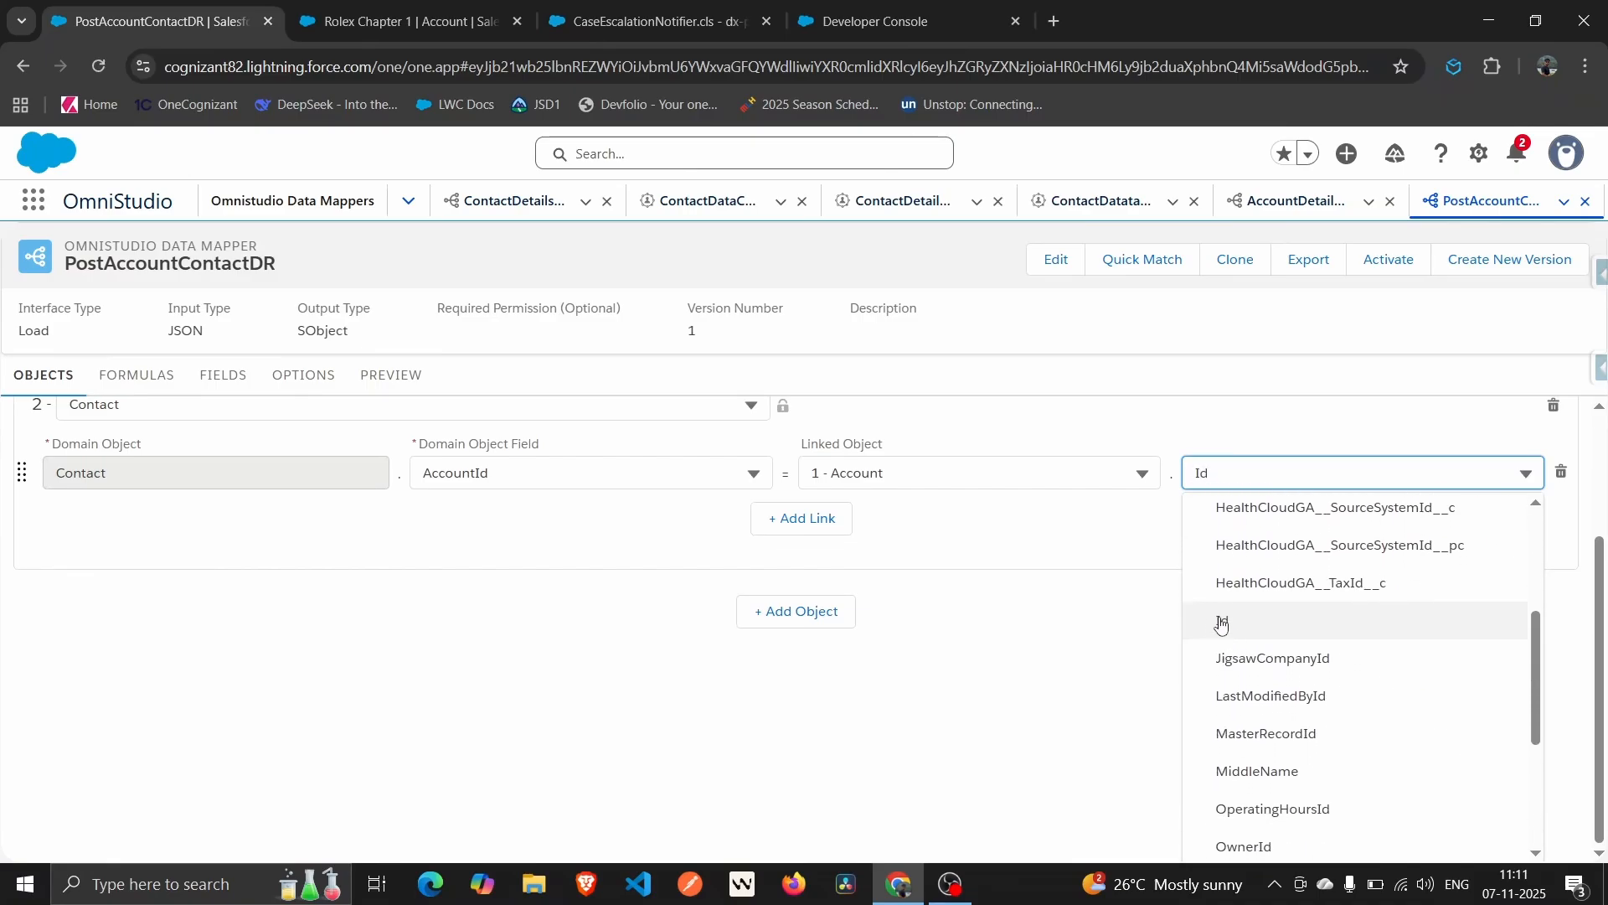
pyautogui.click(1221, 622)
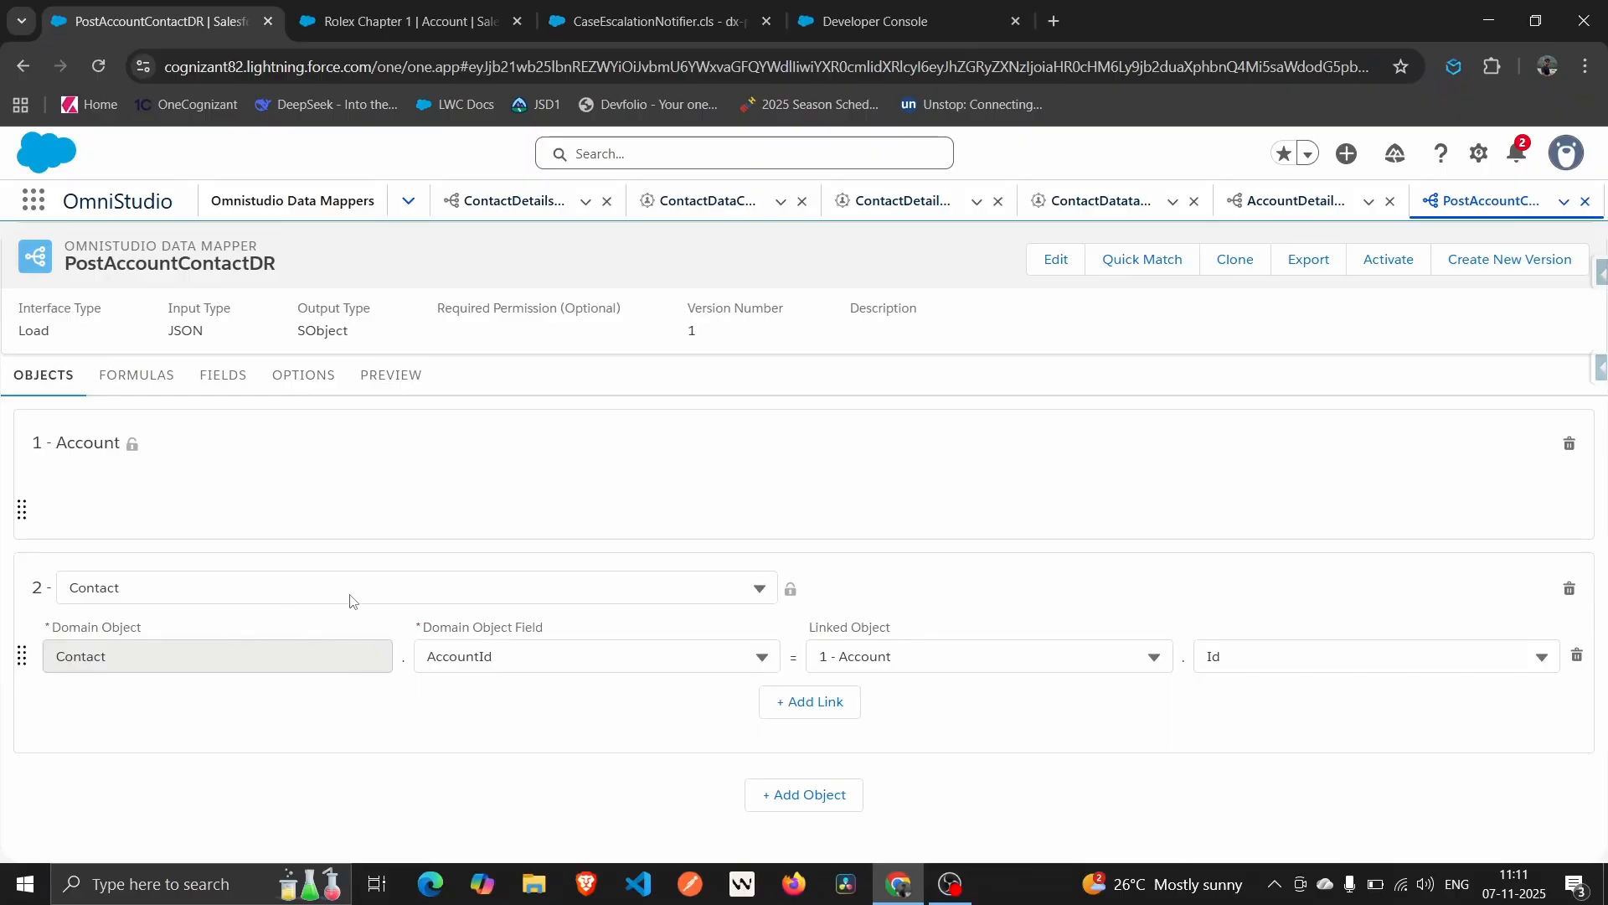
pyautogui.click(211, 374)
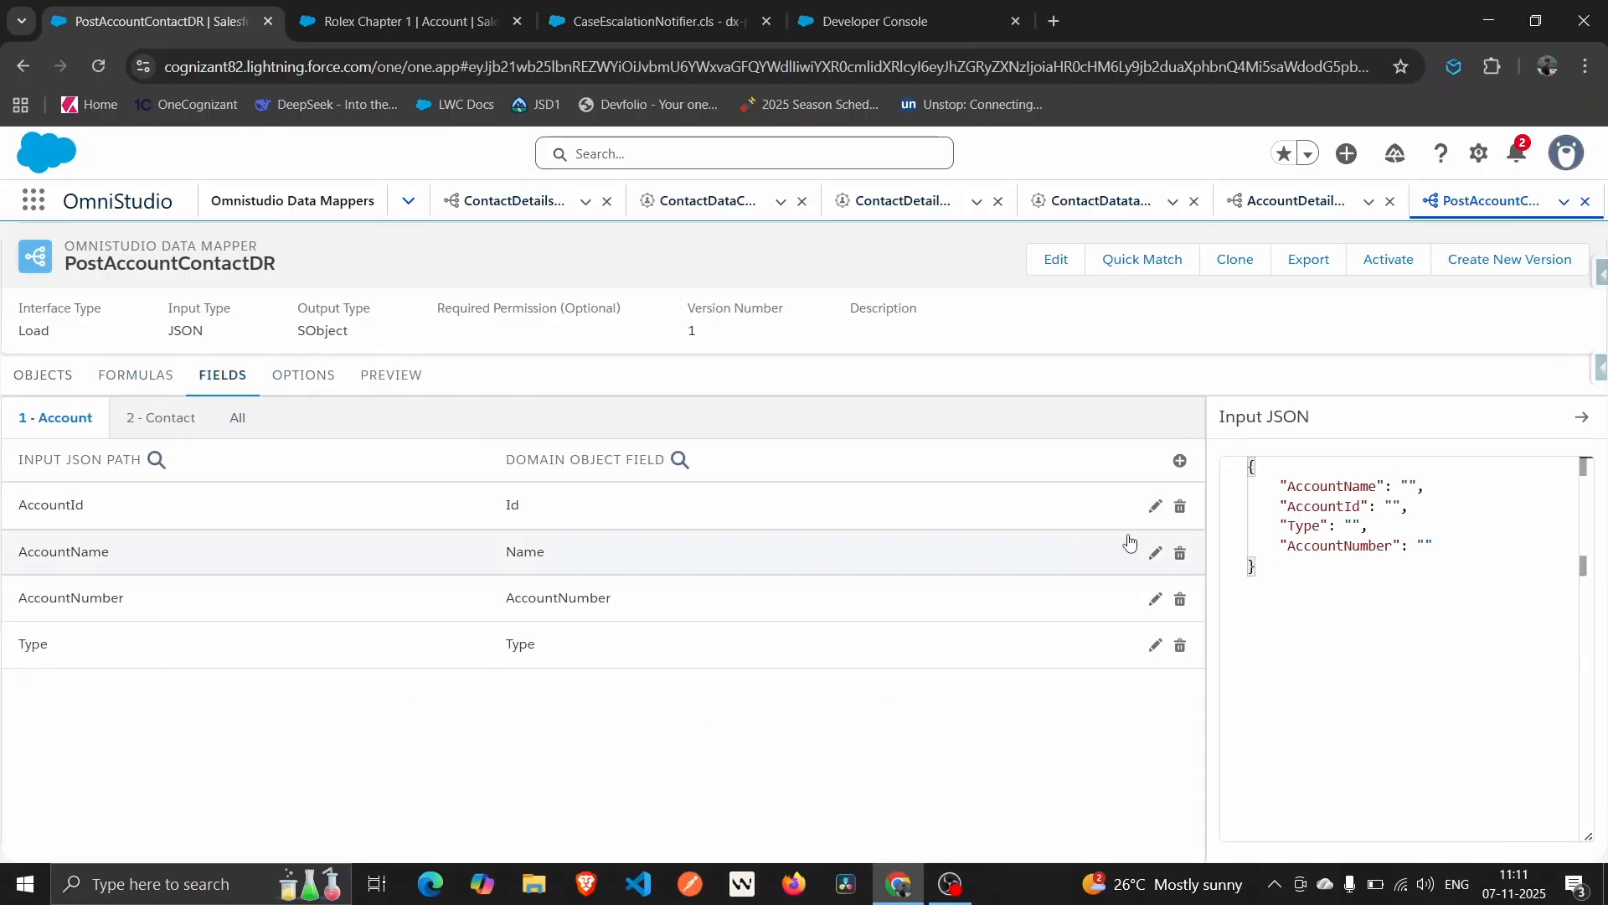
# Add a blank Contact field mapping and start a "Contacts" array in the Input JSON.
pyautogui.click(133, 421)
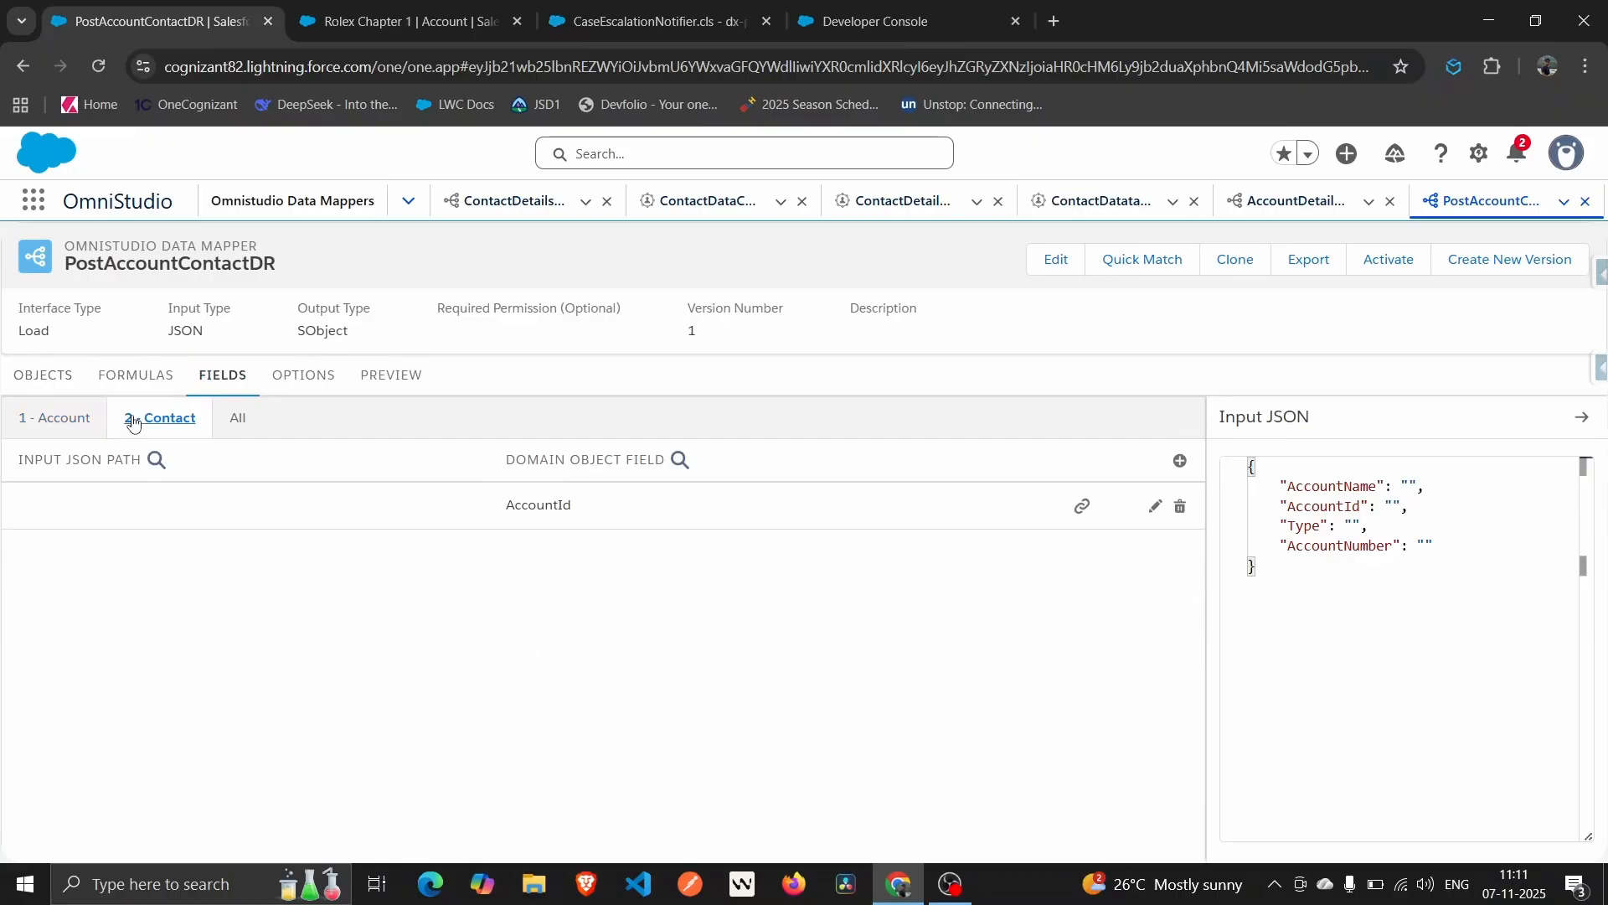
pyautogui.click(1178, 461)
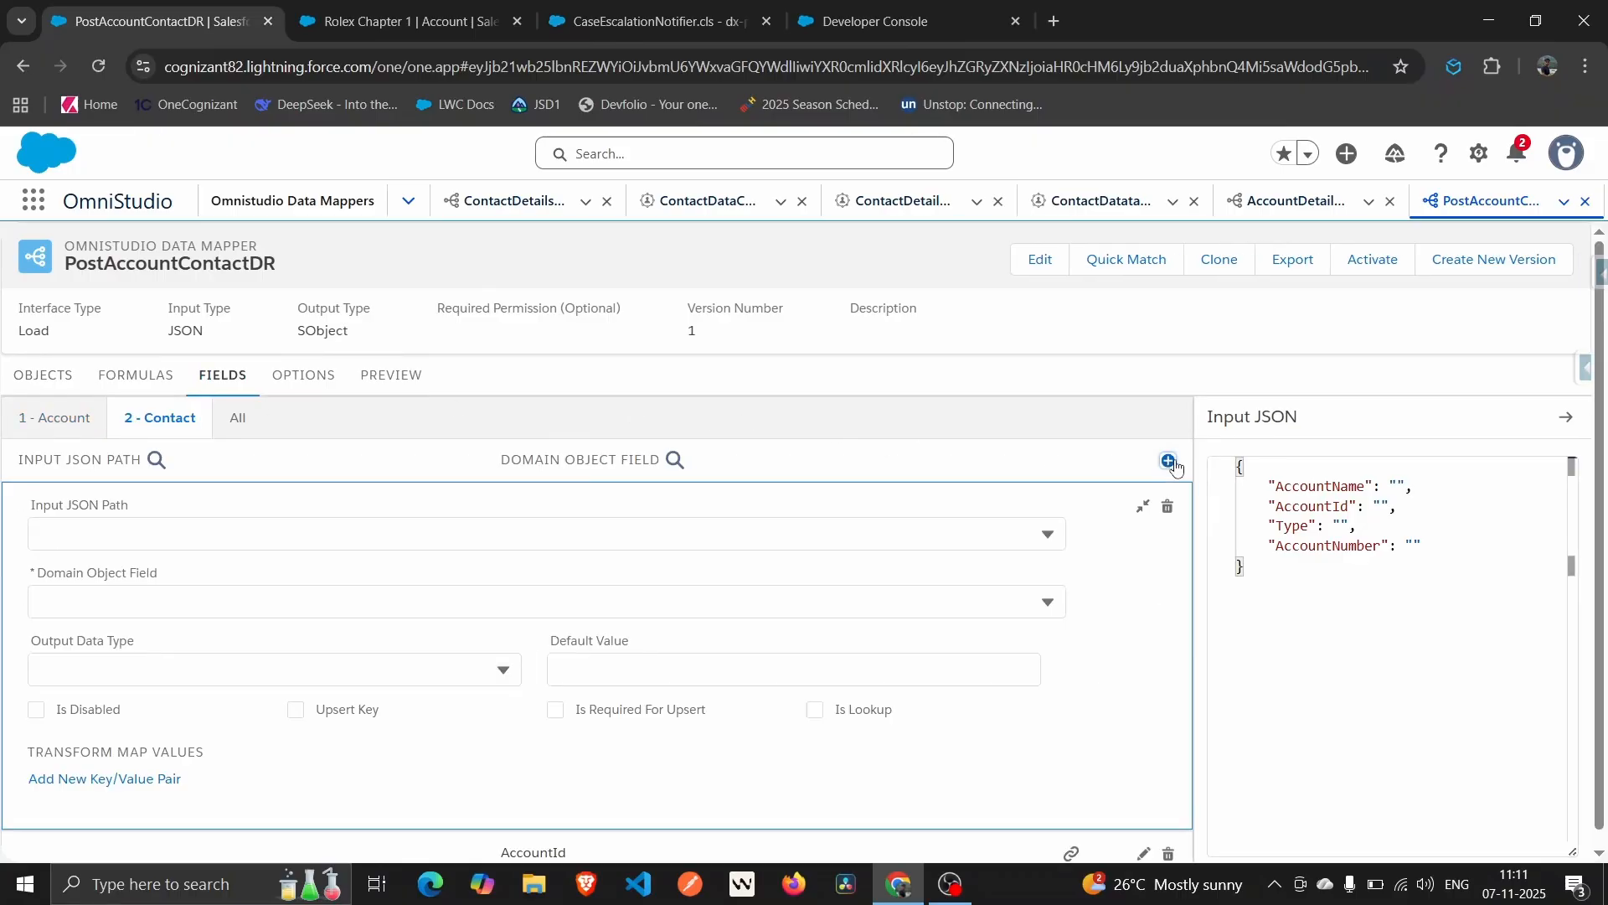
pyautogui.click(1452, 540)
pyautogui.write(',')
pyautogui.press('Return')
pyautogui.write('Contacts:')
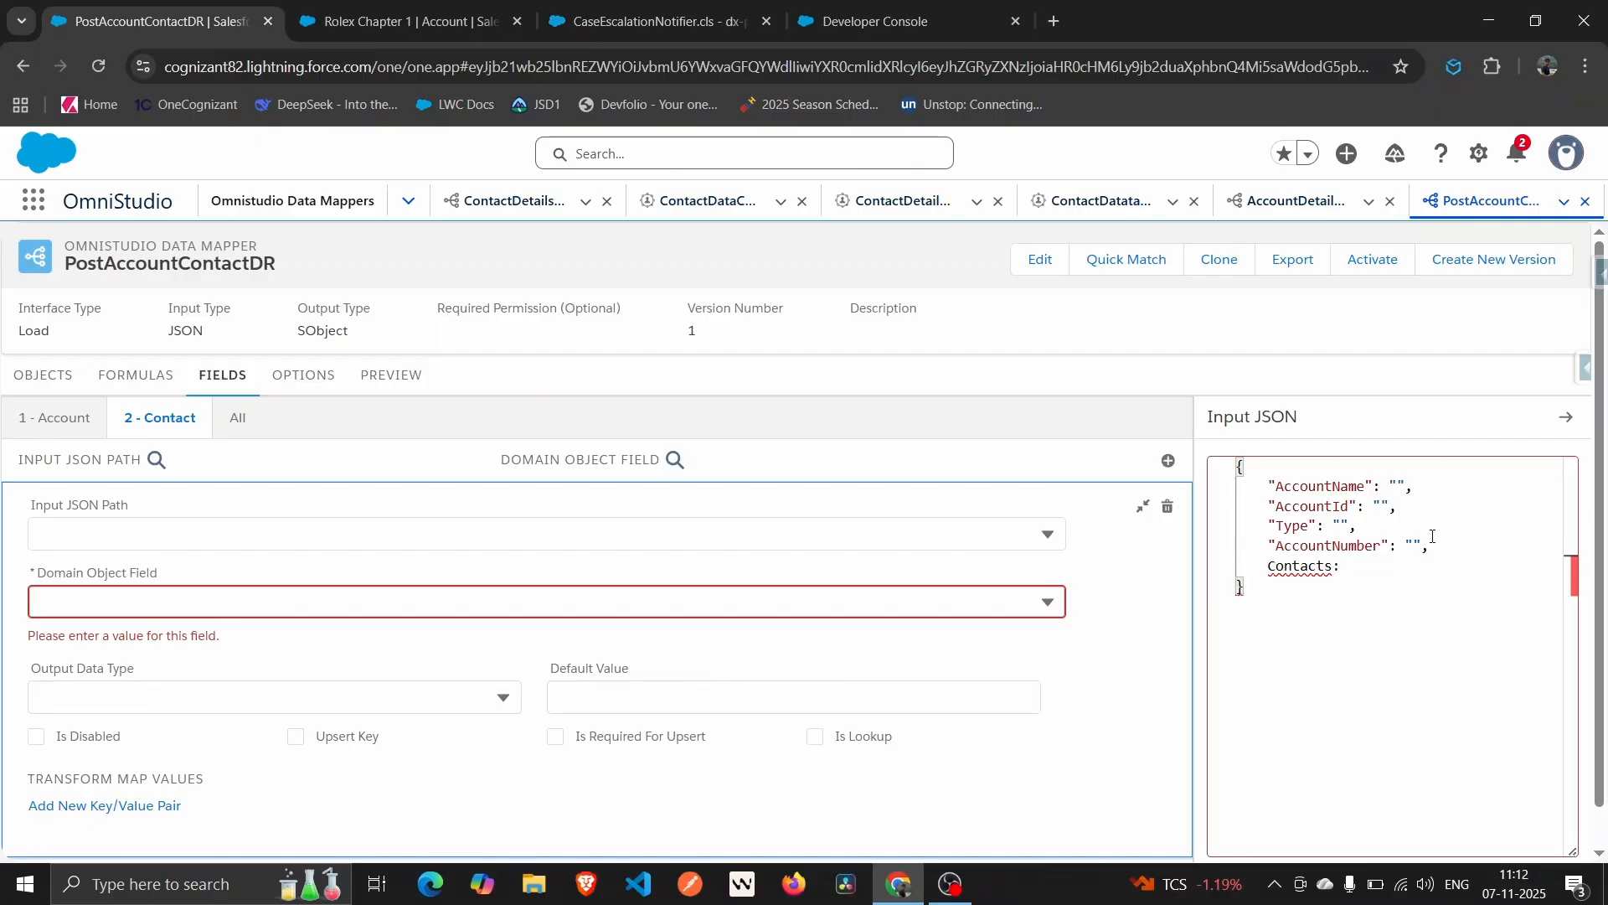
pyautogui.press('BackSpace')
pyautogui.press('Return')
pyautogui.write(':[')
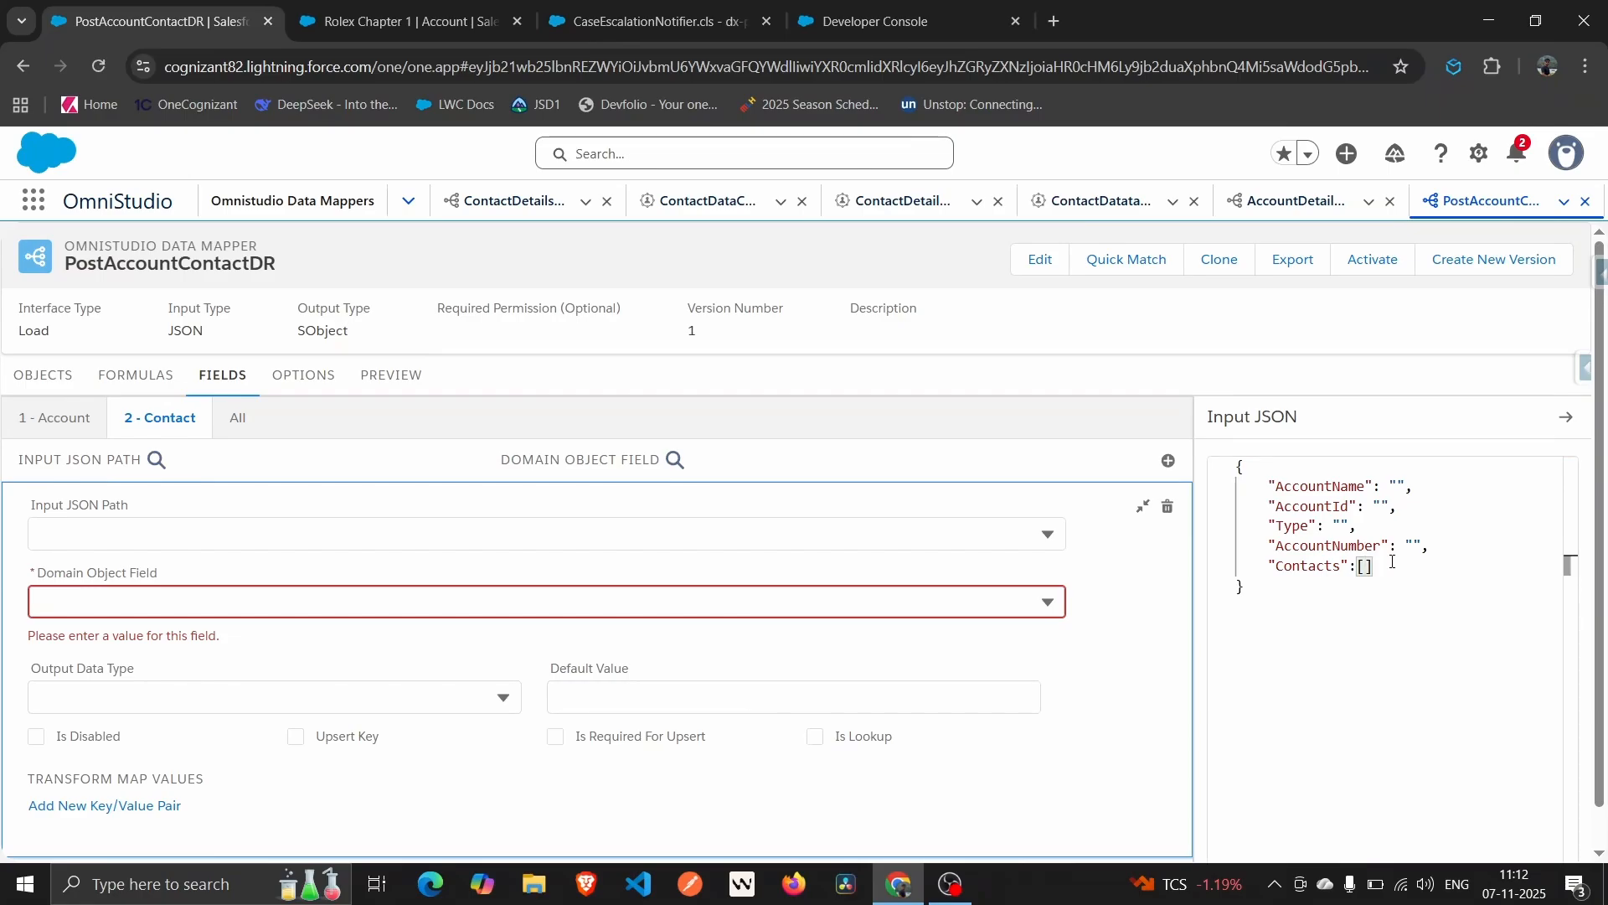
pyautogui.press('Return')
# Give the Contacts array an object with empty FirstName, LastName and Email keys.
pyautogui.write('{')
pyautogui.press('Return')
pyautogui.write('Firstn')
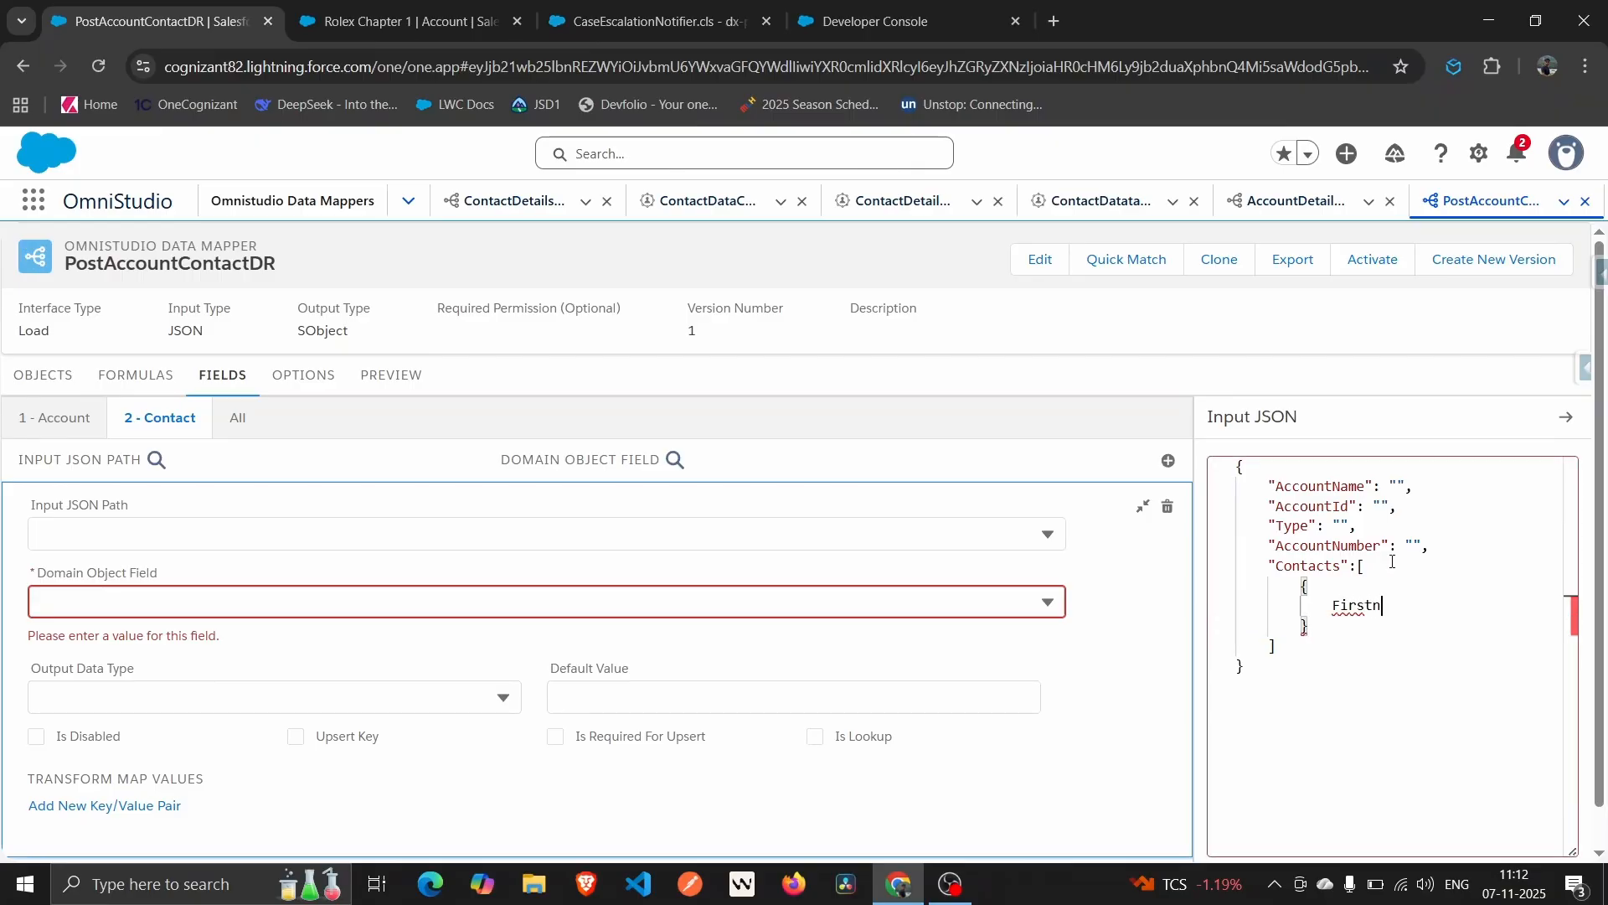
pyautogui.press('BackSpace')
pyautogui.press('BackSpace')
pyautogui.press('BackSpace')
pyautogui.press('BackSpace')
pyautogui.press('BackSpace')
pyautogui.press('BackSpace')
pyautogui.write('"FirstName":"",')
pyautogui.press('Return')
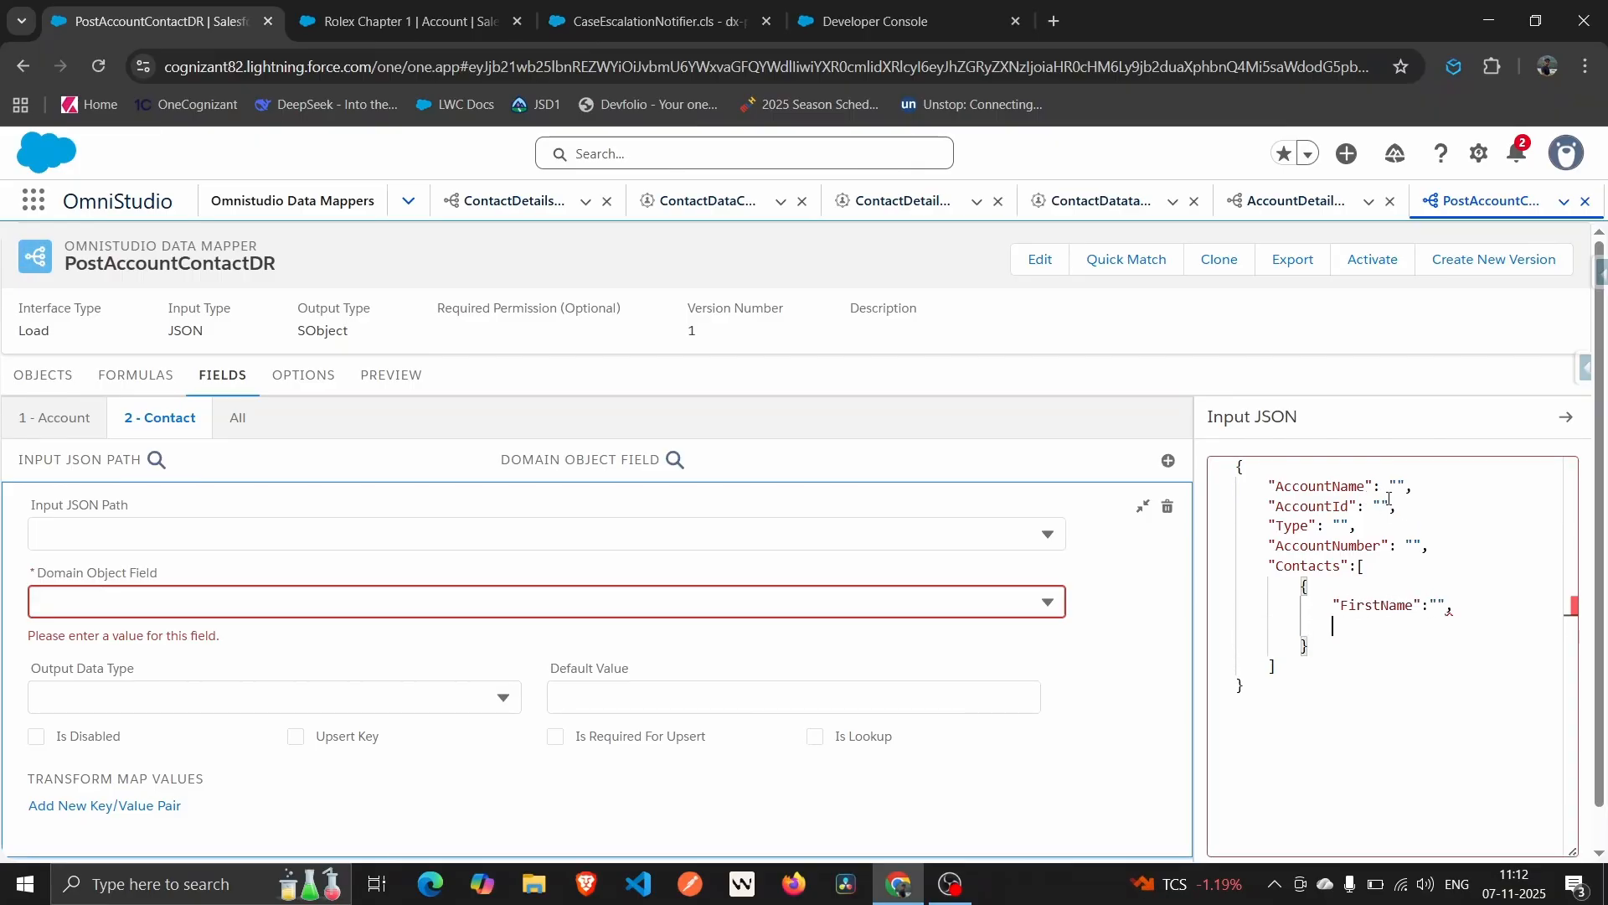
pyautogui.write('Last')
pyautogui.press('BackSpace')
pyautogui.press('BackSpace')
pyautogui.press('BackSpace')
pyautogui.press('BackSpace')
pyautogui.write('"LastName":"",')
pyautogui.press('Return')
pyautogui.write('Email')
pyautogui.press('BackSpace')
pyautogui.press('BackSpace')
pyautogui.press('BackSpace')
pyautogui.press('BackSpace')
pyautogui.press('BackSpace')
pyautogui.write('"Email":""')
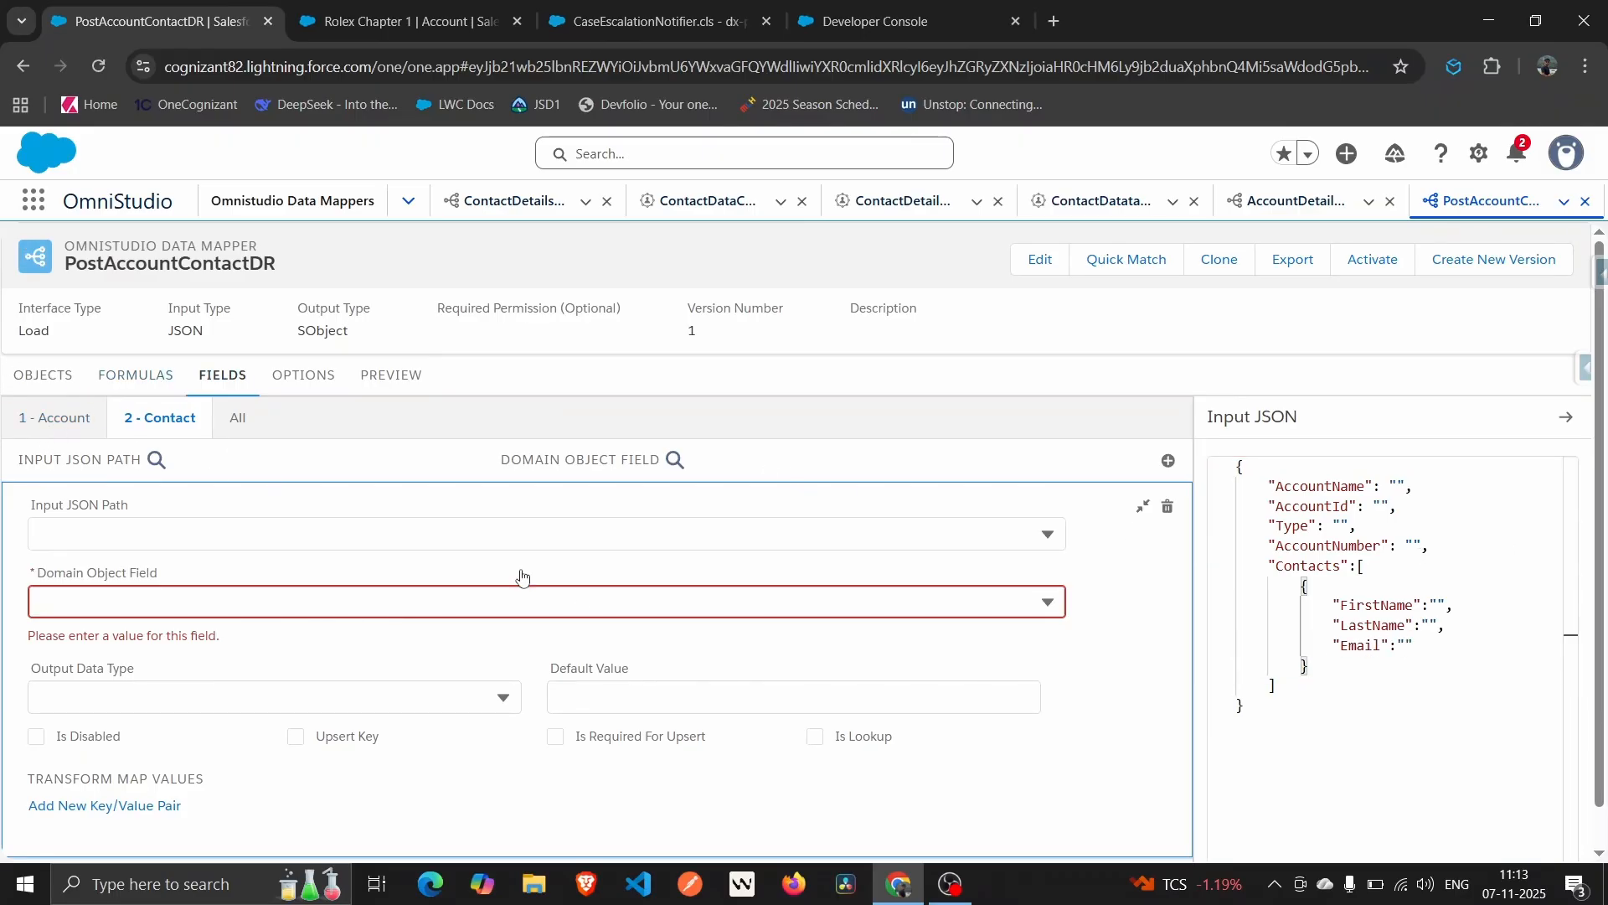
# Map input path Contacts:FirstName to the Contact FirstName field.
pyautogui.click(1142, 505)
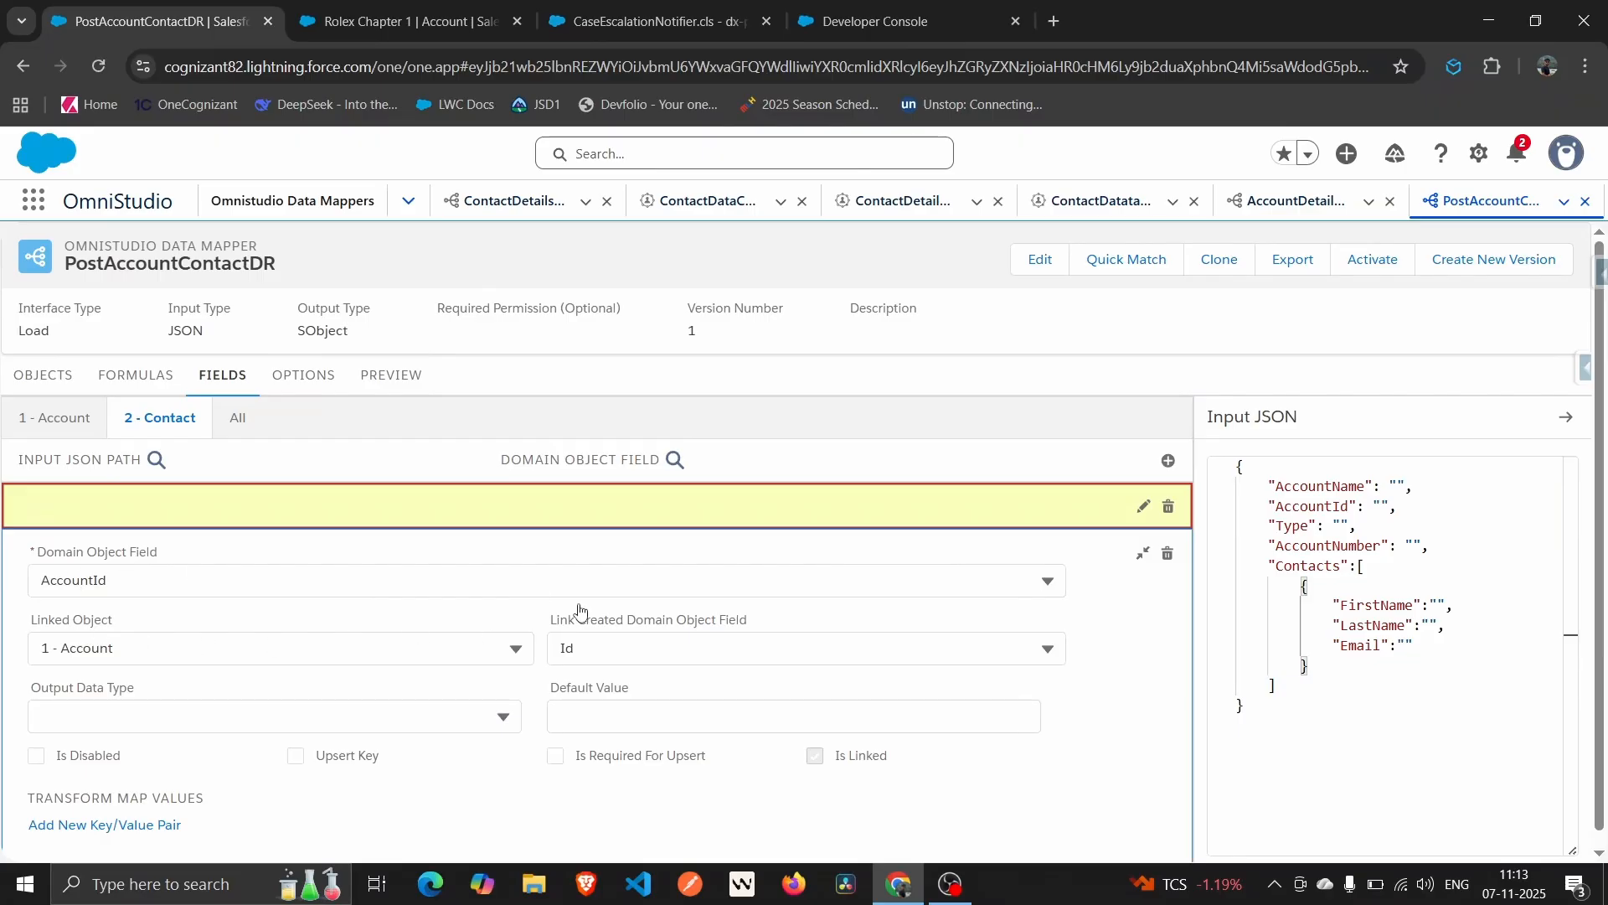
pyautogui.click(1142, 553)
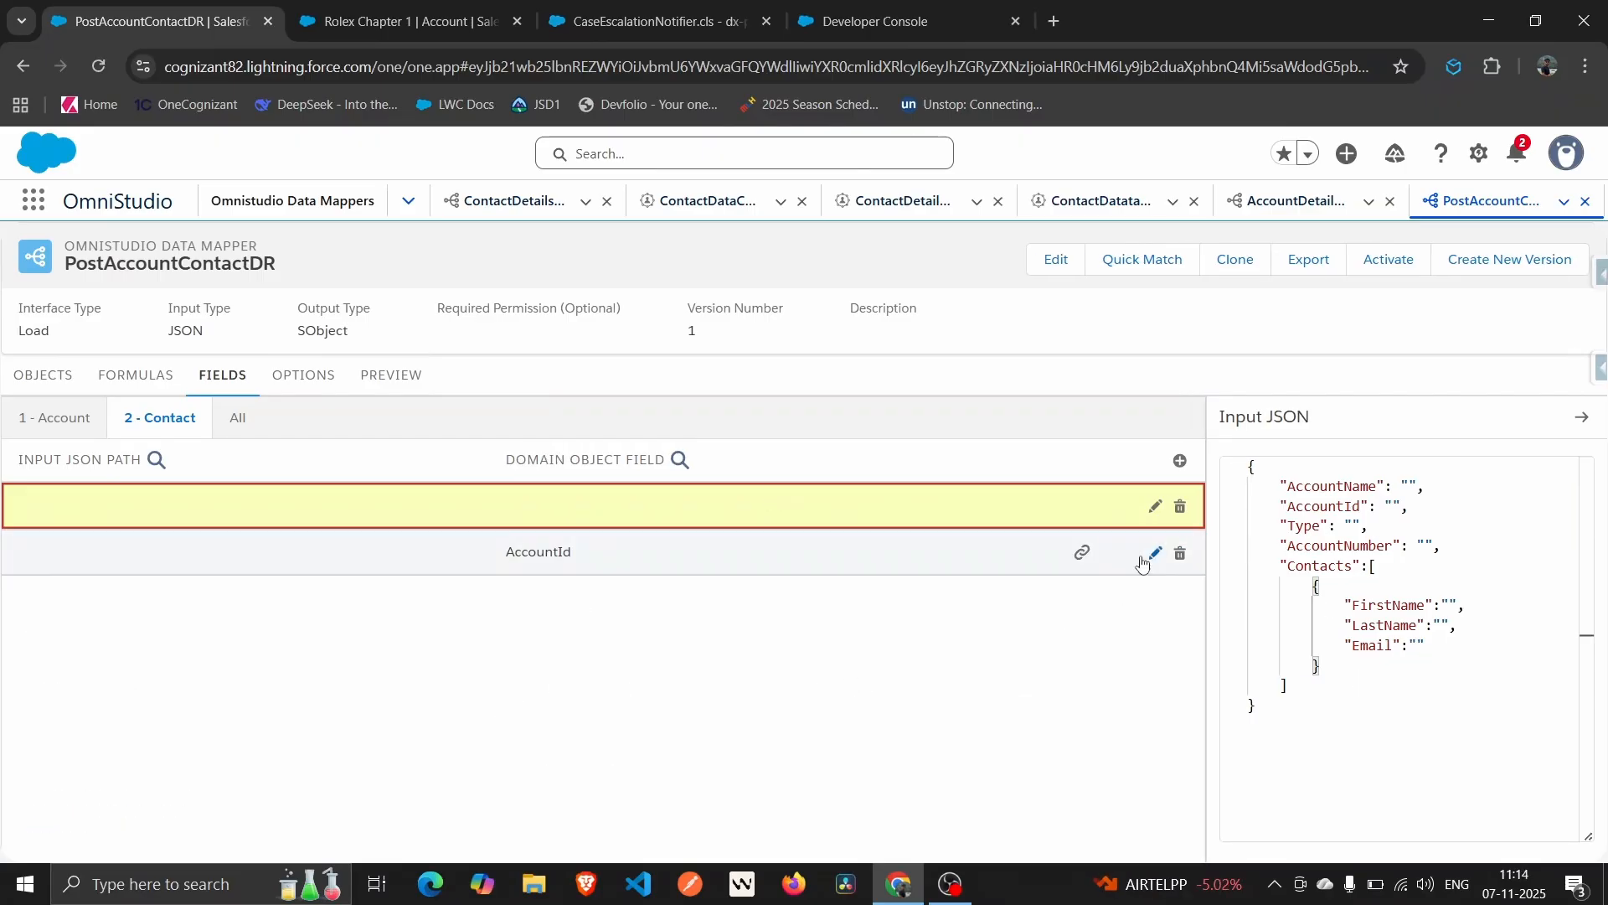
pyautogui.click(1143, 506)
pyautogui.click(415, 543)
pyautogui.click(124, 759)
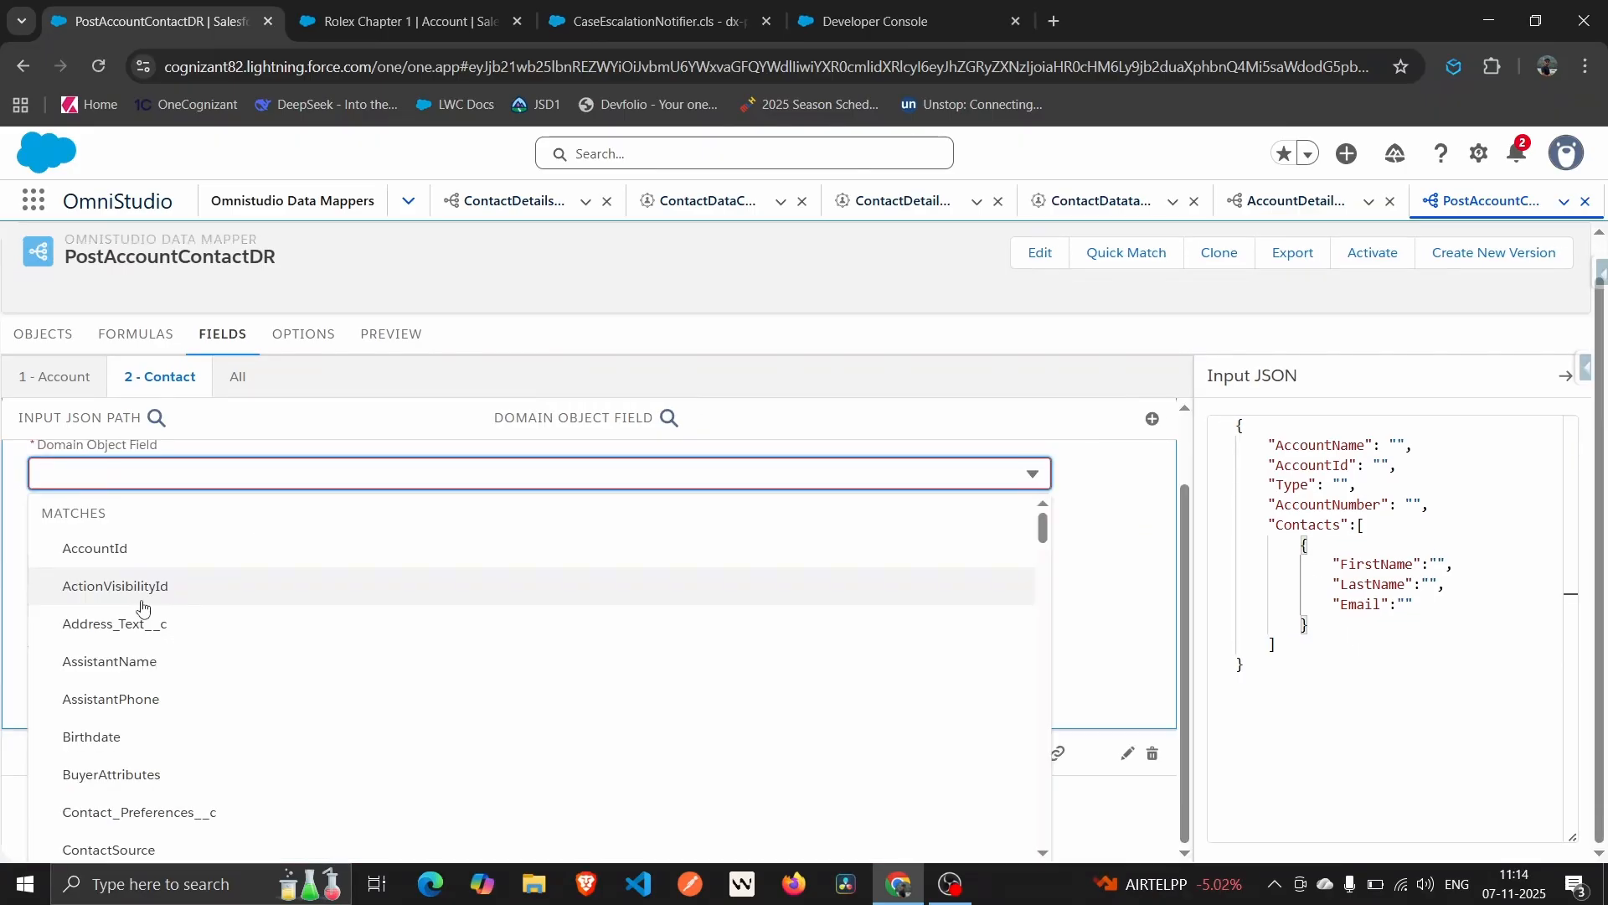
pyautogui.write('First')
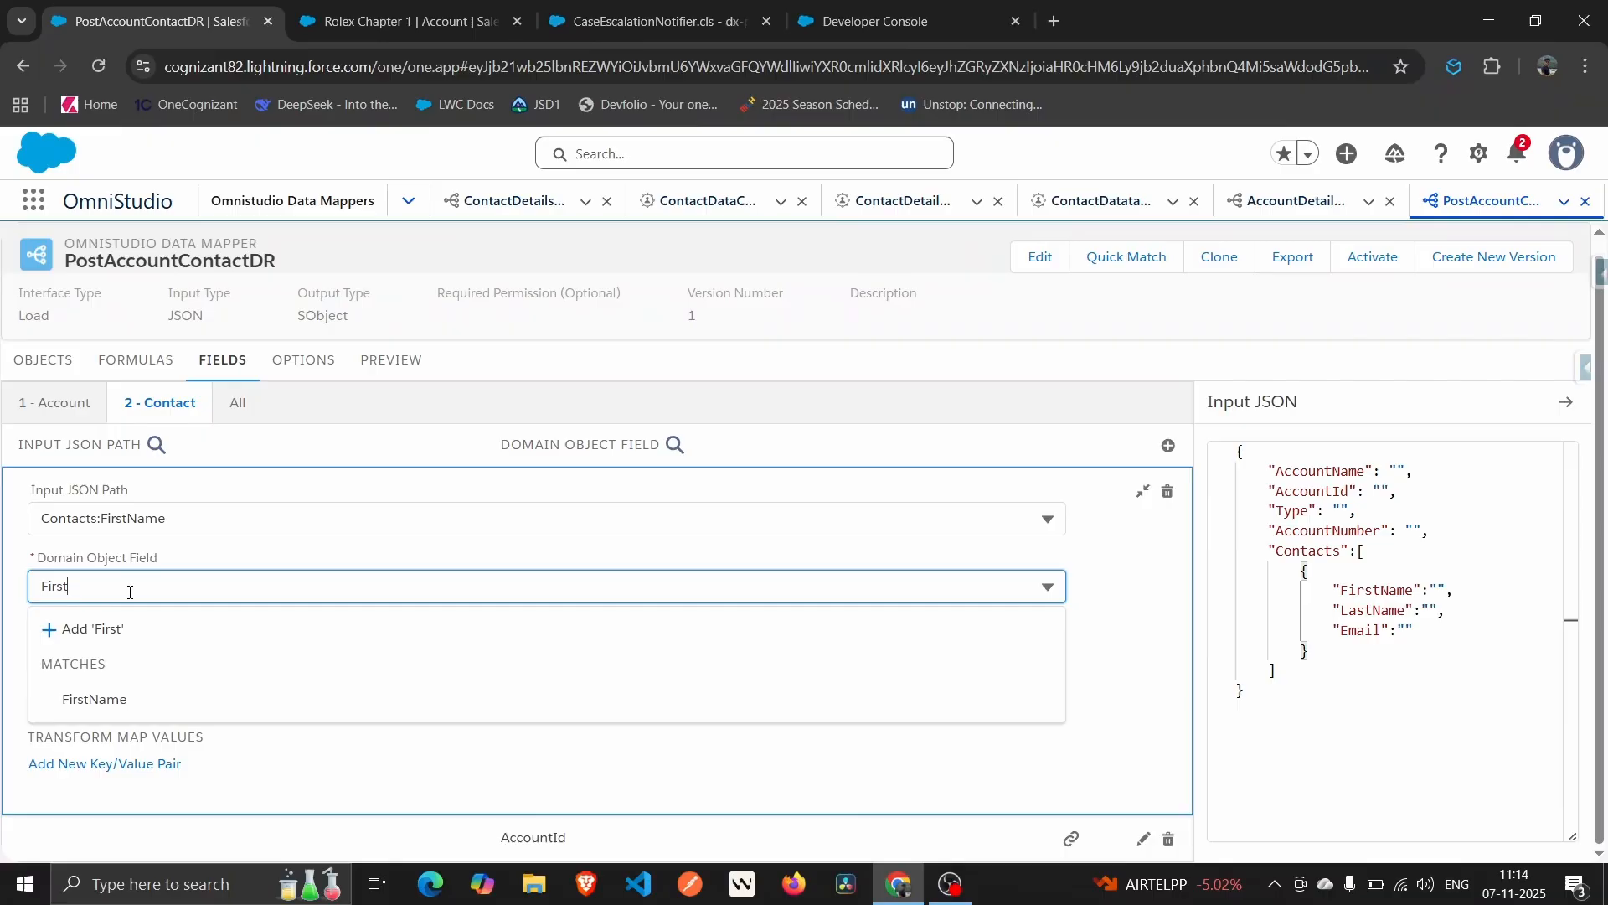
pyautogui.click(96, 699)
# Map Contacts:LastName to LastName and Contacts:Email to Email on the Contact.
pyautogui.click(1168, 445)
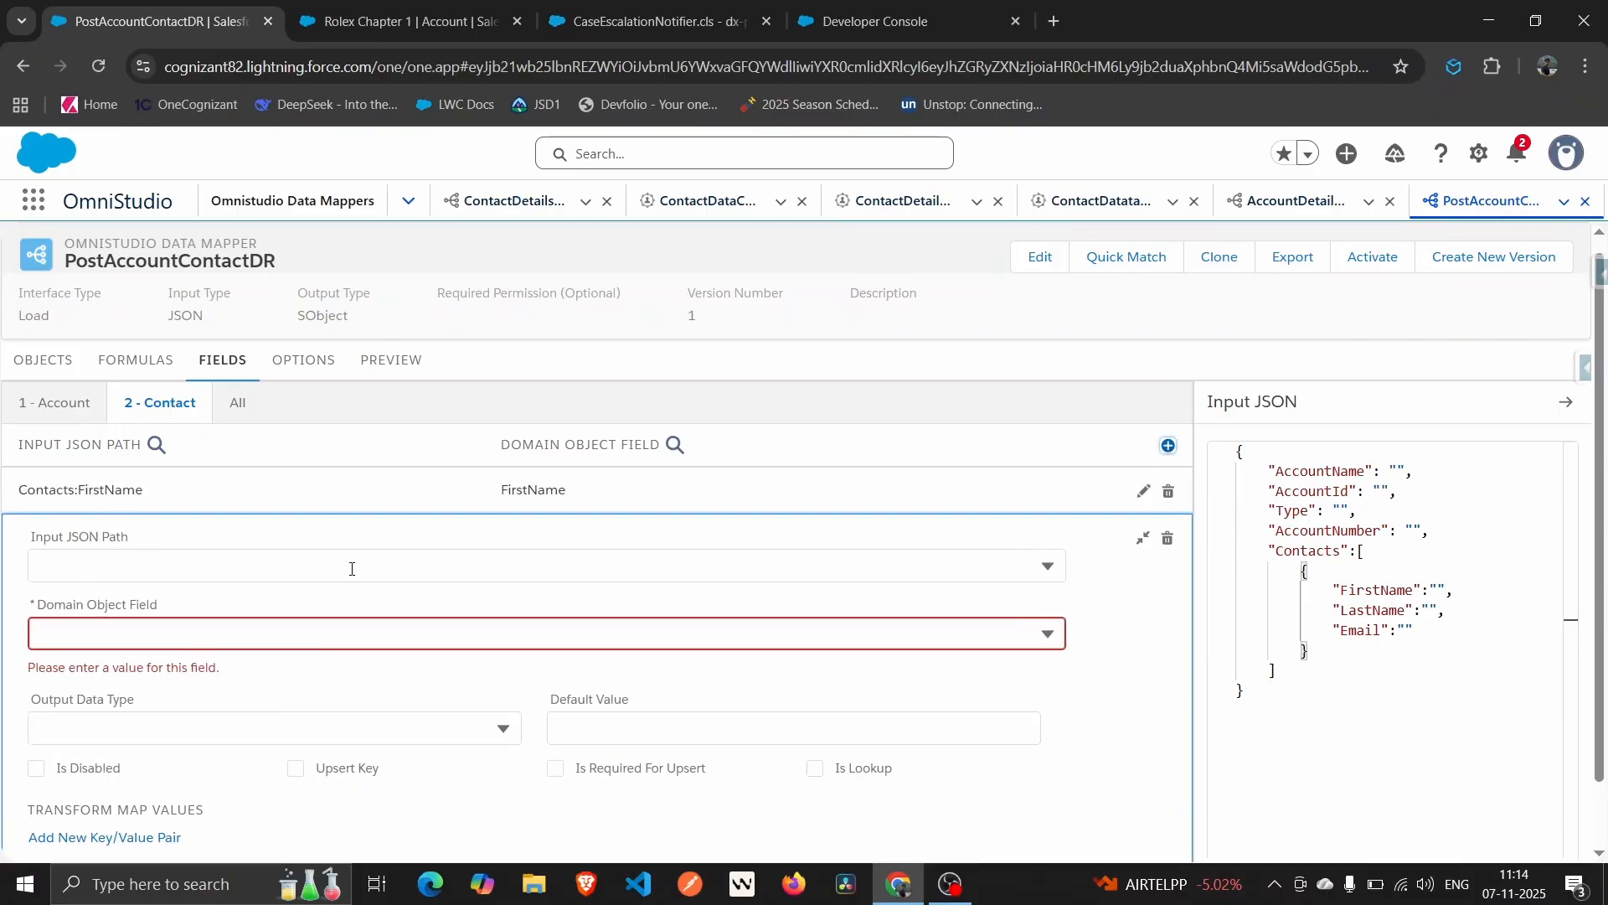
pyautogui.click(349, 563)
pyautogui.write('LastN')
pyautogui.click(225, 655)
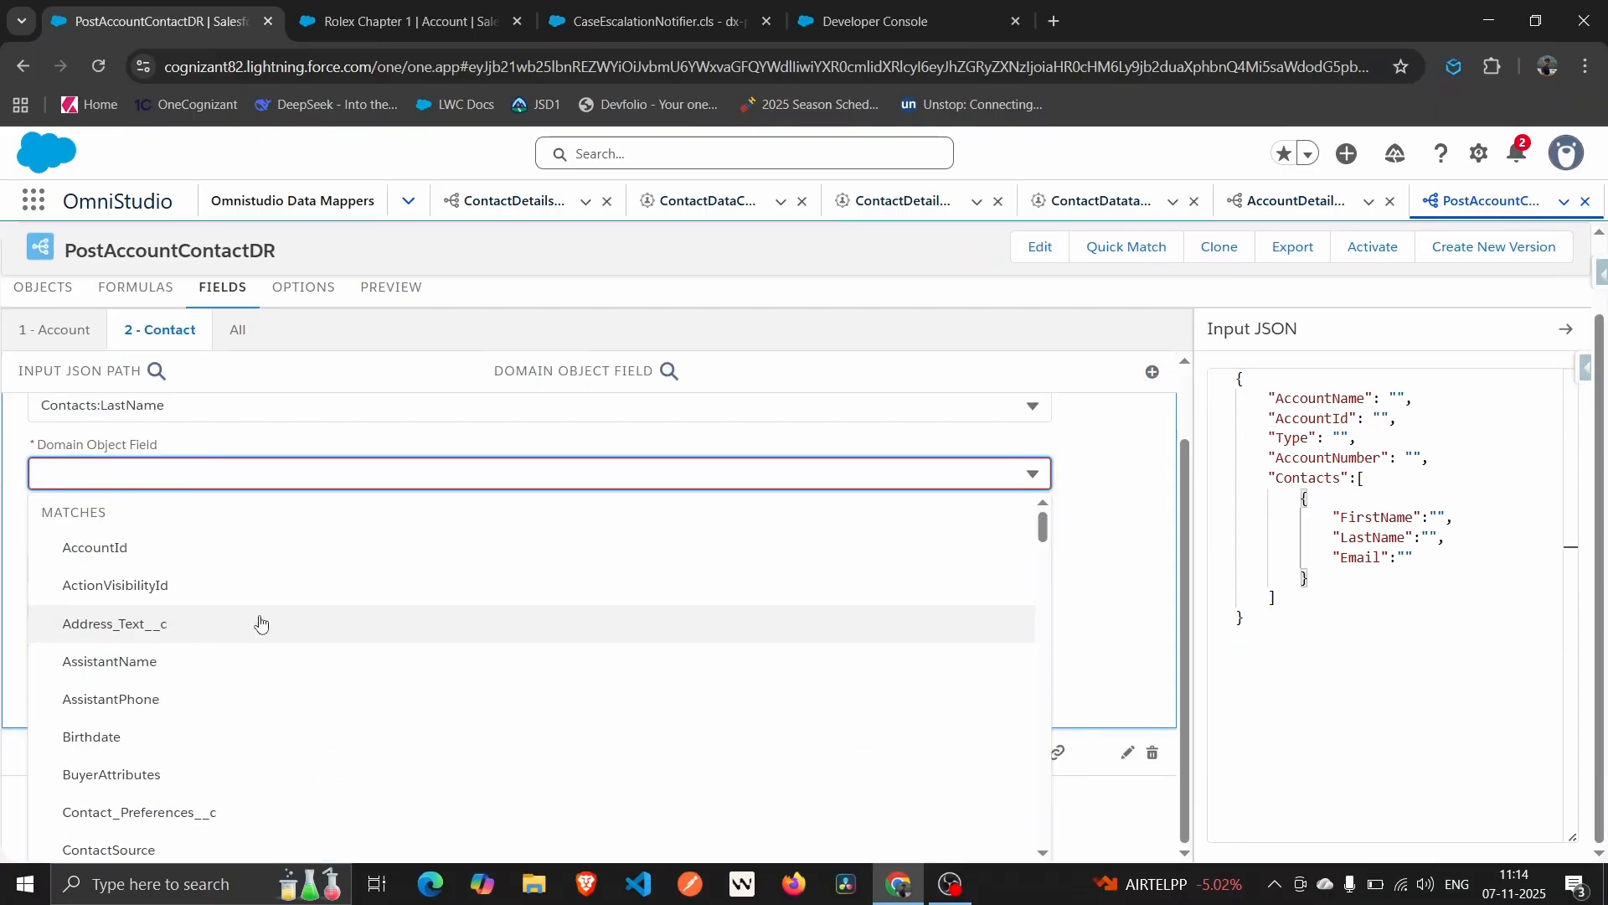
pyautogui.write('Las')
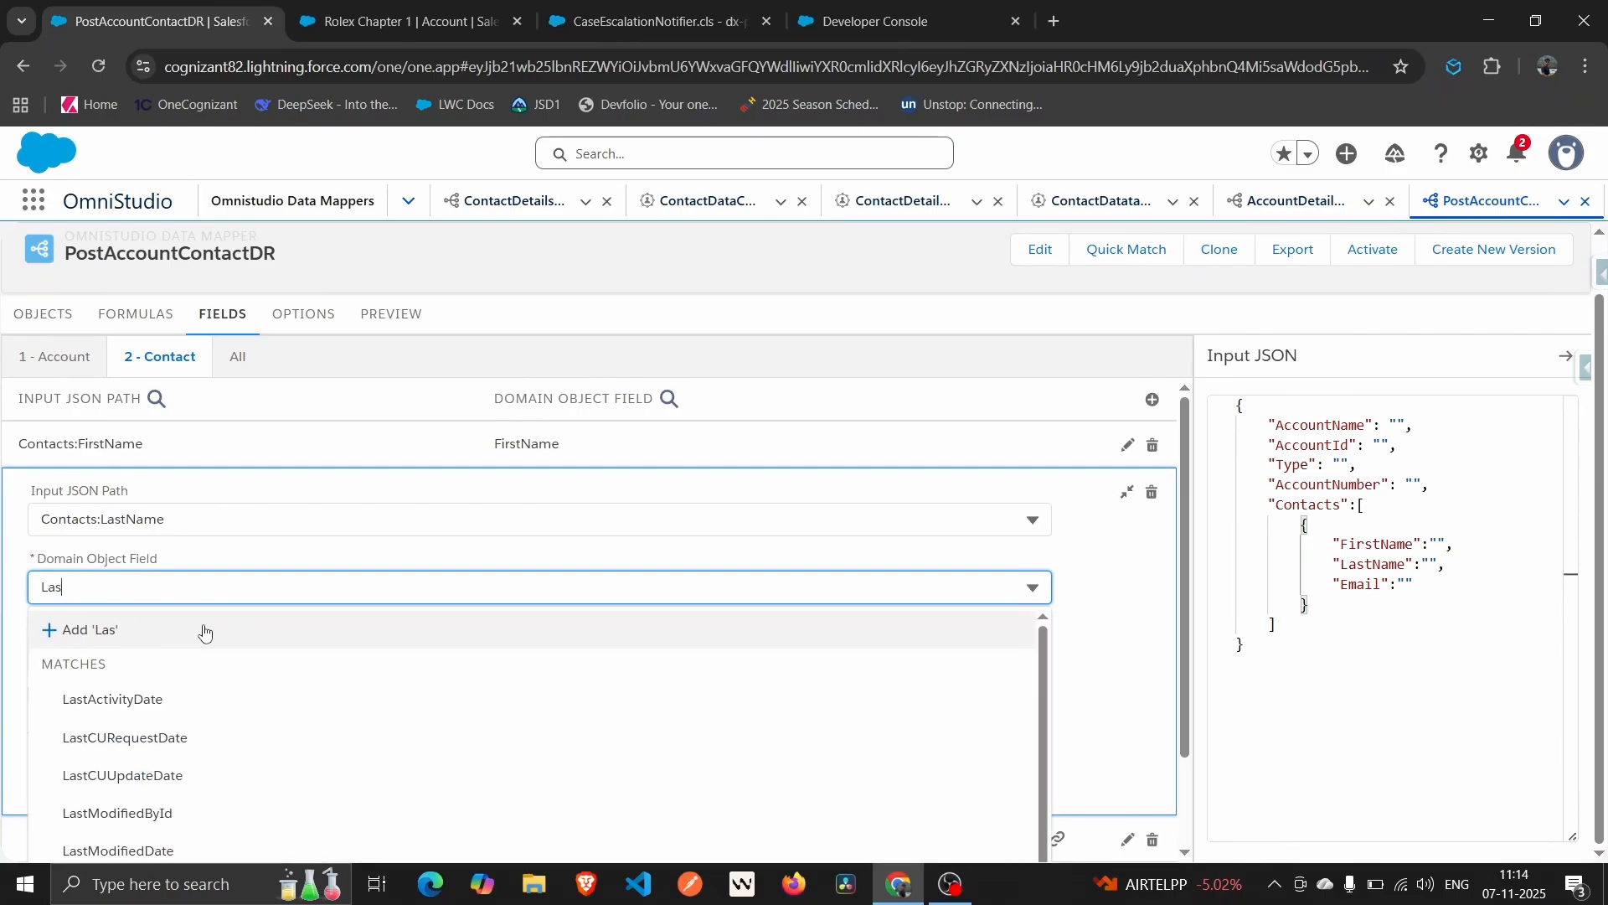
pyautogui.write('tNa')
pyautogui.click(83, 697)
pyautogui.click(1167, 400)
pyautogui.click(126, 560)
pyautogui.write('Email')
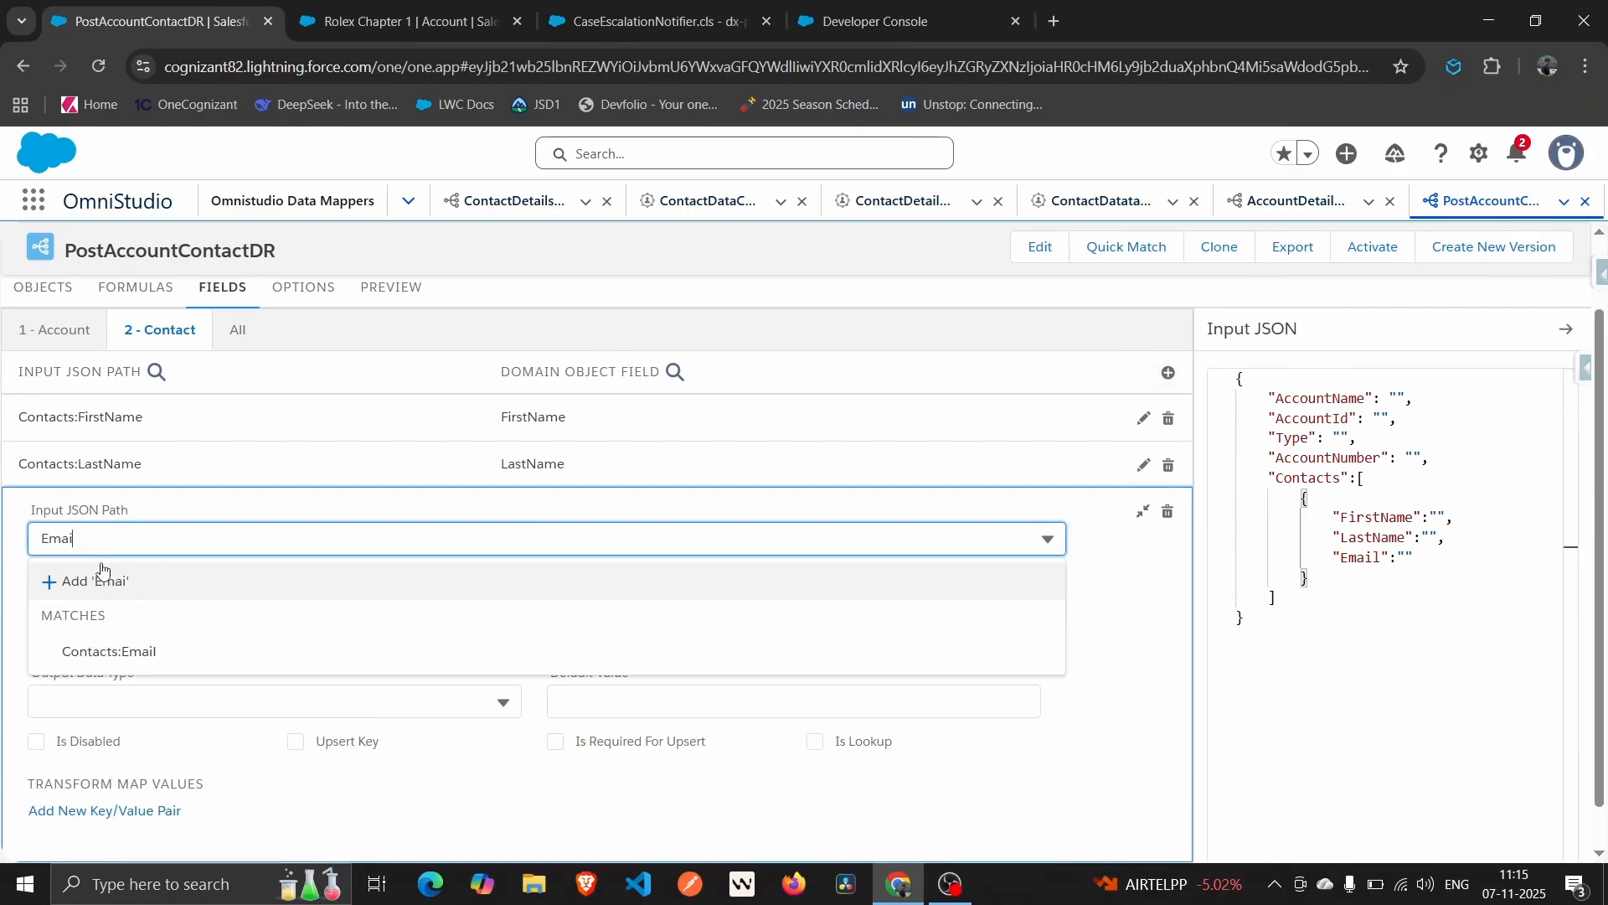
pyautogui.click(107, 650)
pyautogui.write('Email')
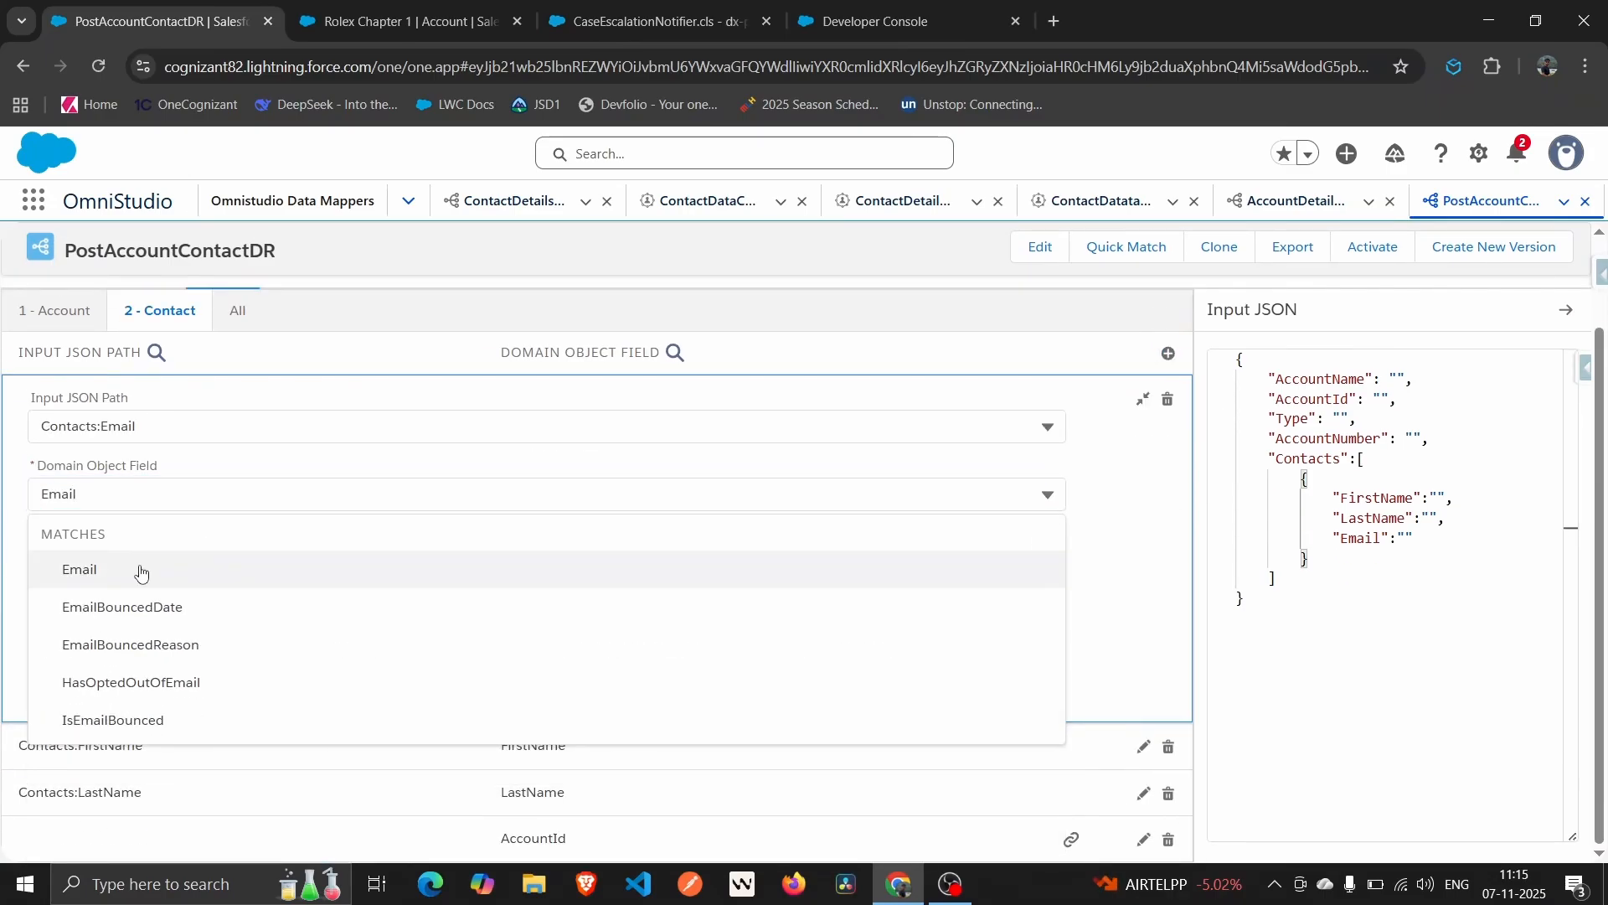
pyautogui.click(136, 568)
pyautogui.scroll(2, 287, 444)
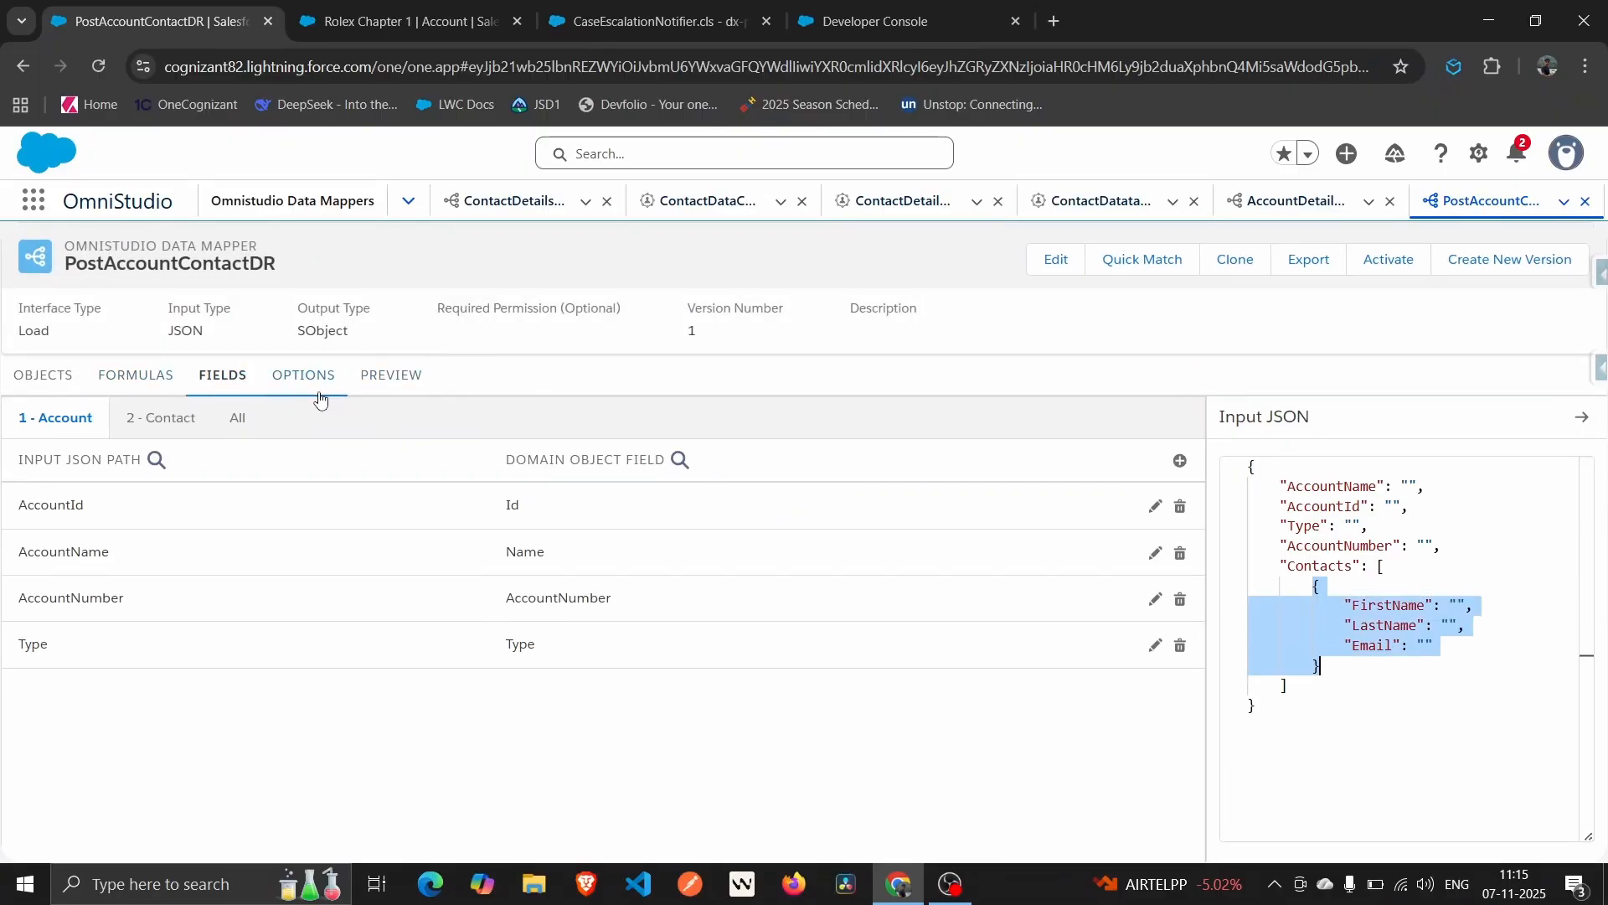
# In Preview, give the test contact a first name, last name and e-mail, then execute the load.
pyautogui.click(372, 384)
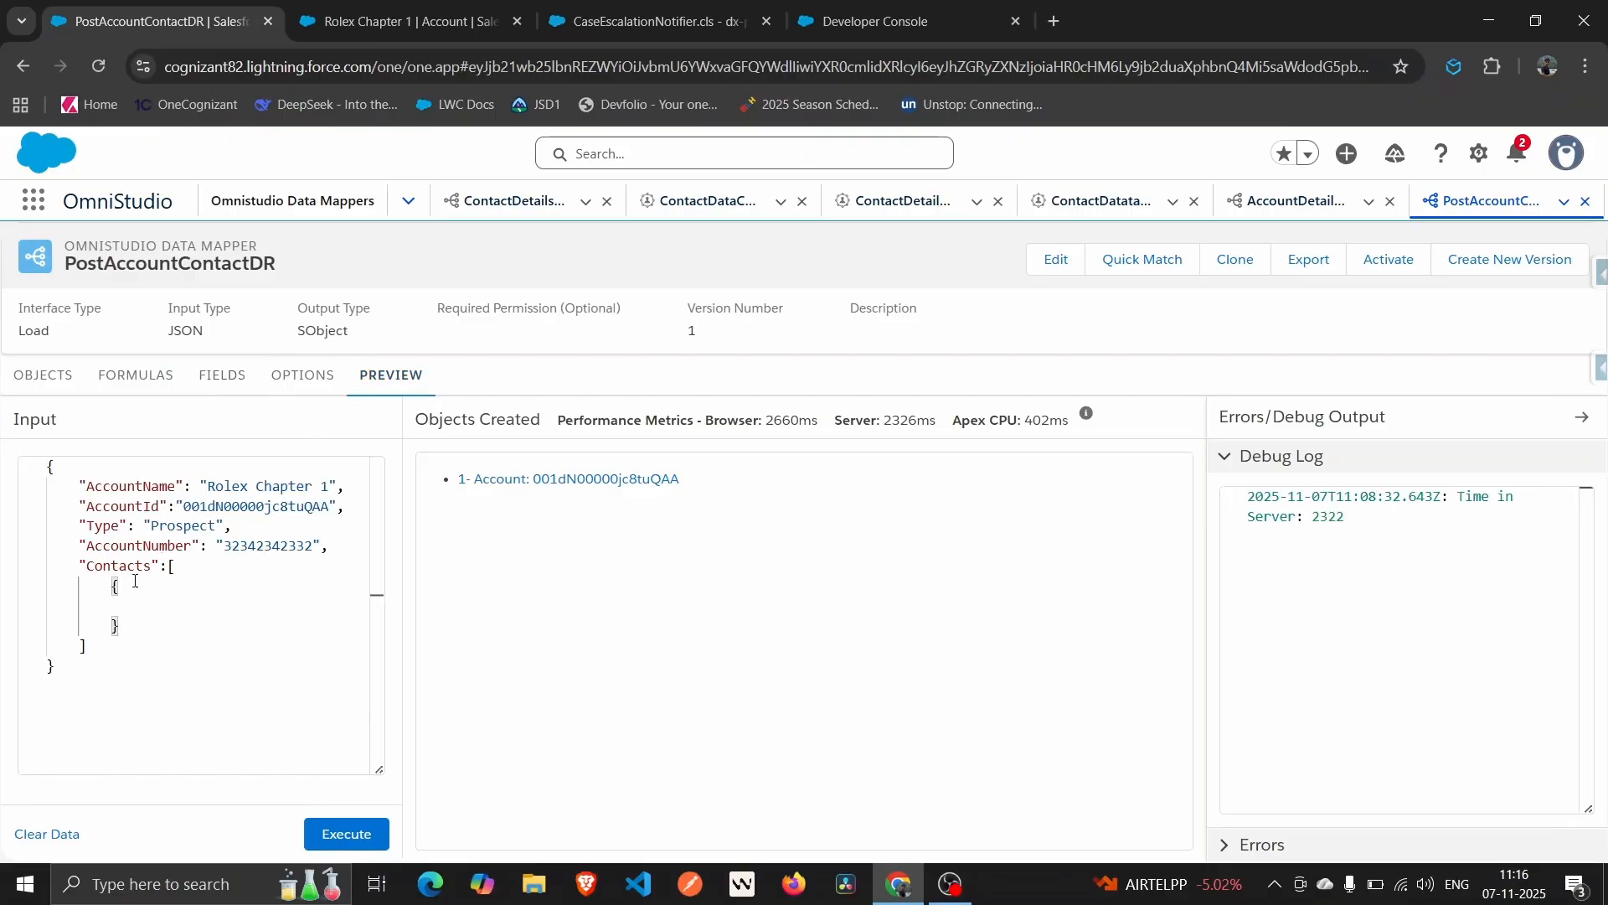
pyautogui.moveTo(101, 587); pyautogui.dragTo(136, 627)
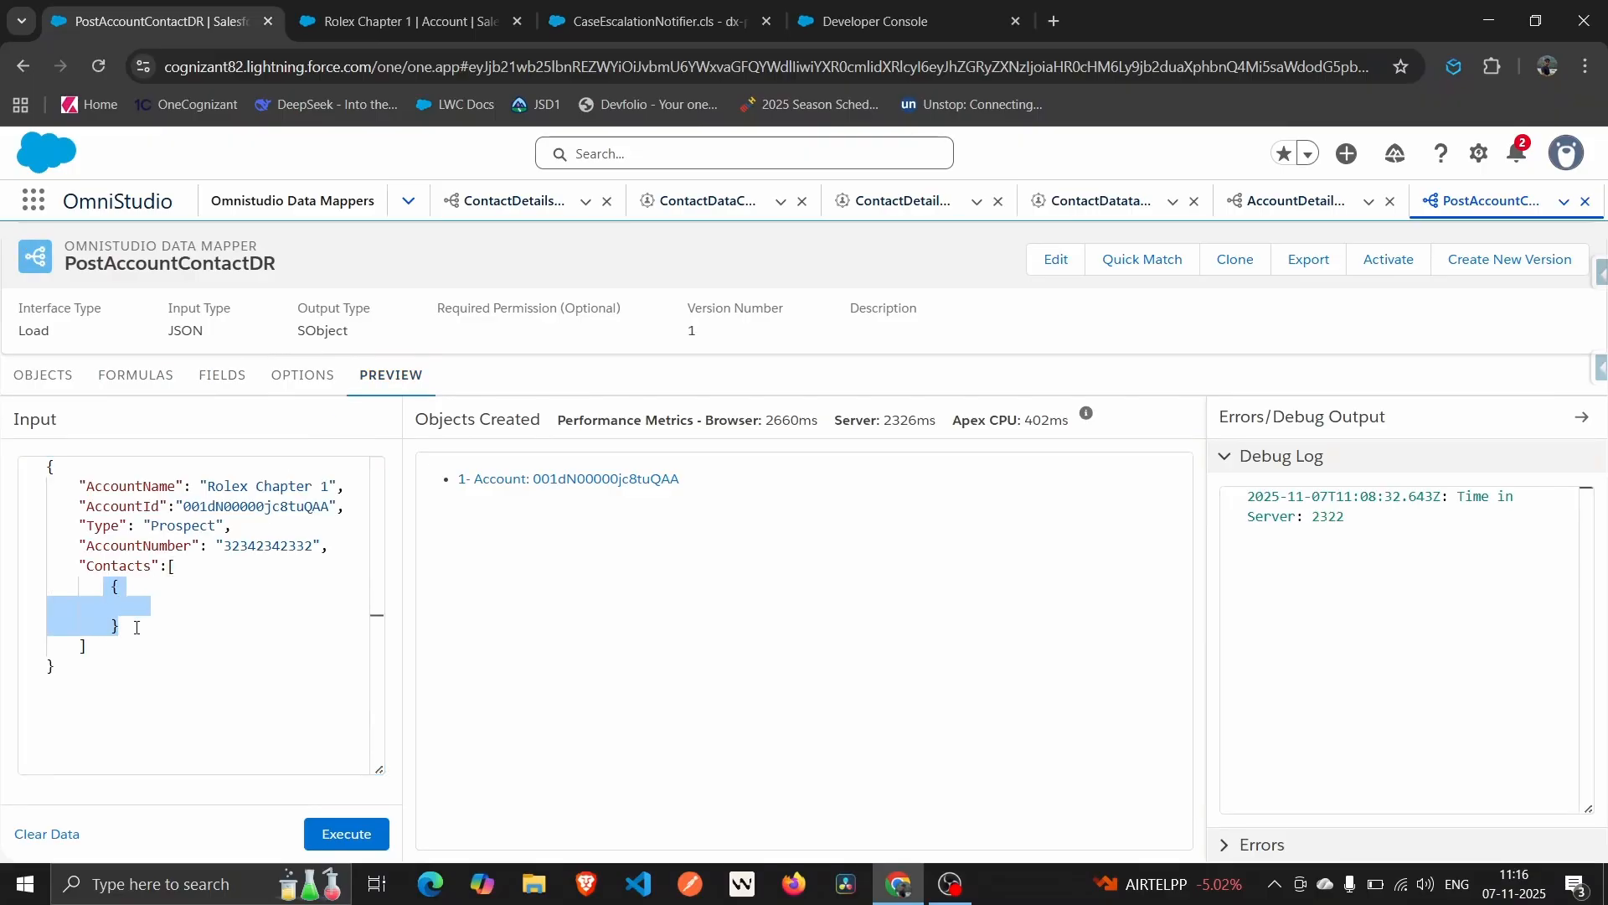
pyautogui.write('{         "FirstName": "",         "LastName": "",         "Email": ""     }')
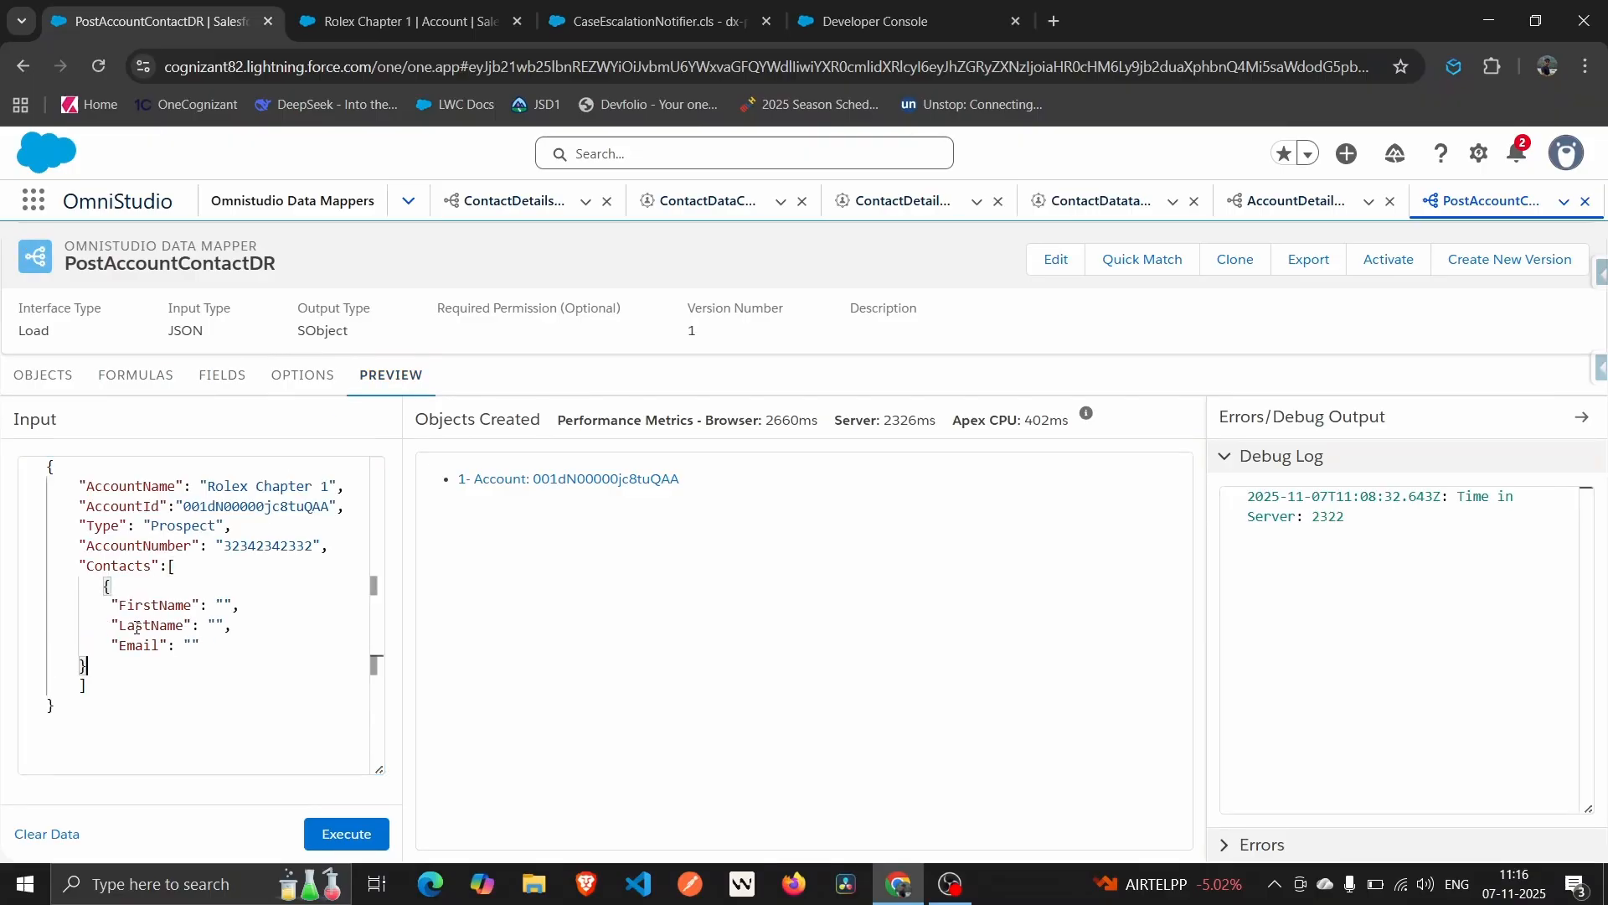
pyautogui.click(223, 604)
pyautogui.click(217, 626)
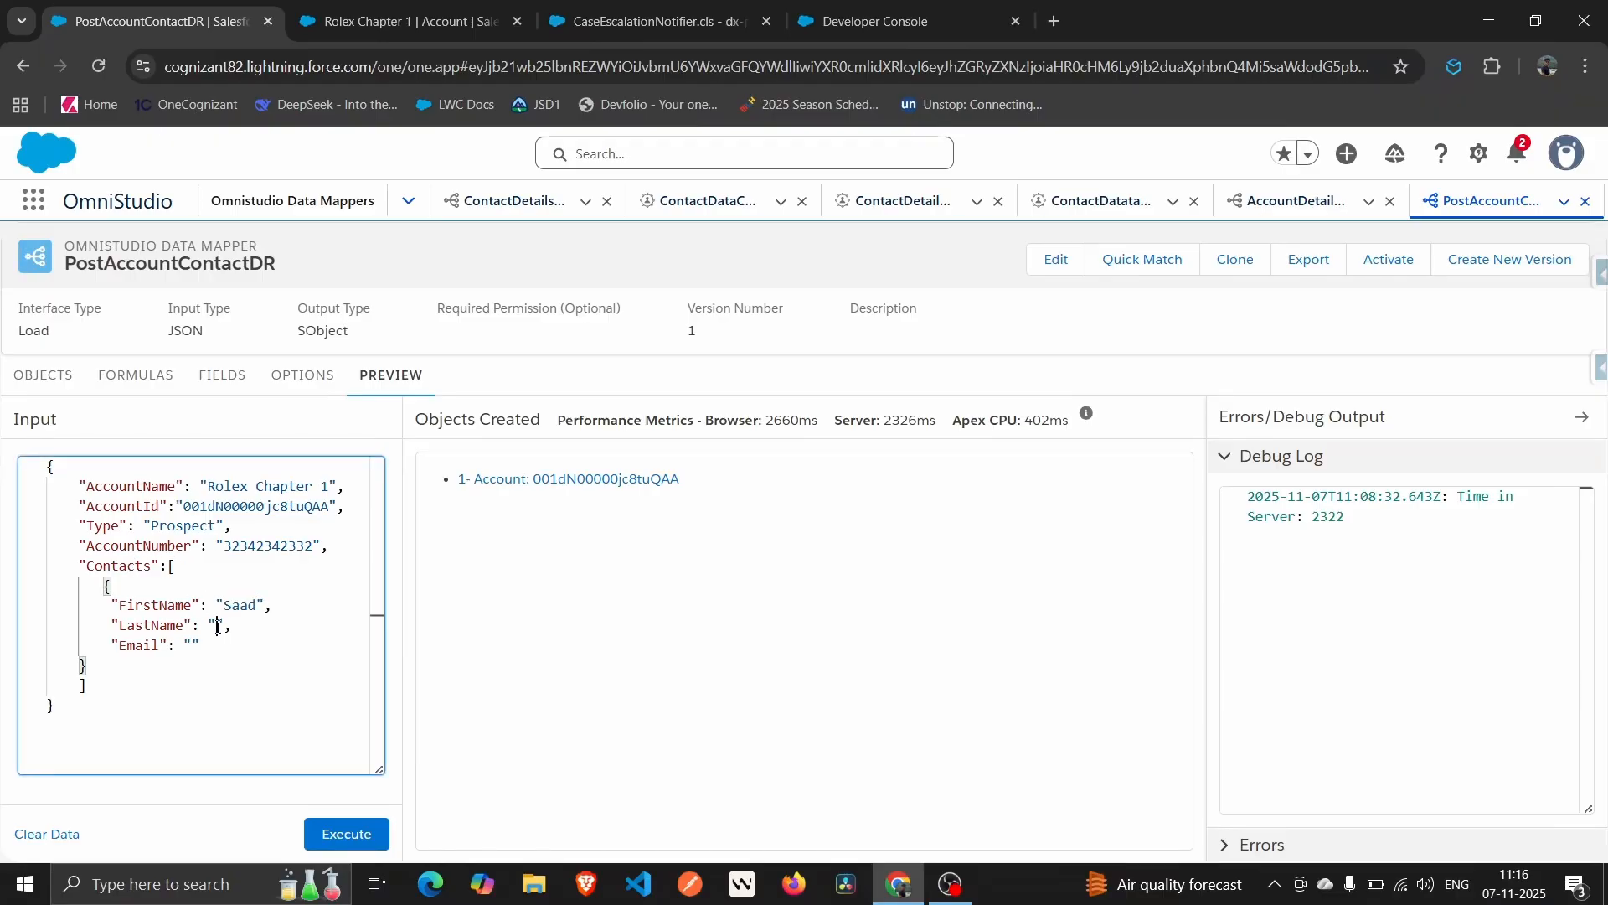
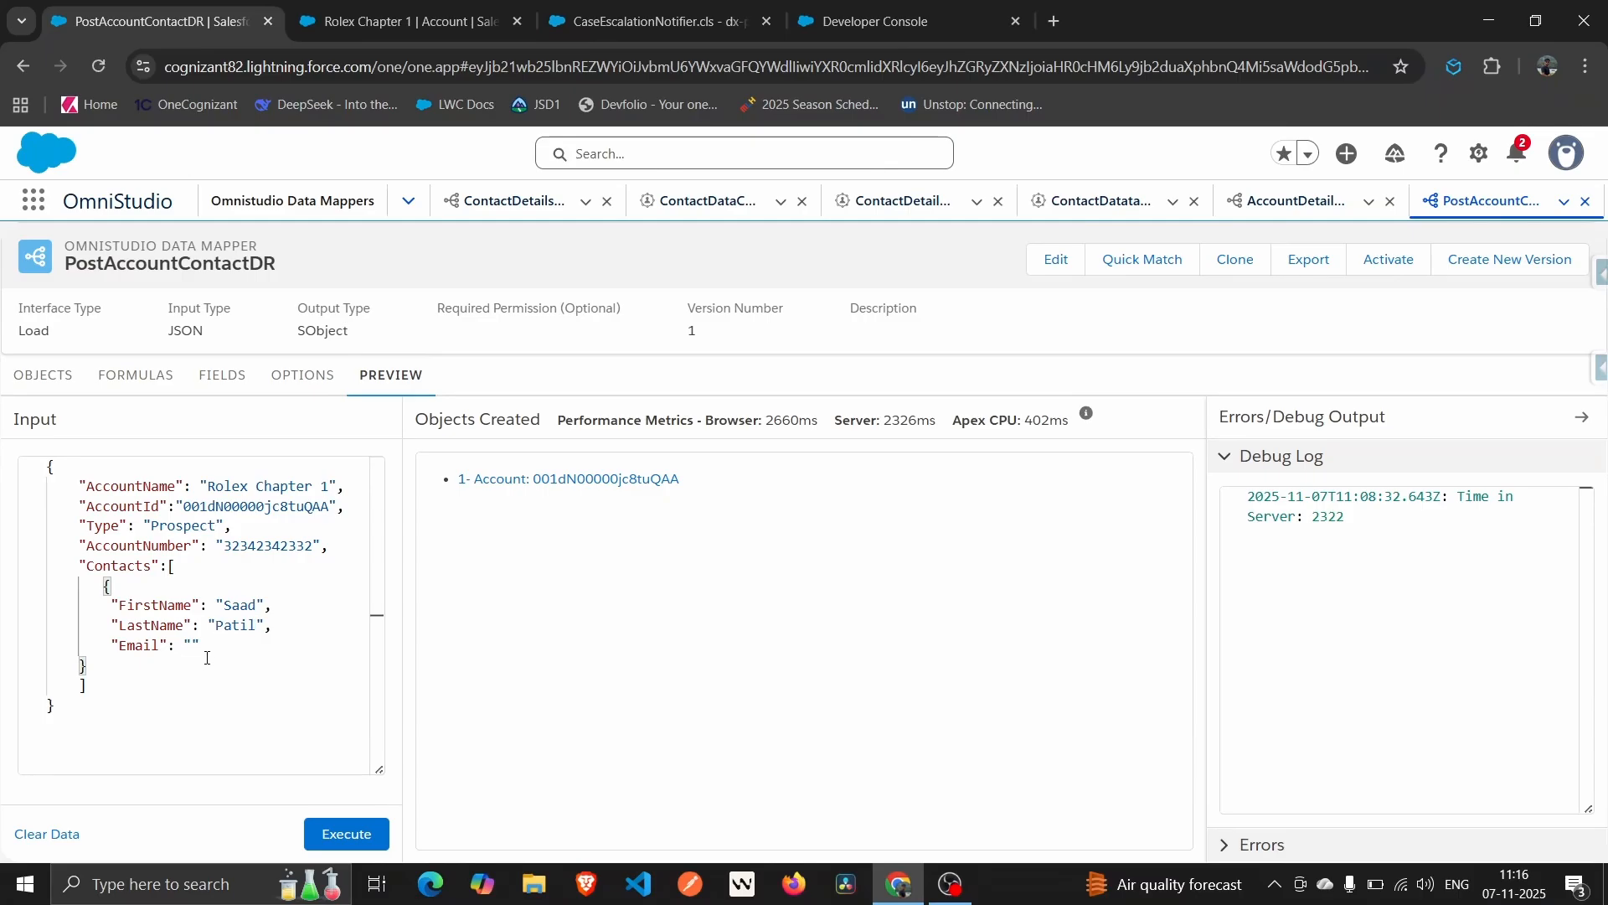
pyautogui.click(193, 644)
pyautogui.click(220, 679)
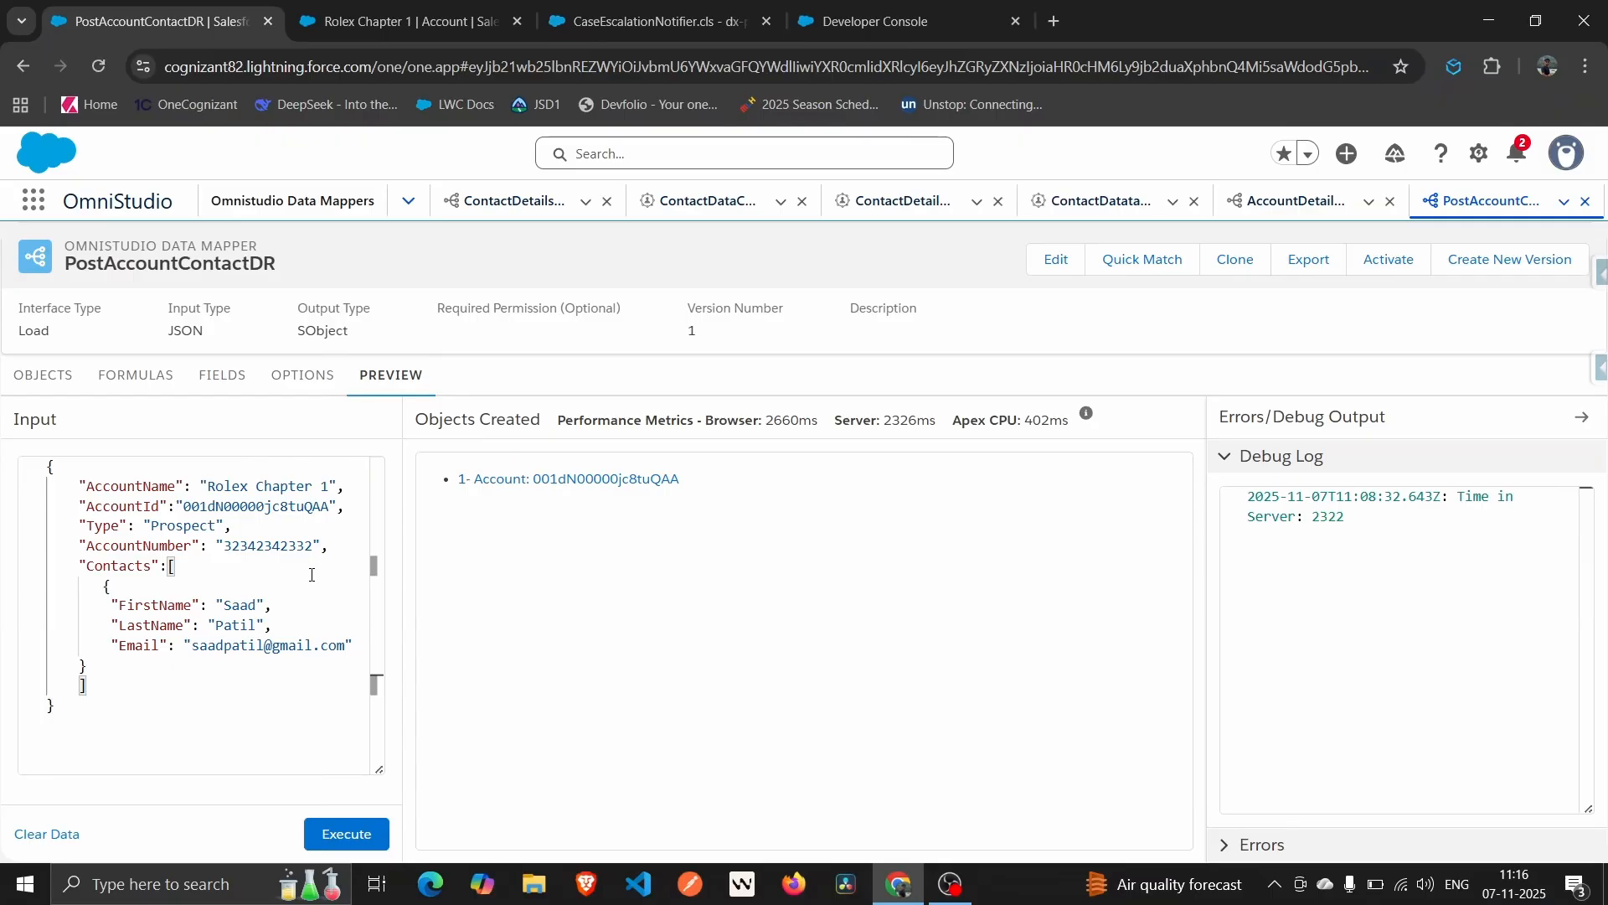
pyautogui.click(354, 843)
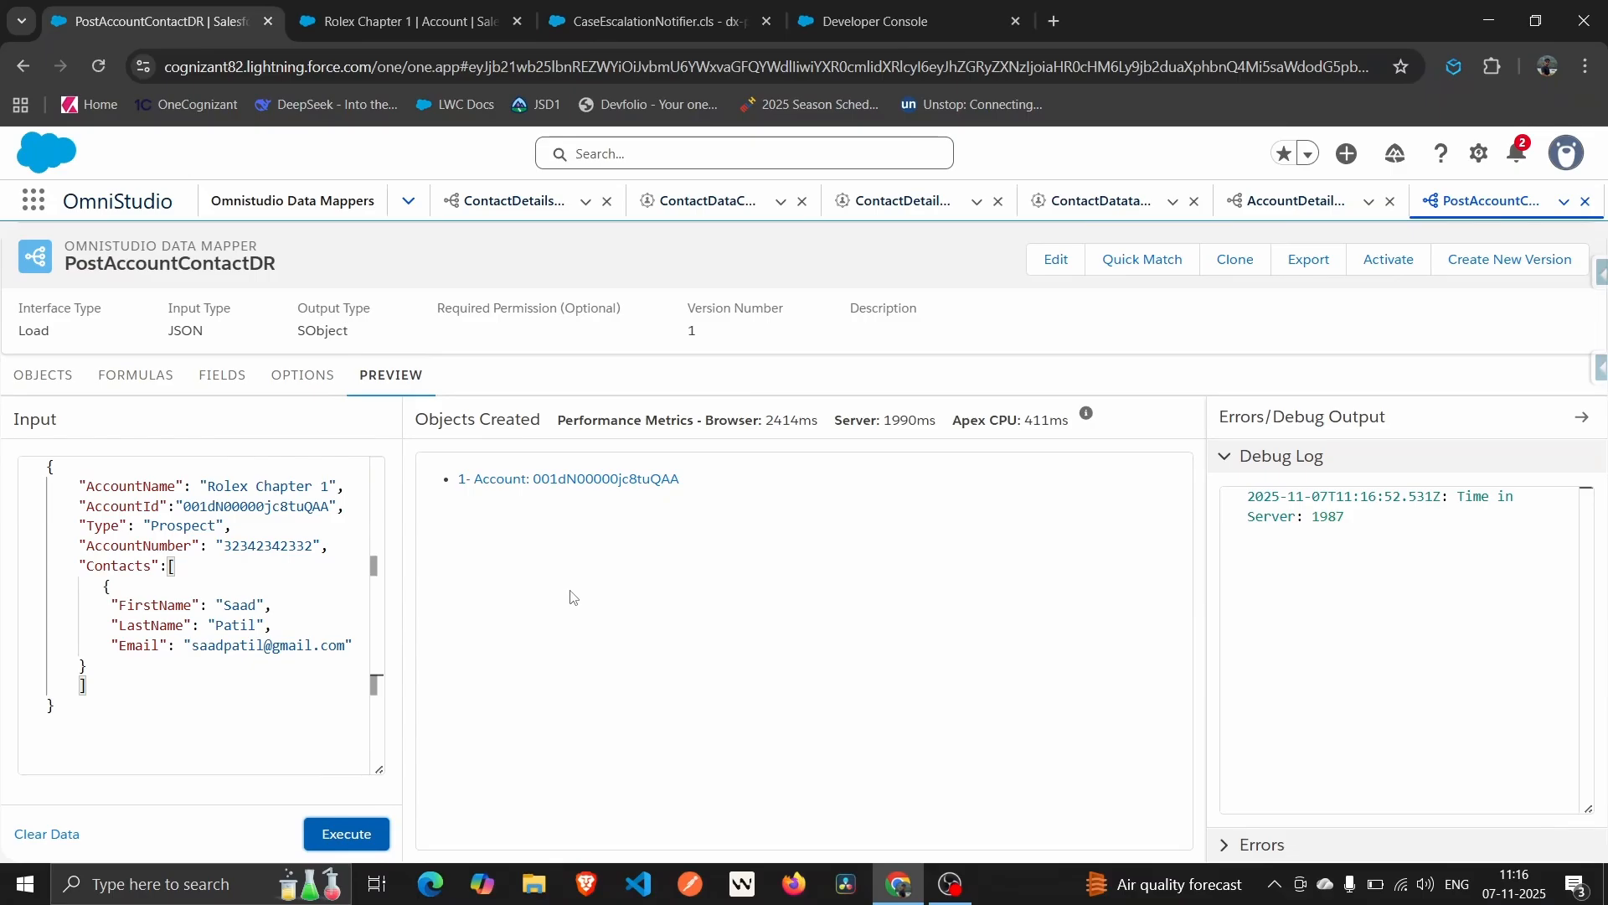
# Expand the preview Errors to read the Individual record type / Person accounts error.
pyautogui.click(1265, 860)
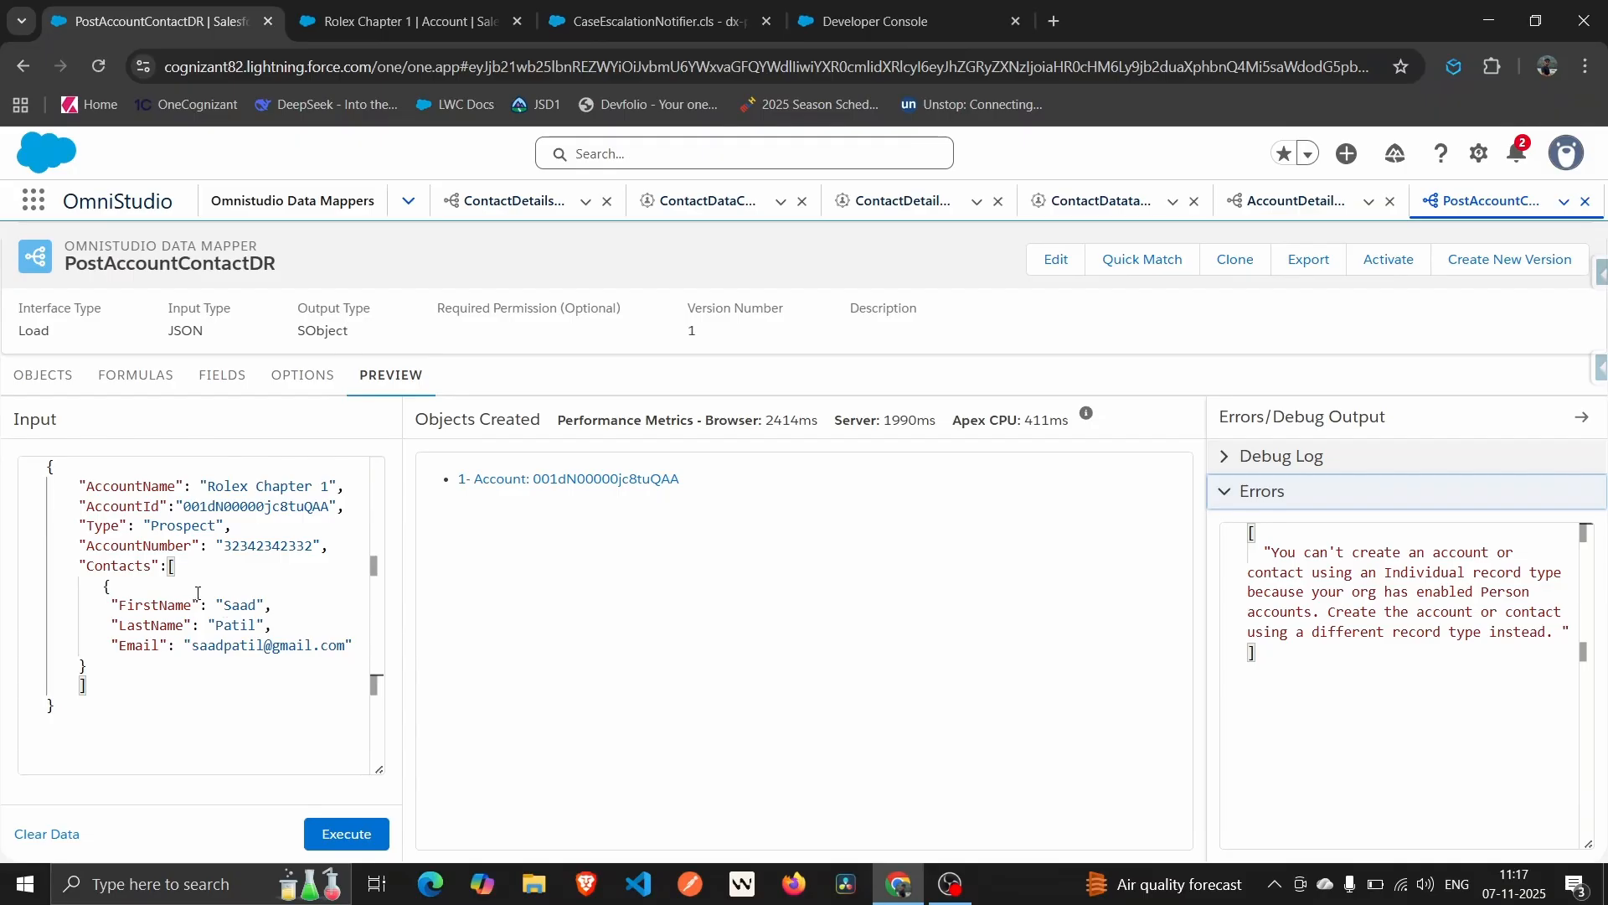
pyautogui.click(352, 643)
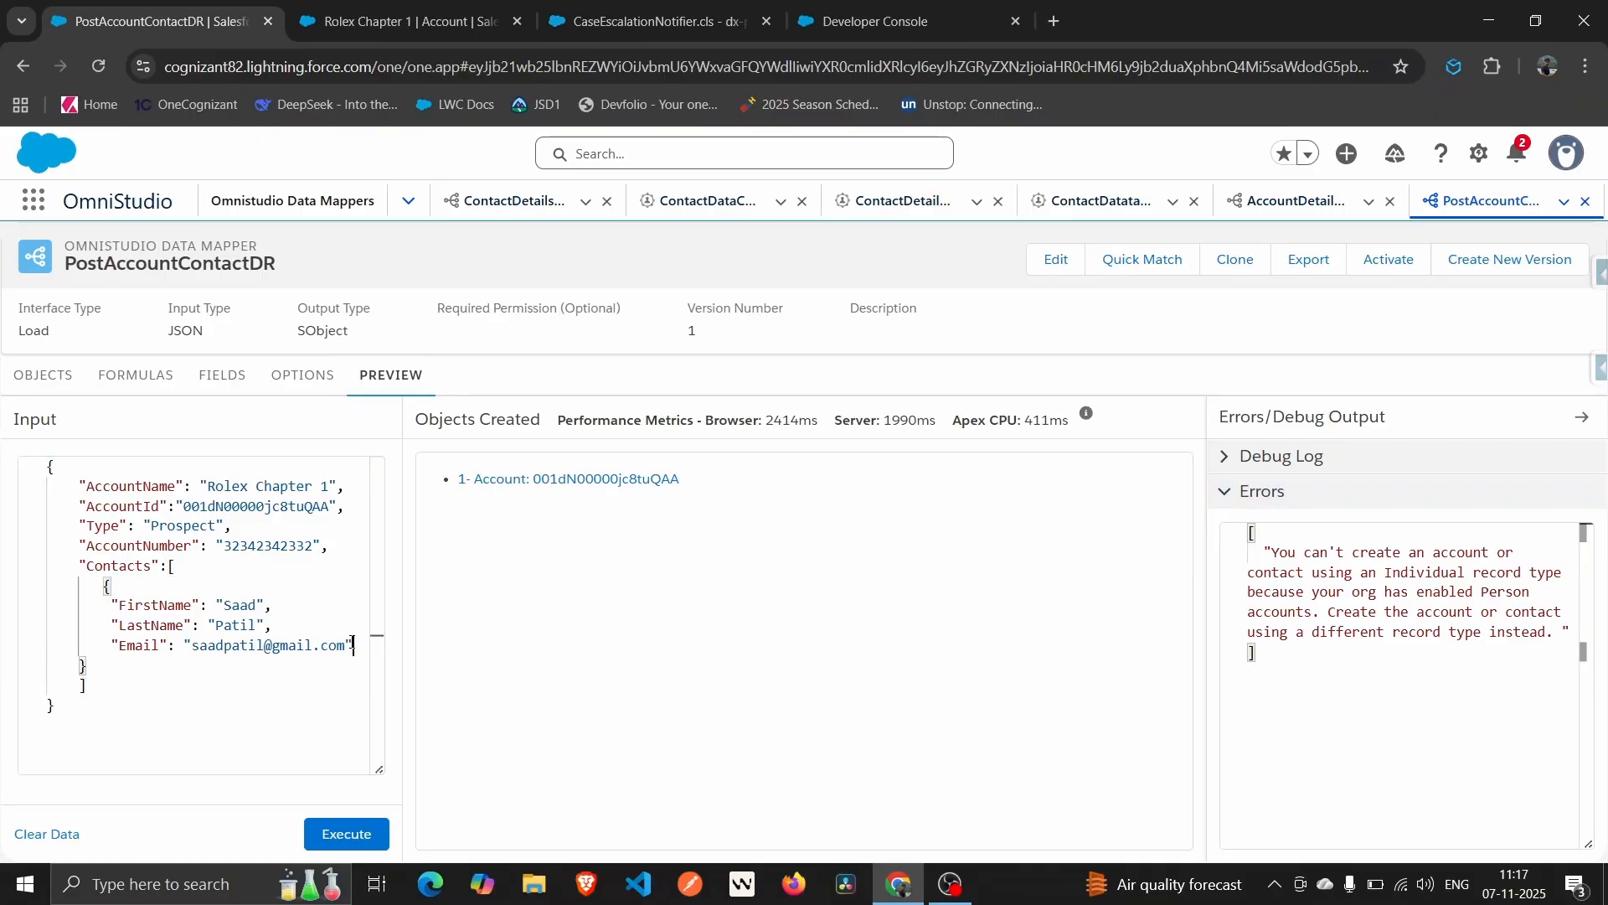
# Add a Contact mapping from input path RecordTypeId to the RecordTypeId field.
pyautogui.click(212, 390)
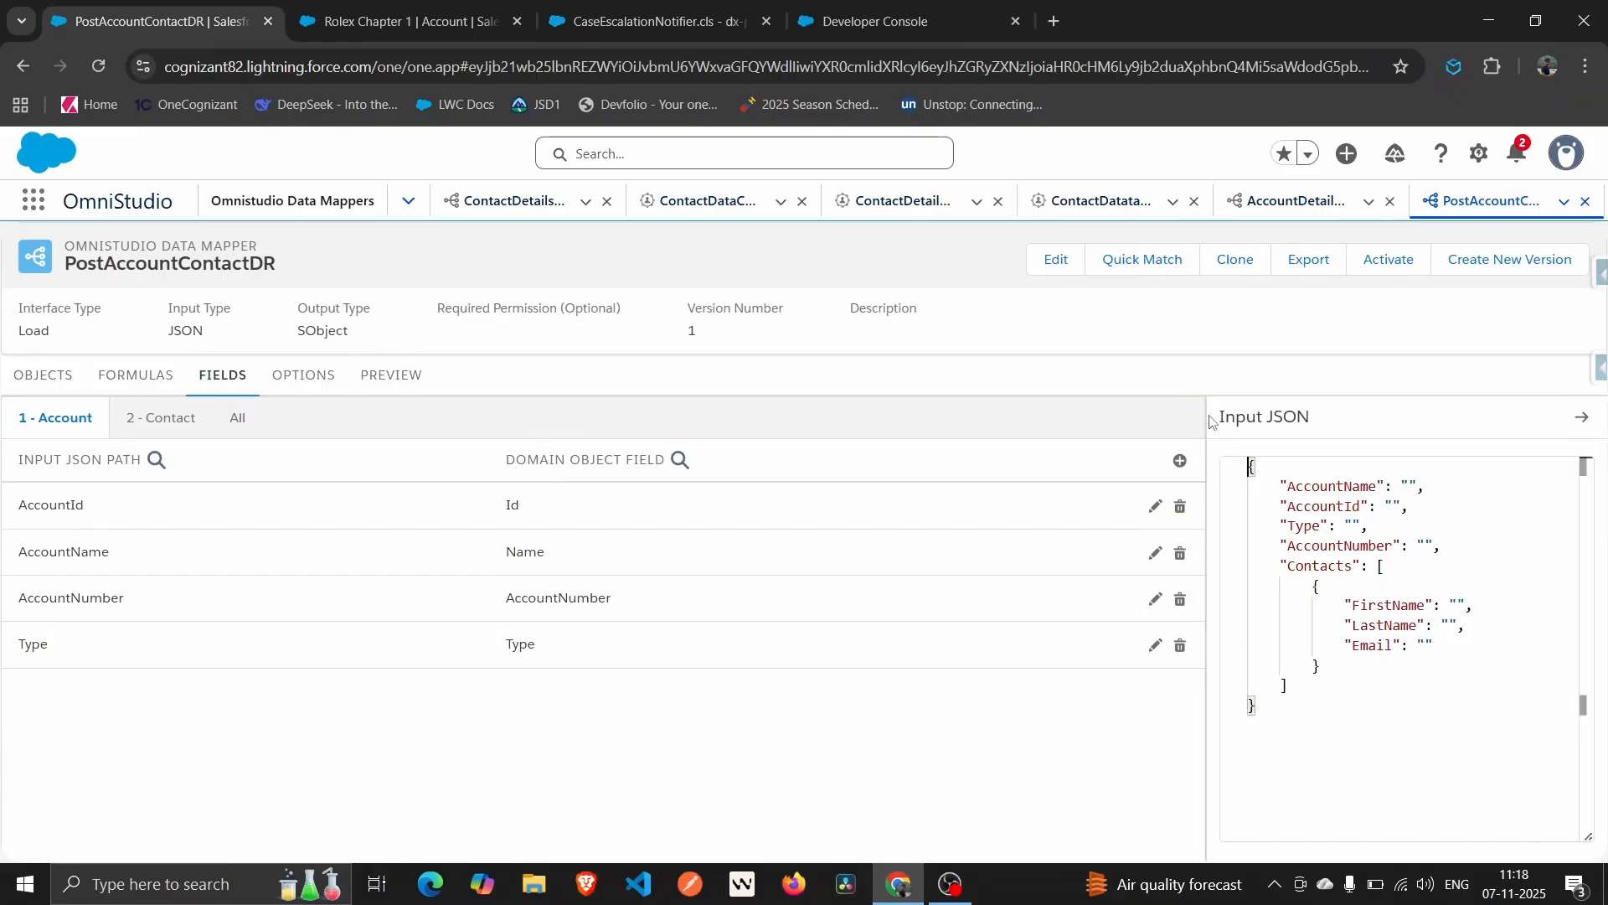
pyautogui.click(111, 415)
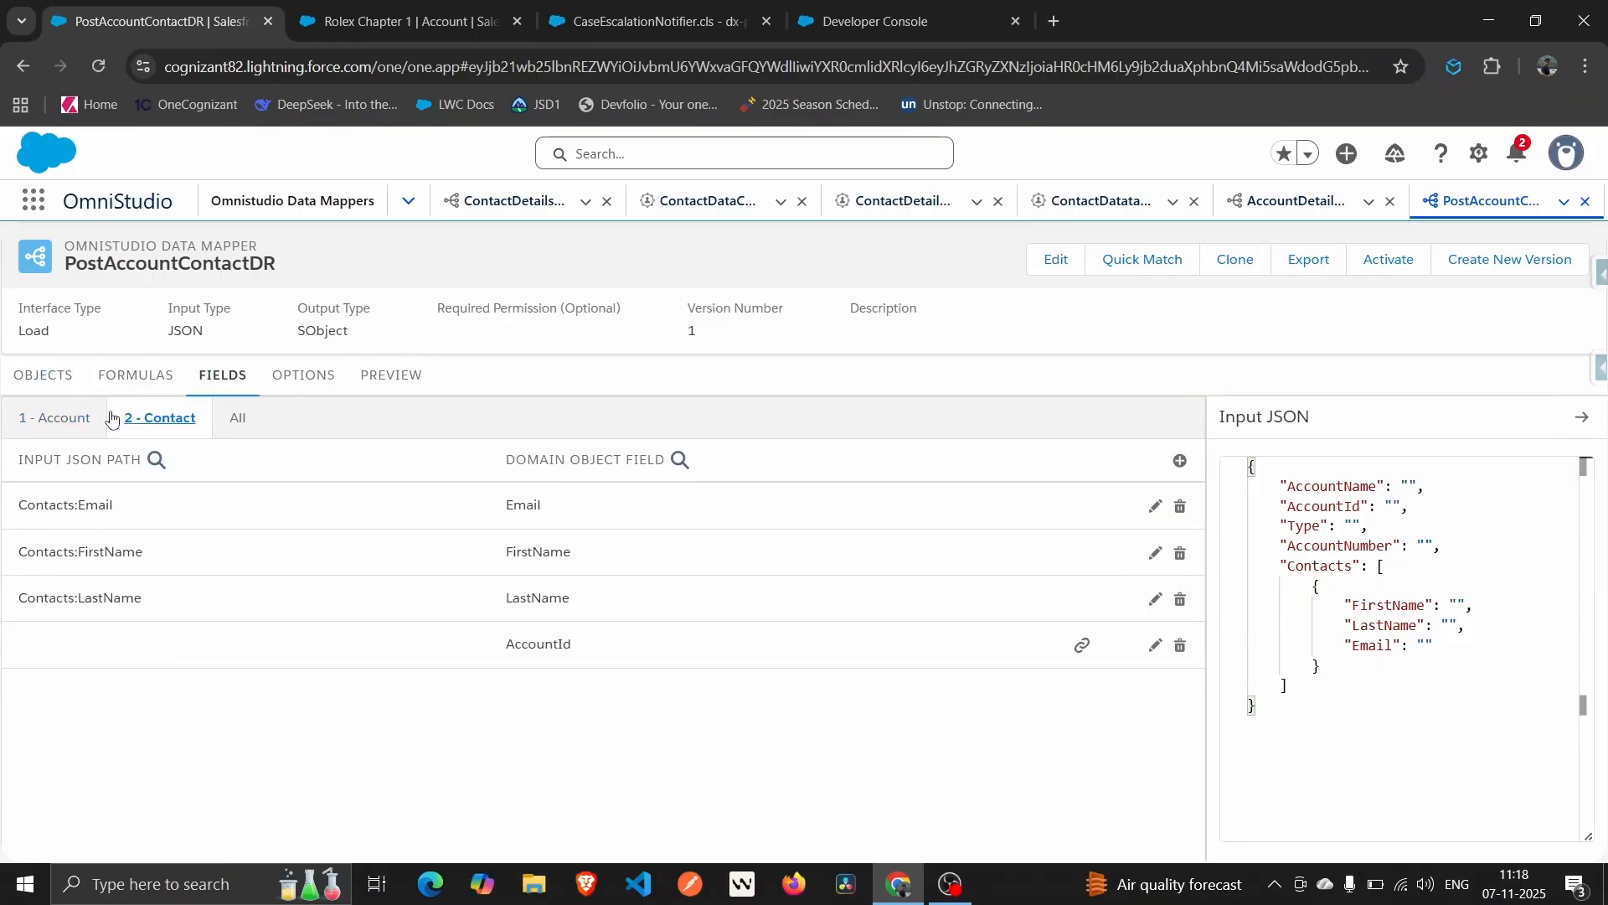
pyautogui.click(1180, 461)
pyautogui.click(323, 563)
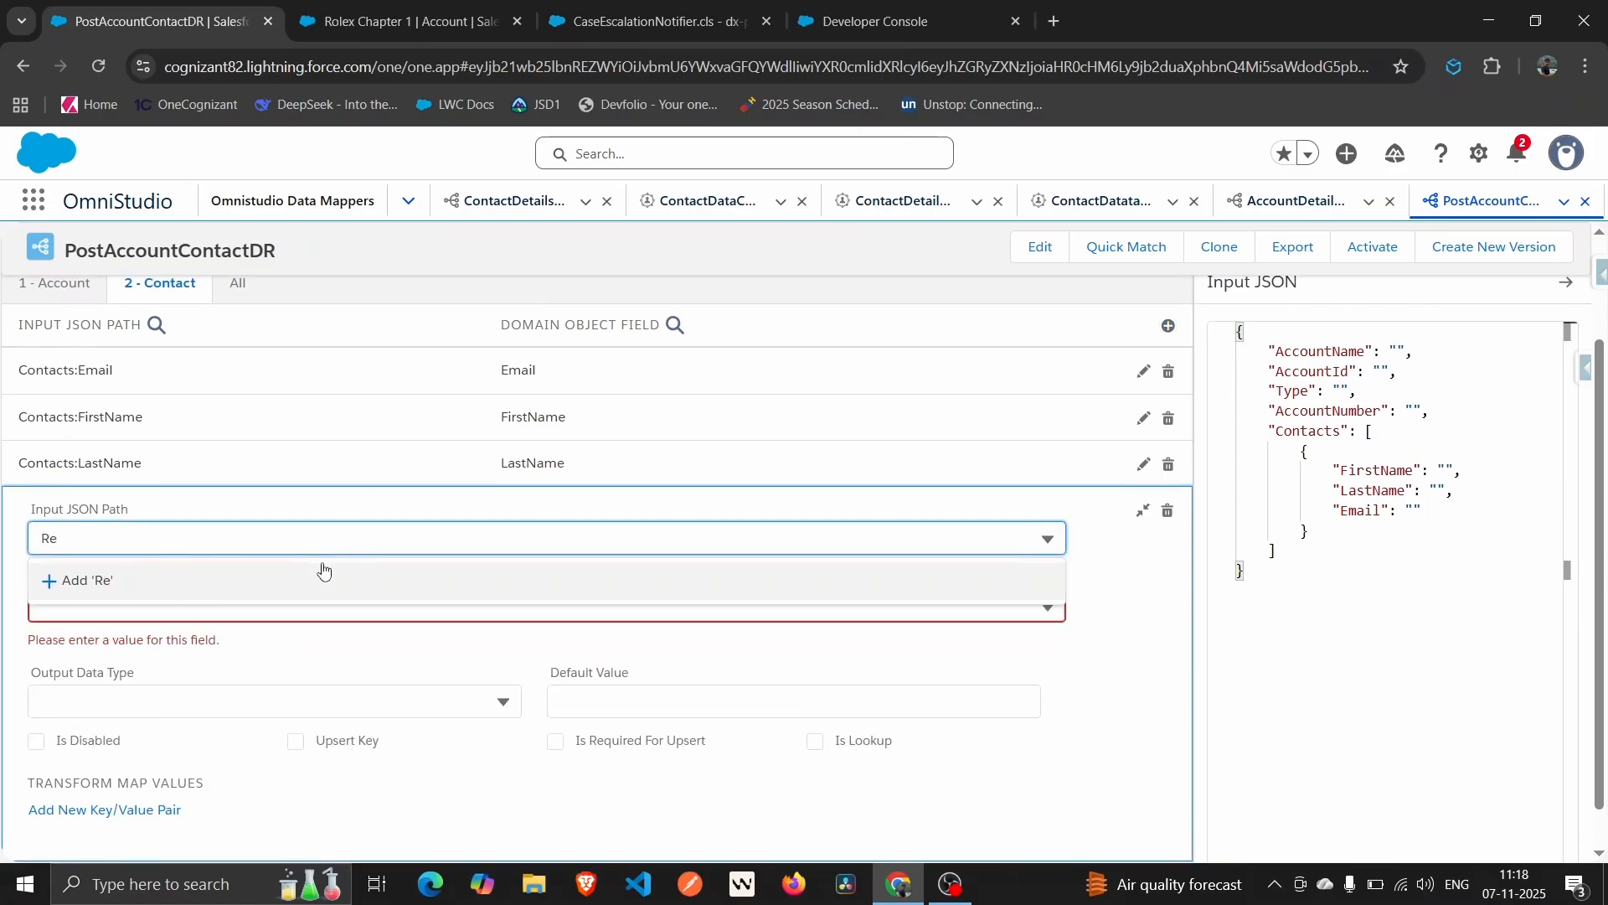
pyautogui.write('rd')
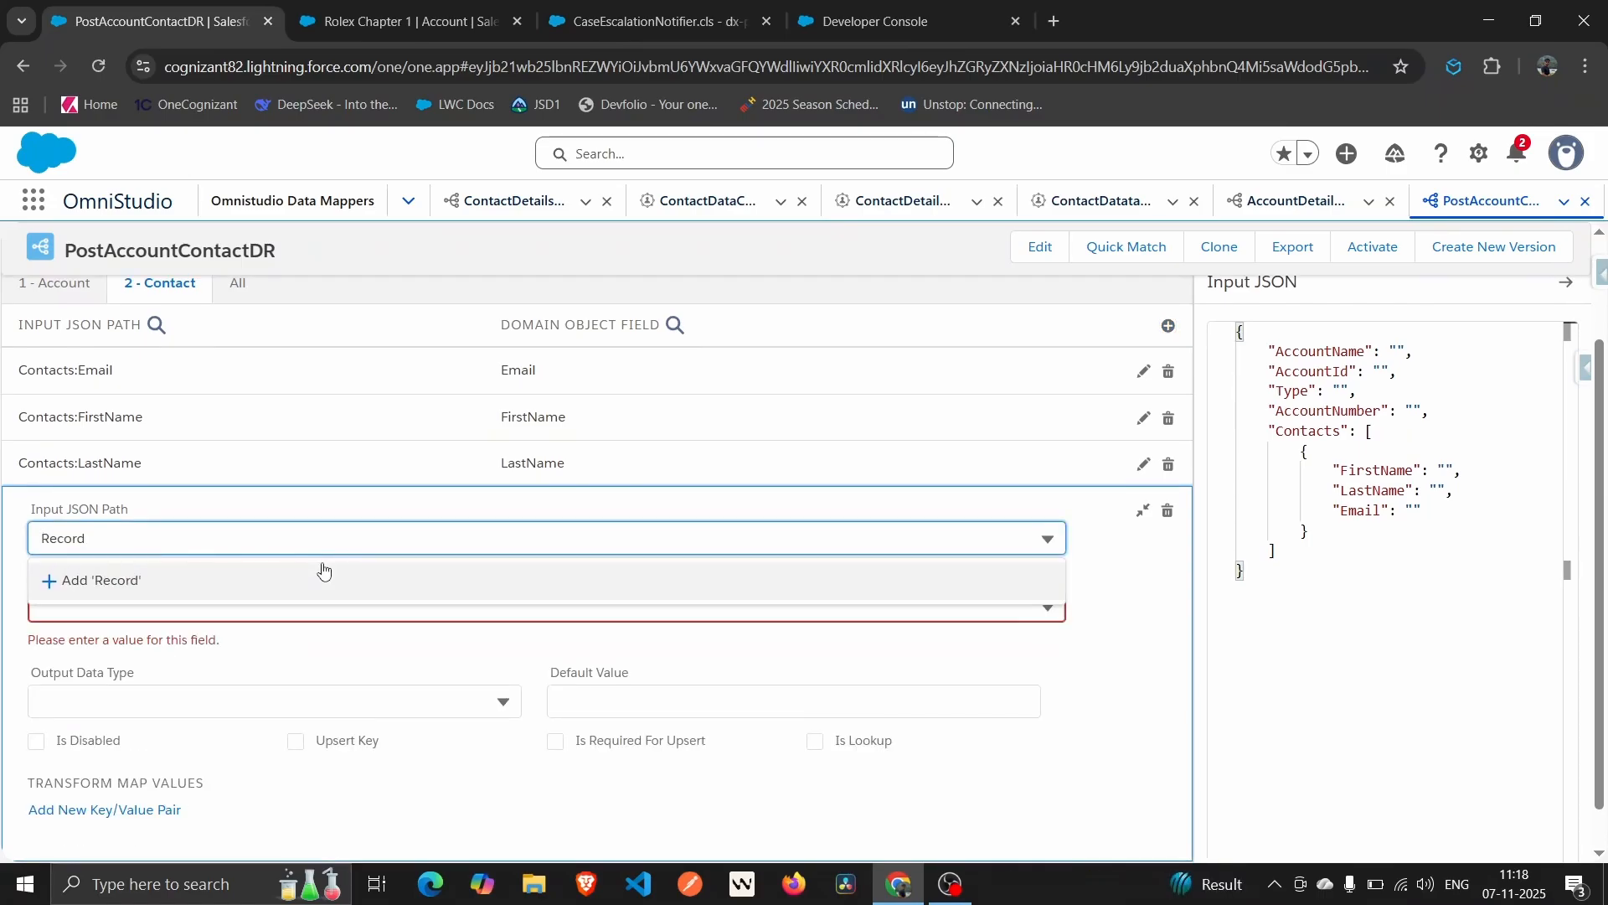
pyautogui.write('TypeId')
pyautogui.click(272, 589)
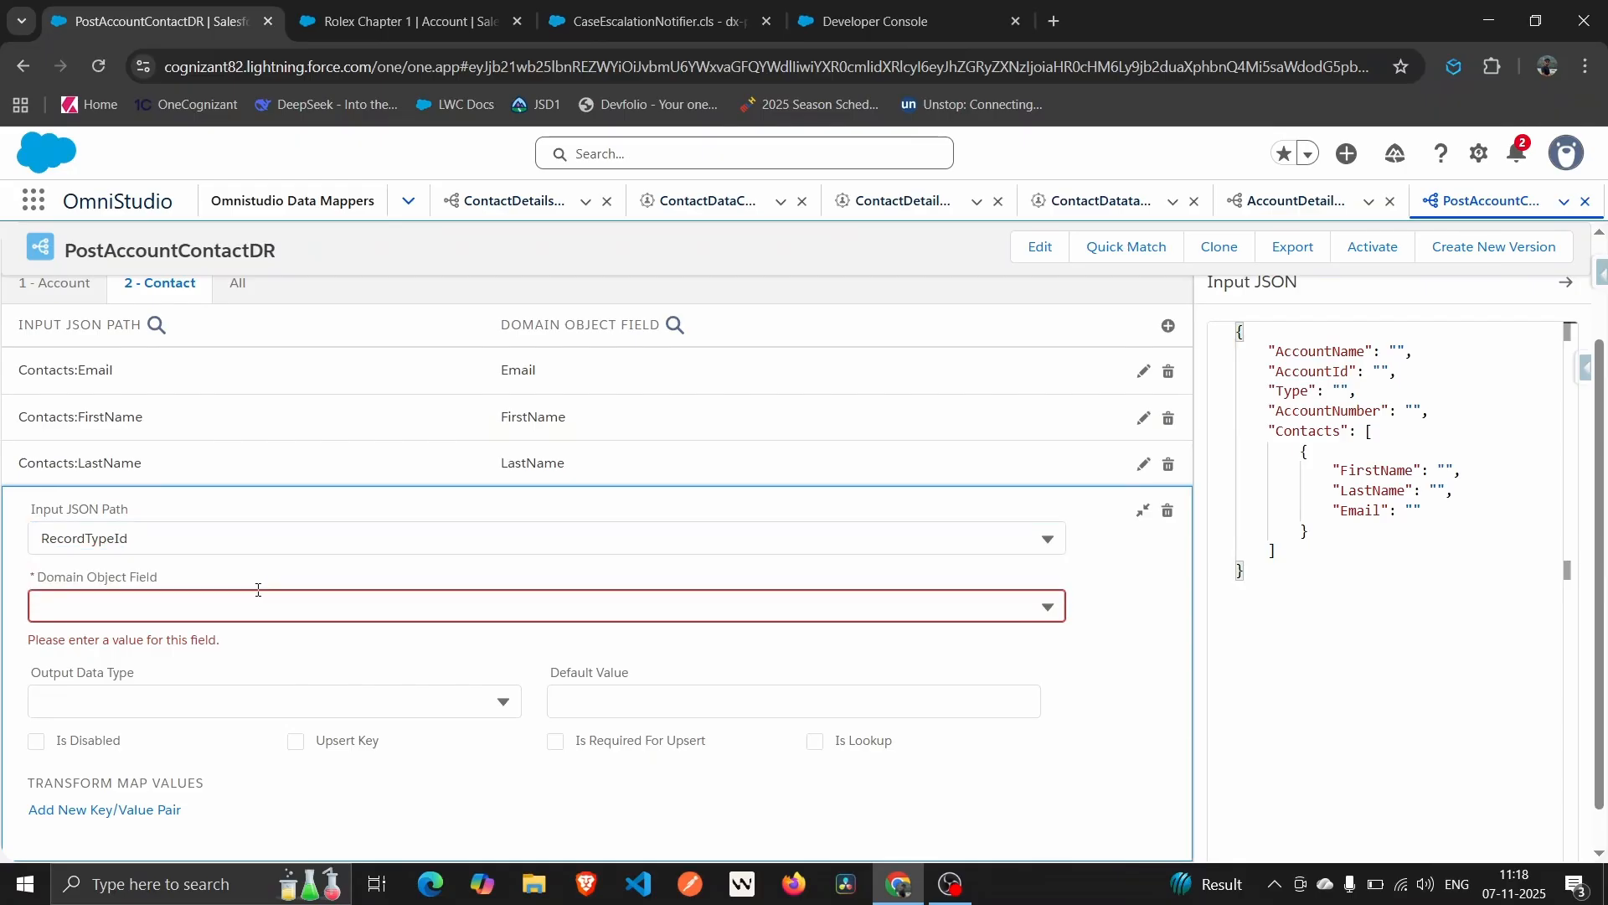
pyautogui.click(165, 604)
pyautogui.write('Recor')
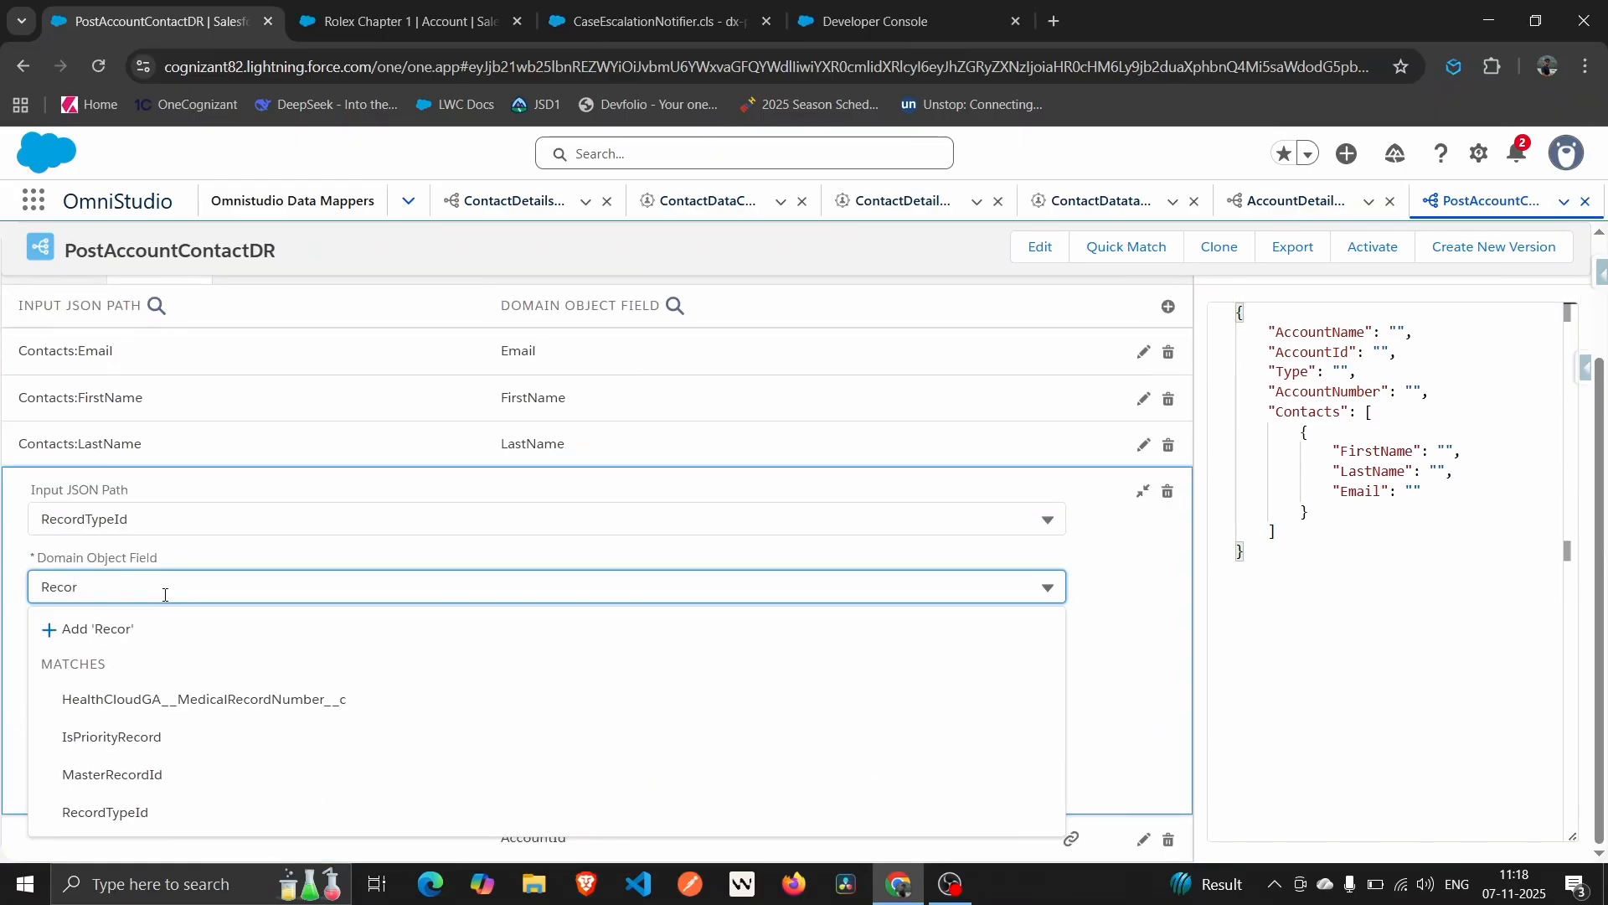
pyautogui.click(107, 812)
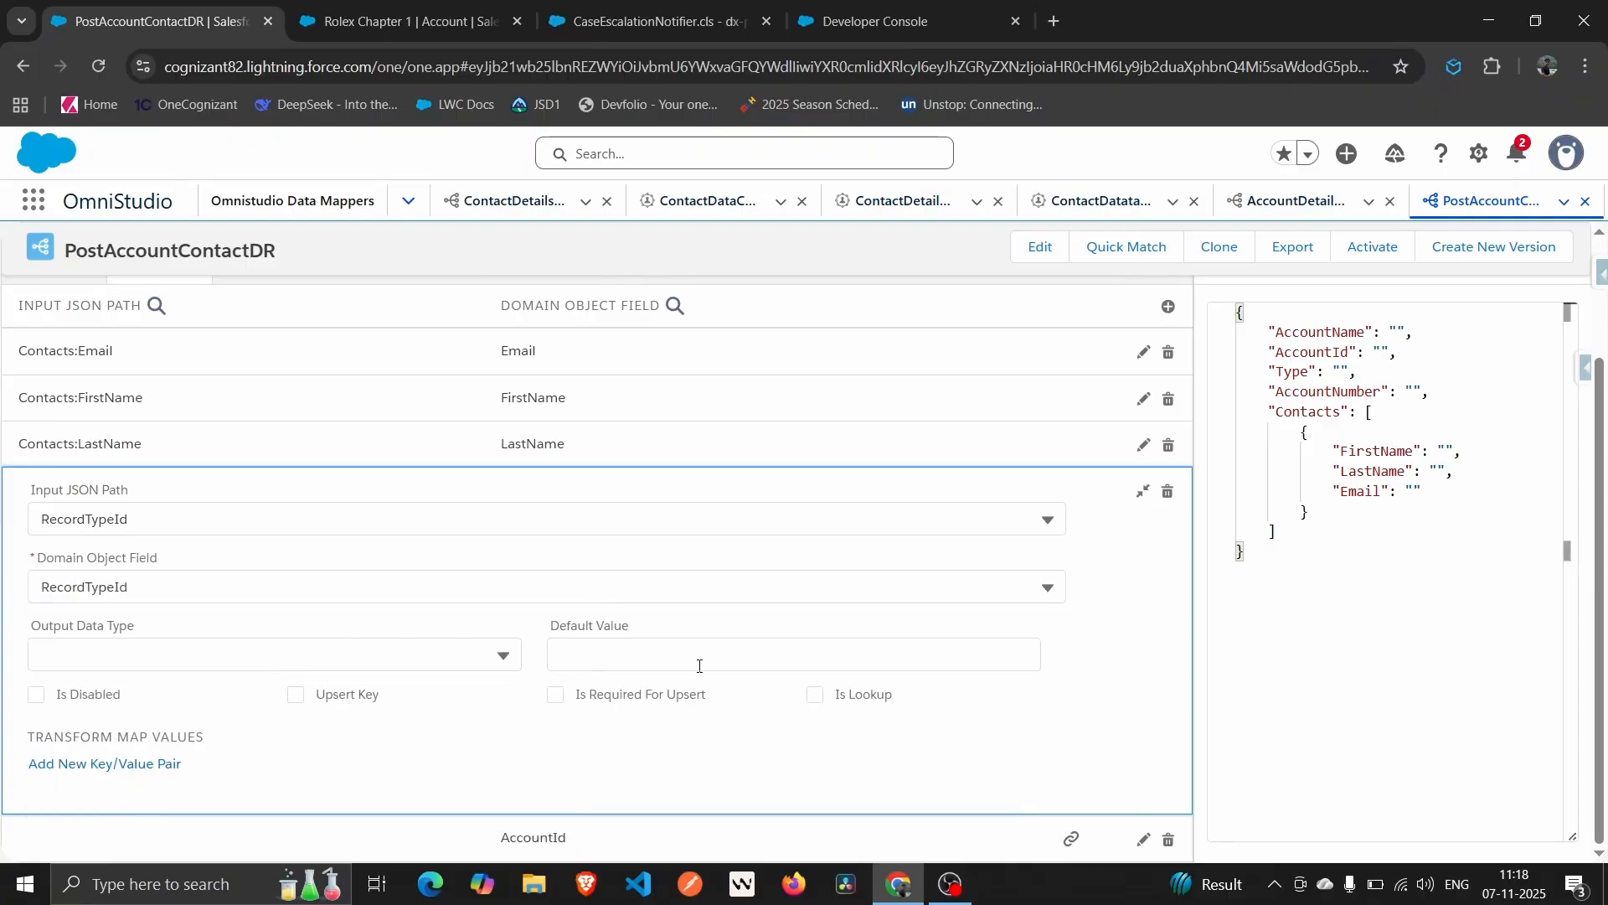
pyautogui.click(718, 654)
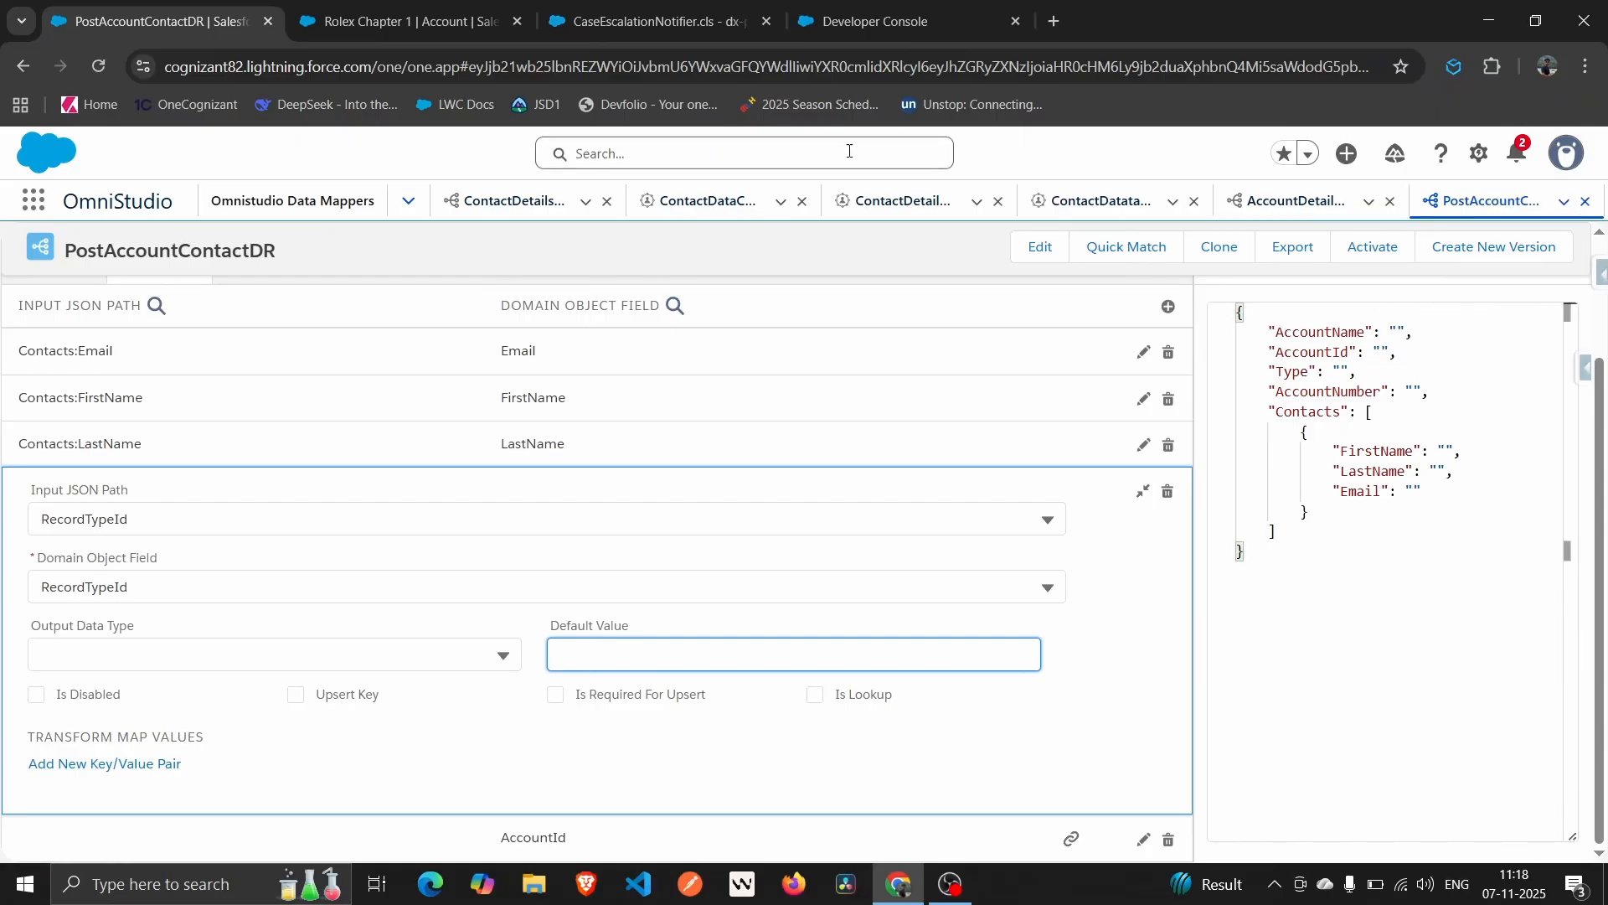
# Visit Salesforce Inspector Reloaded's Data Export page, then go back to the Data Mapper.
pyautogui.click(1600, 276)
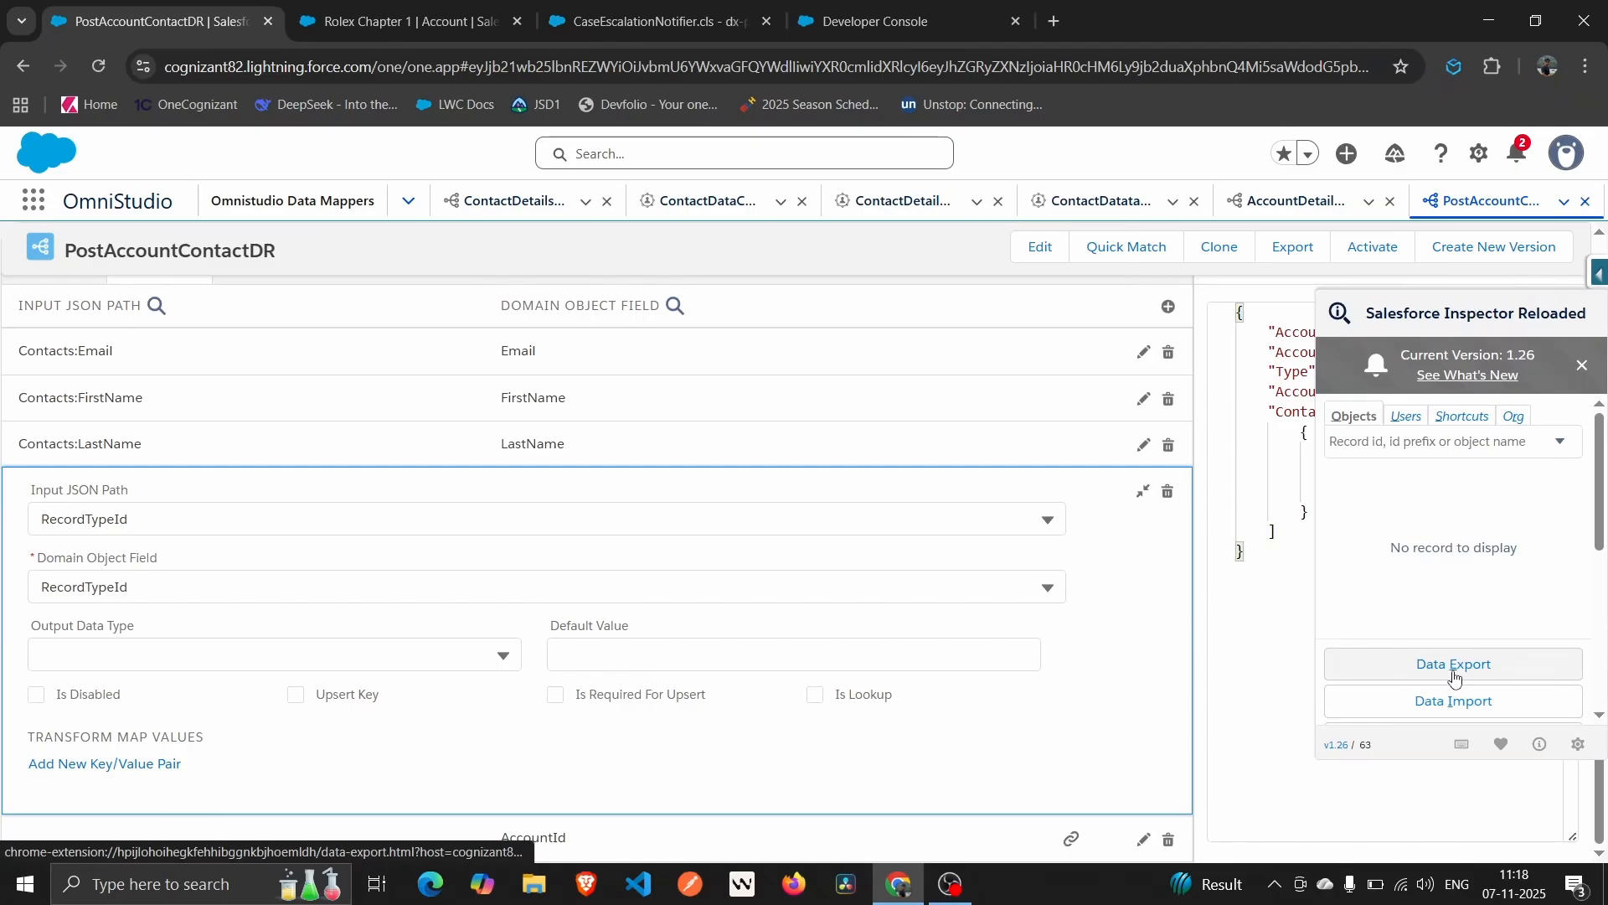
pyautogui.click(1455, 675)
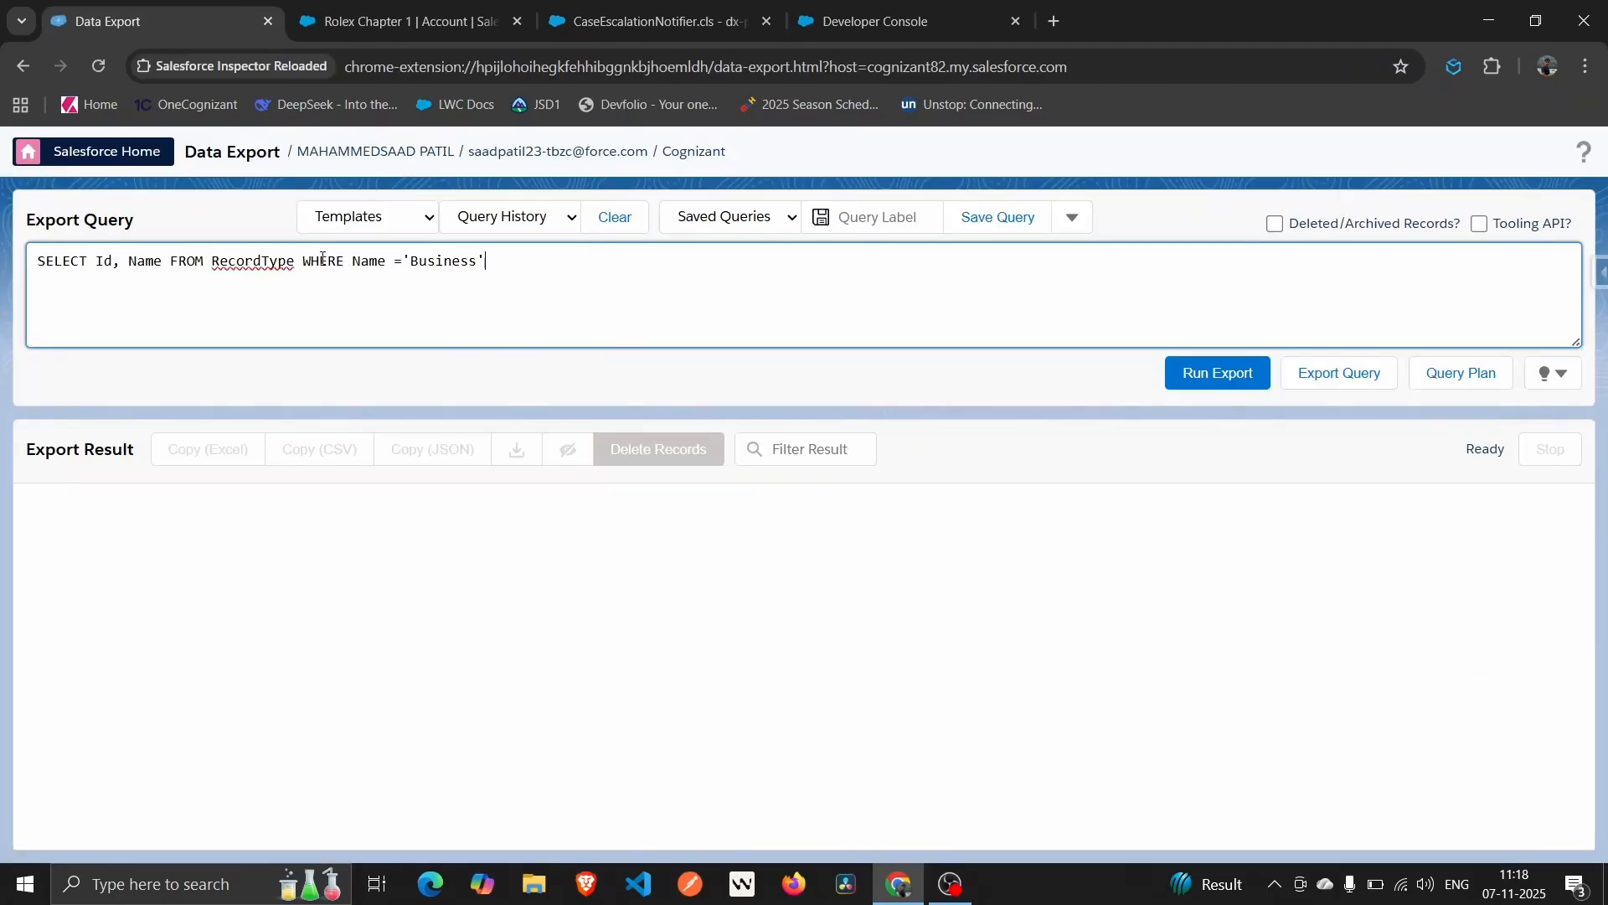
pyautogui.click(402, 21)
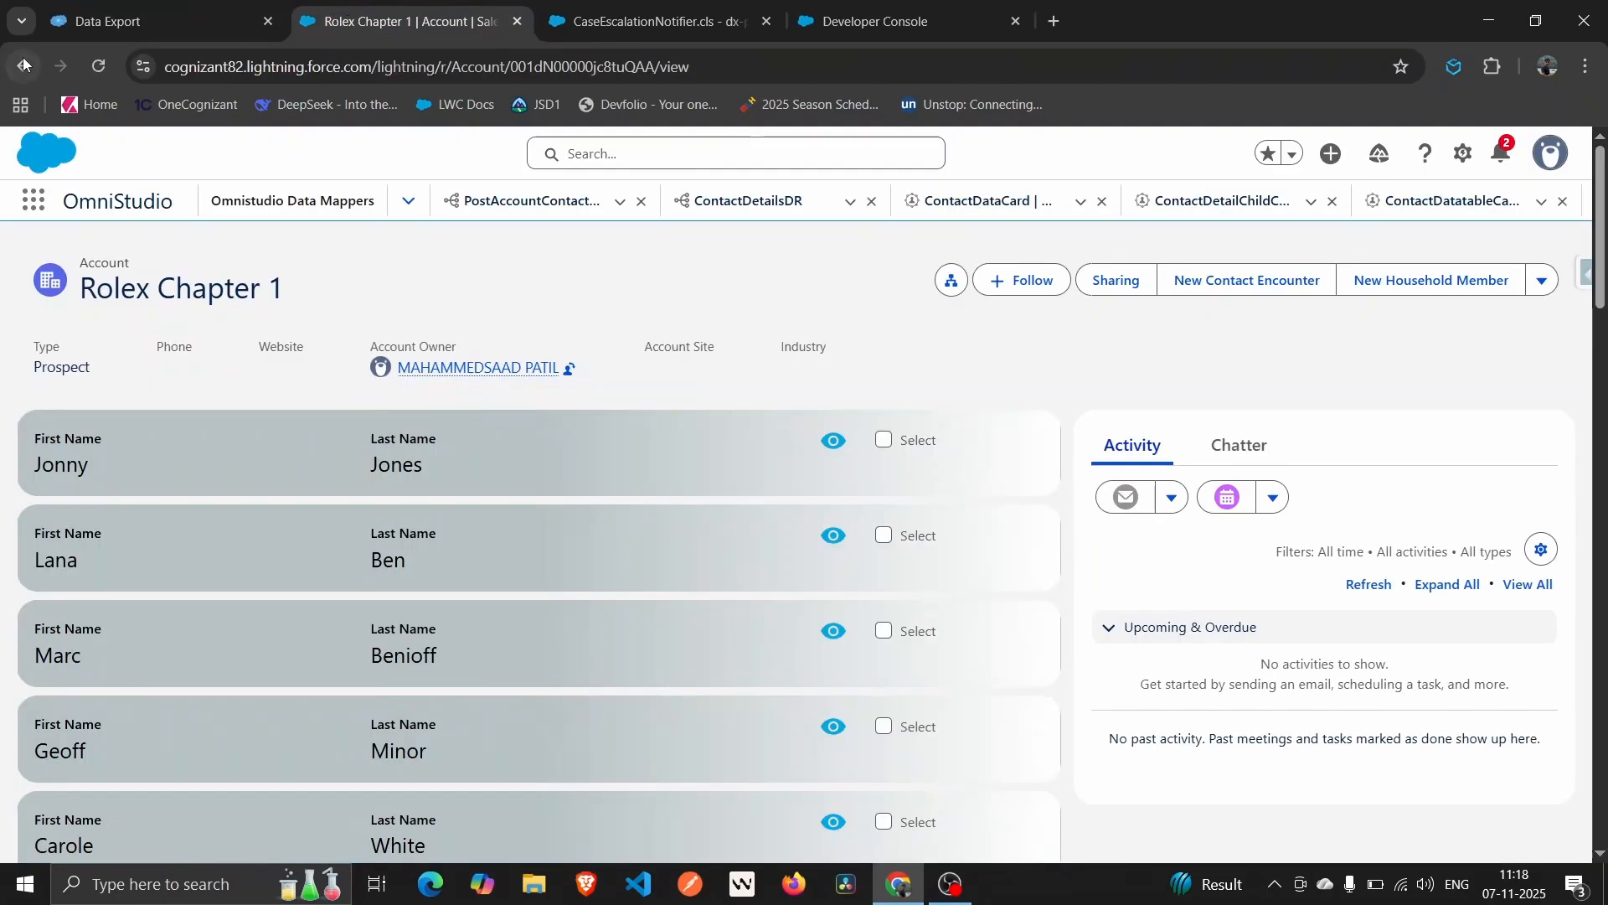
pyautogui.click(81, 25)
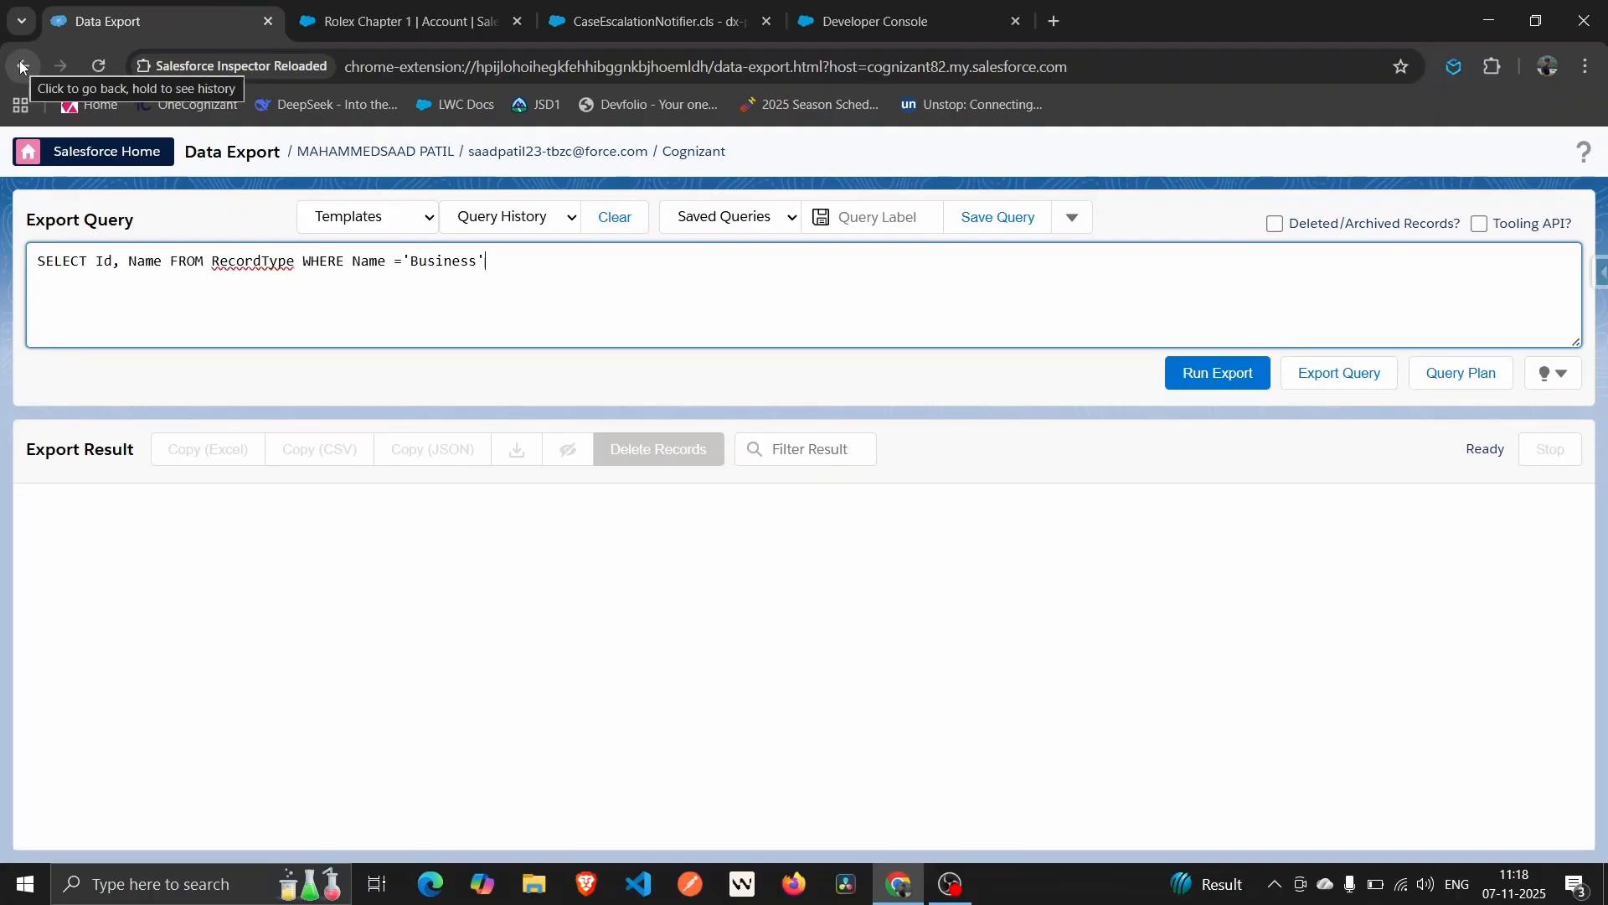
pyautogui.click(21, 67)
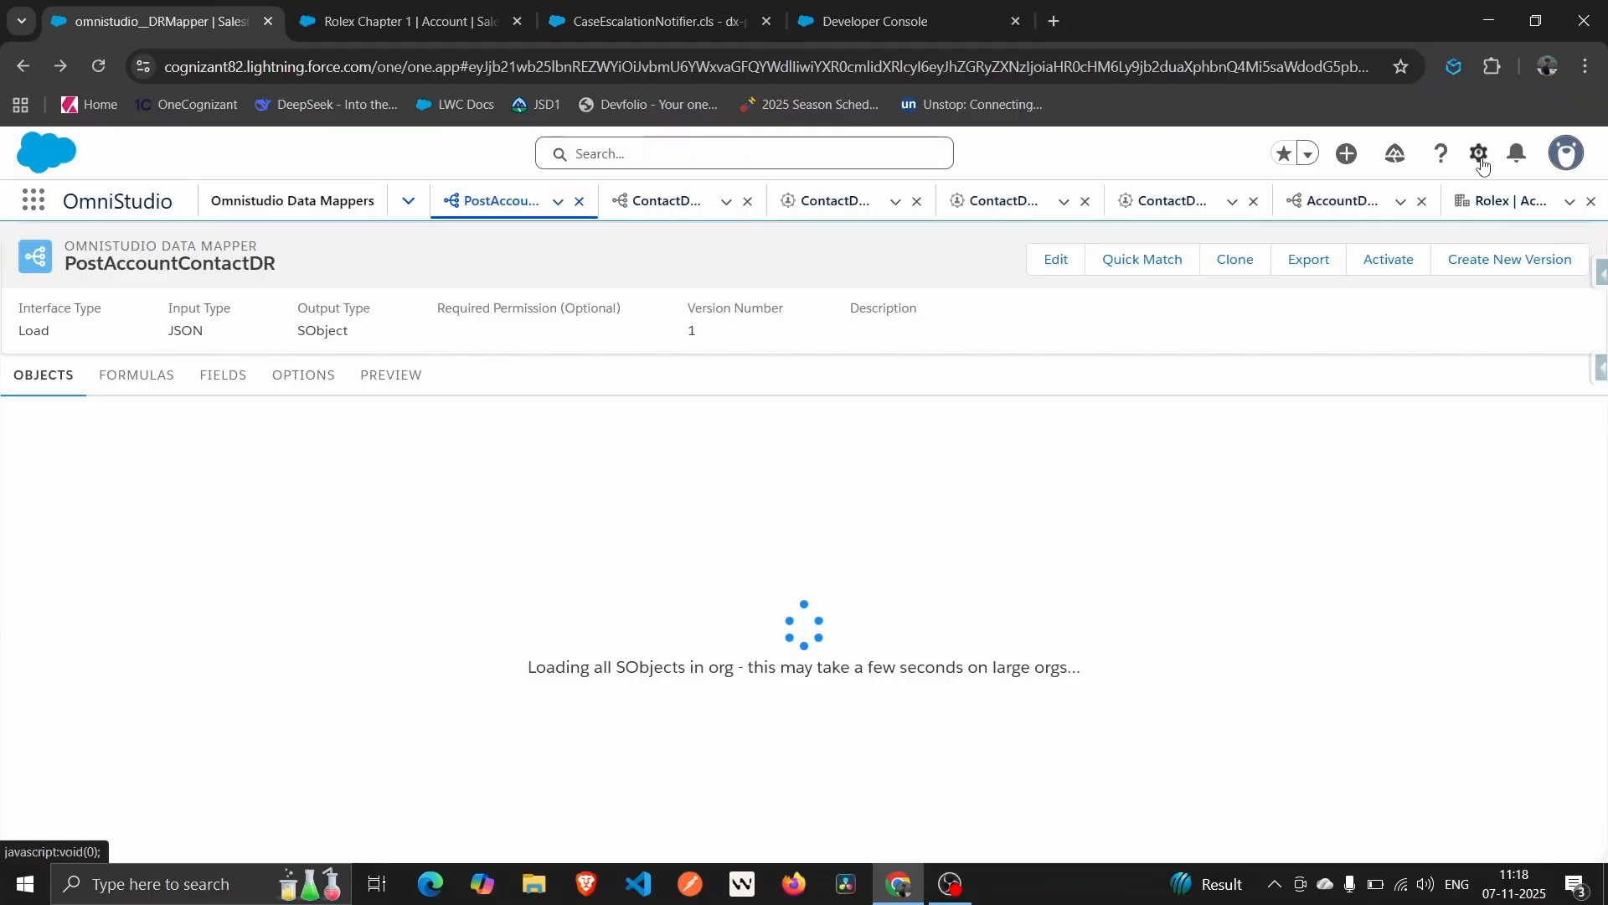
# Open the Developer Console from the Setup menu in a new browser tab.
pyautogui.click(1481, 160)
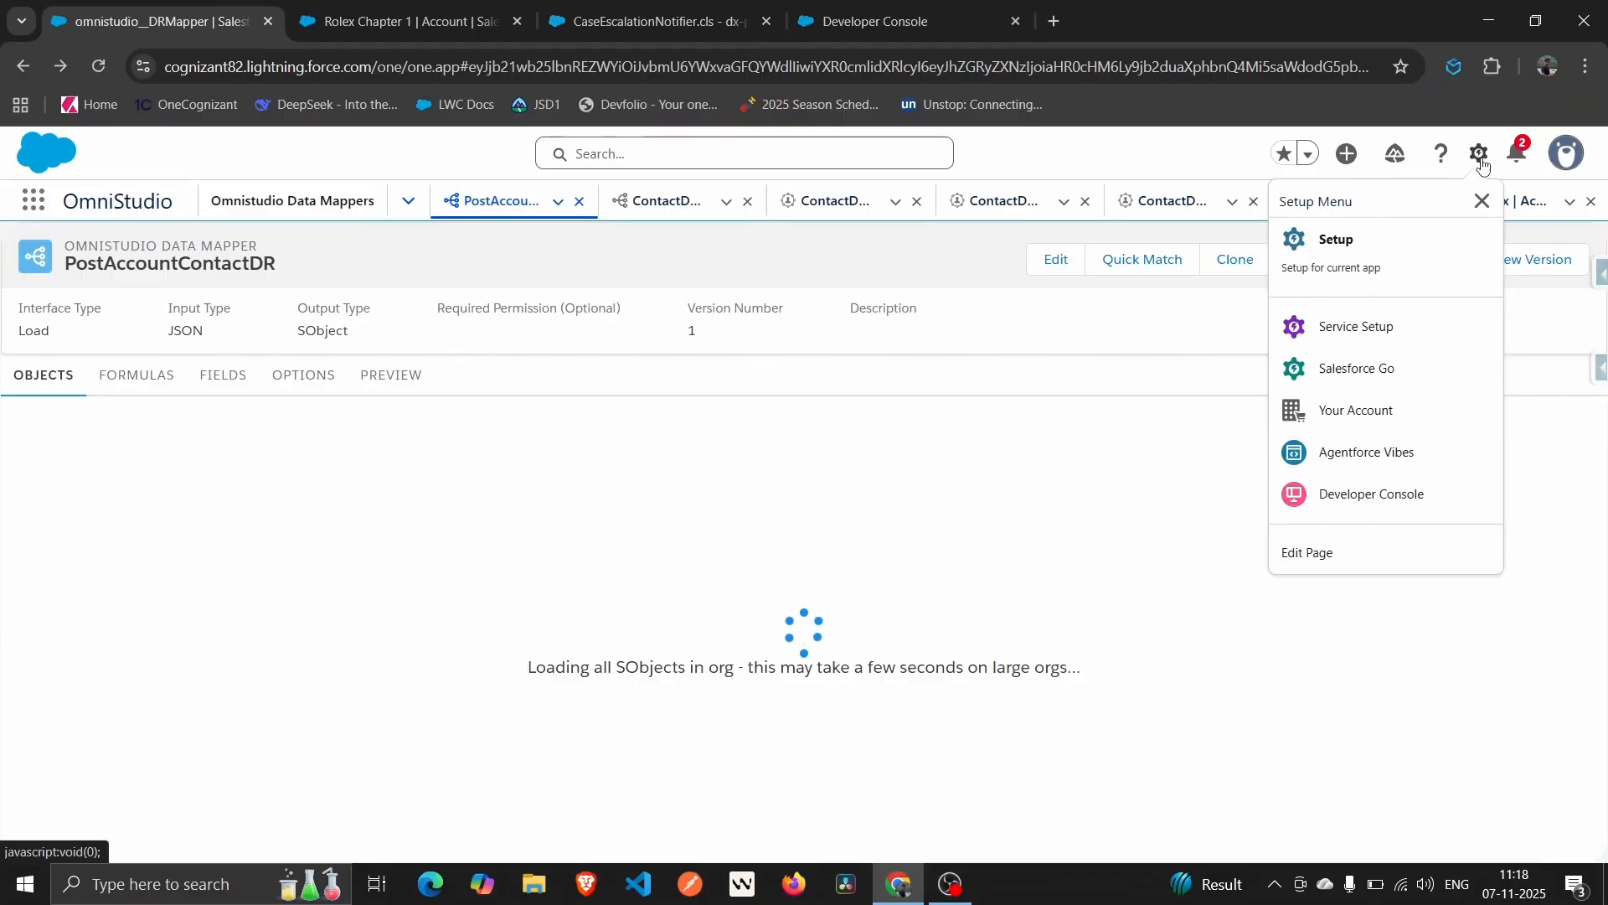
pyautogui.rightClick(1365, 501)
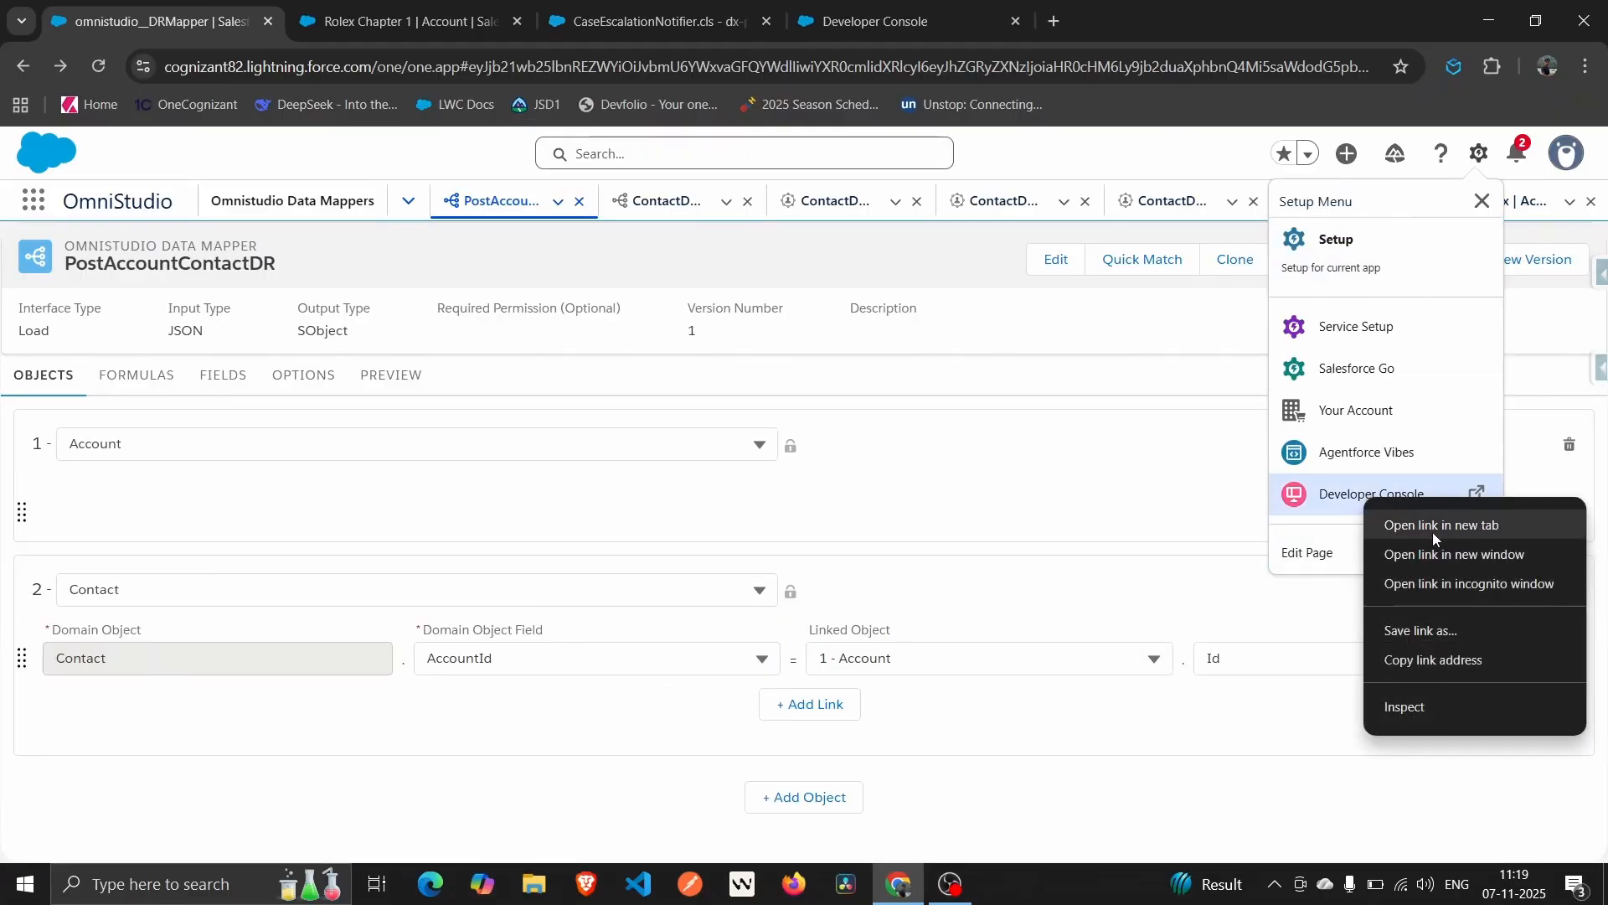
pyautogui.click(1432, 531)
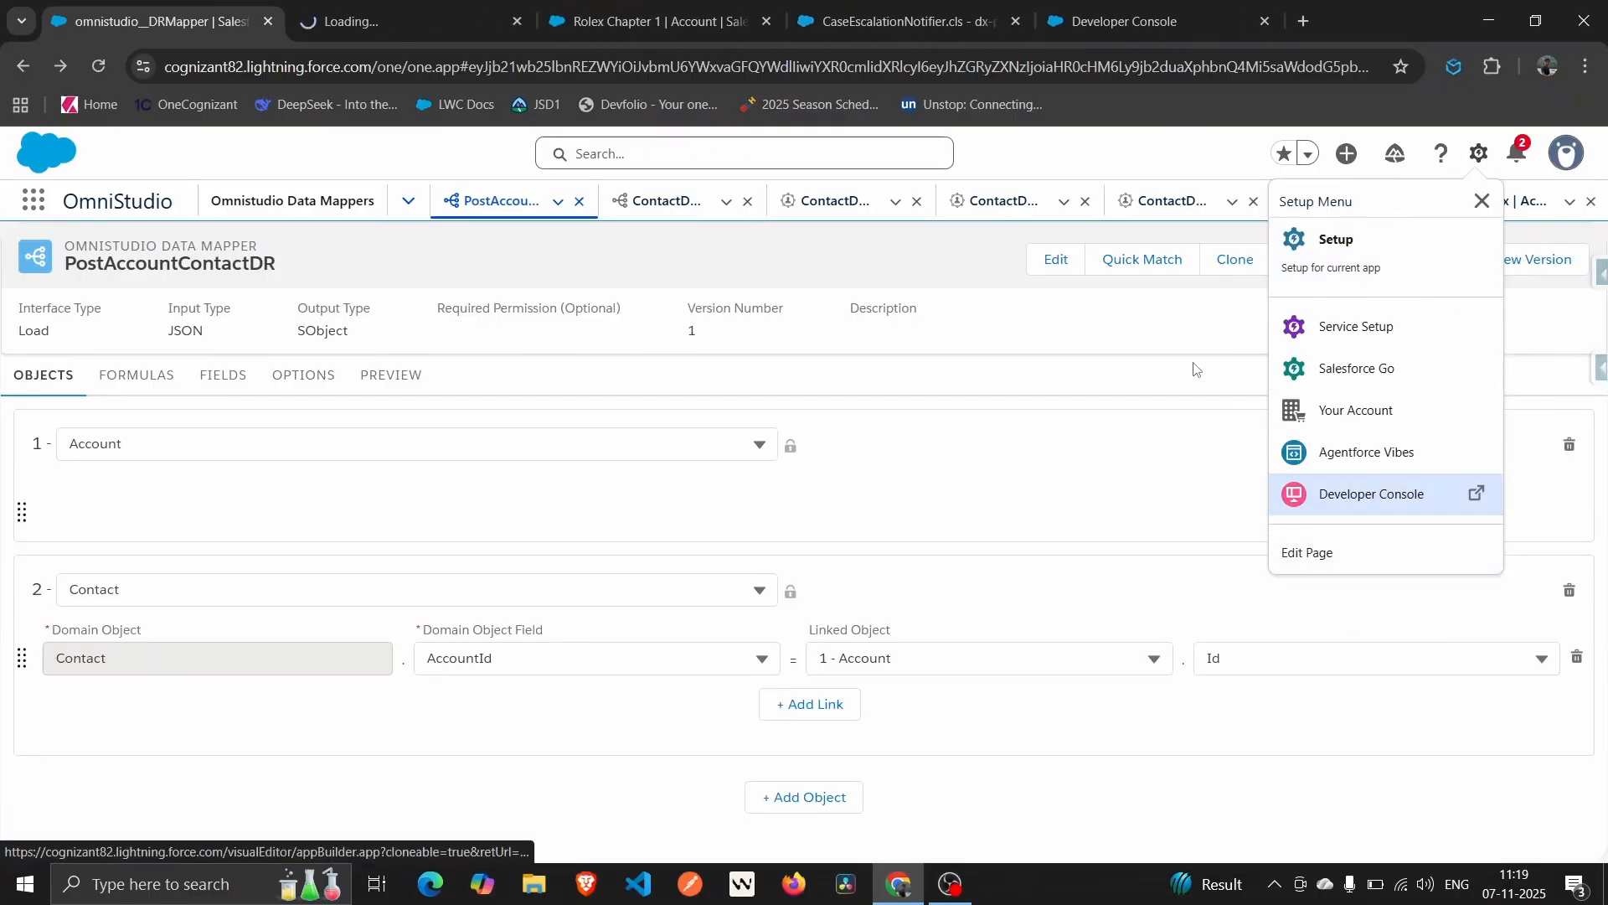
pyautogui.click(319, 8)
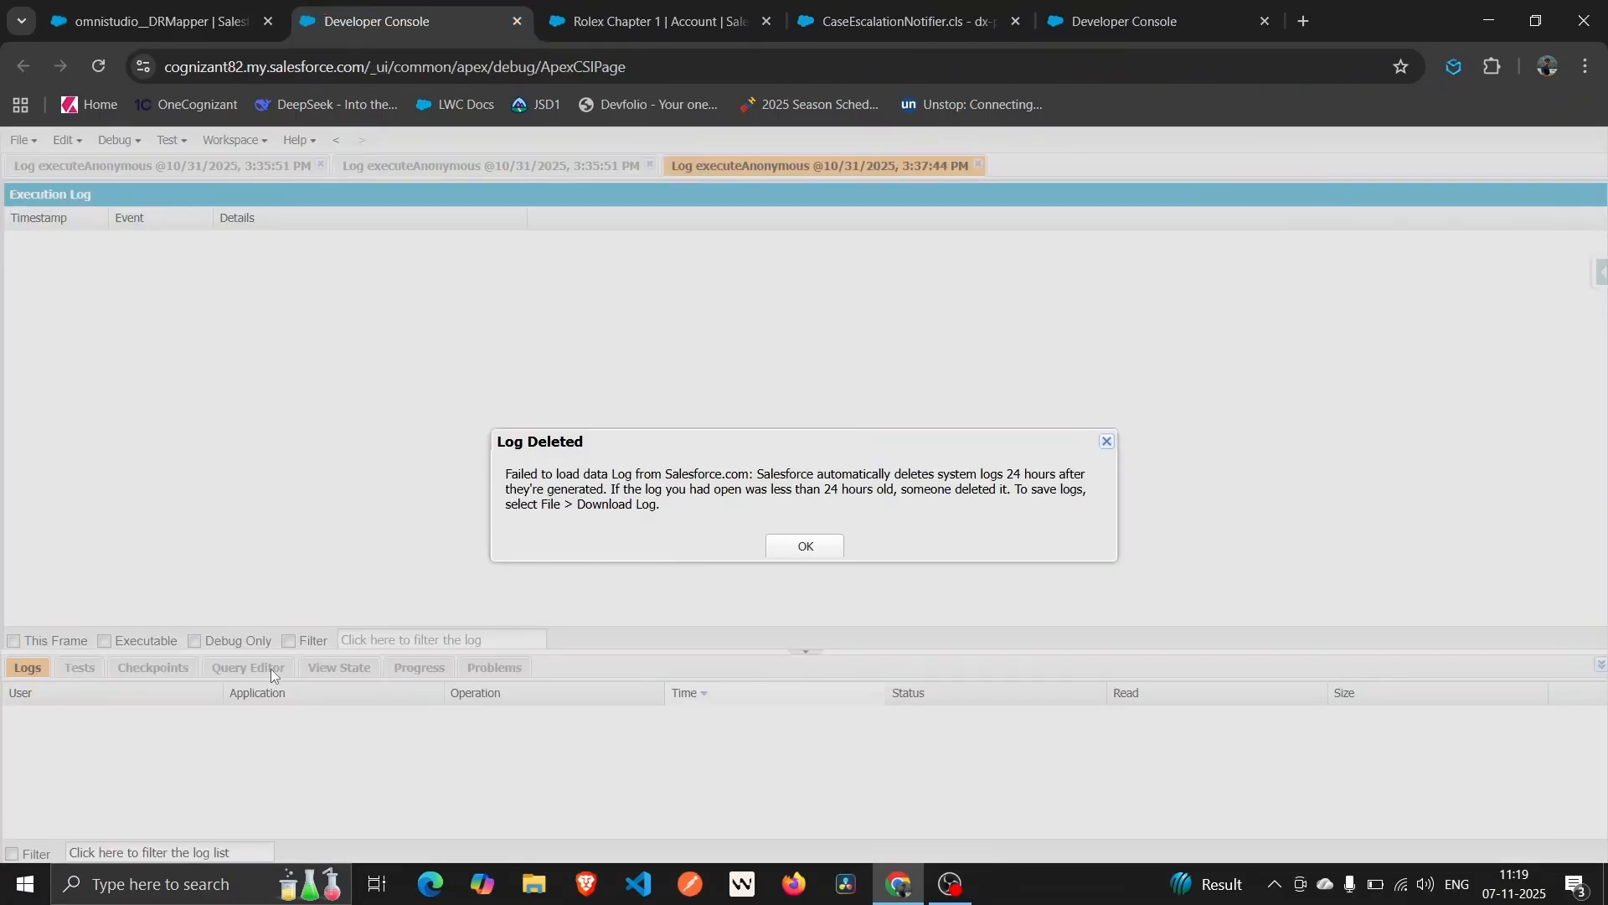
# Run SELECT Id, Name FROM RecordType in the Developer Console Query Editor.
pyautogui.click(805, 546)
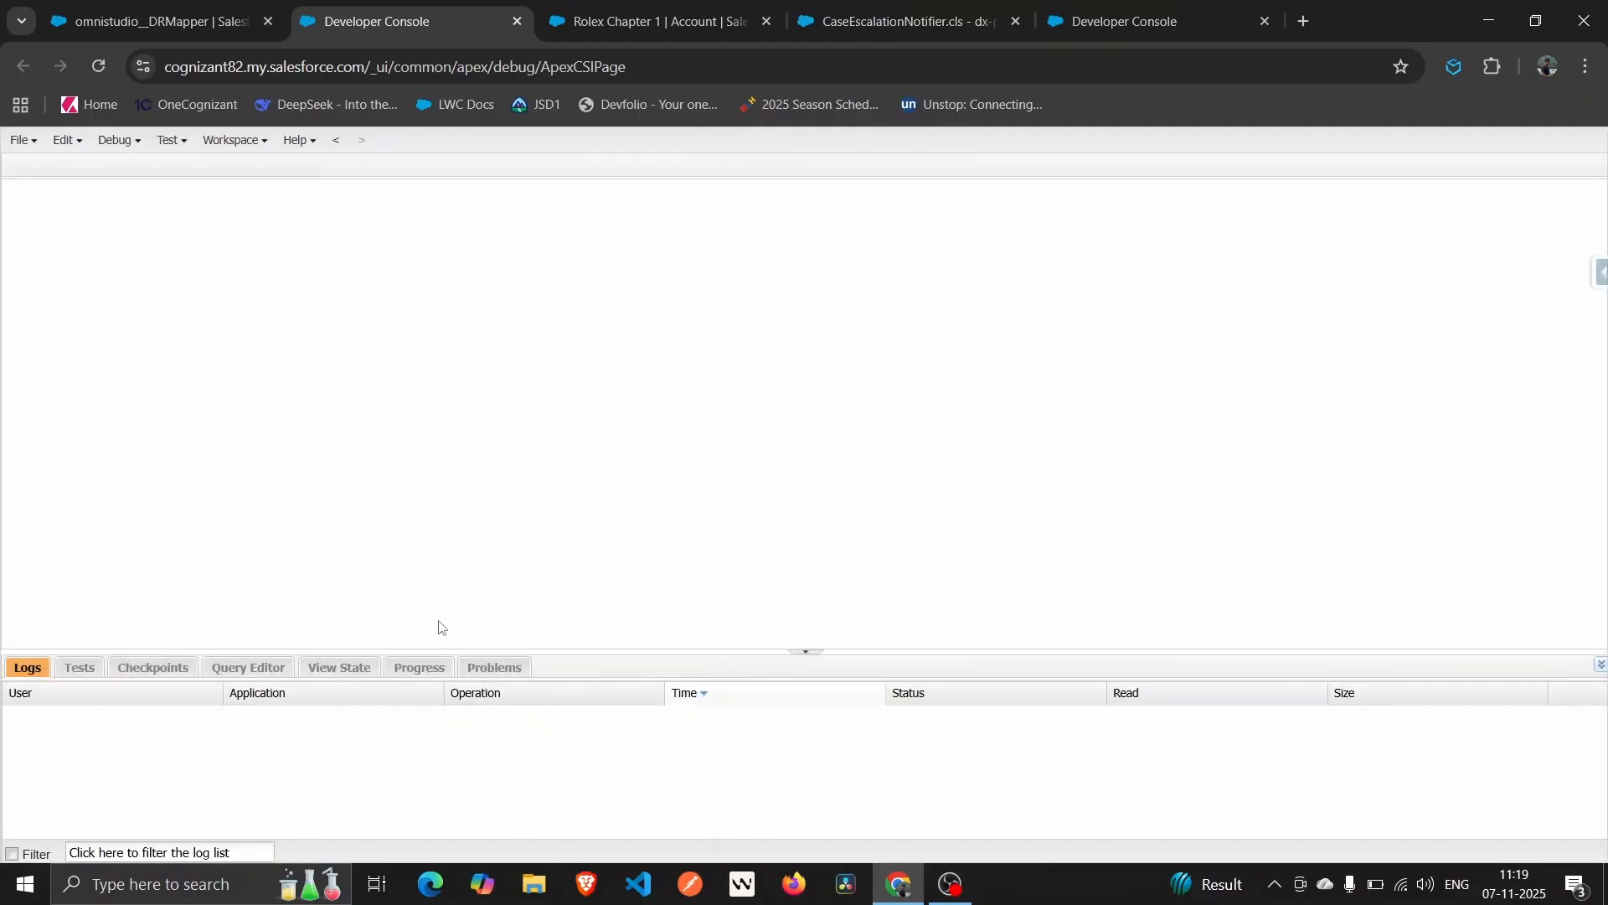
pyautogui.click(230, 674)
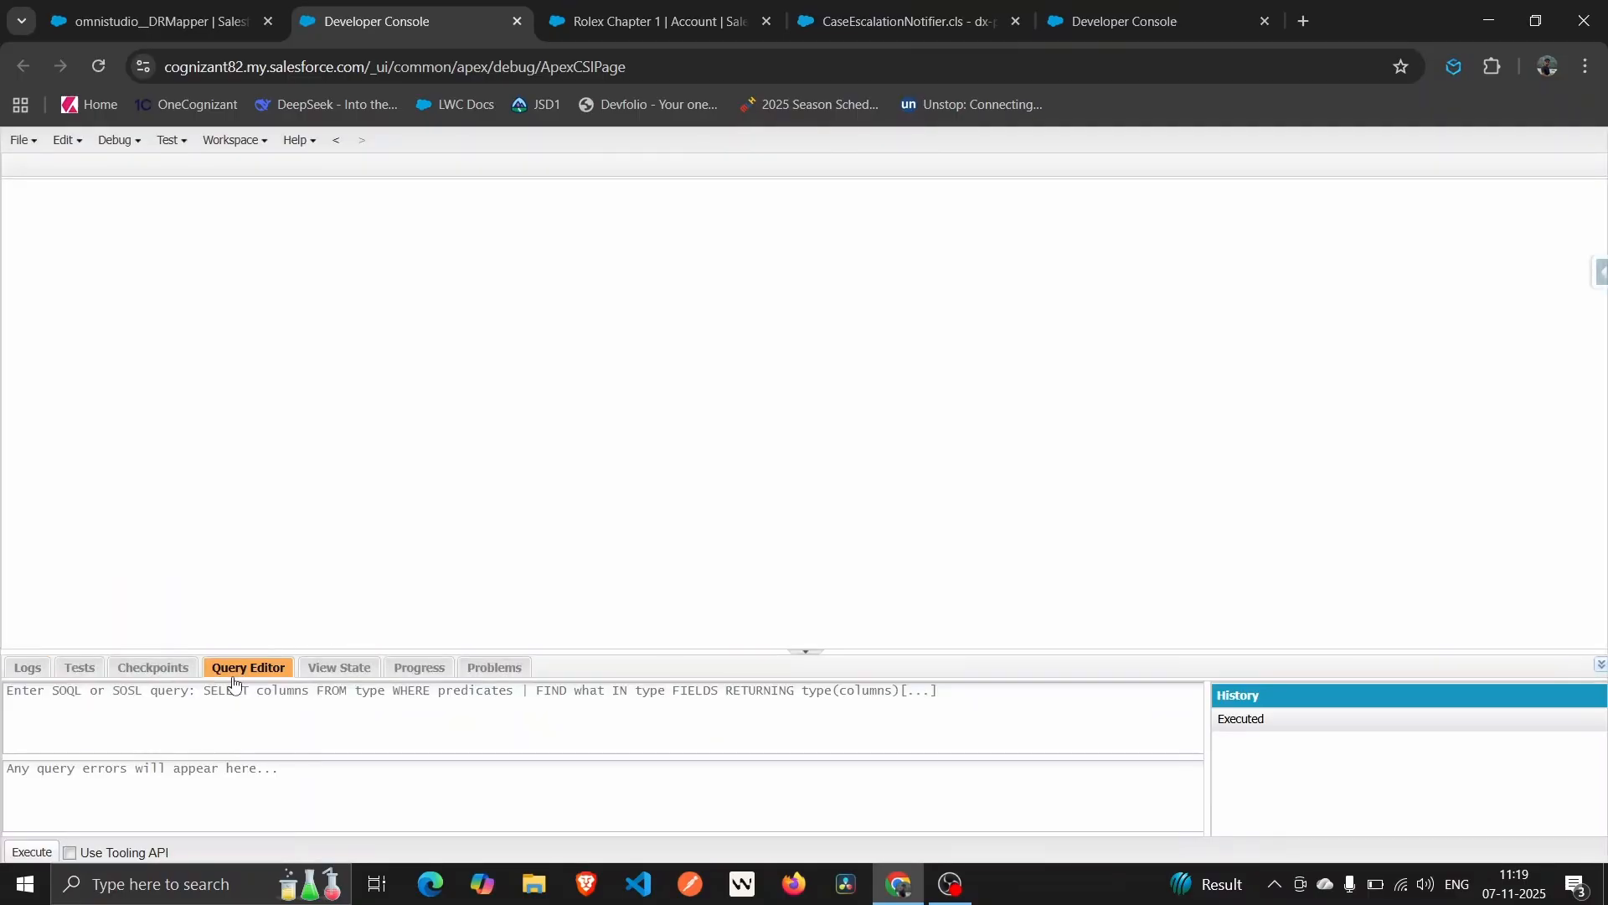
pyautogui.click(329, 734)
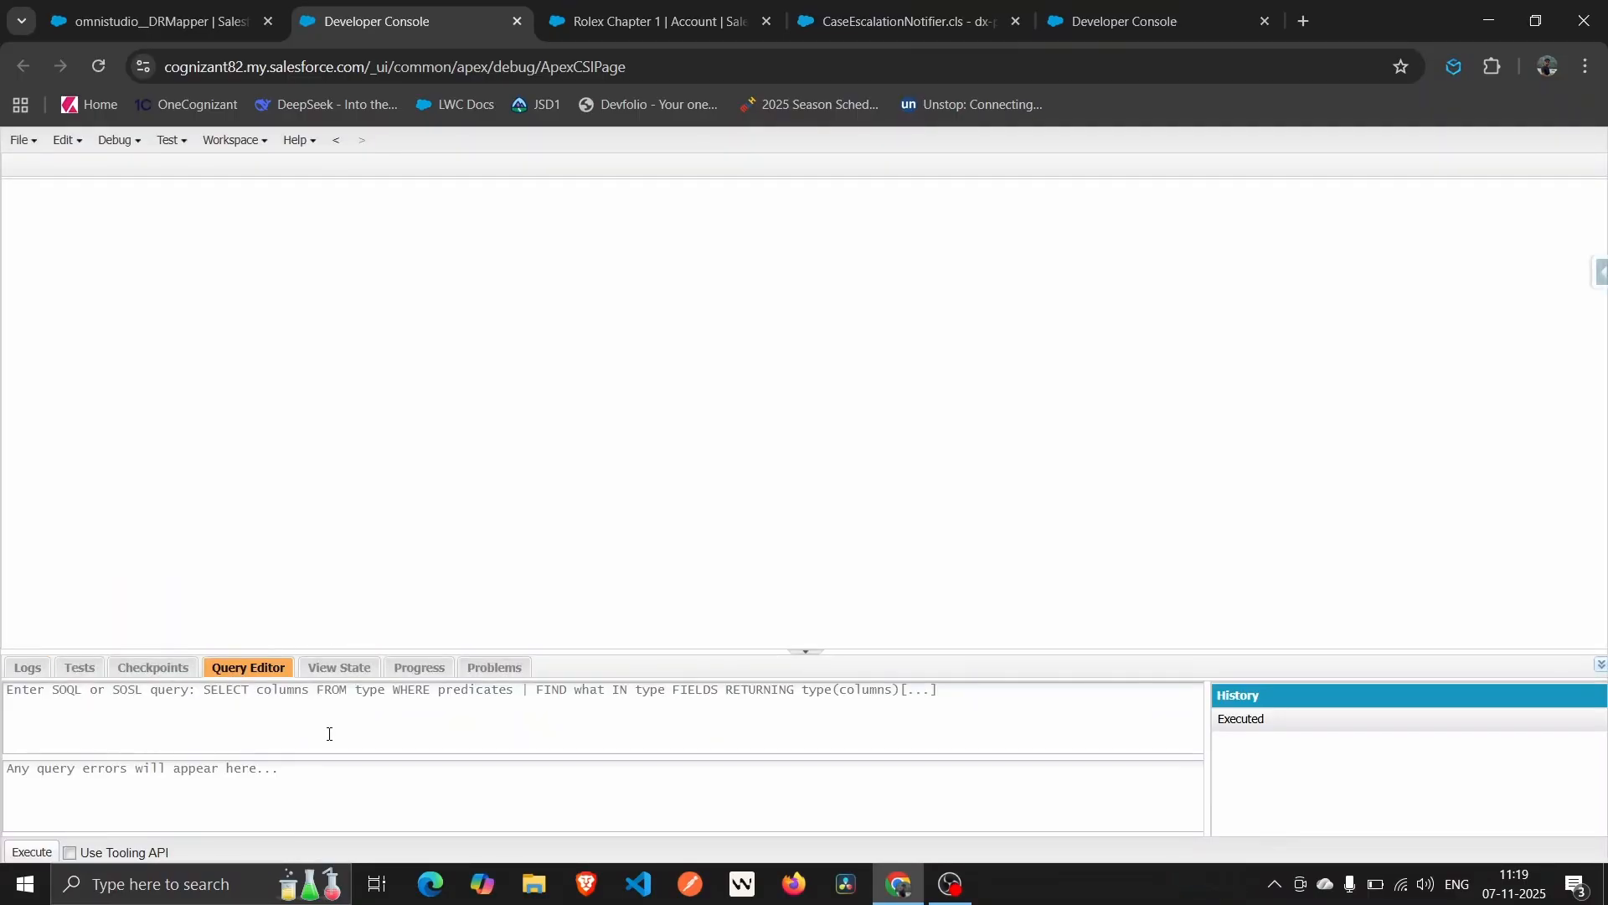
pyautogui.write('SELECT Id, Name FROM RecrdT')
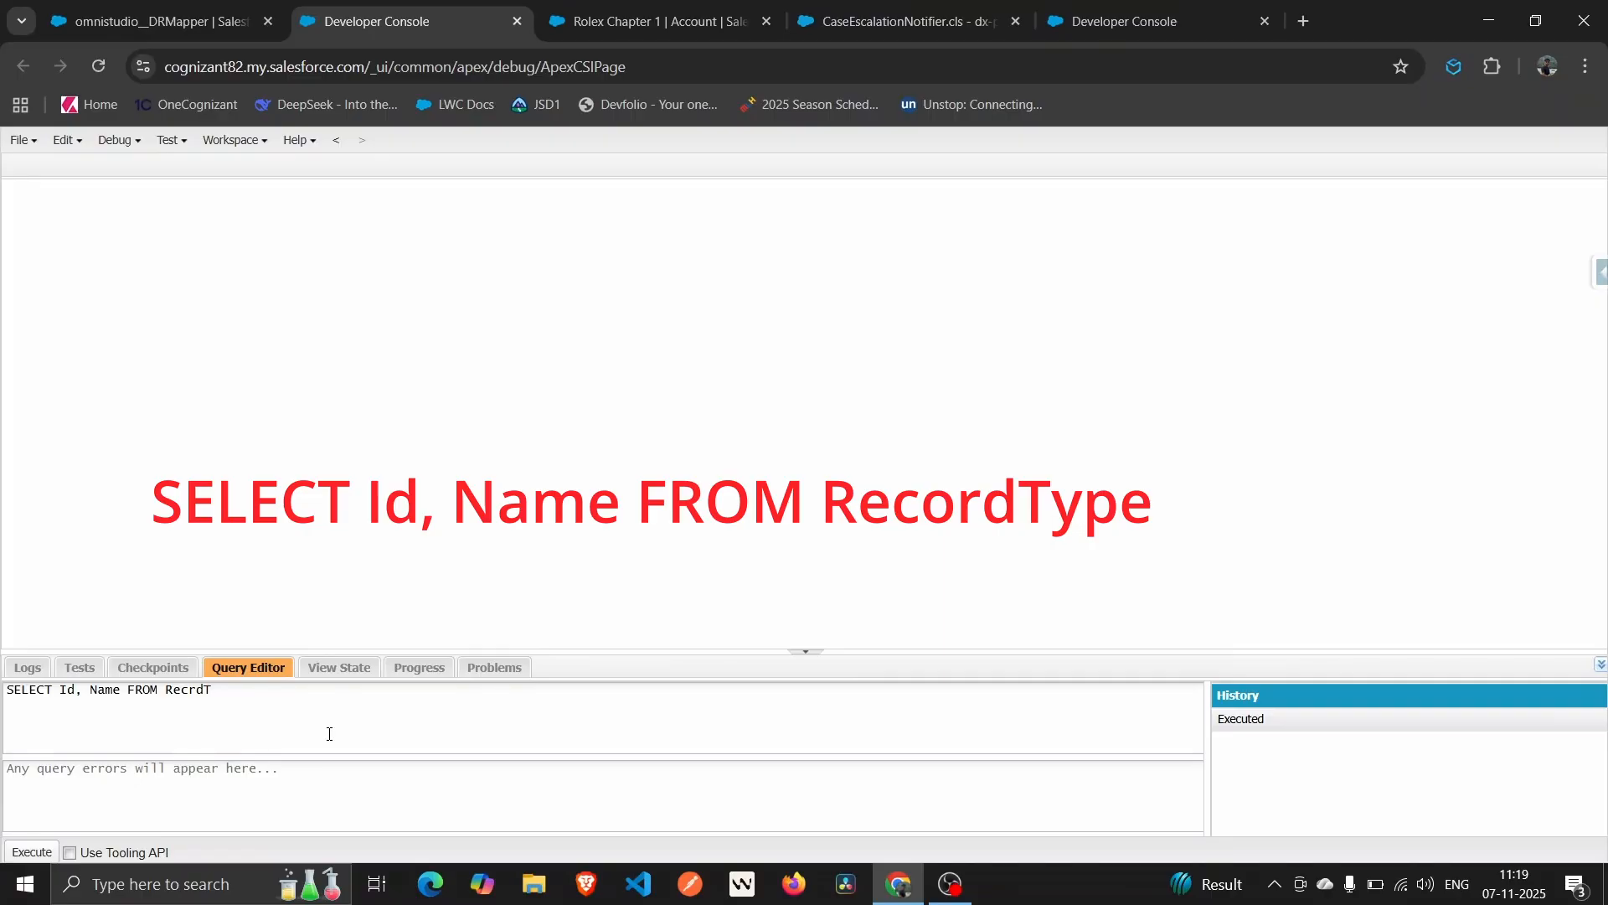
pyautogui.write('o')
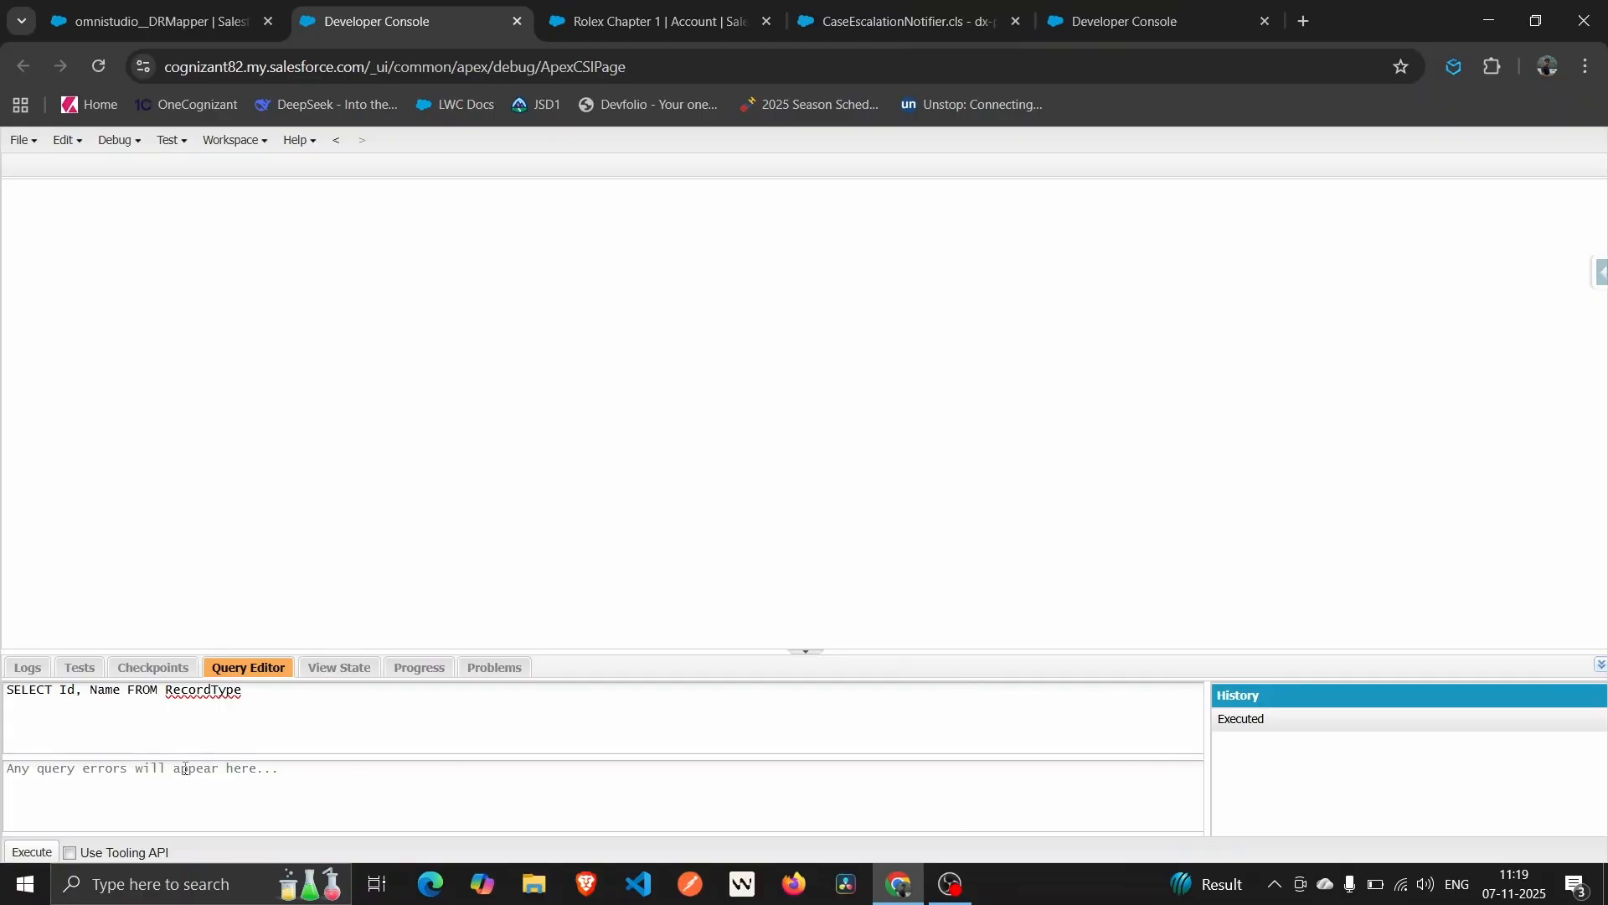
pyautogui.click(31, 851)
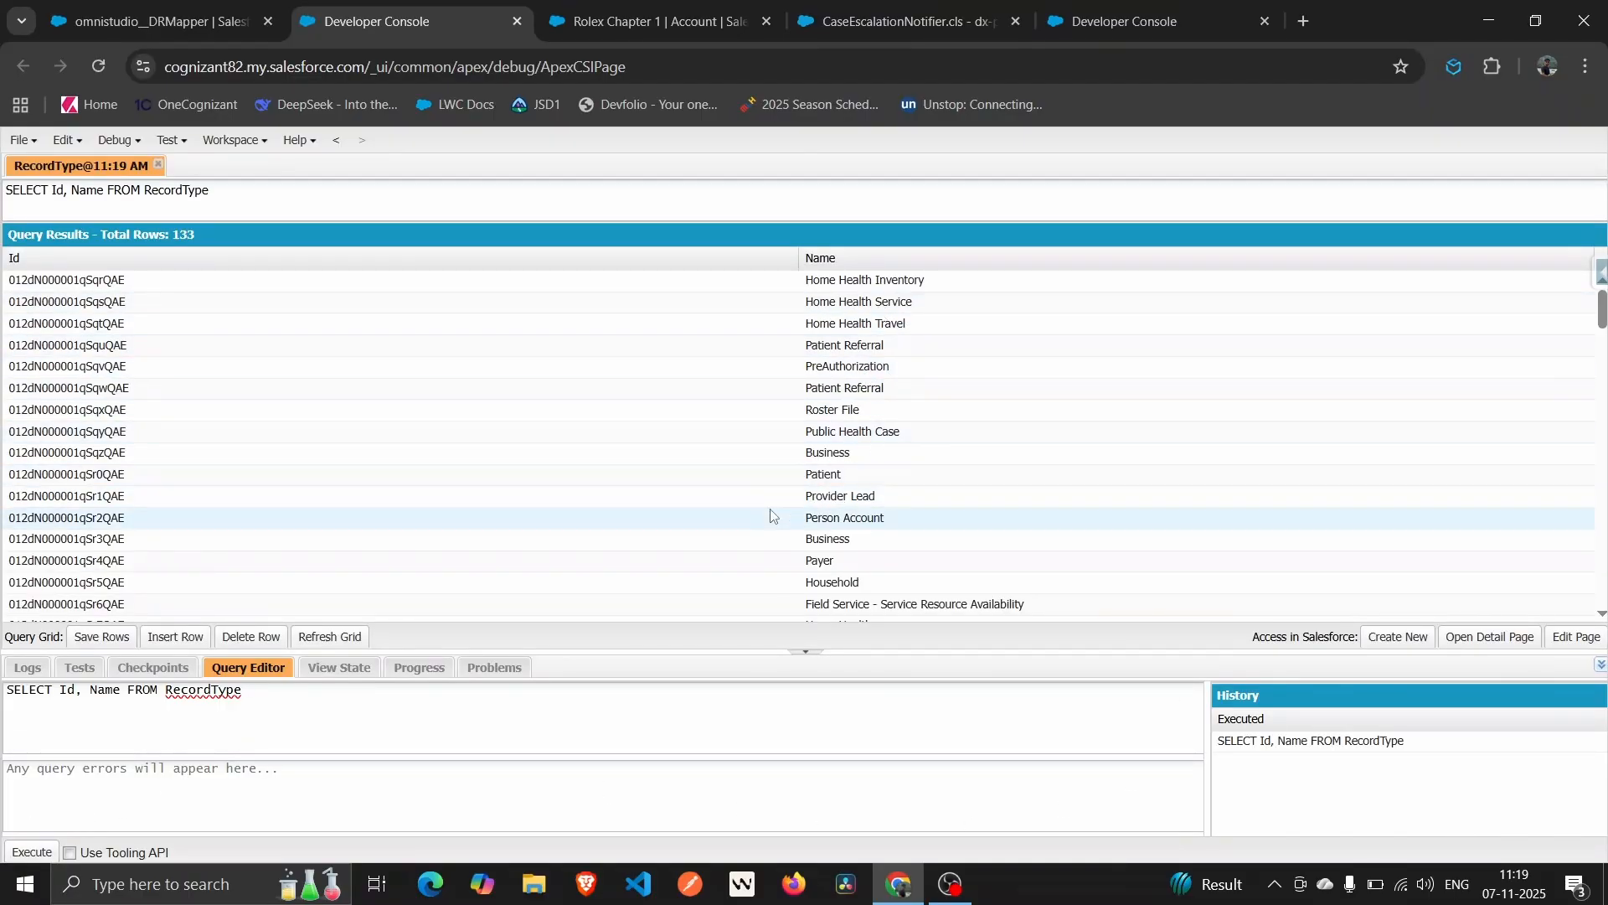
# Select the Business record type's Id 012dN000001qSqzQAE in the results for copying.
pyautogui.scroll(-2, 886, 371)
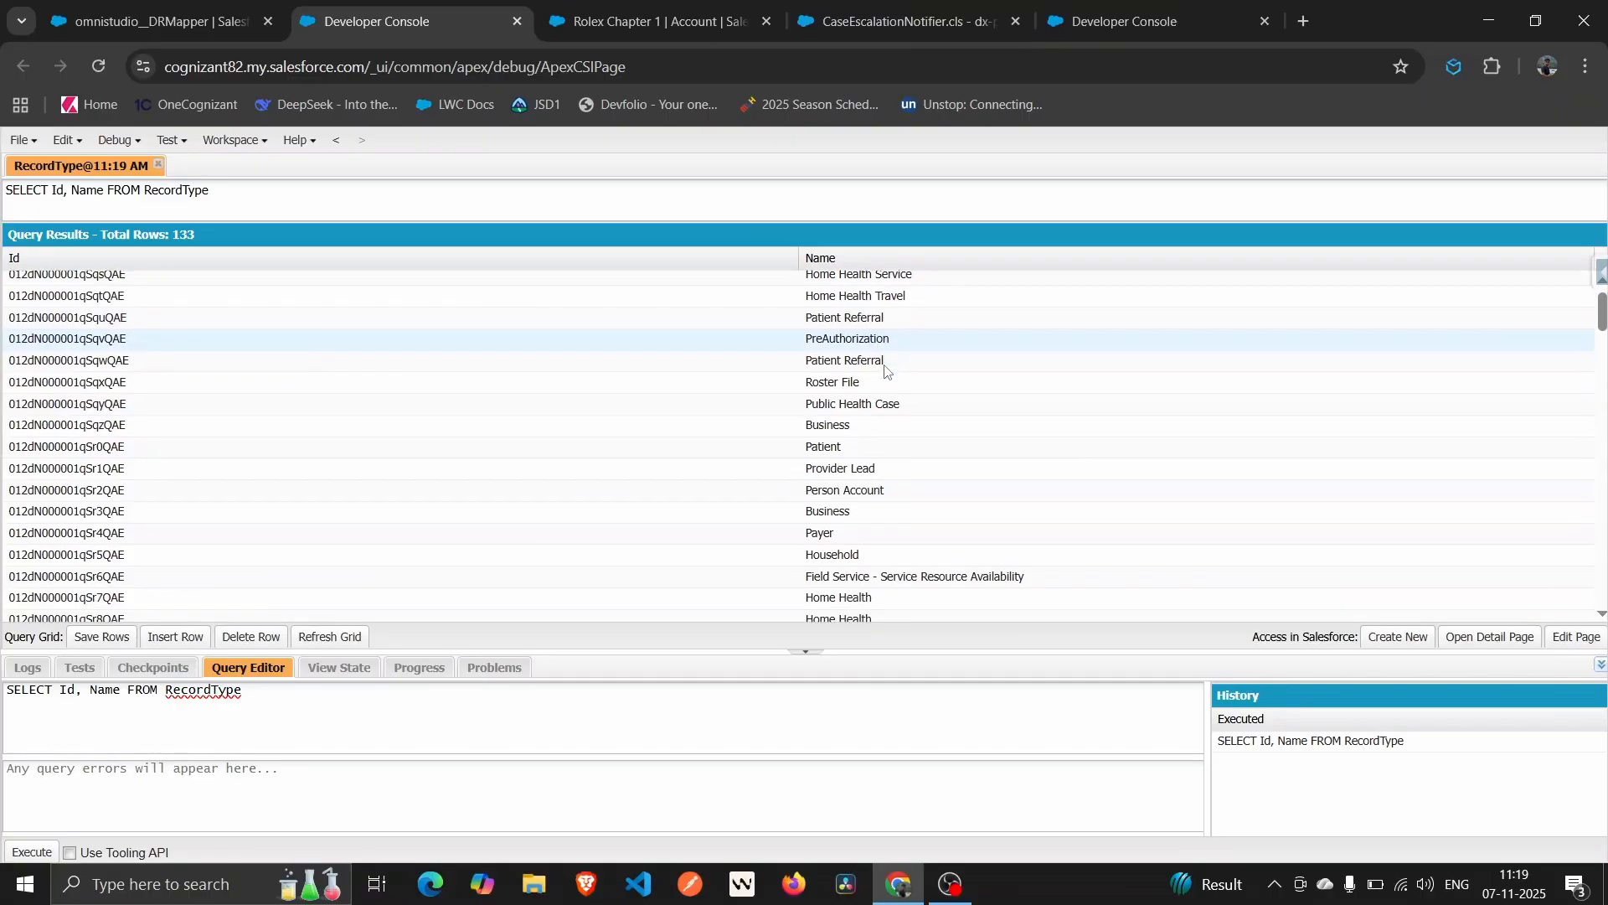
pyautogui.scroll(1, 886, 371)
pyautogui.scroll(-1, 886, 371)
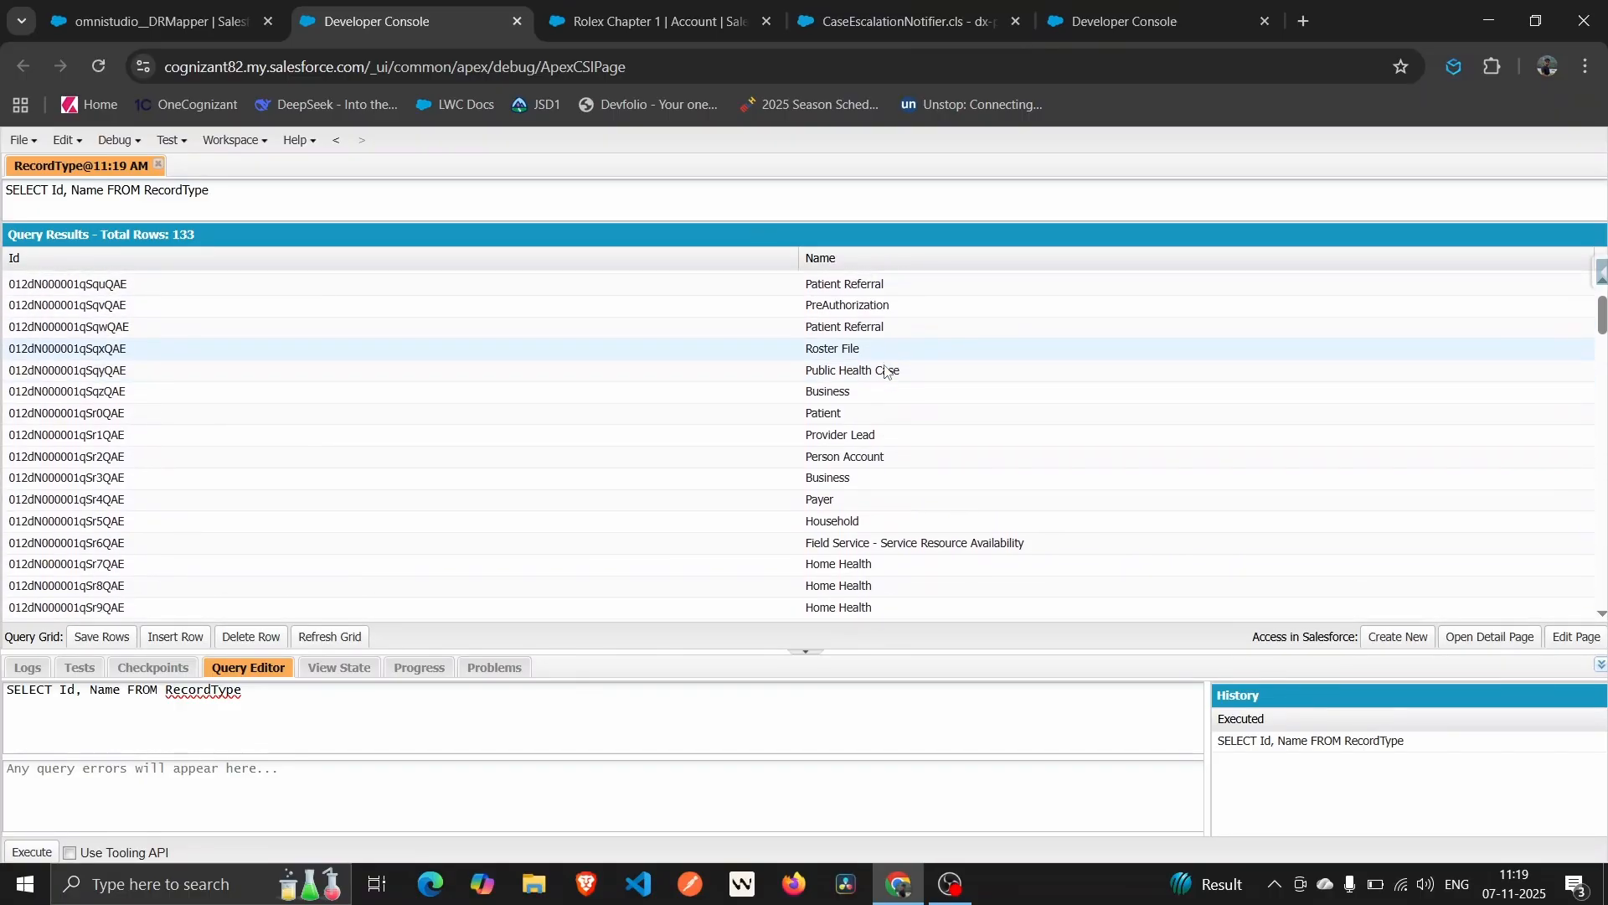
pyautogui.scroll(1, 886, 371)
pyautogui.scroll(-1, 886, 371)
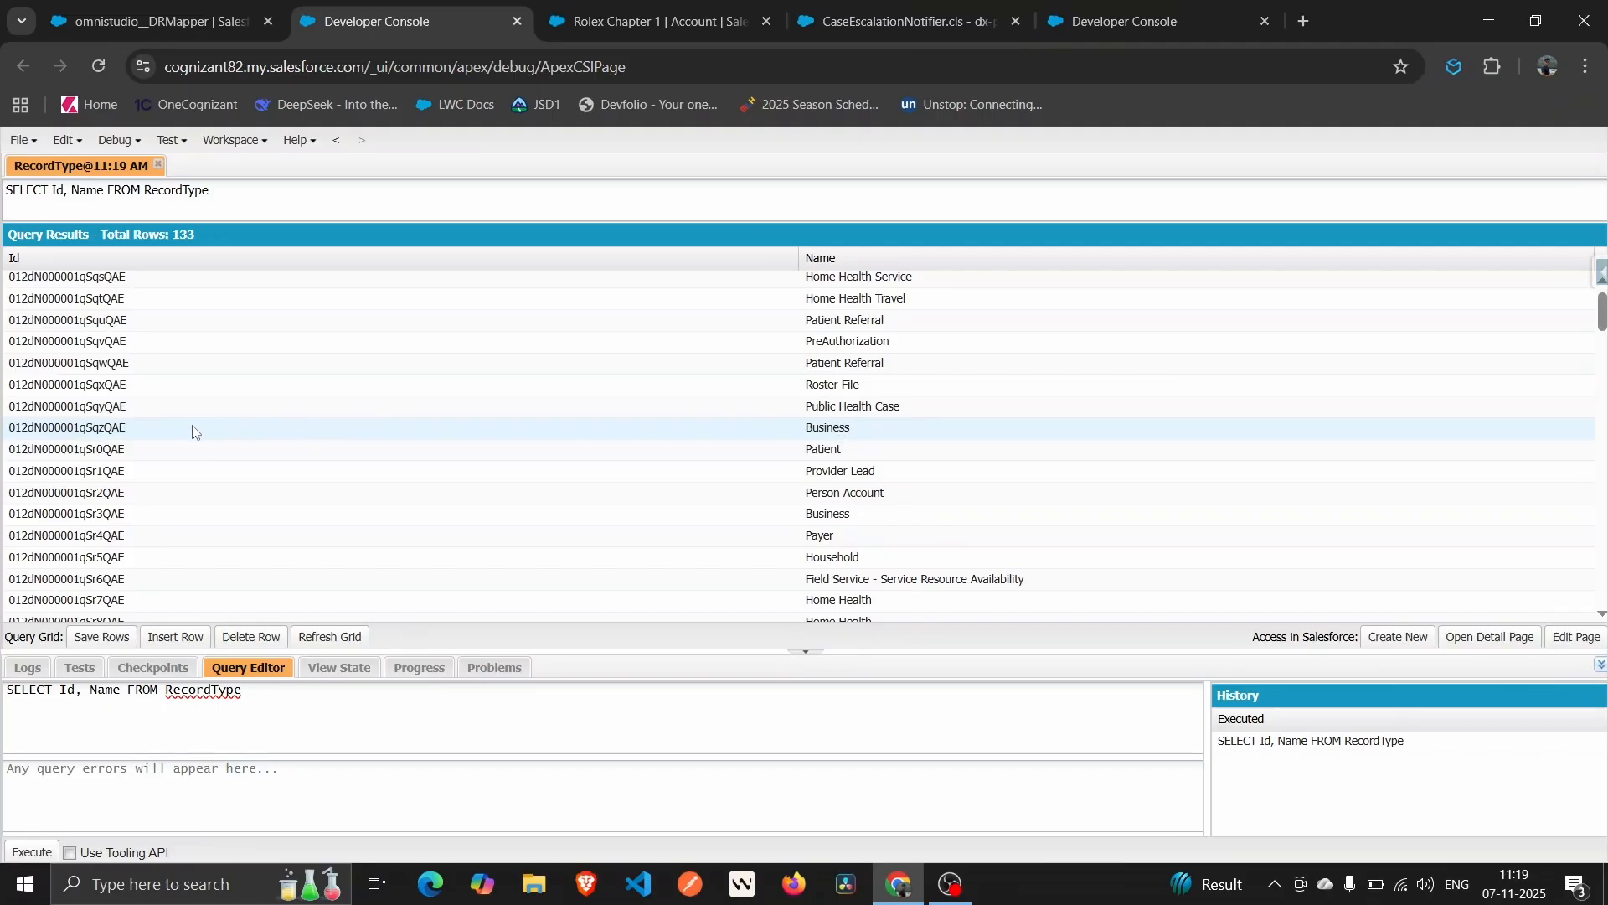
pyautogui.click(129, 429)
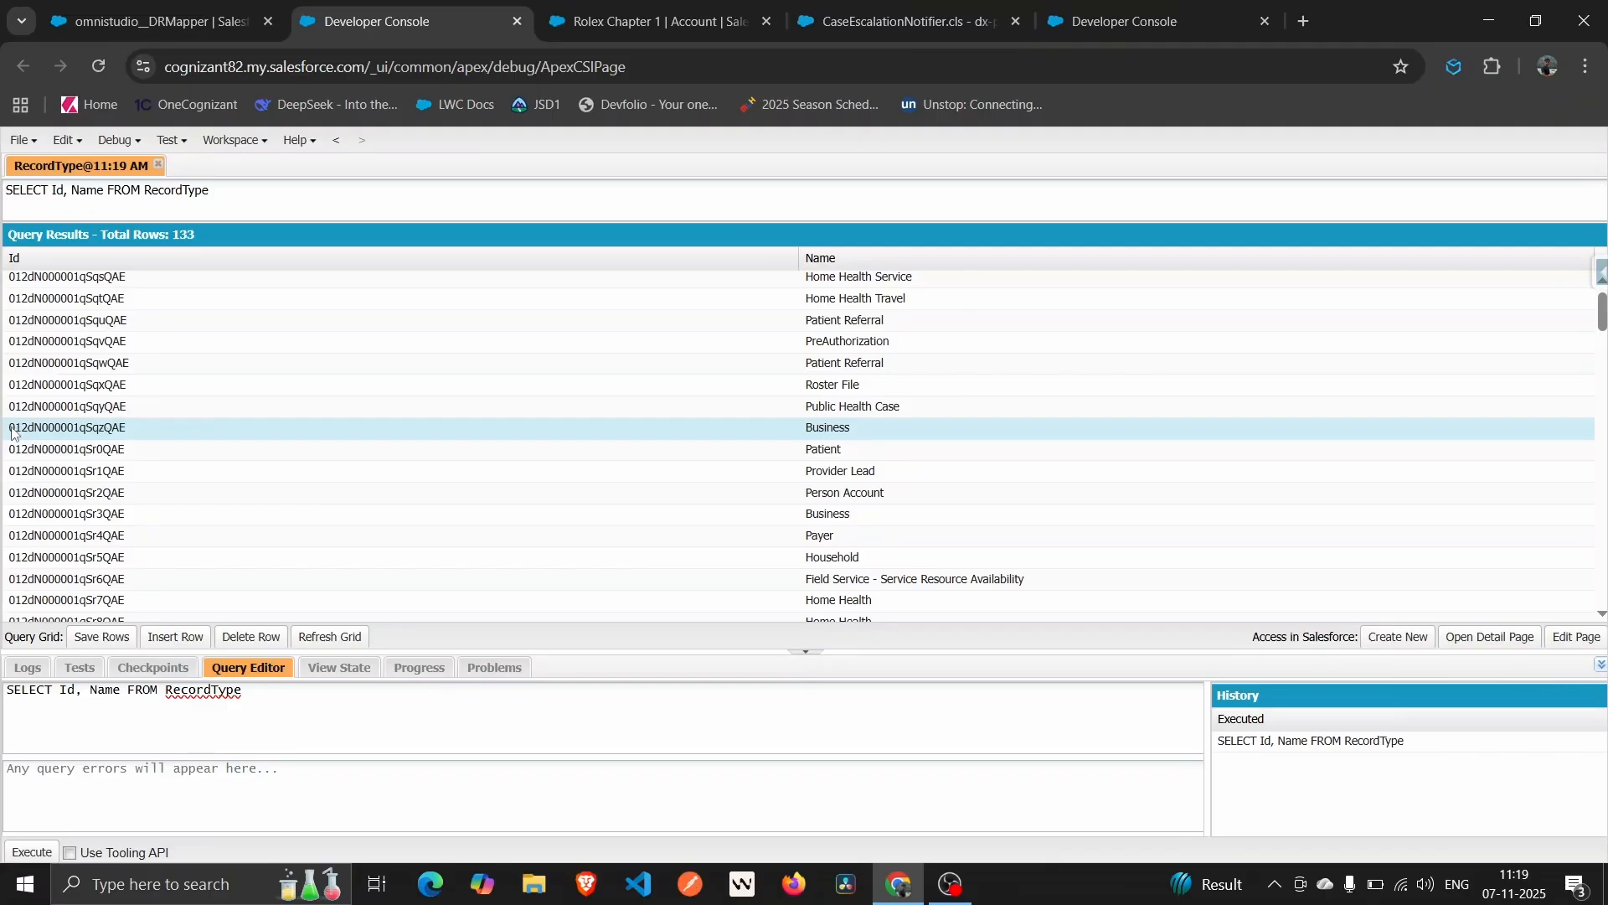
pyautogui.doubleClick(99, 434)
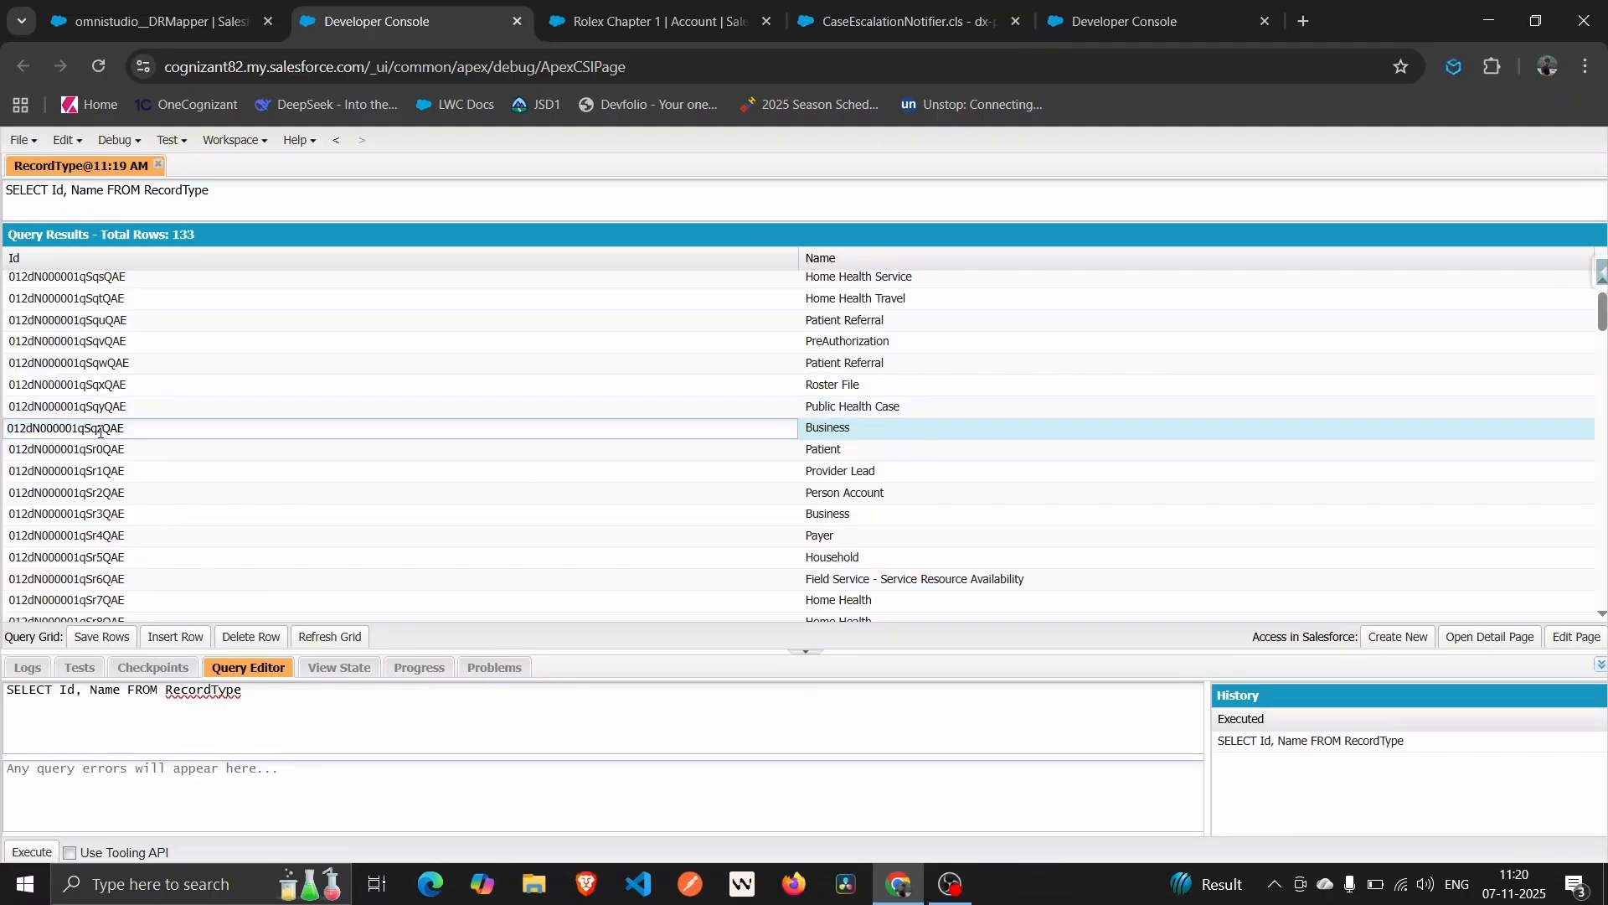
pyautogui.moveTo(126, 426); pyautogui.dragTo(3, 439)
pyautogui.hotkey('ctrl', 'c')
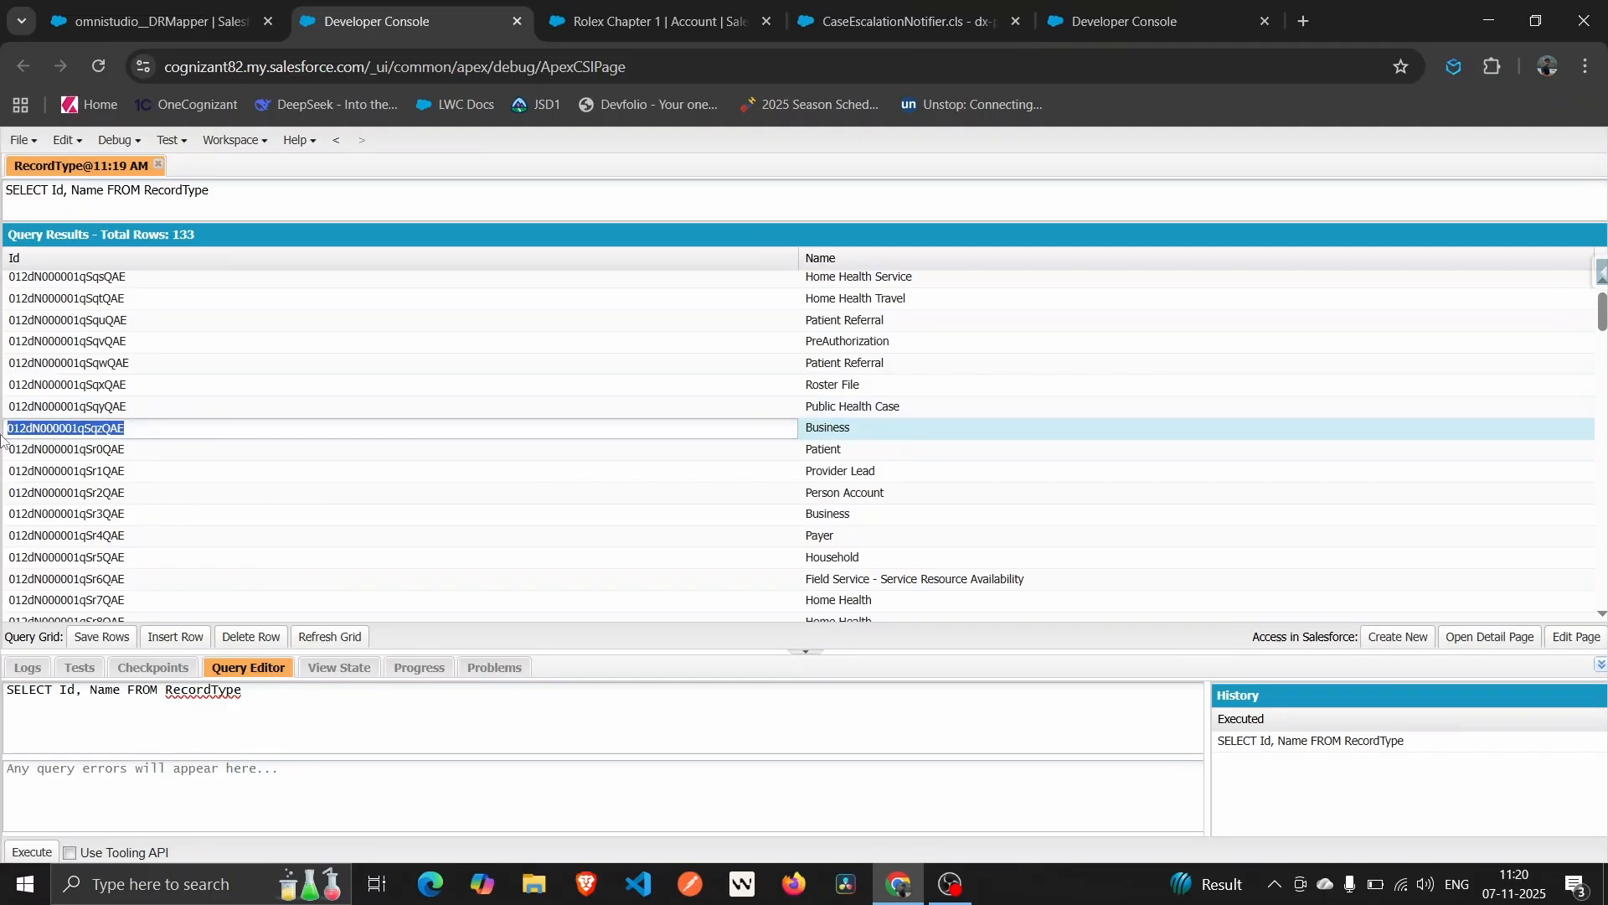
# Paste 012dN000001qSqzQAE as the Contact RecordTypeId mapping's default value, then return to Preview.
pyautogui.click(141, 8)
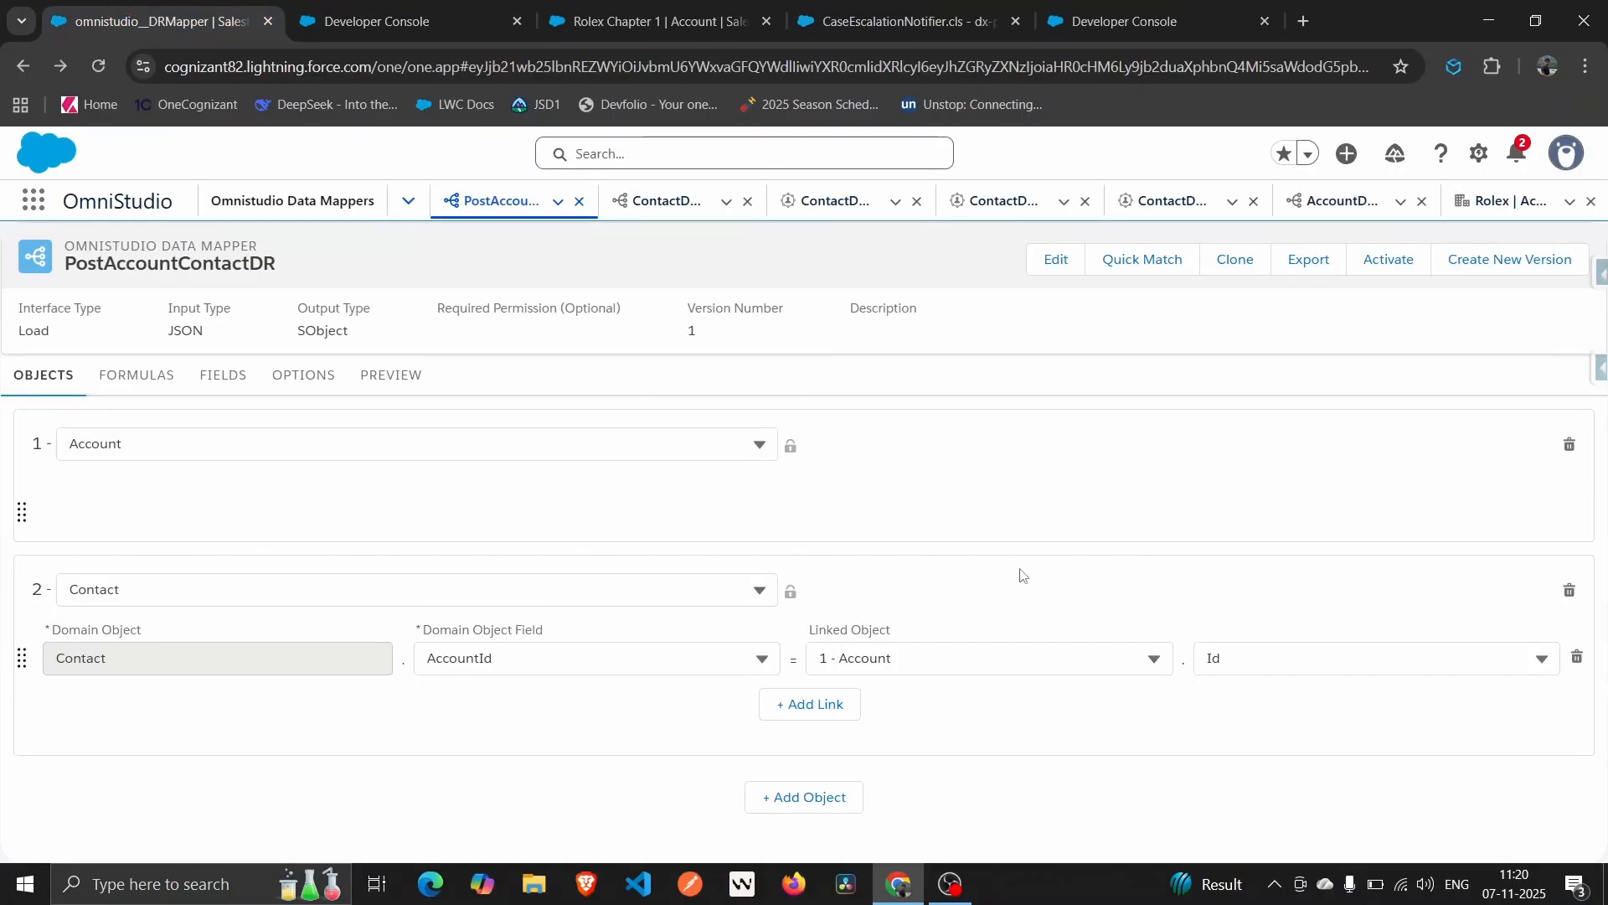
pyautogui.click(430, 6)
pyautogui.click(205, 9)
pyautogui.click(206, 377)
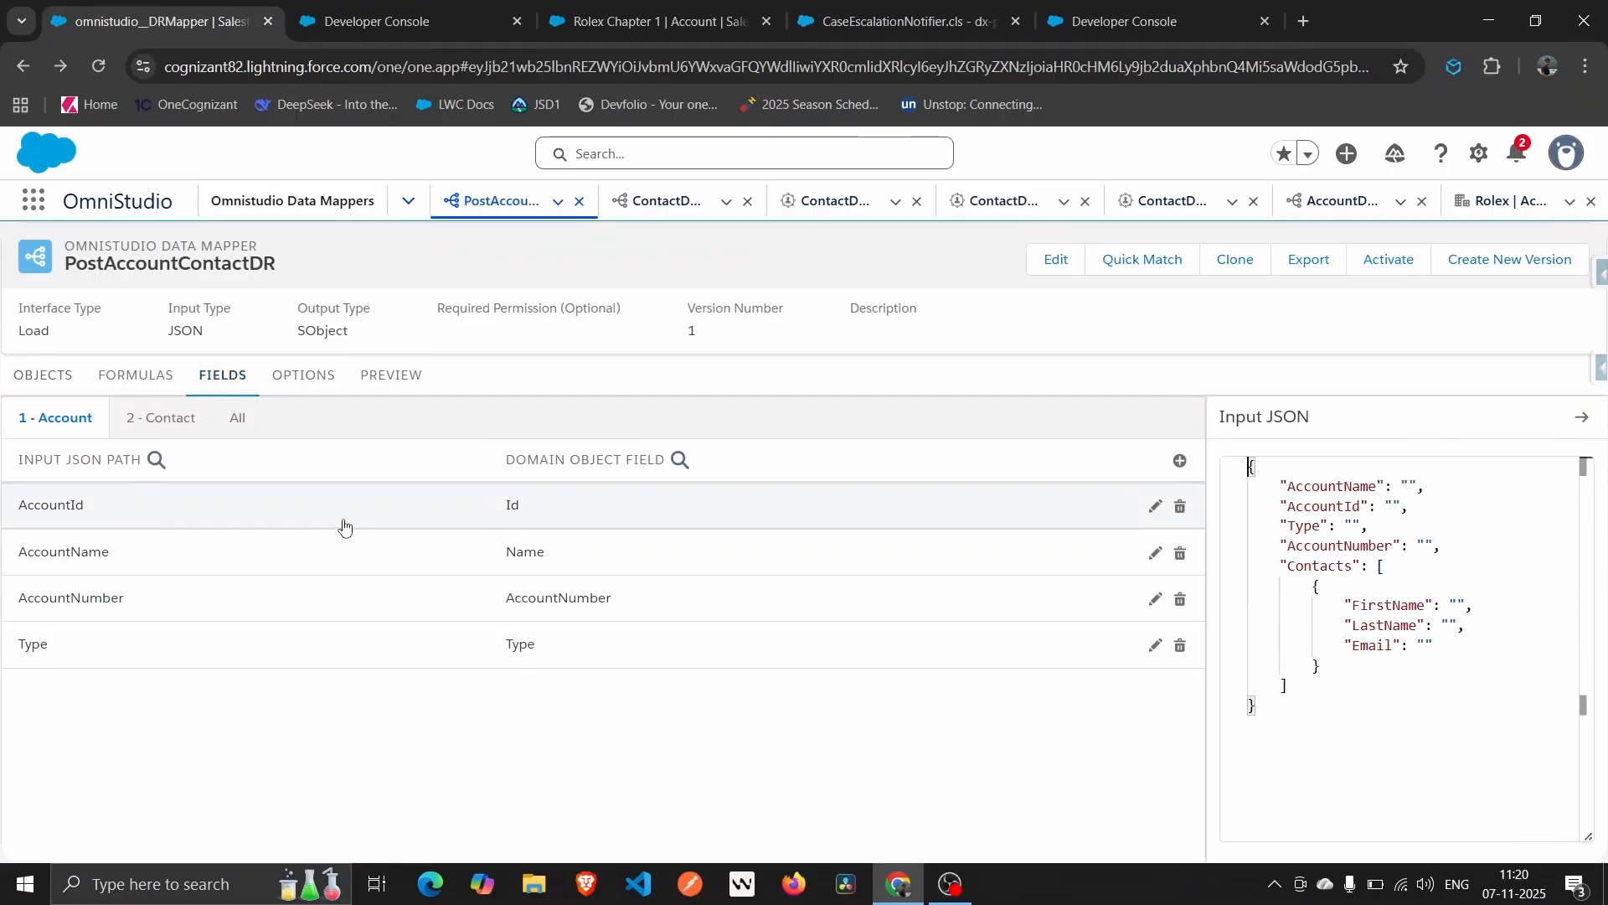
pyautogui.click(149, 421)
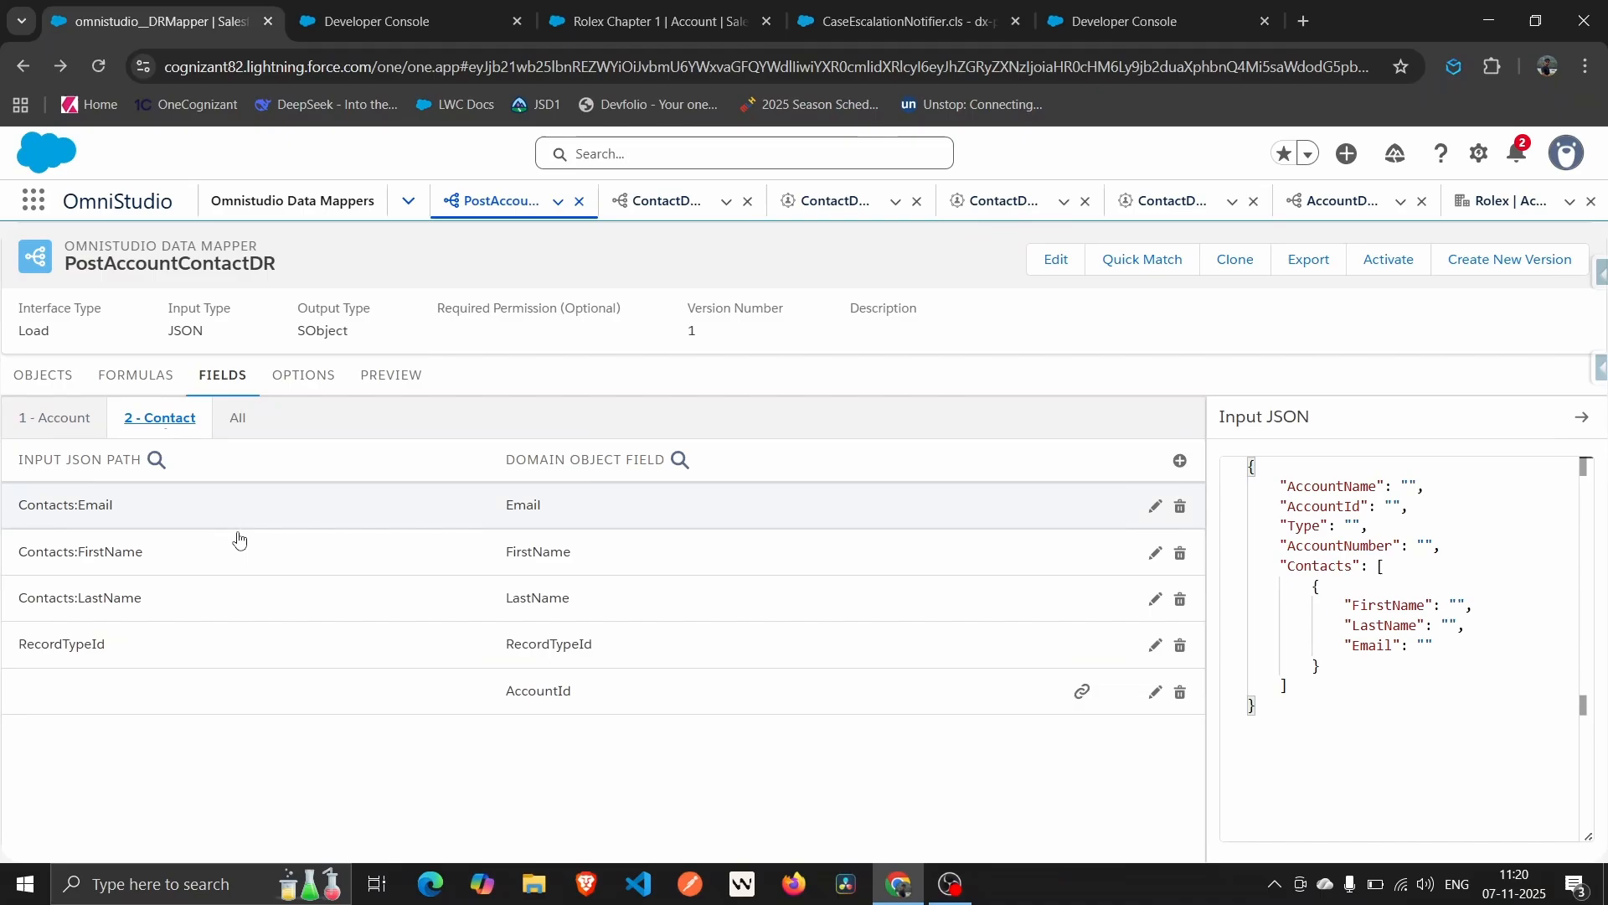
pyautogui.click(253, 641)
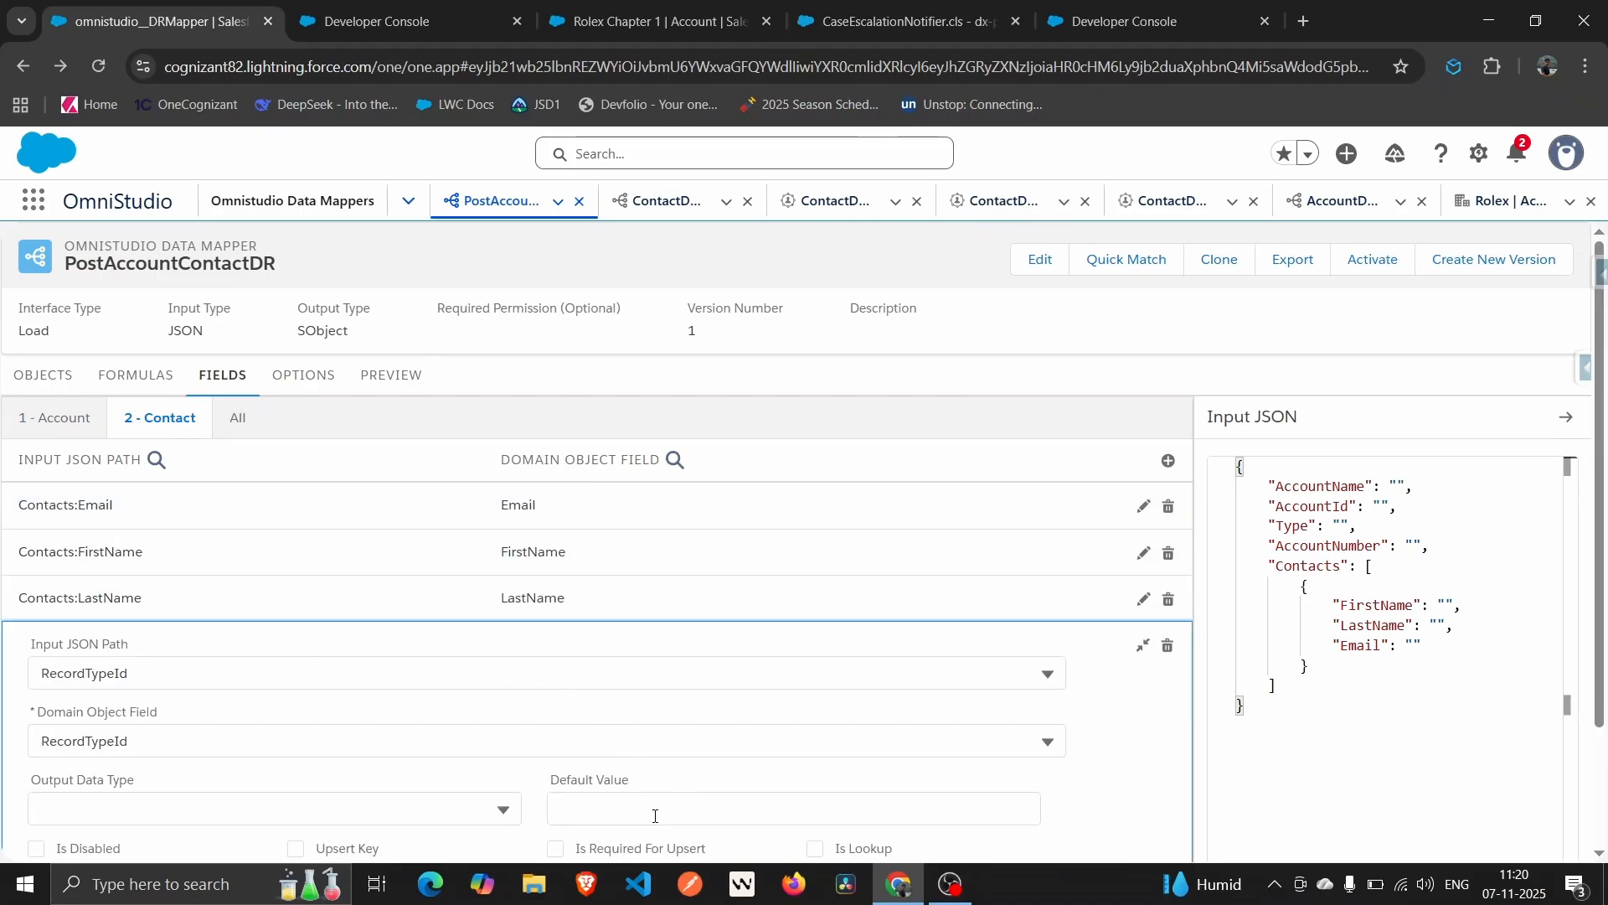
pyautogui.click(630, 797)
pyautogui.hotkey('ctrl', 'v')
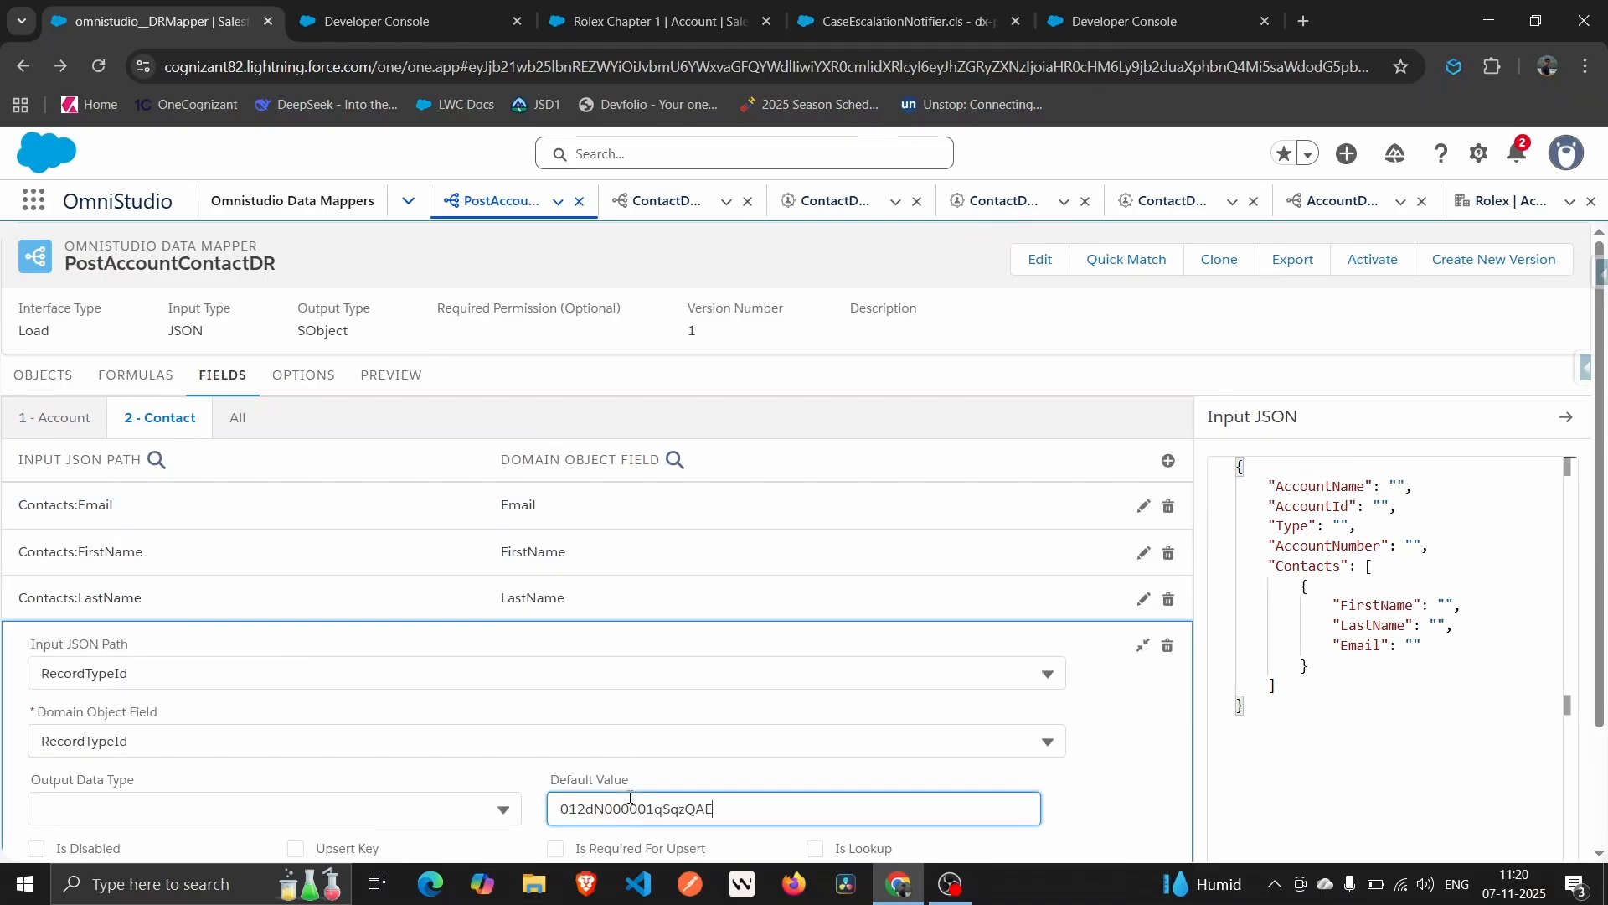
pyautogui.click(788, 782)
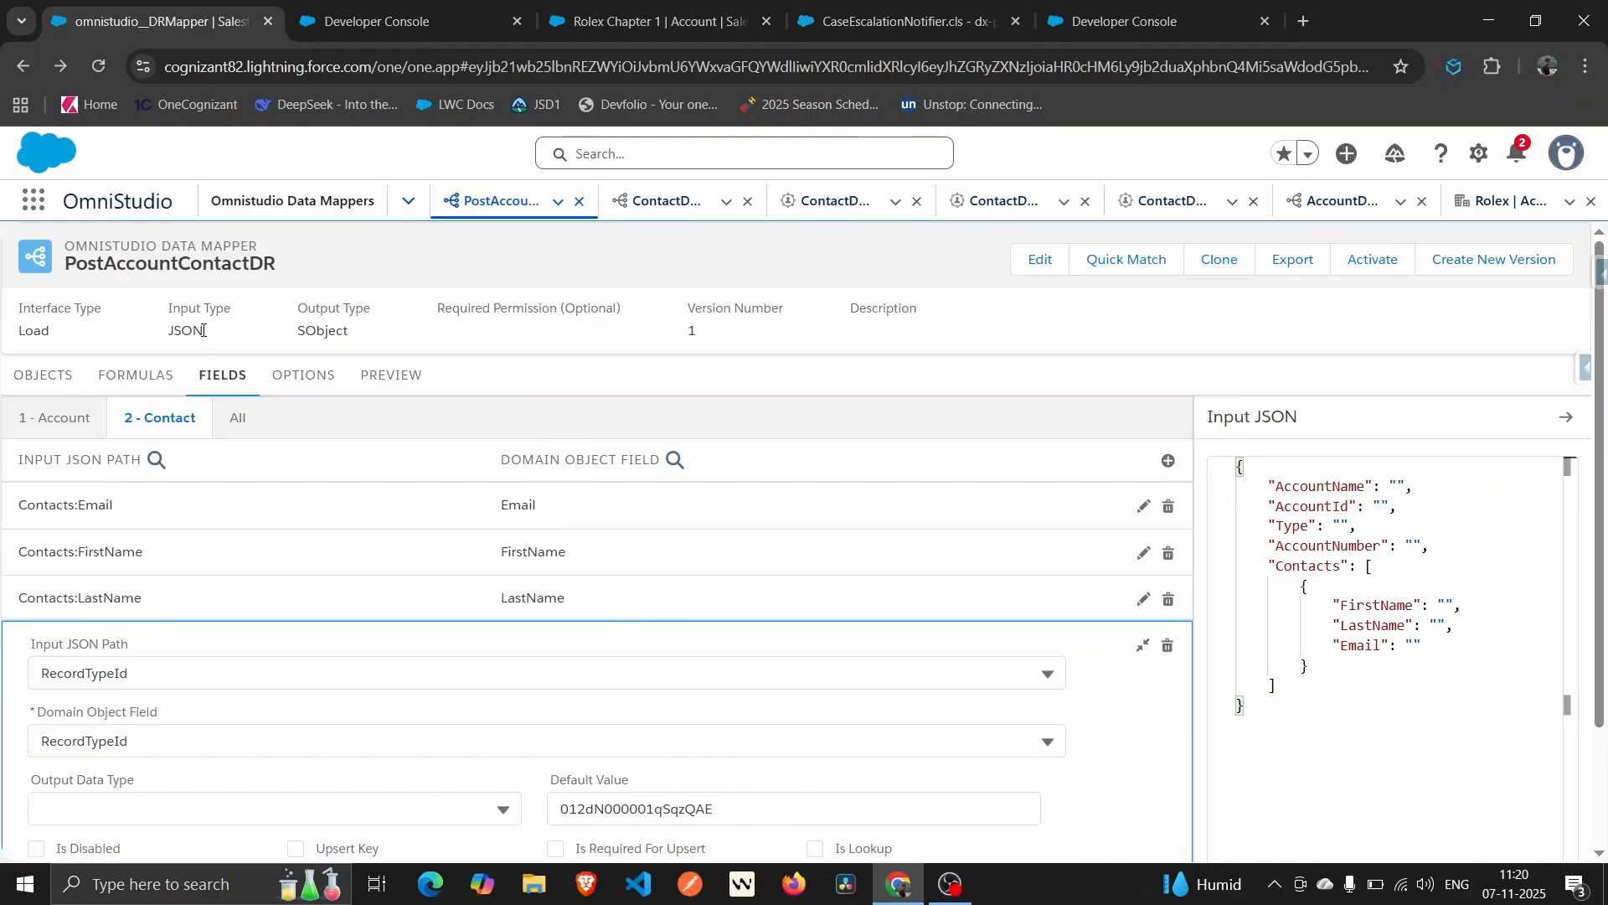
pyautogui.click(396, 374)
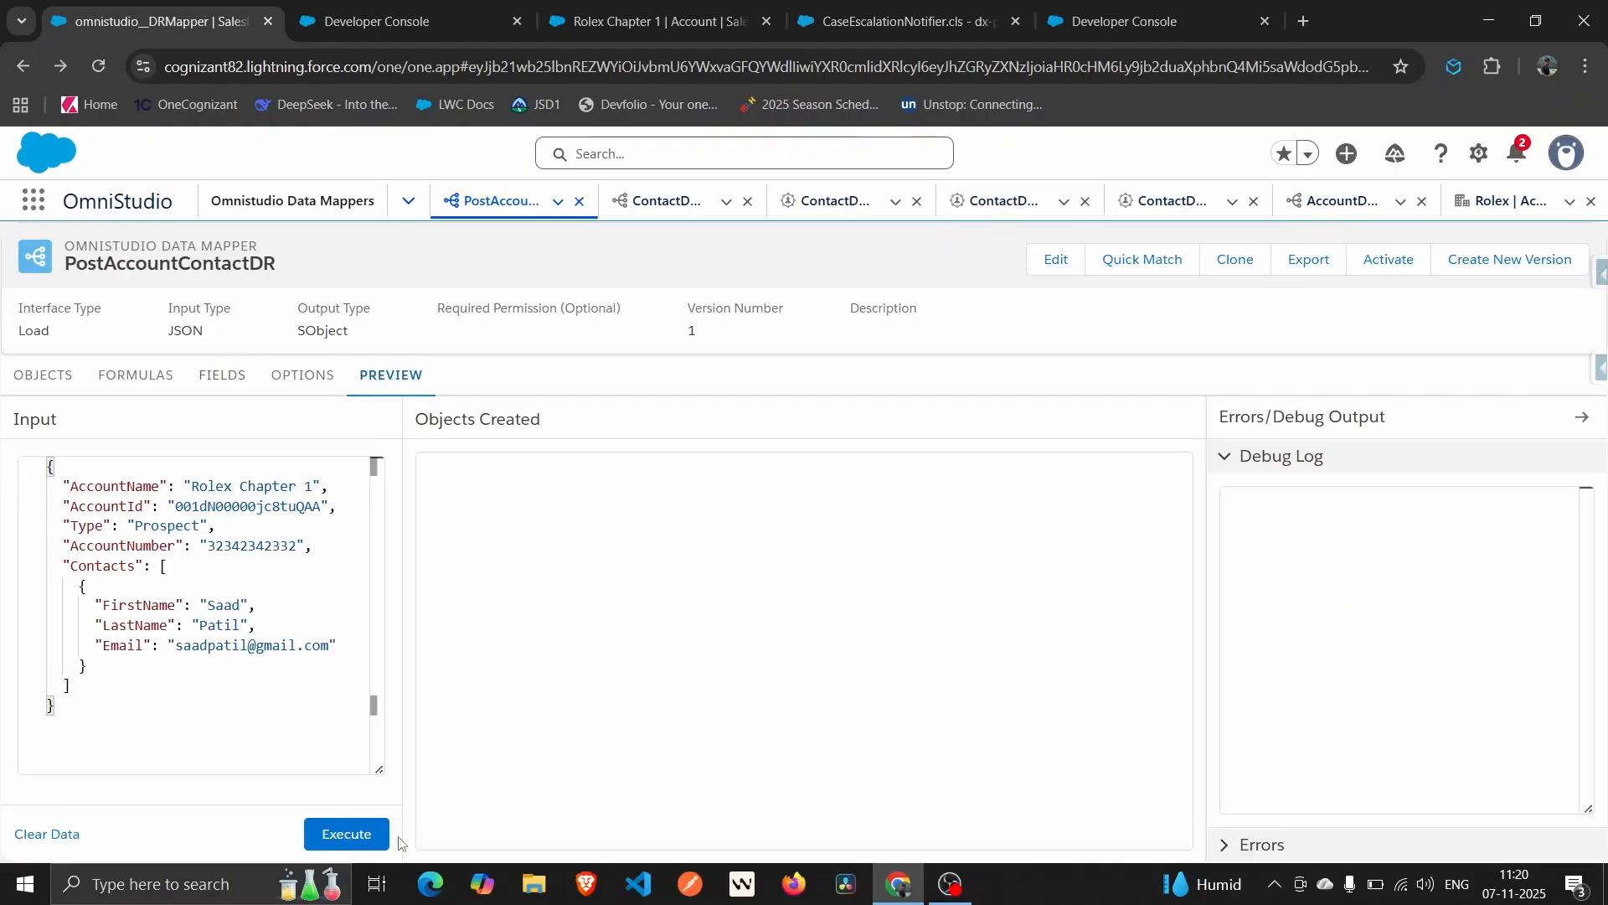
# Execute the preview, creating a new Contact and the Rolex Chapter 1 Account.
pyautogui.click(332, 841)
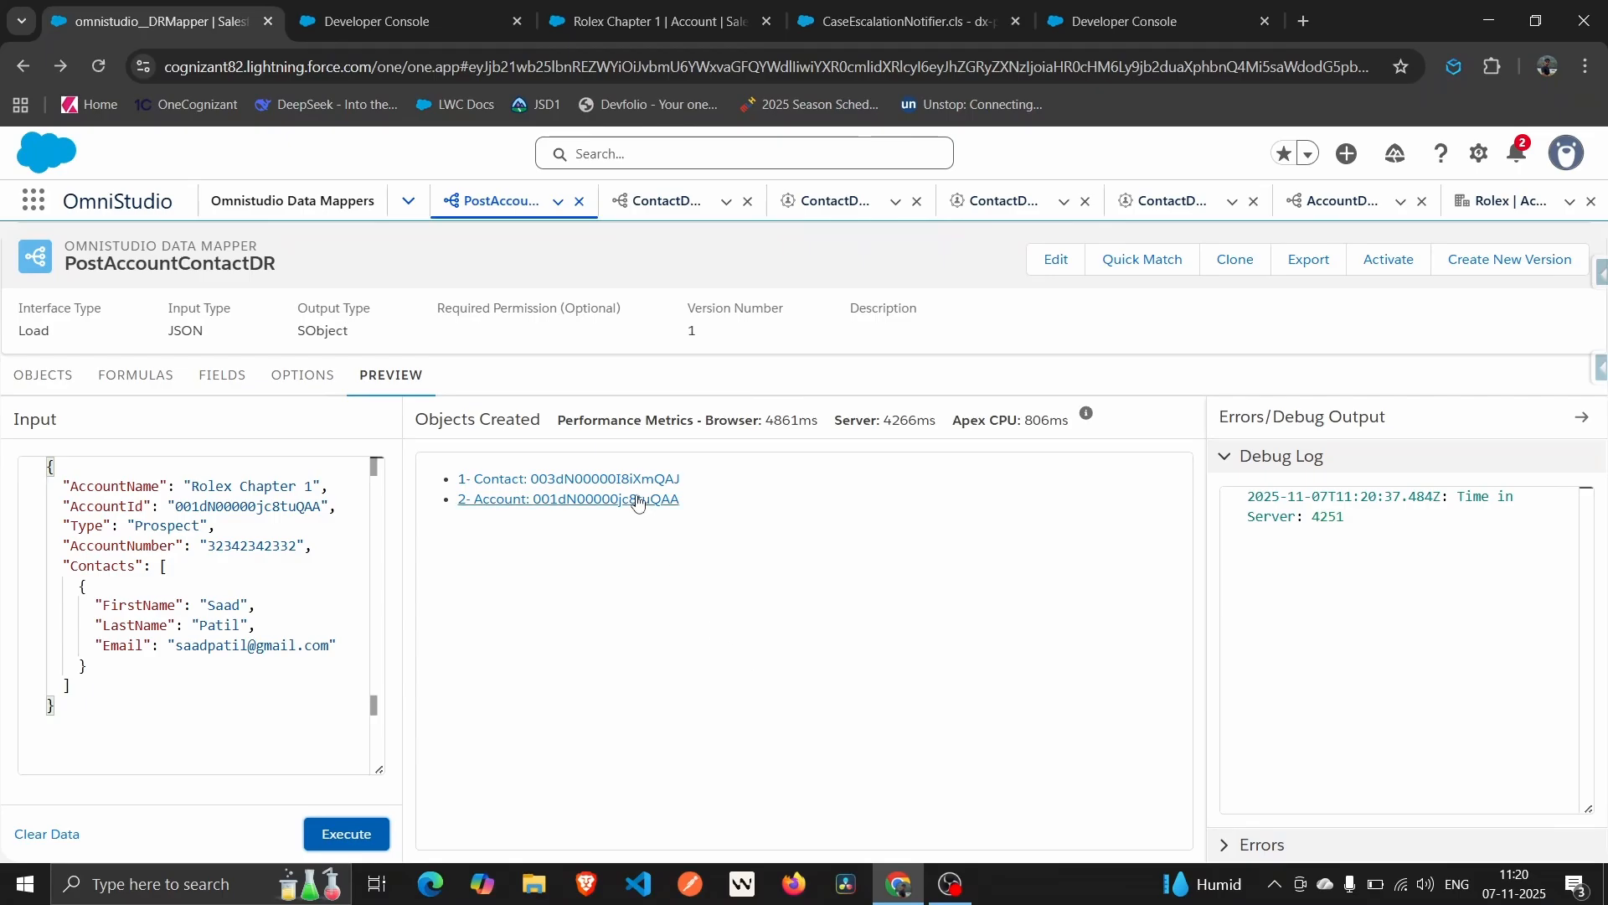
# Open the new Contact's record to confirm it belongs to Rolex Chapter 1, then return to the preview.
pyautogui.click(618, 477)
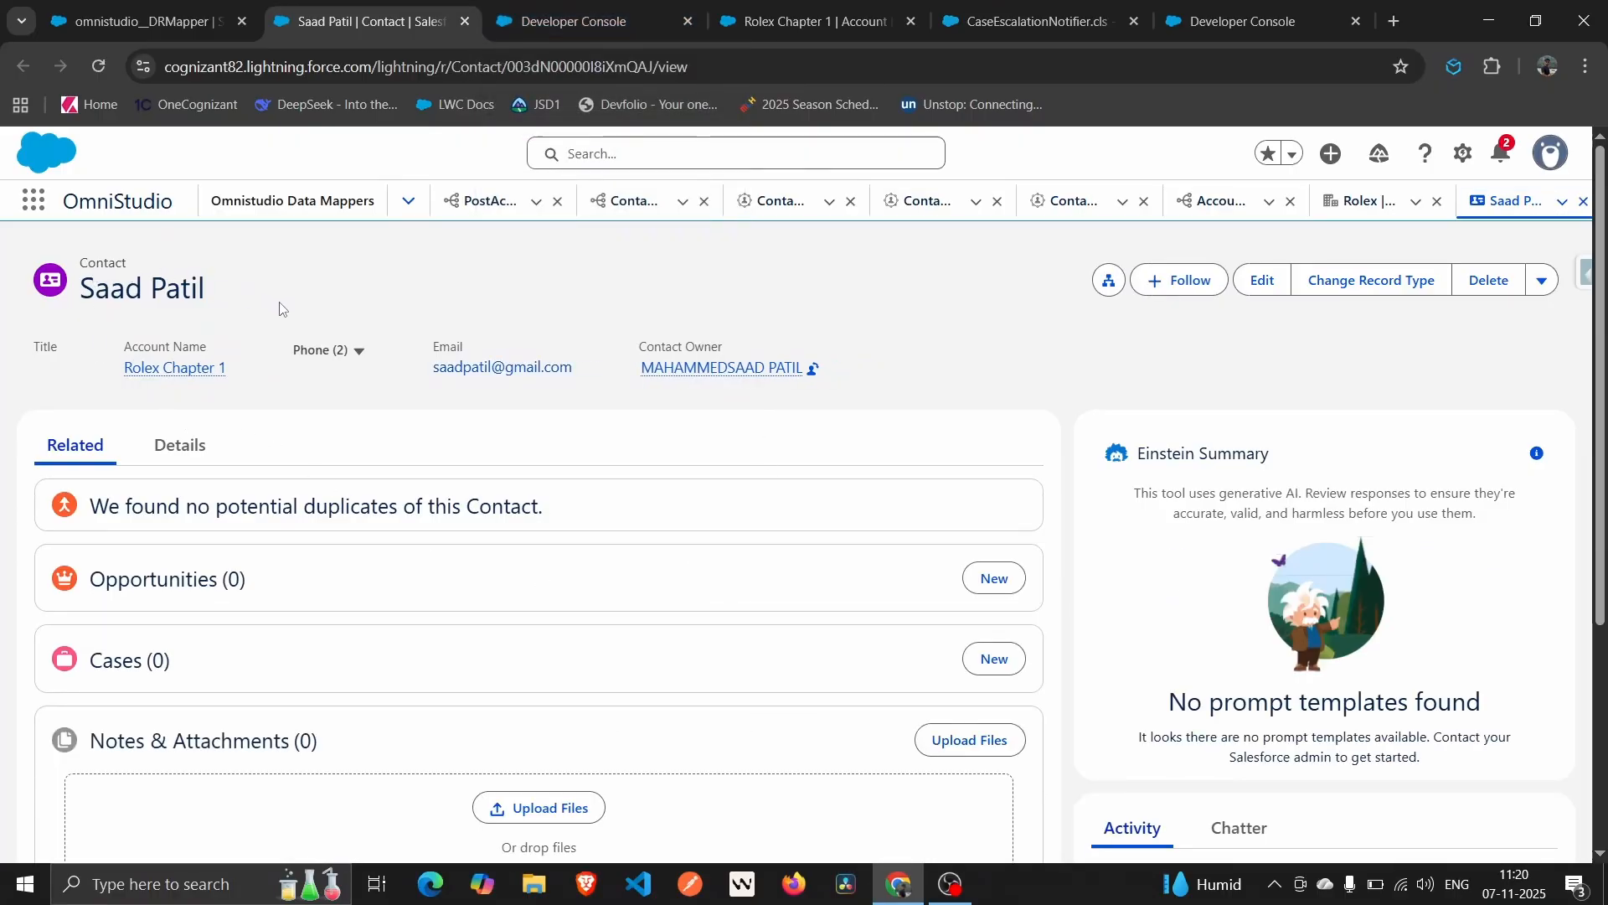
pyautogui.moveTo(178, 370)
pyautogui.click(181, 8)
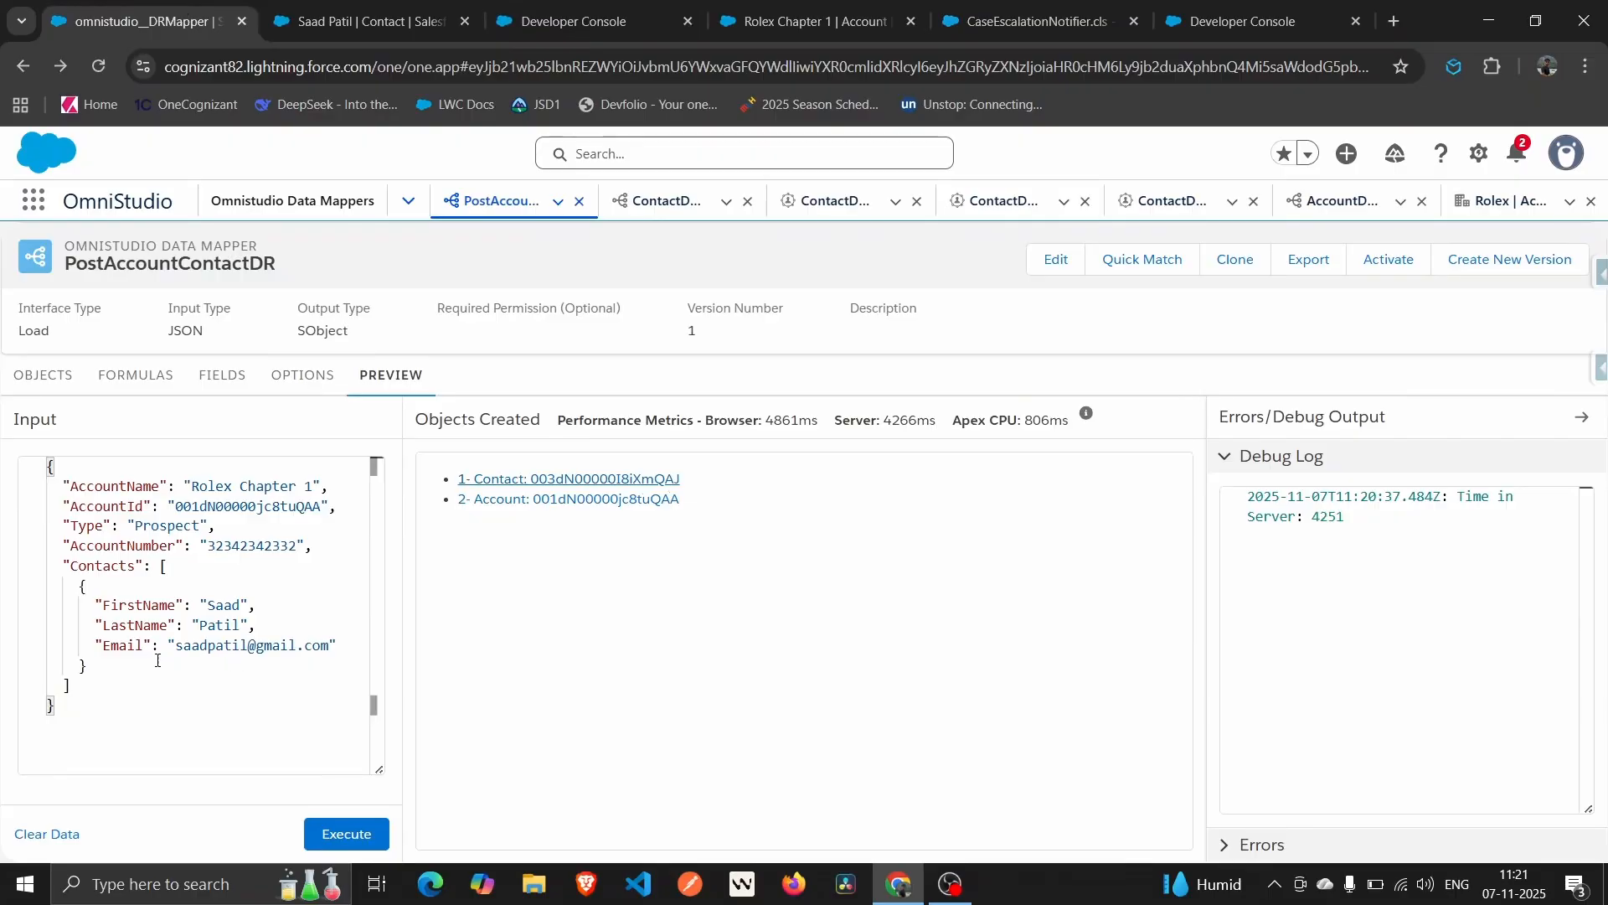
# Duplicate the contact object in the input JSON, changing its FirstName to Anil and email to anil.
pyautogui.click(119, 668)
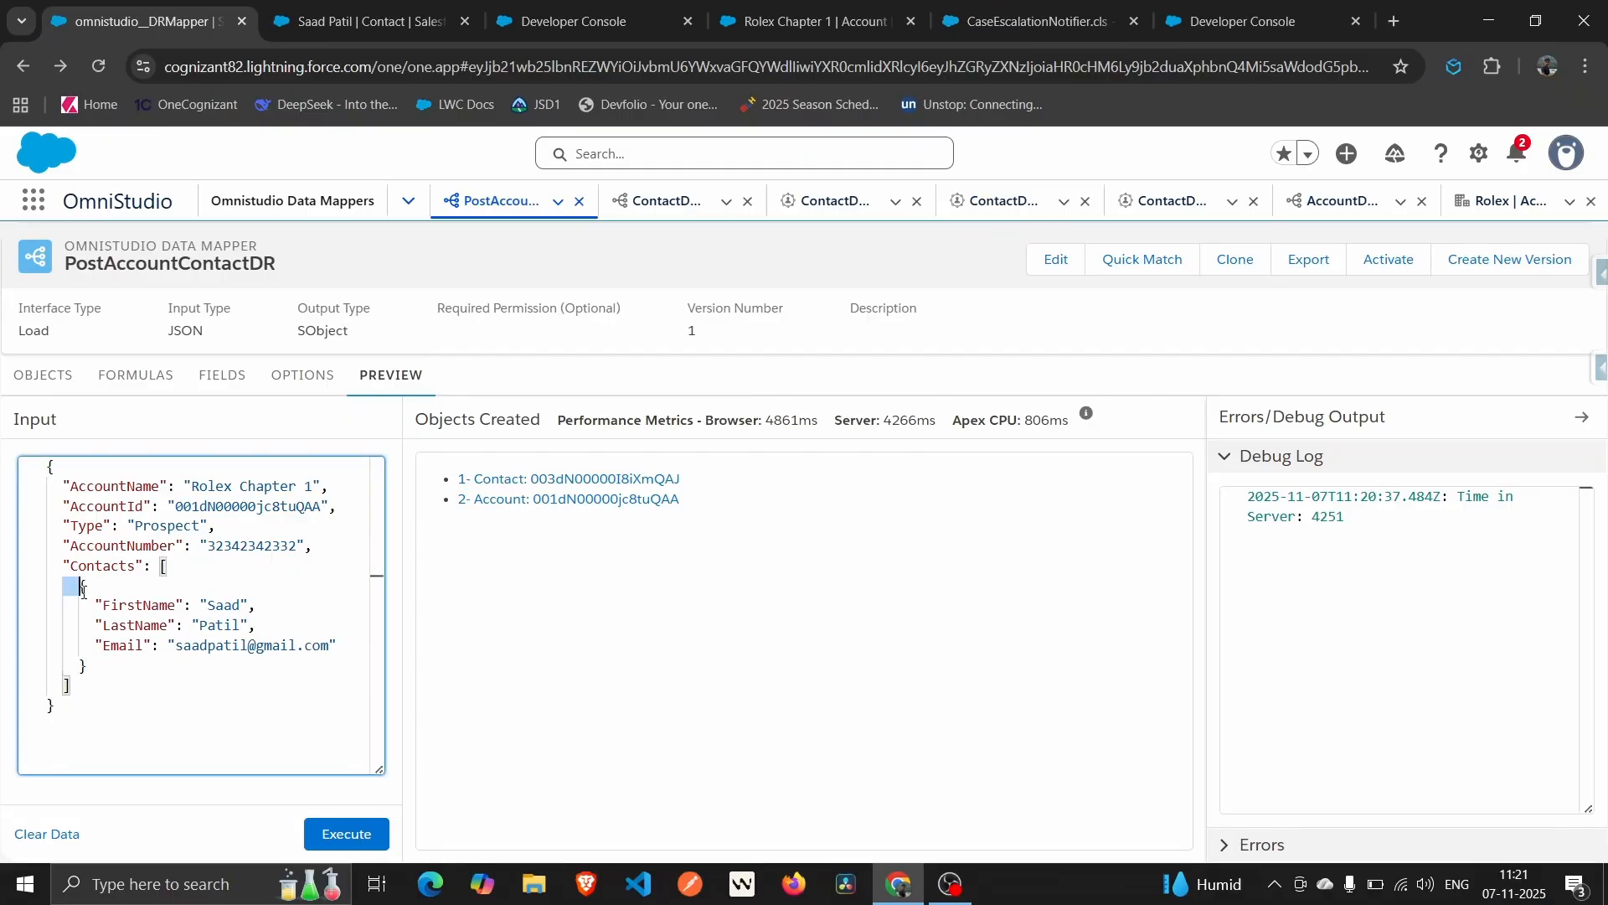
pyautogui.moveTo(67, 578); pyautogui.dragTo(119, 664)
pyautogui.hotkey('ctrl', 'c')
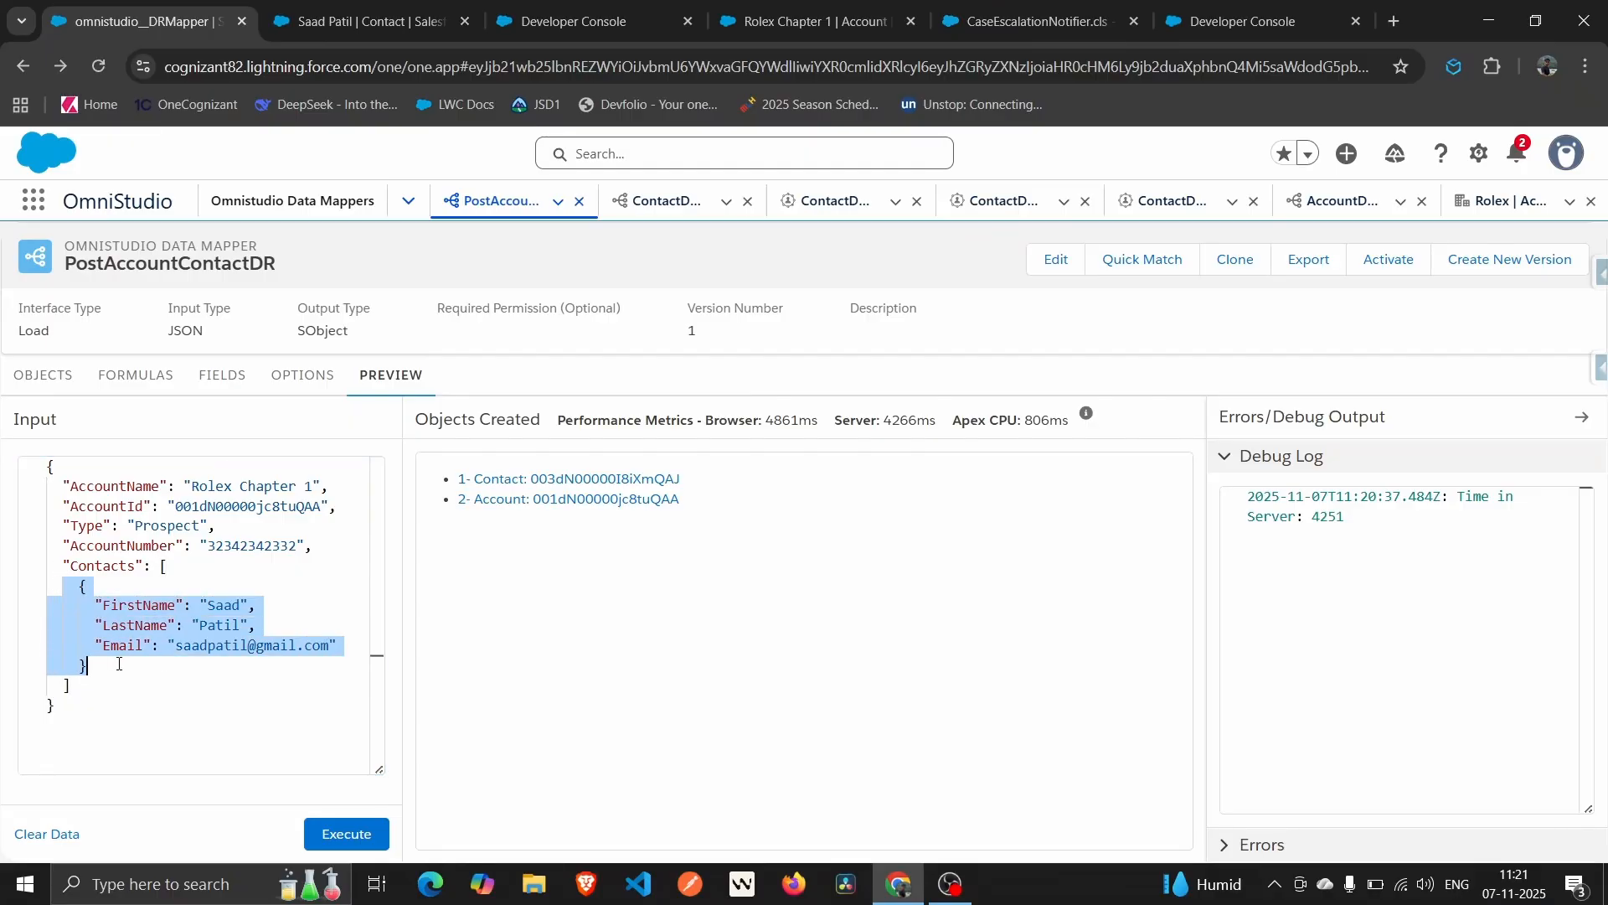
pyautogui.click(119, 664)
pyautogui.write(',')
pyautogui.hotkey('ctrl', 'v')
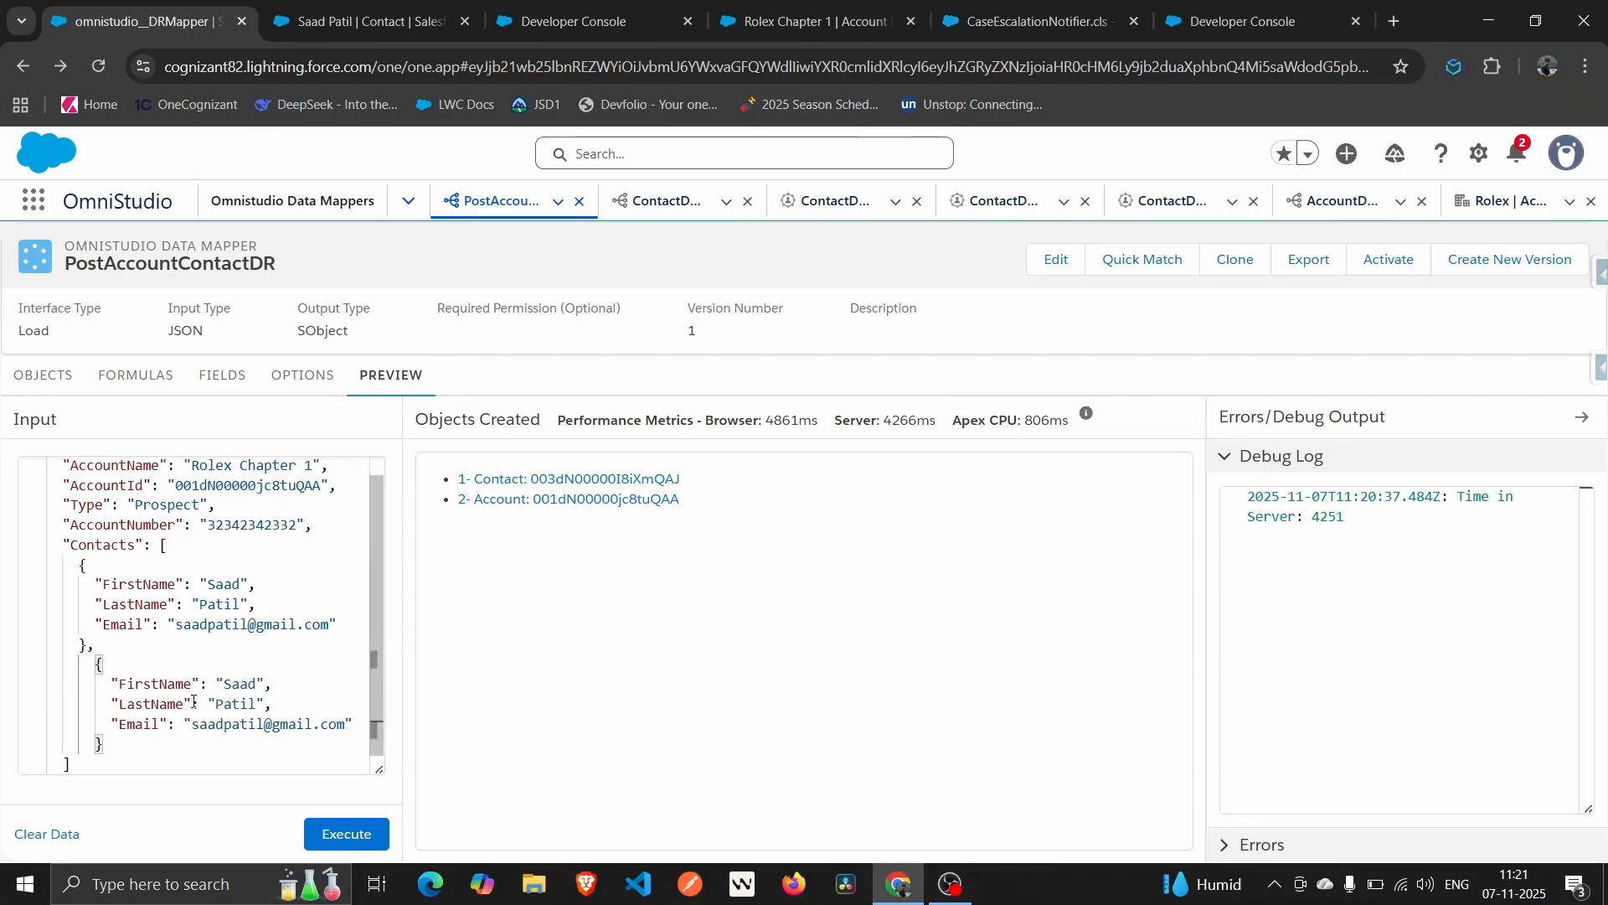
pyautogui.doubleClick(230, 683)
pyautogui.write('A')
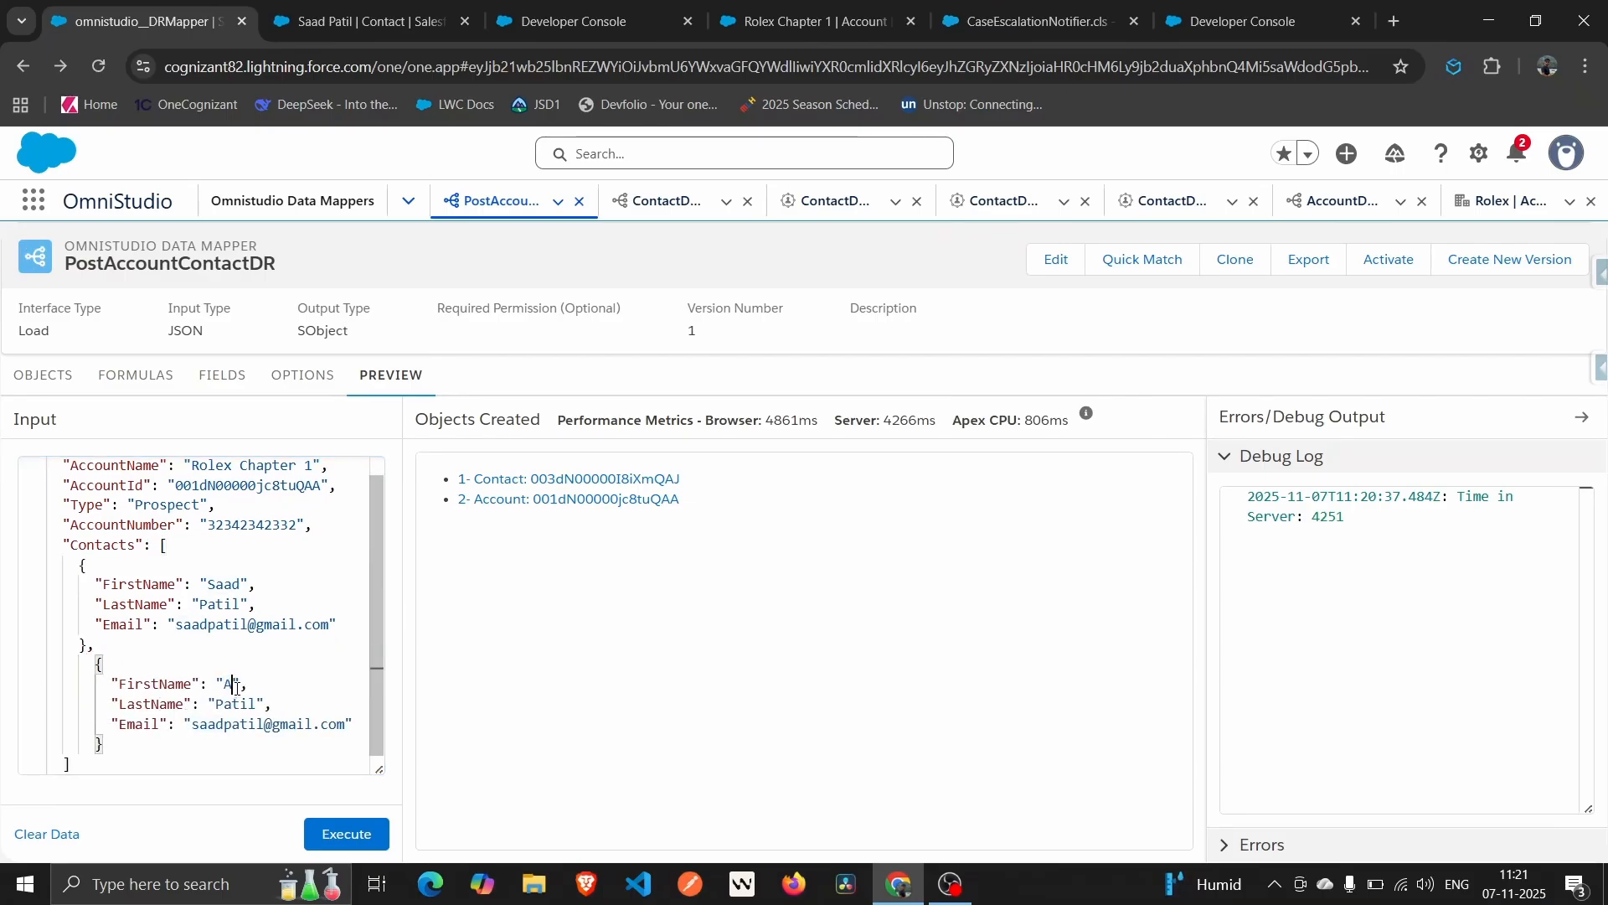
pyautogui.write('nil')
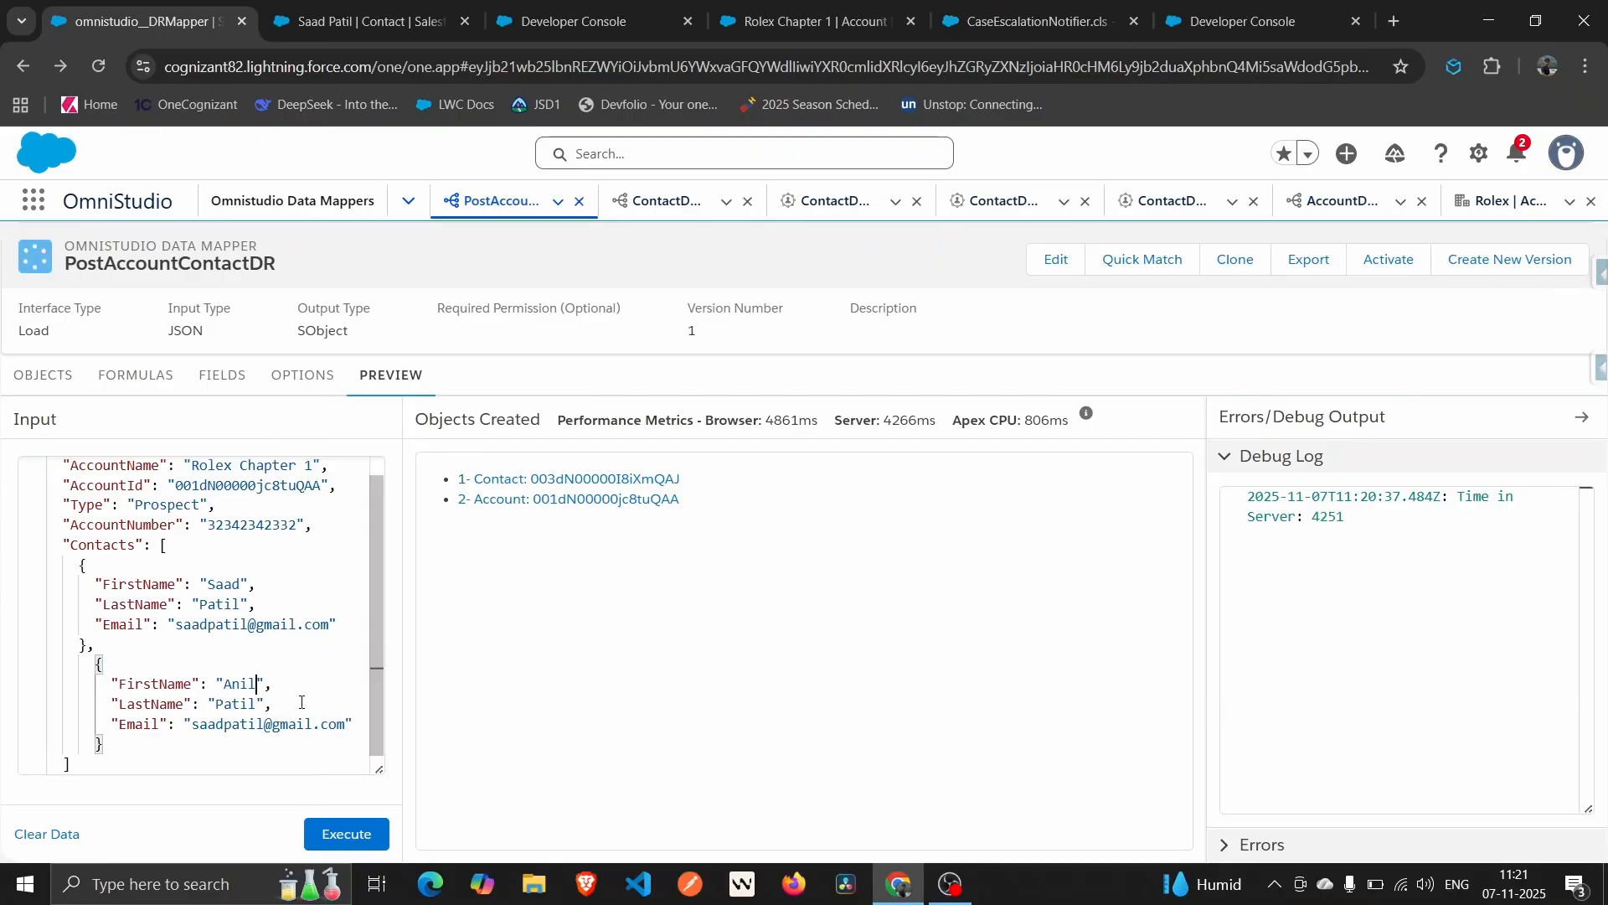
pyautogui.click(224, 726)
pyautogui.press('BackSpace')
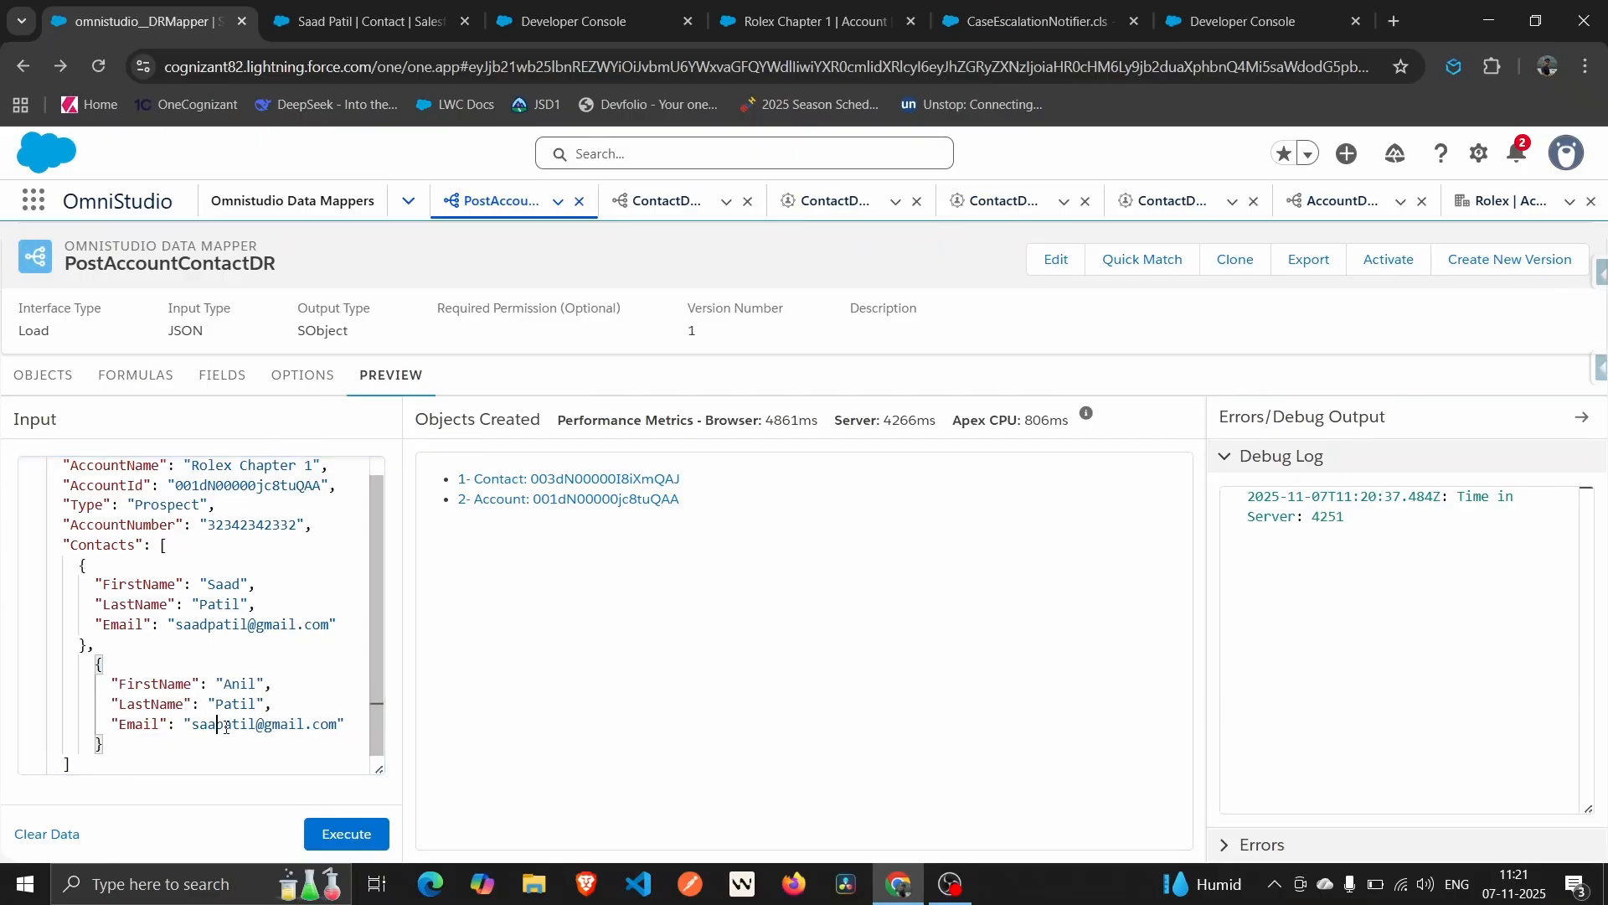
pyautogui.press('BackSpace')
pyautogui.press('BackSpace')
pyautogui.press('BackSpace')
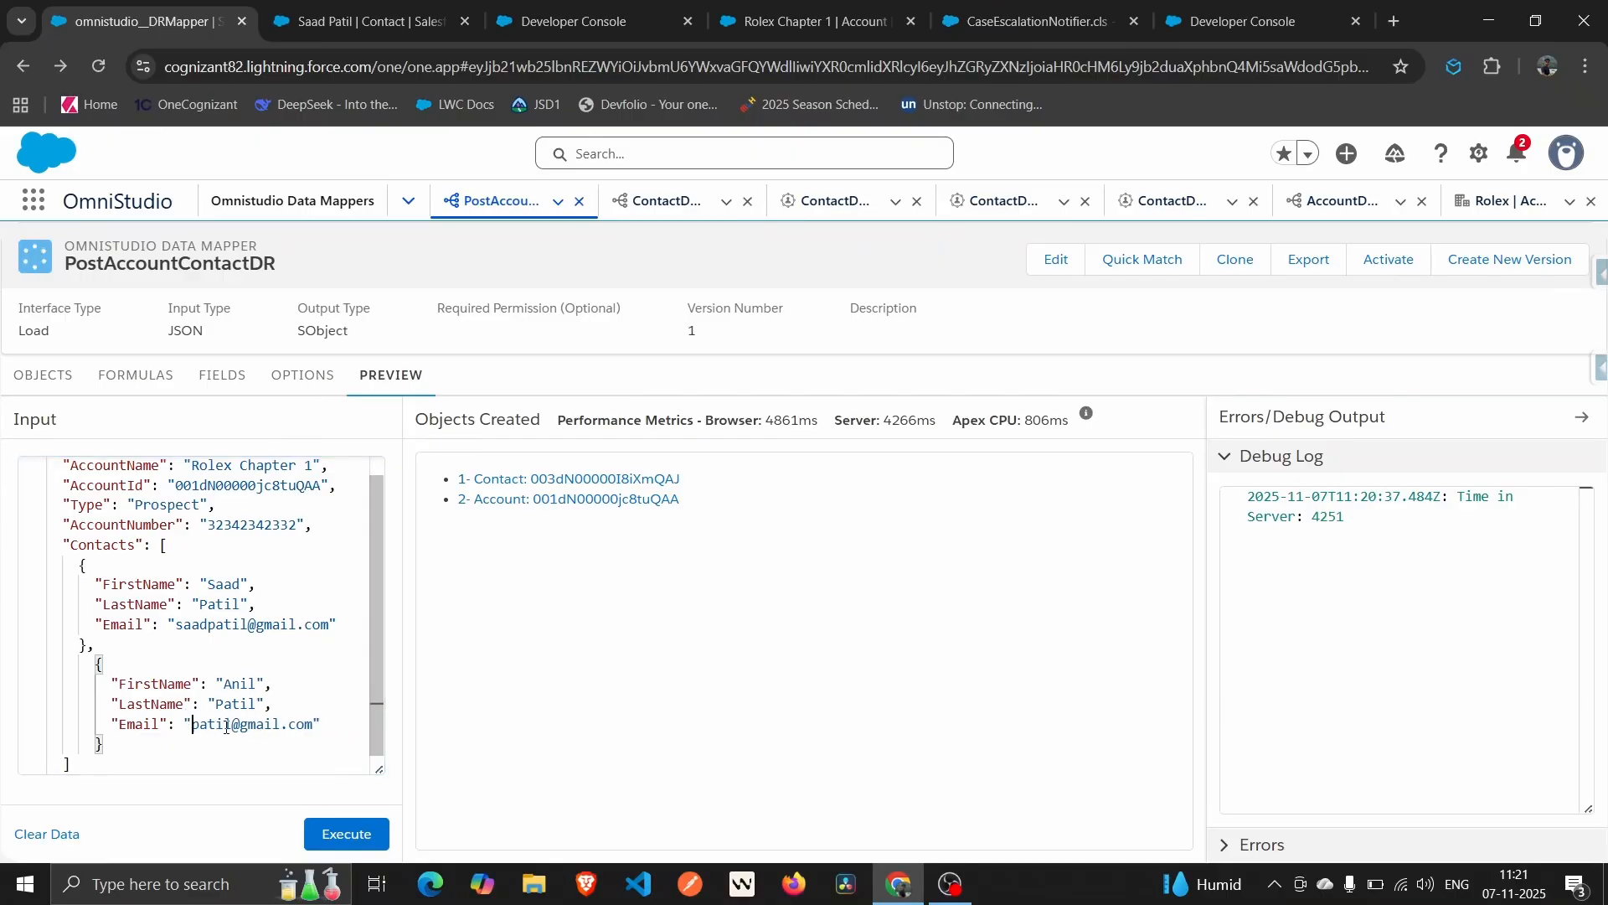
pyautogui.write('anil')
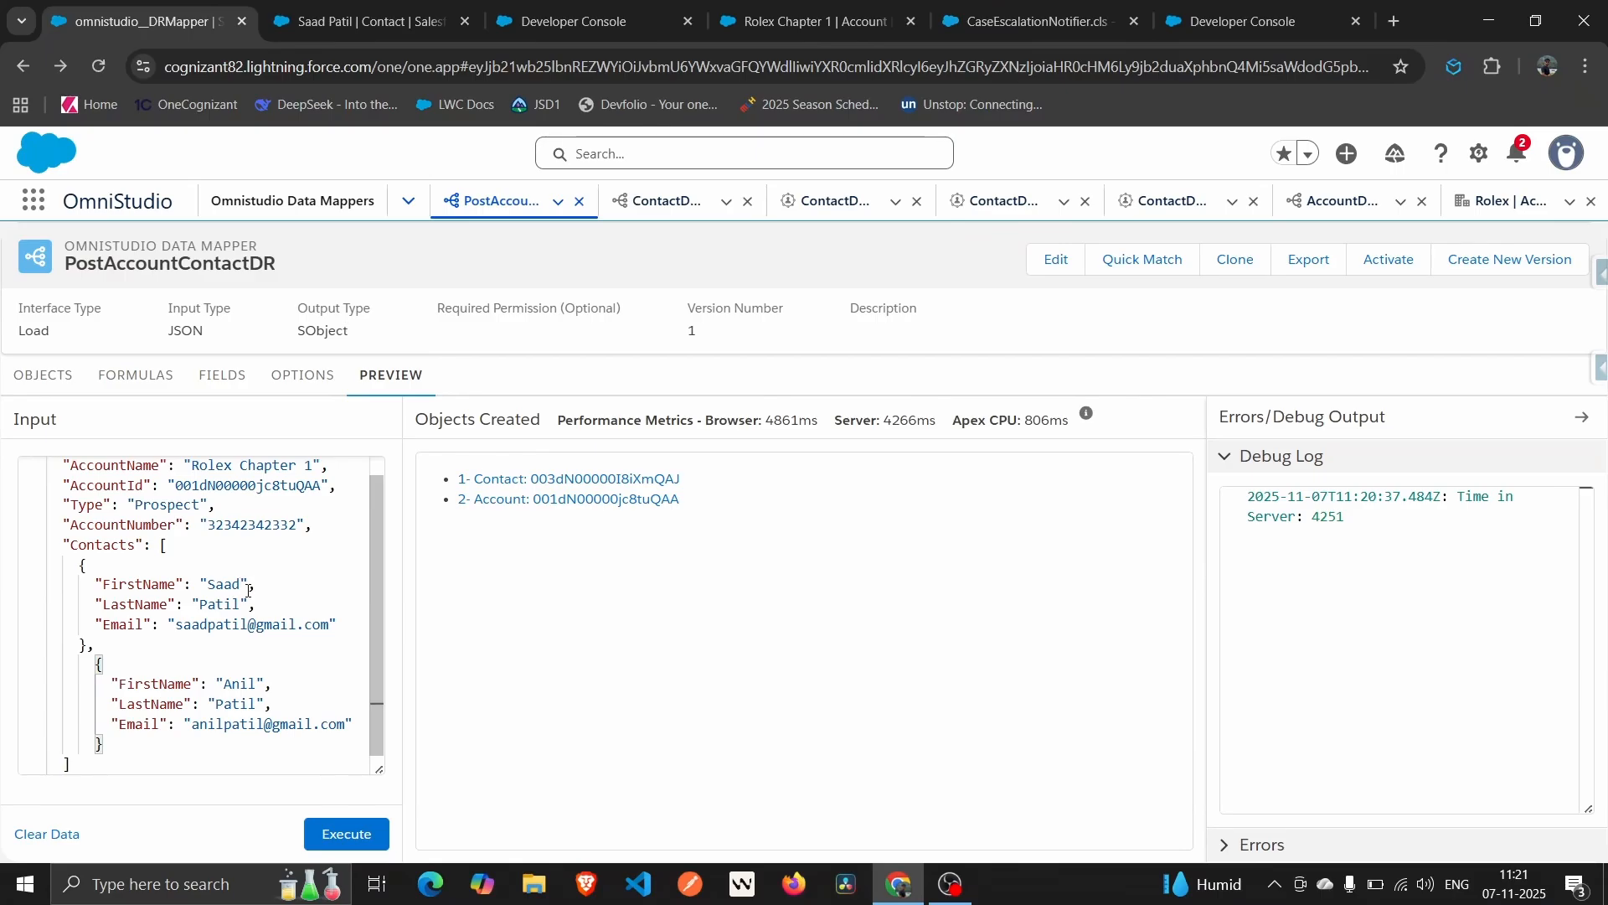
# Start an Id line below the first contact's FirstName, then return to the field mappings.
pyautogui.click(260, 583)
pyautogui.press('Return')
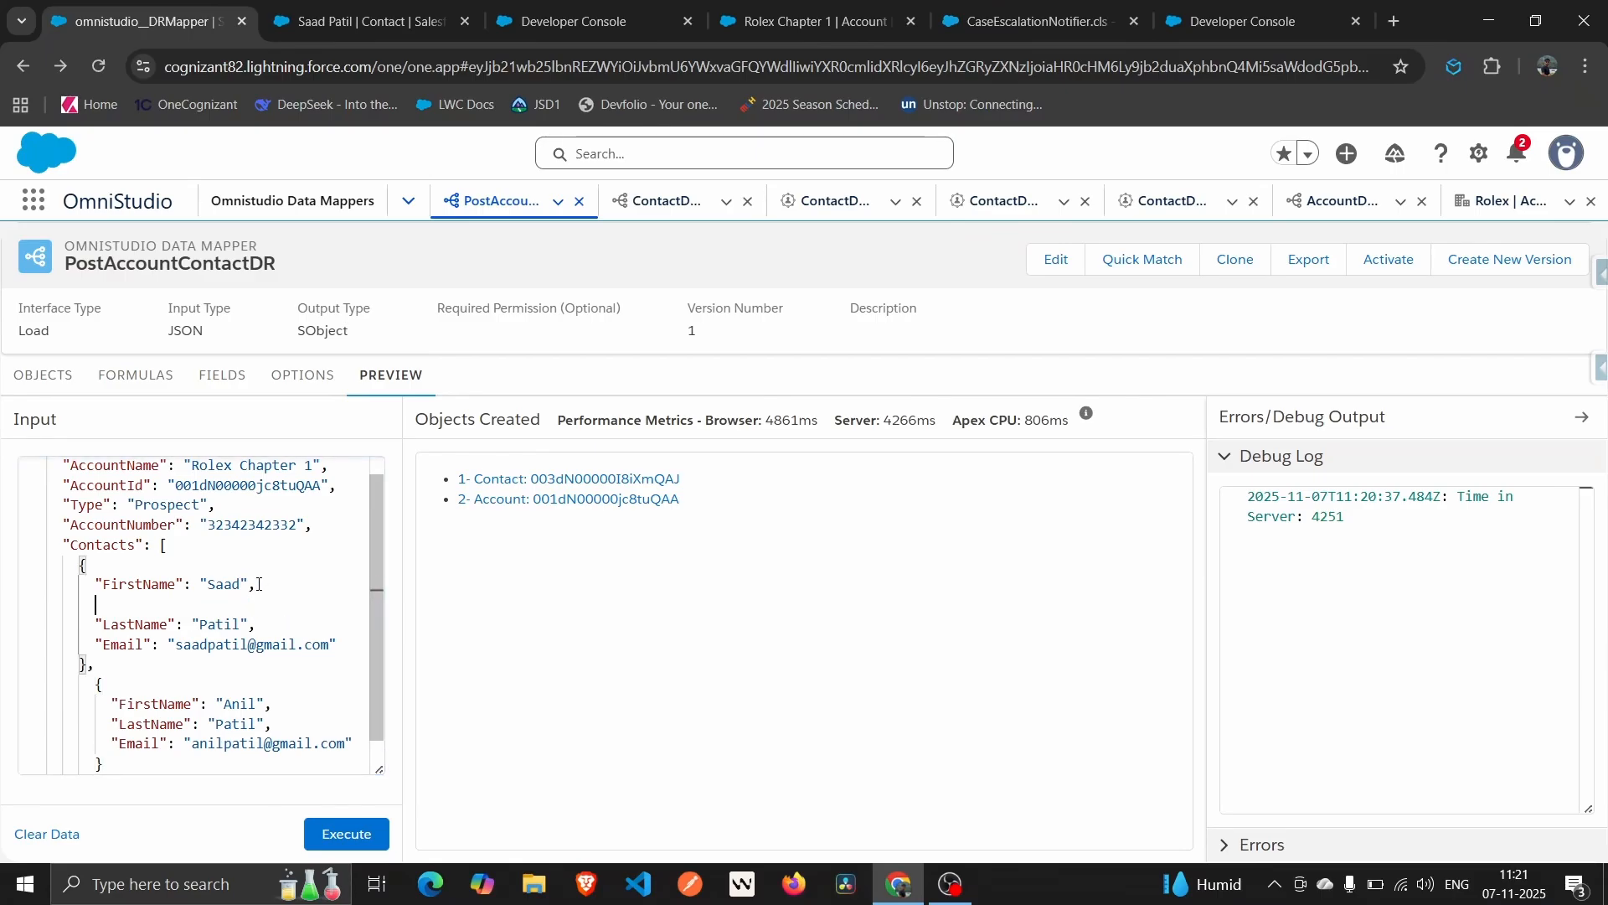
pyautogui.write('Id')
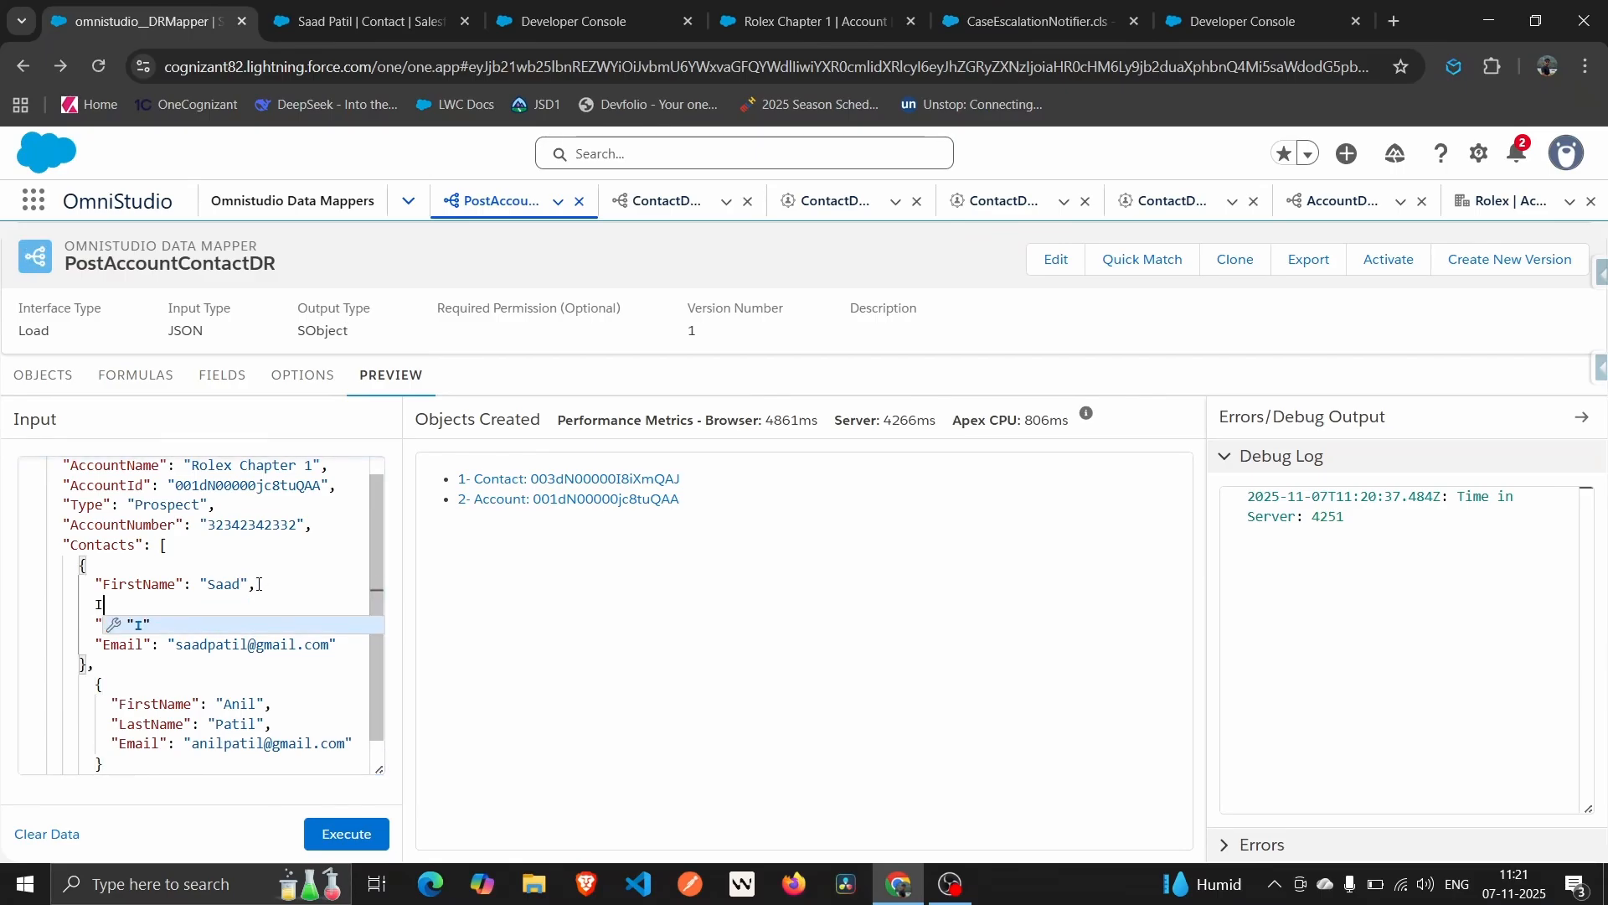
pyautogui.press('BackSpace')
pyautogui.press('BackSpace')
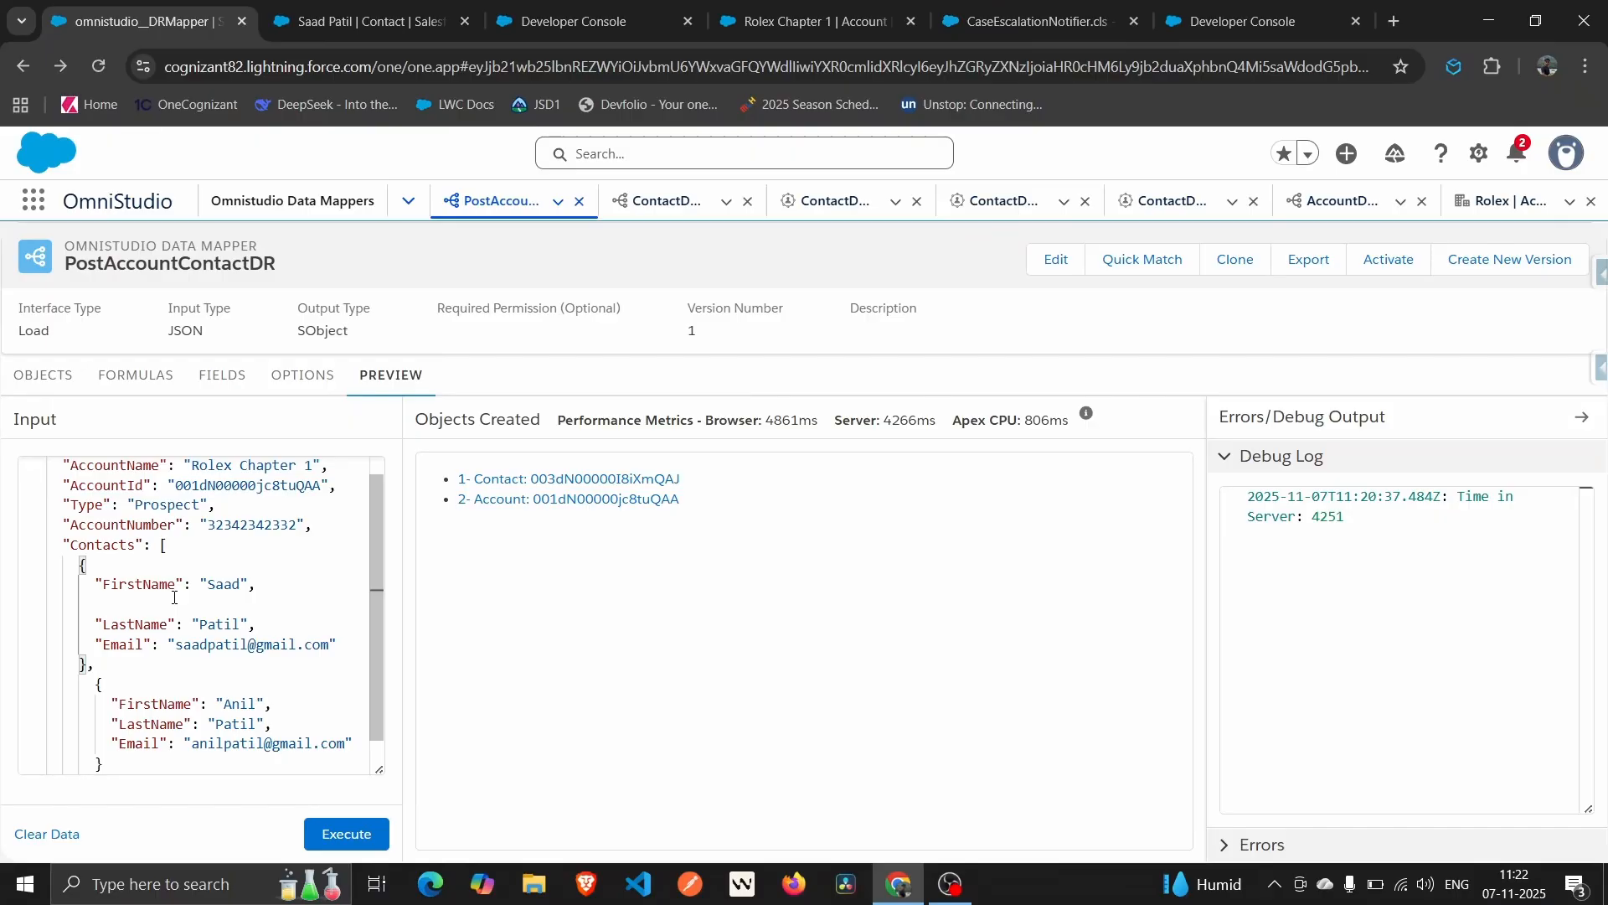
pyautogui.click(174, 597)
pyautogui.write('Id')
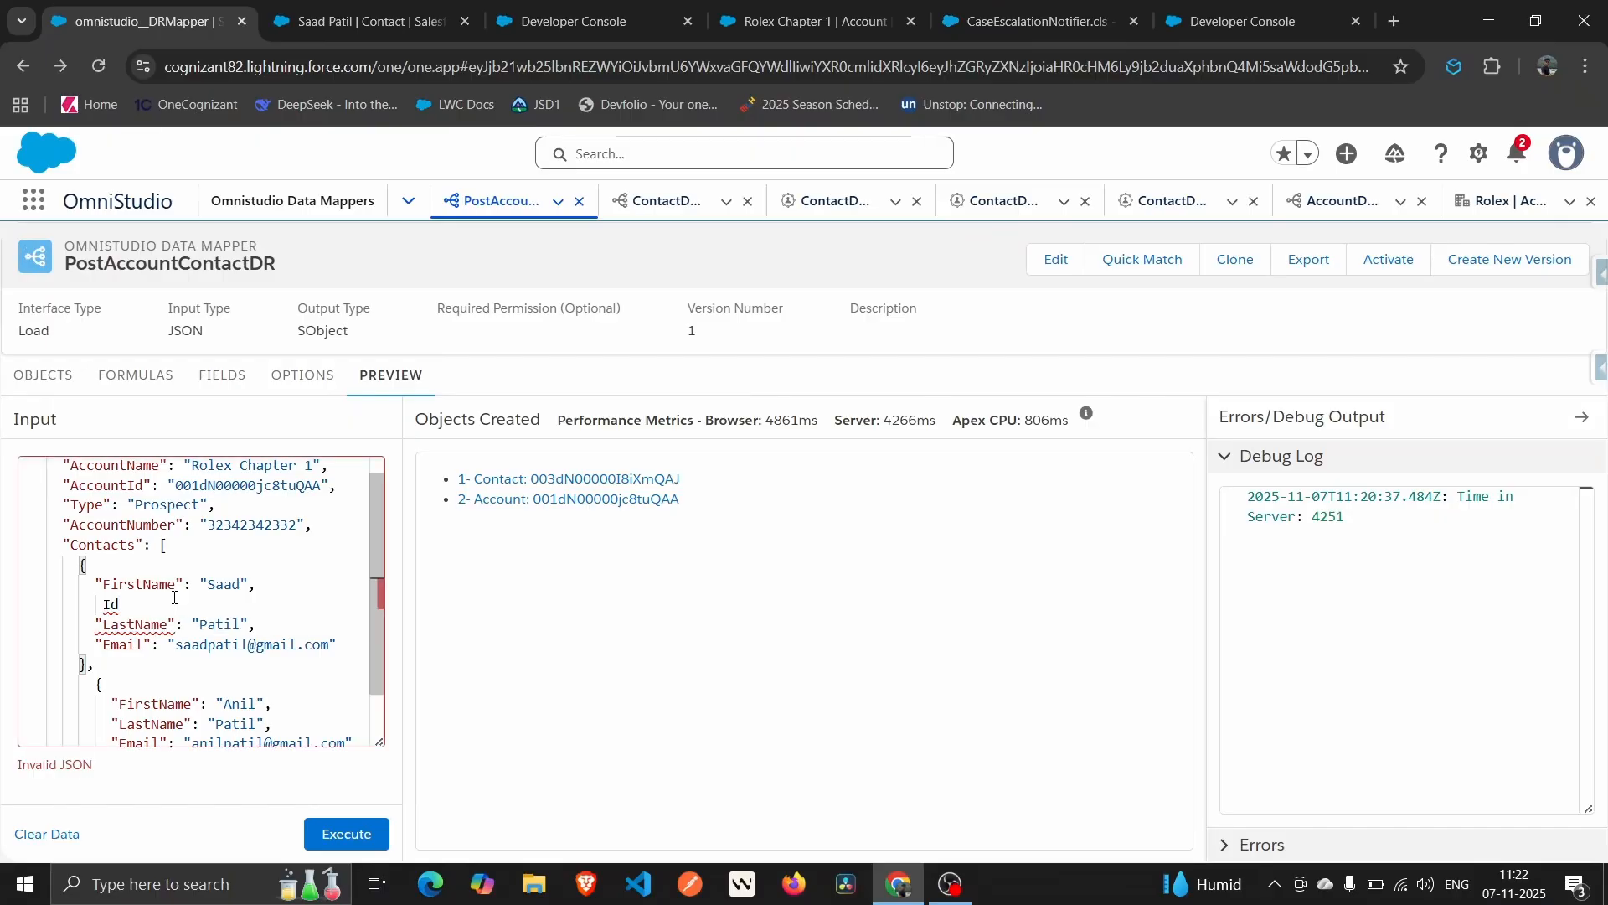
pyautogui.press('BackSpace')
pyautogui.press('BackSpace')
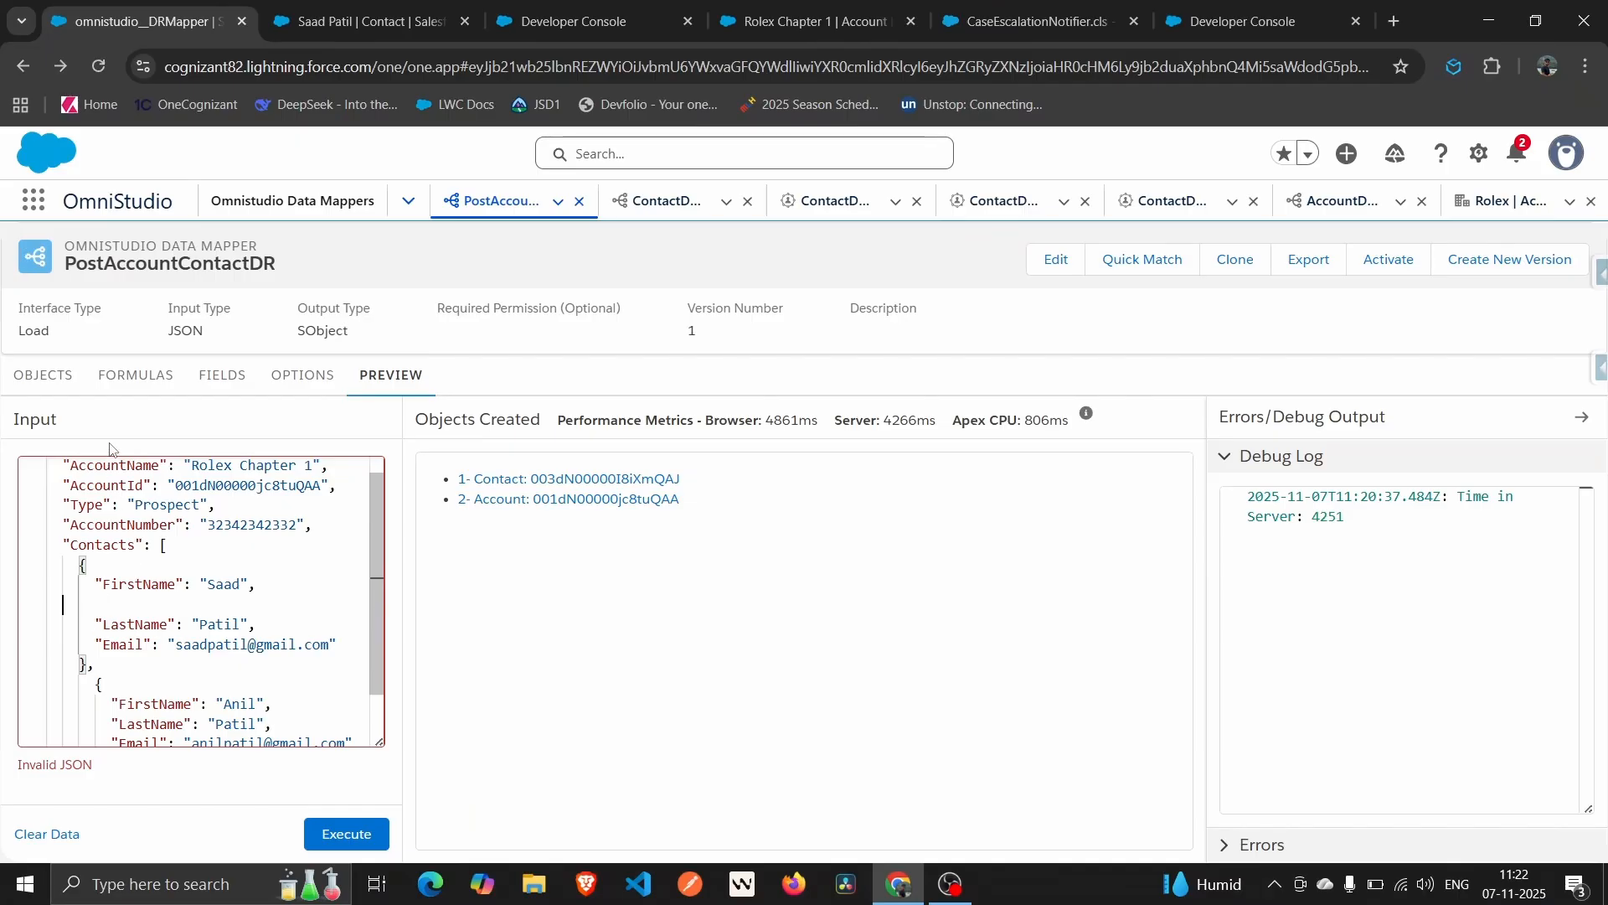
pyautogui.click(222, 375)
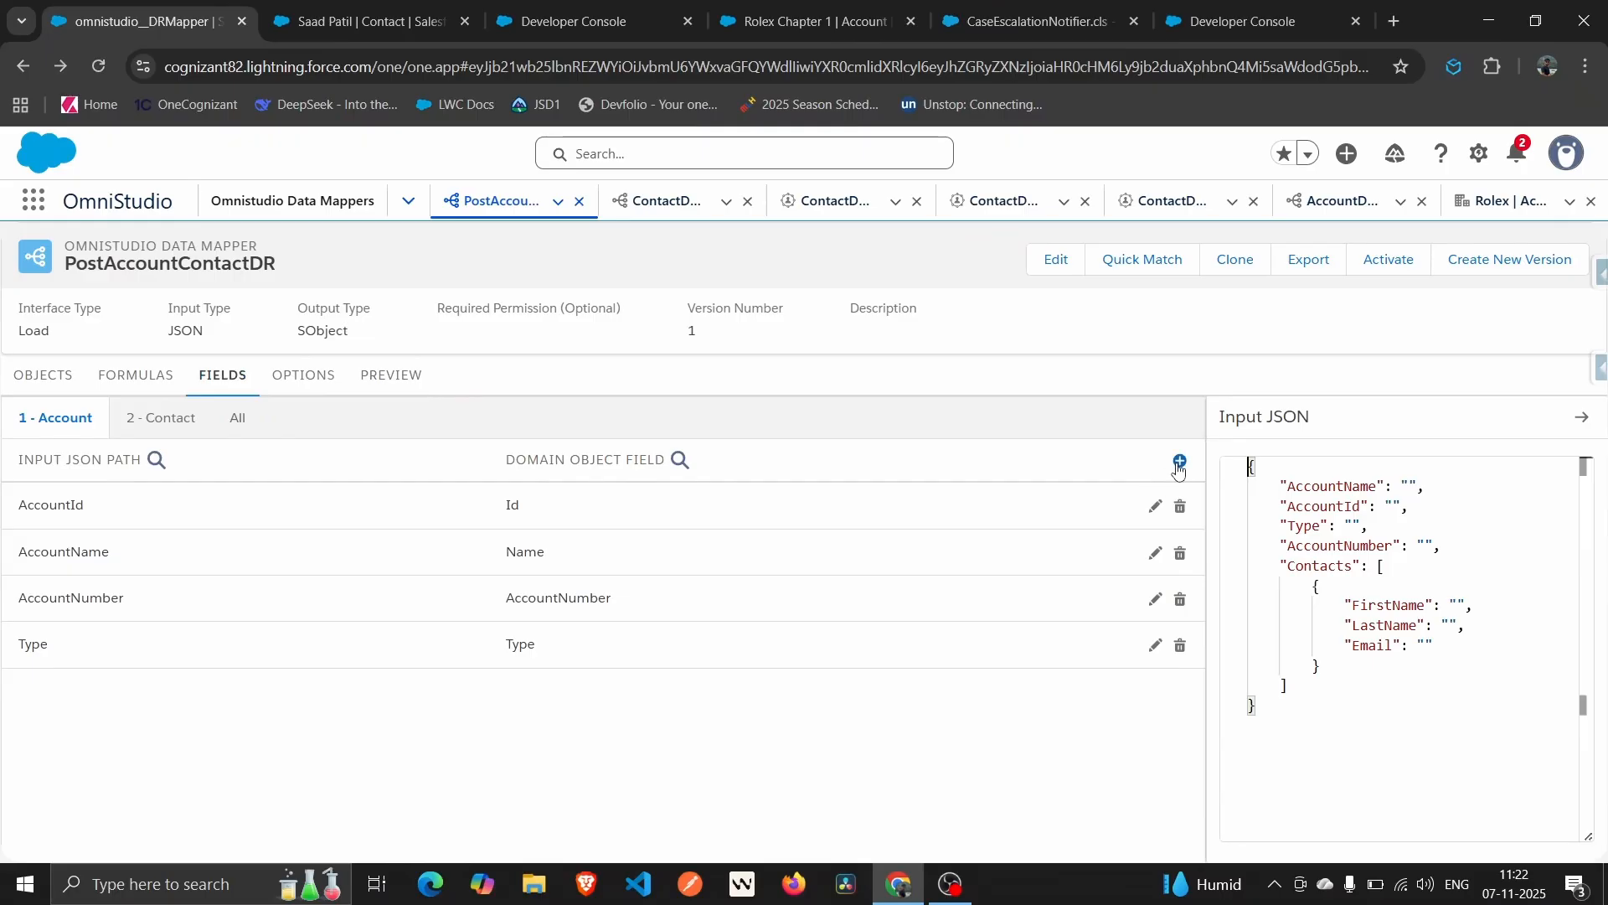
# Map the new input path Id to the Contact Id field, then reopen the preview.
pyautogui.click(160, 417)
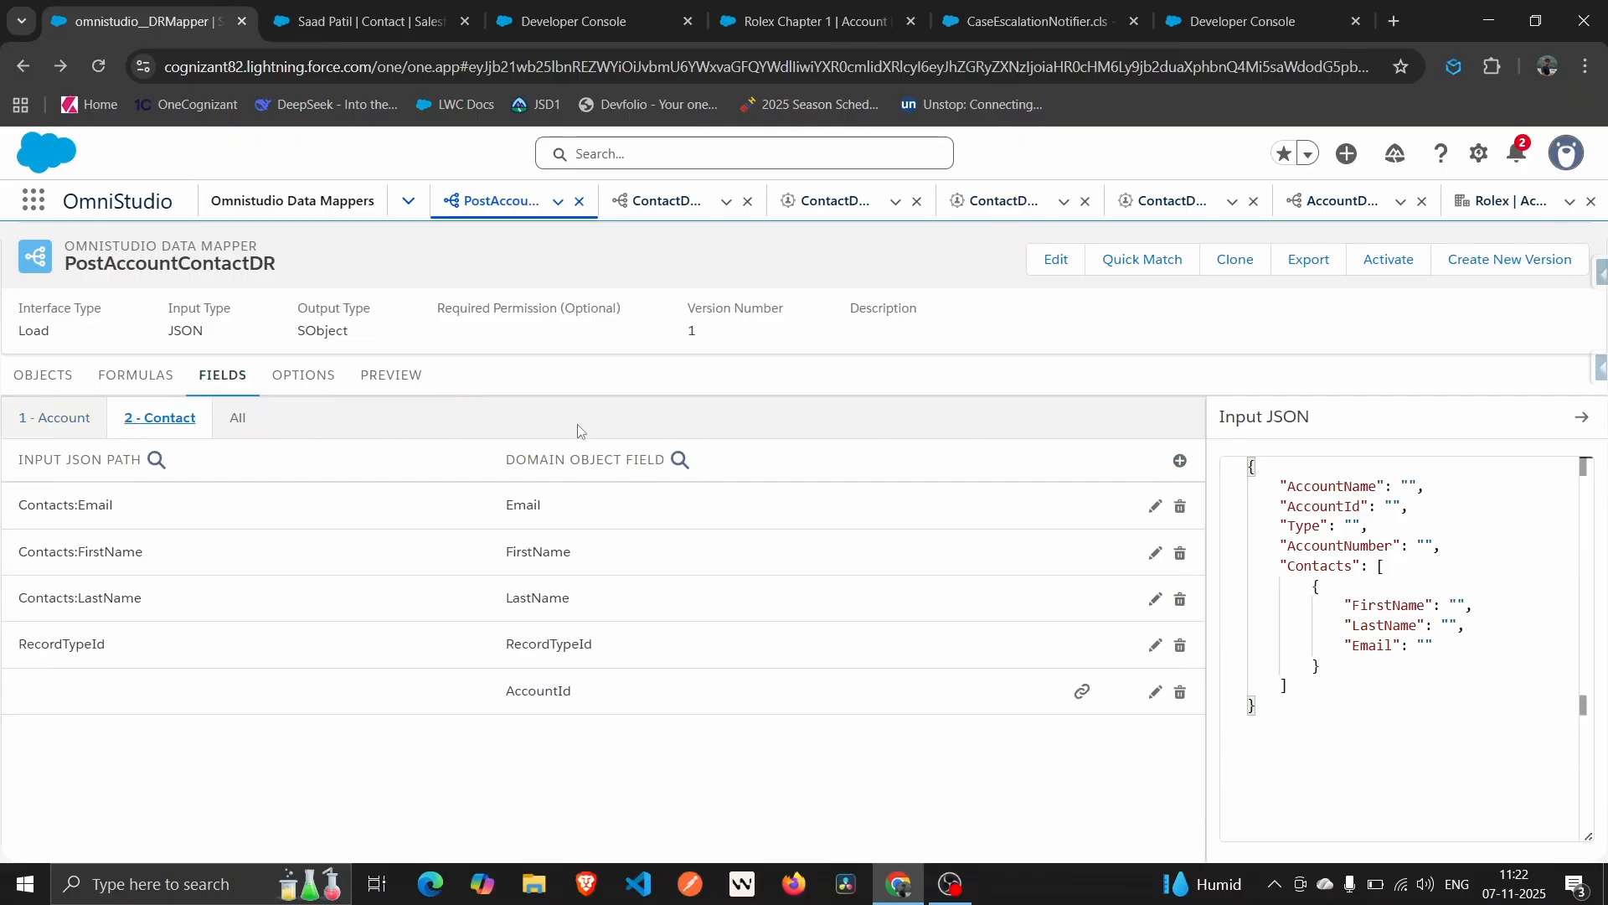
pyautogui.click(1180, 460)
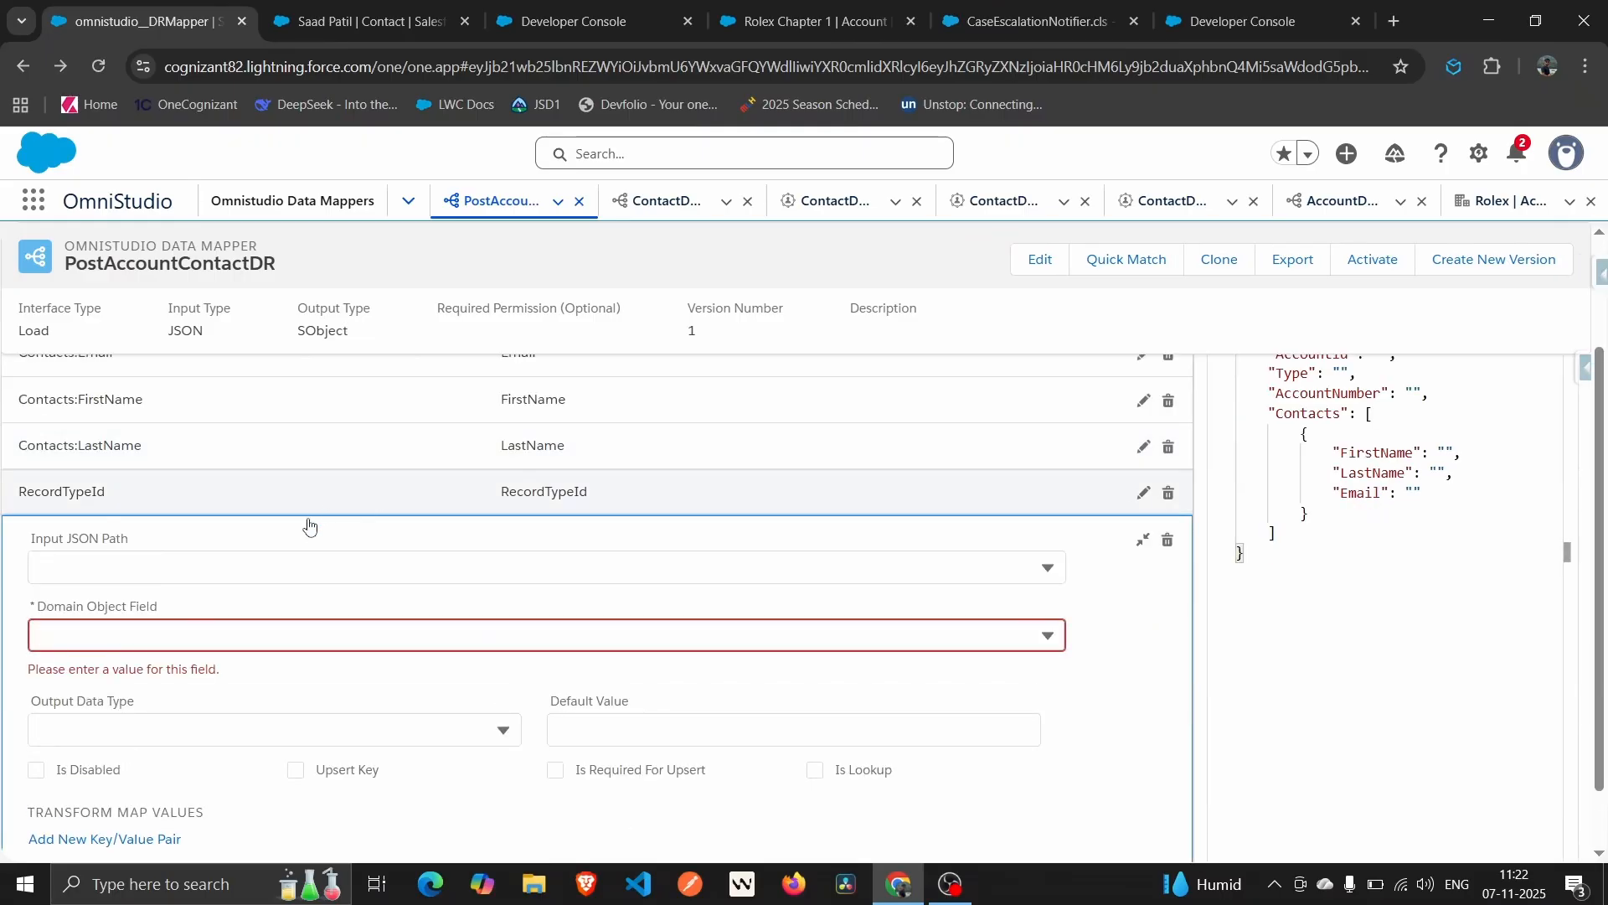
pyautogui.click(245, 575)
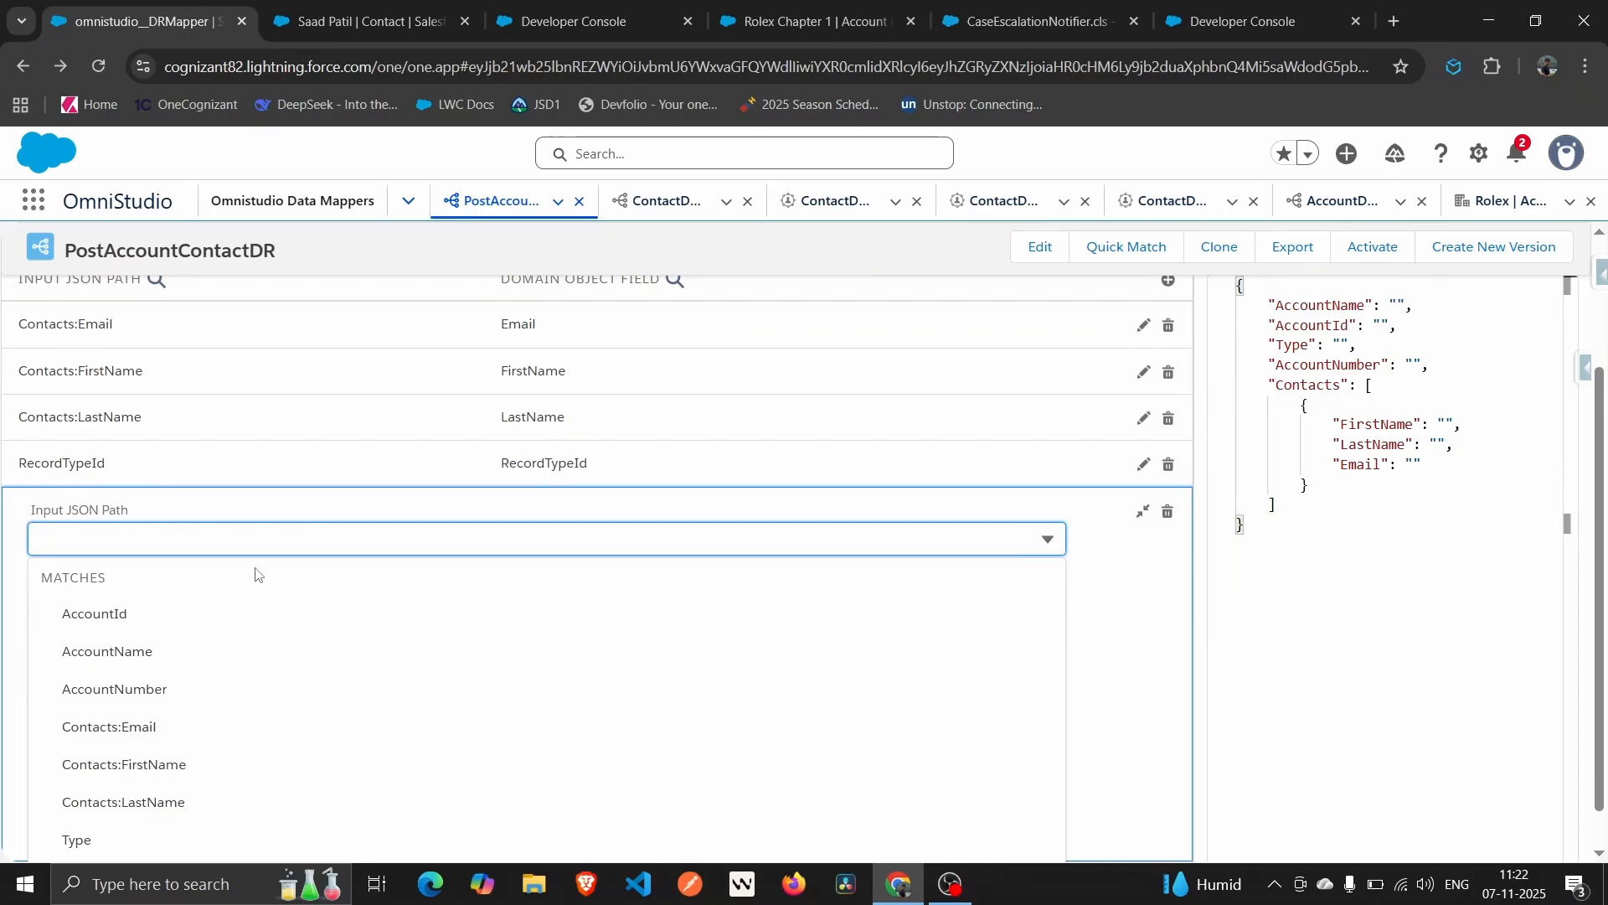
pyautogui.write('Id')
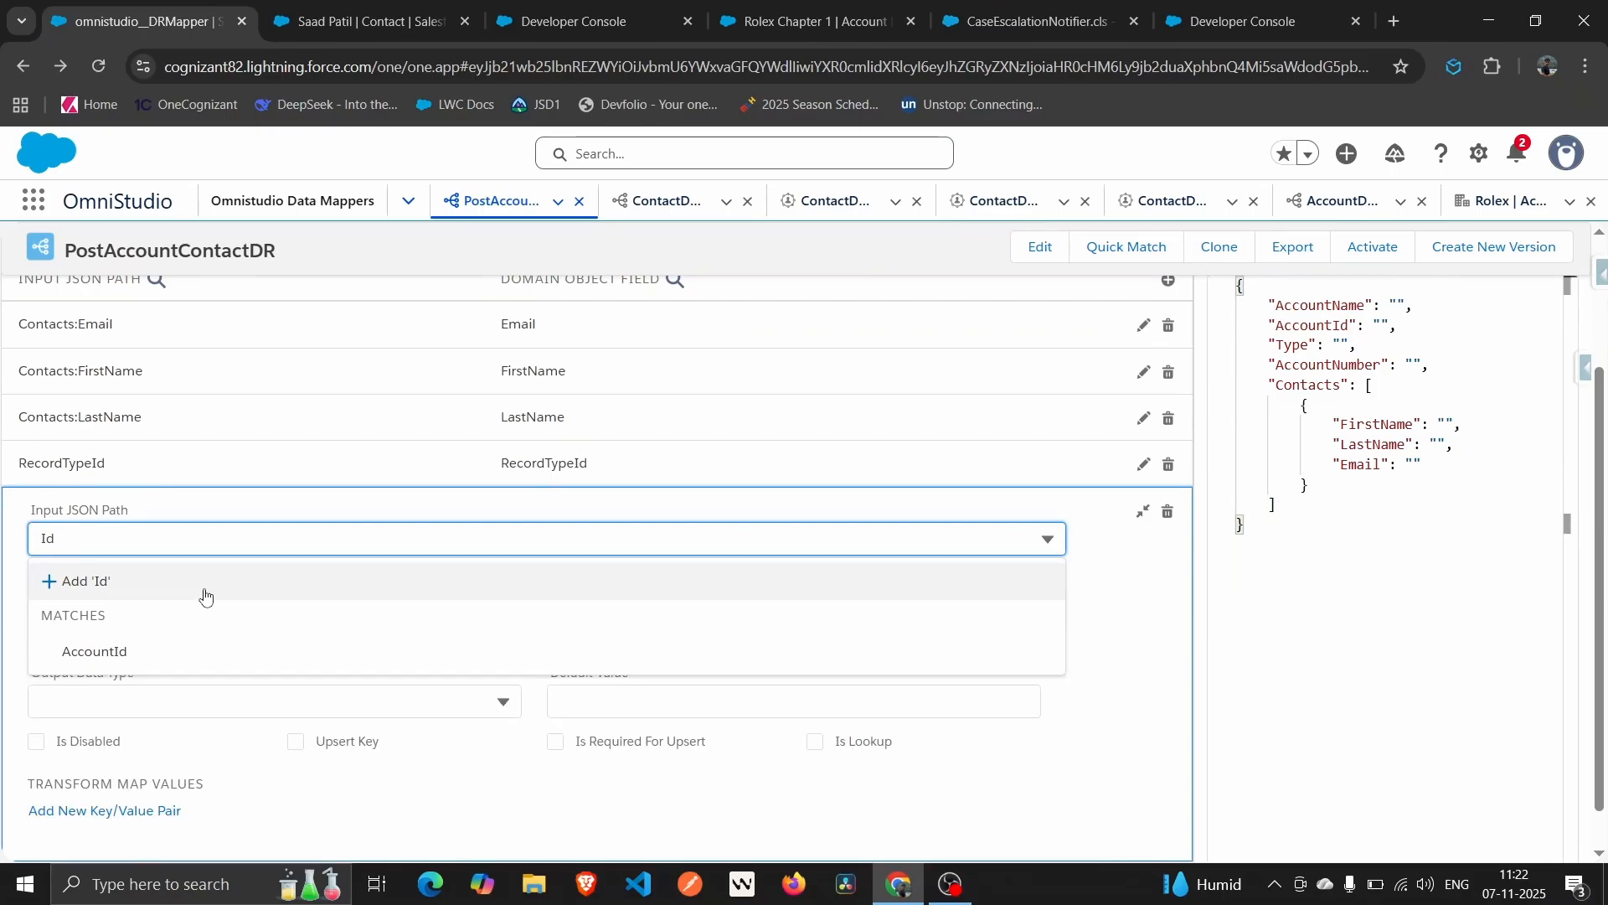
pyautogui.click(205, 596)
pyautogui.click(141, 561)
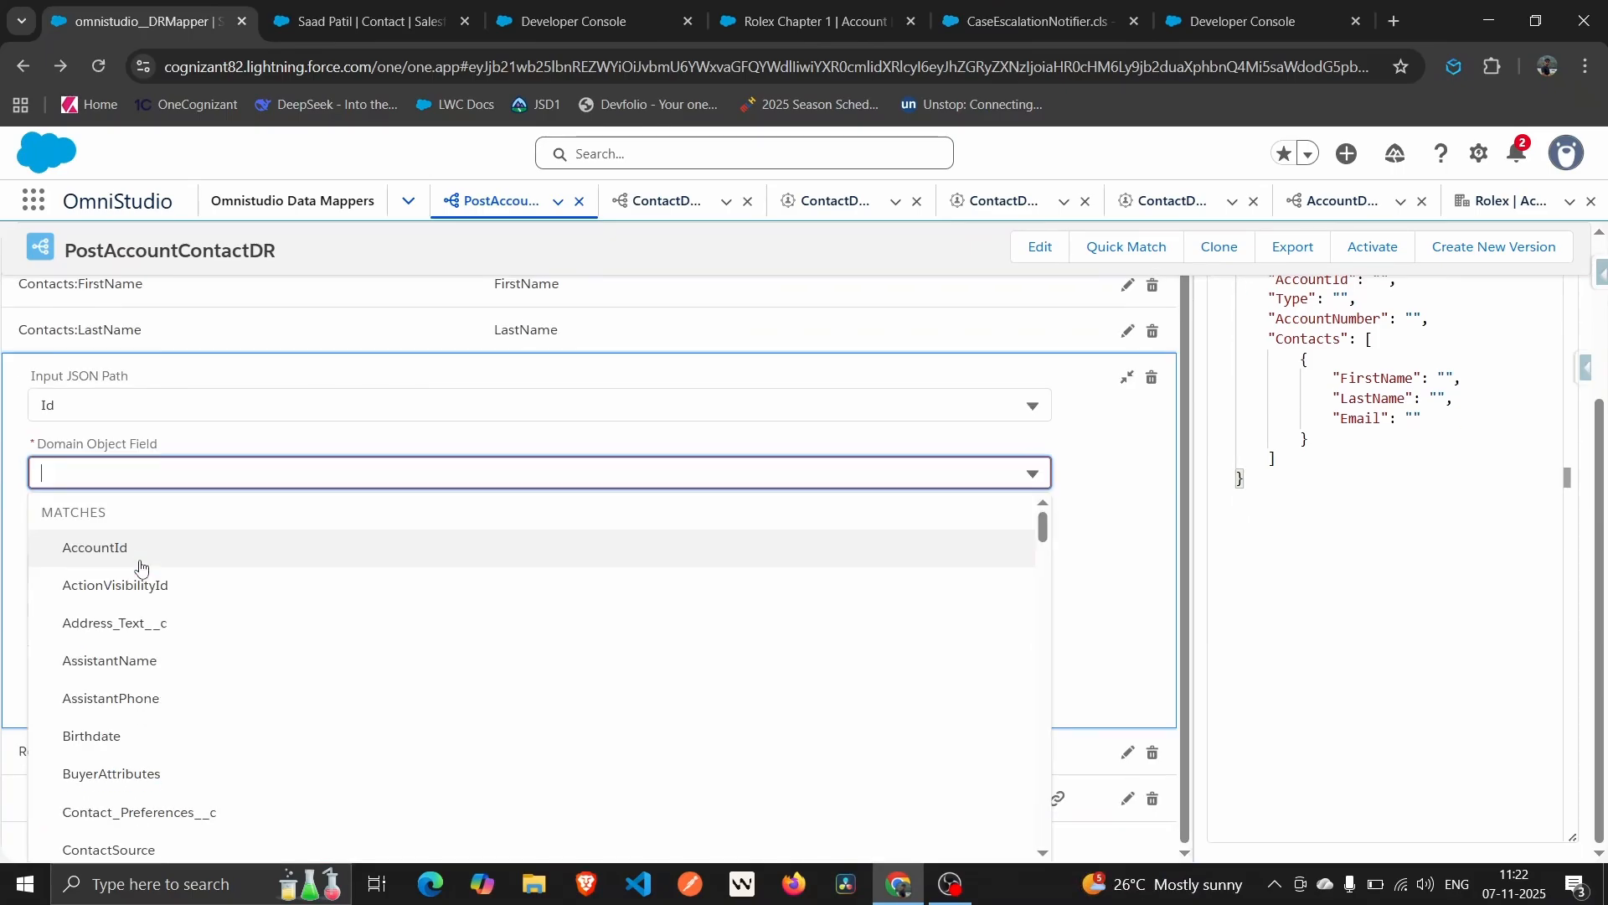
pyautogui.write('Id')
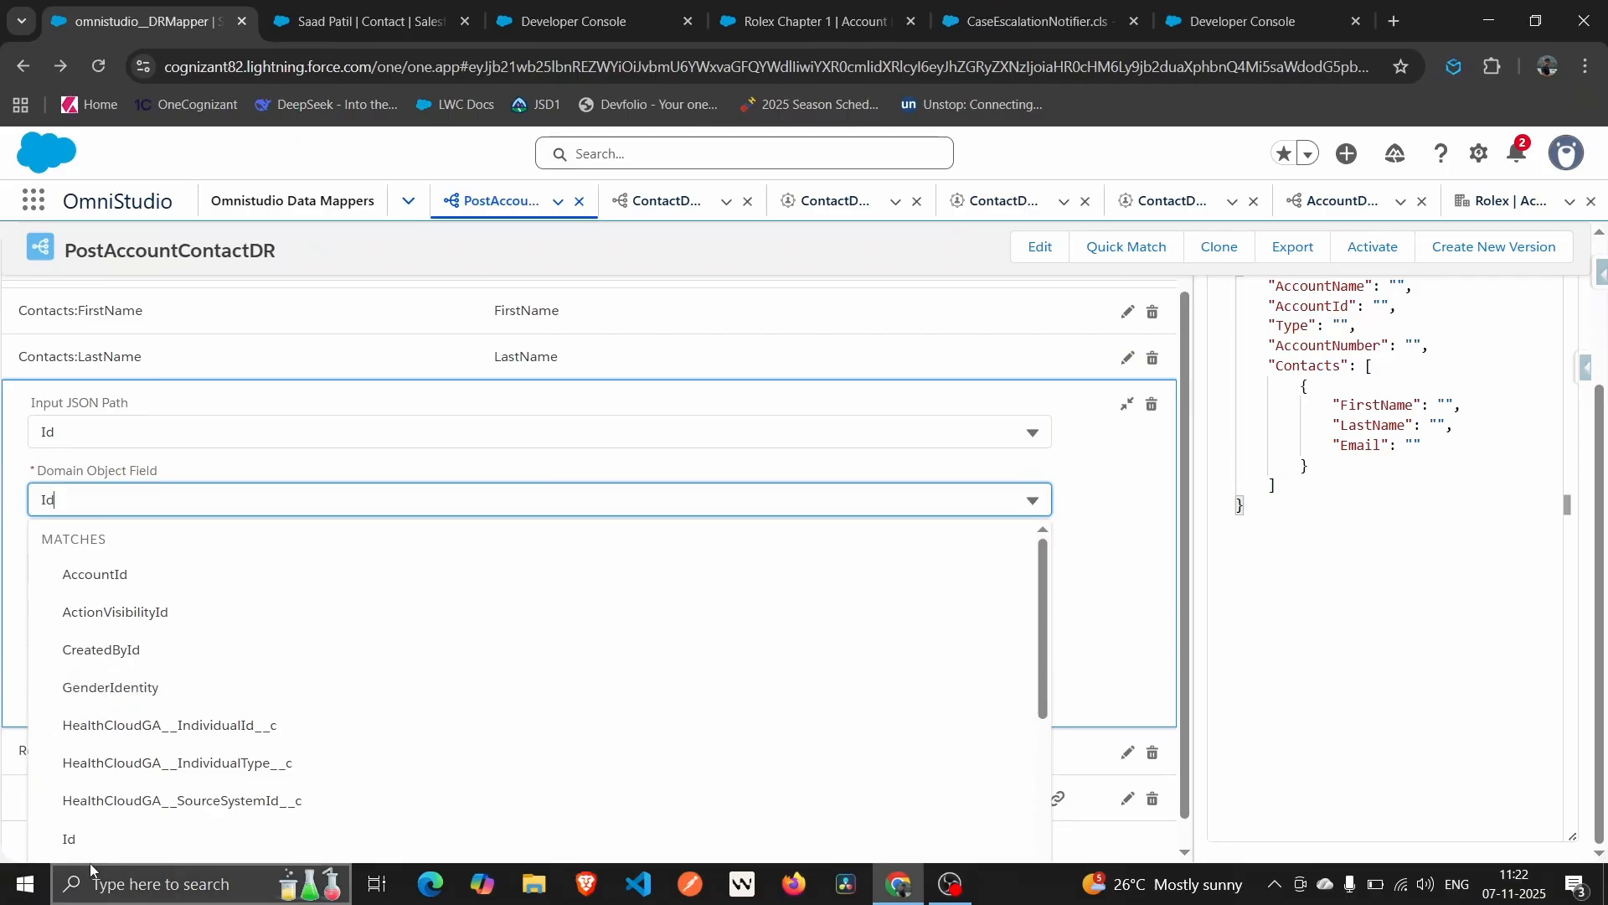
pyautogui.click(90, 845)
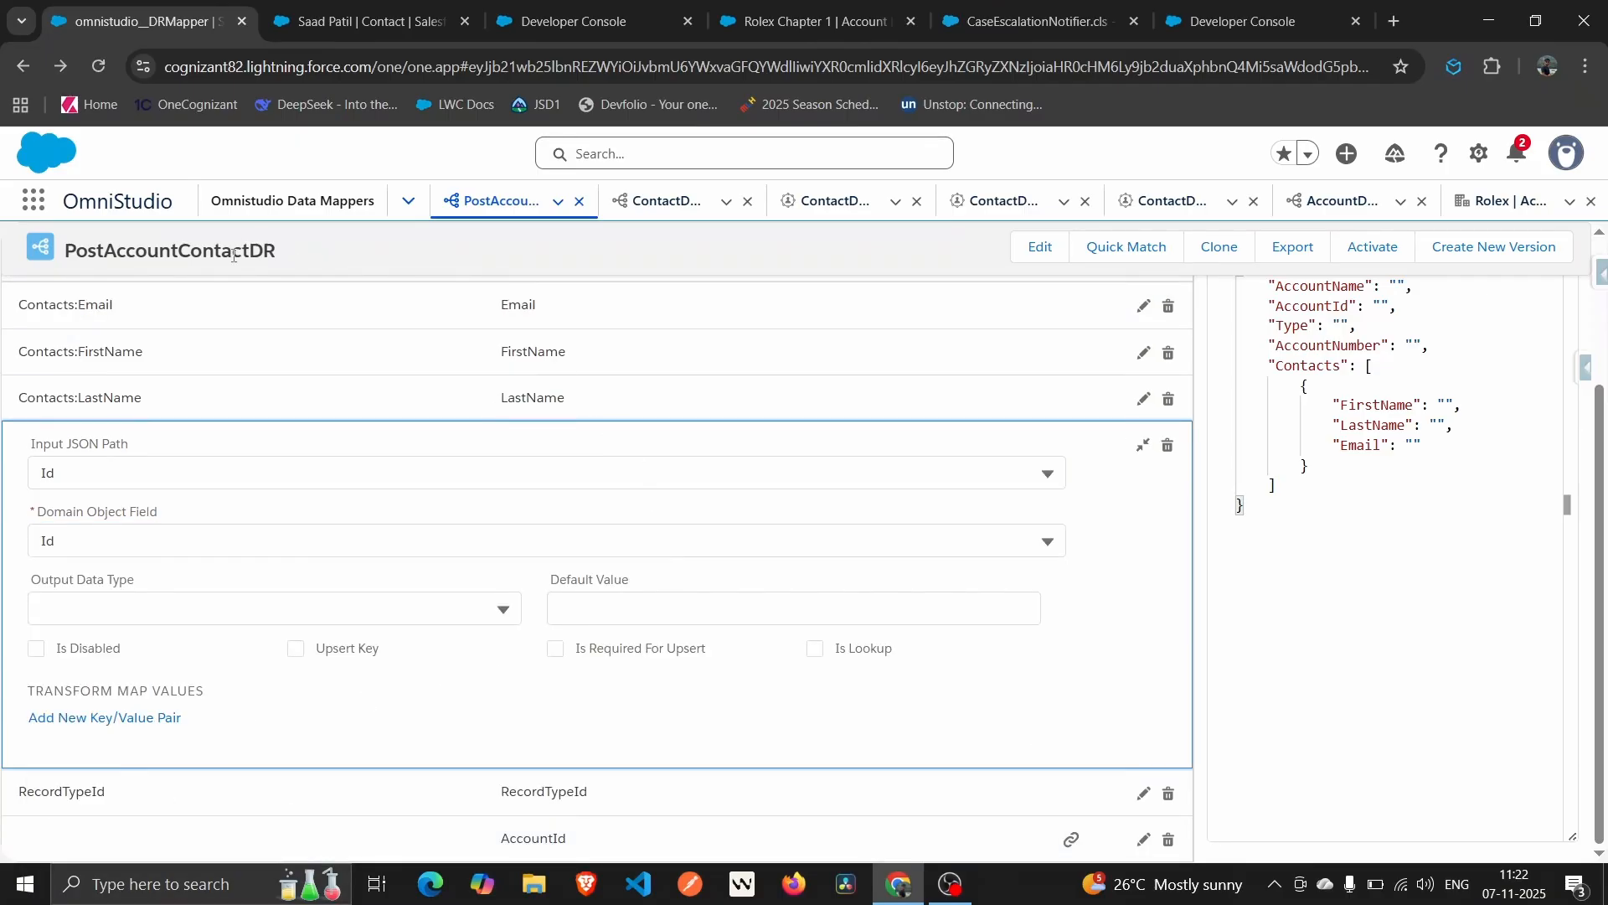
pyautogui.scroll(3, 235, 400)
pyautogui.scroll(1, 234, 399)
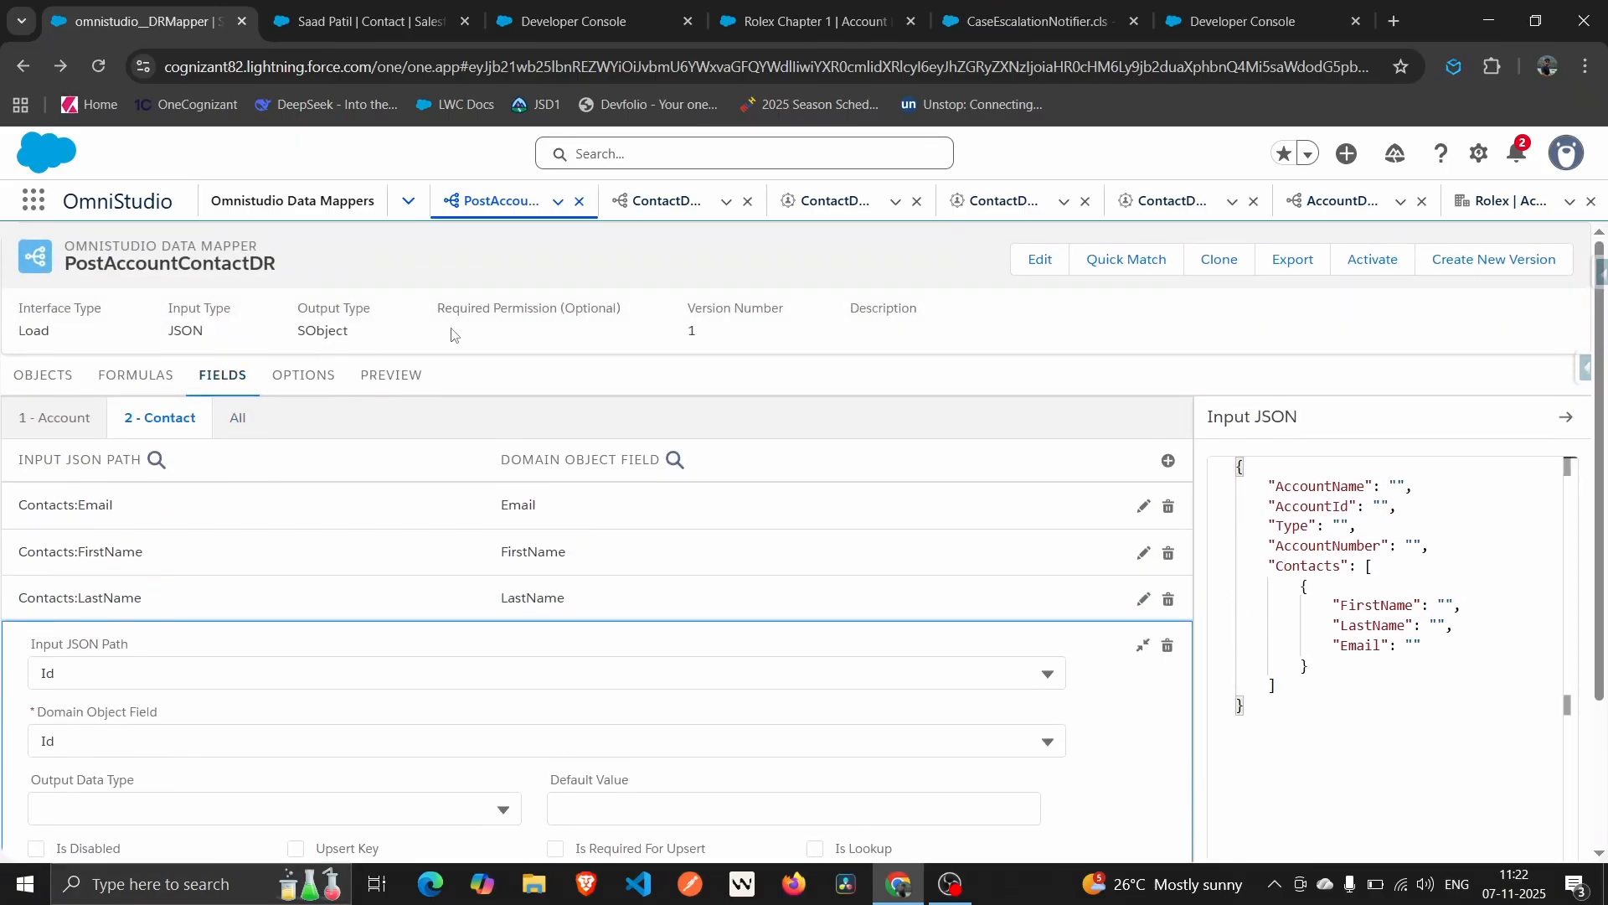
pyautogui.click(393, 374)
# Add "Id": "003dN00000I8iXmQAJ" to the first contact in the preview input.
pyautogui.click(190, 601)
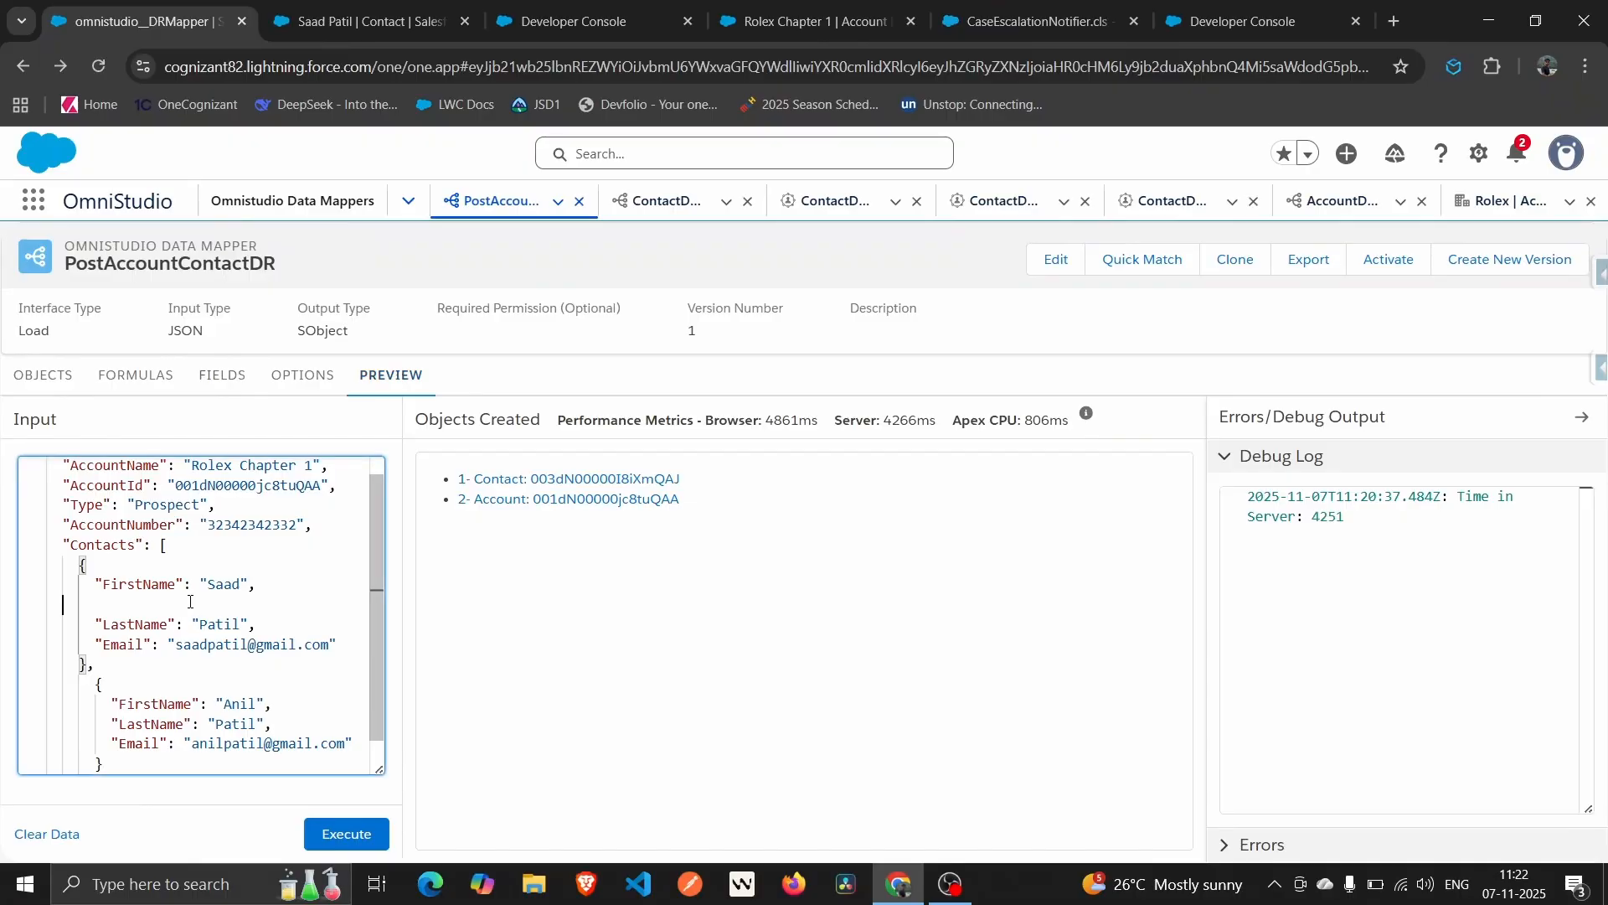
pyautogui.write('Id')
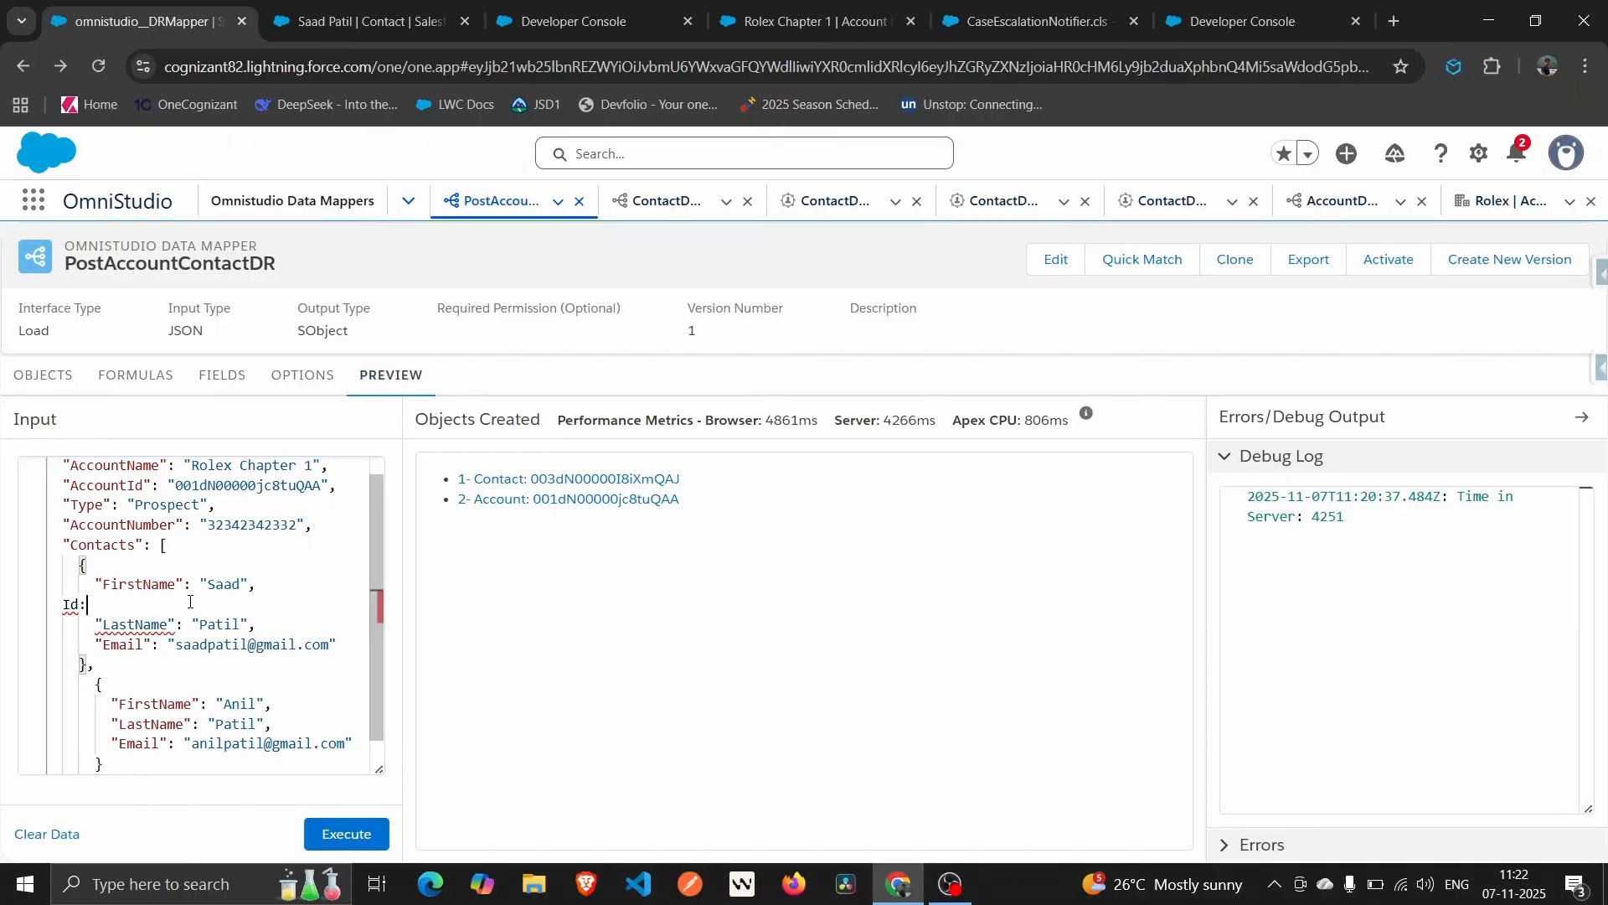
pyautogui.hotkey('ctrl', 'space')
pyautogui.press('Return')
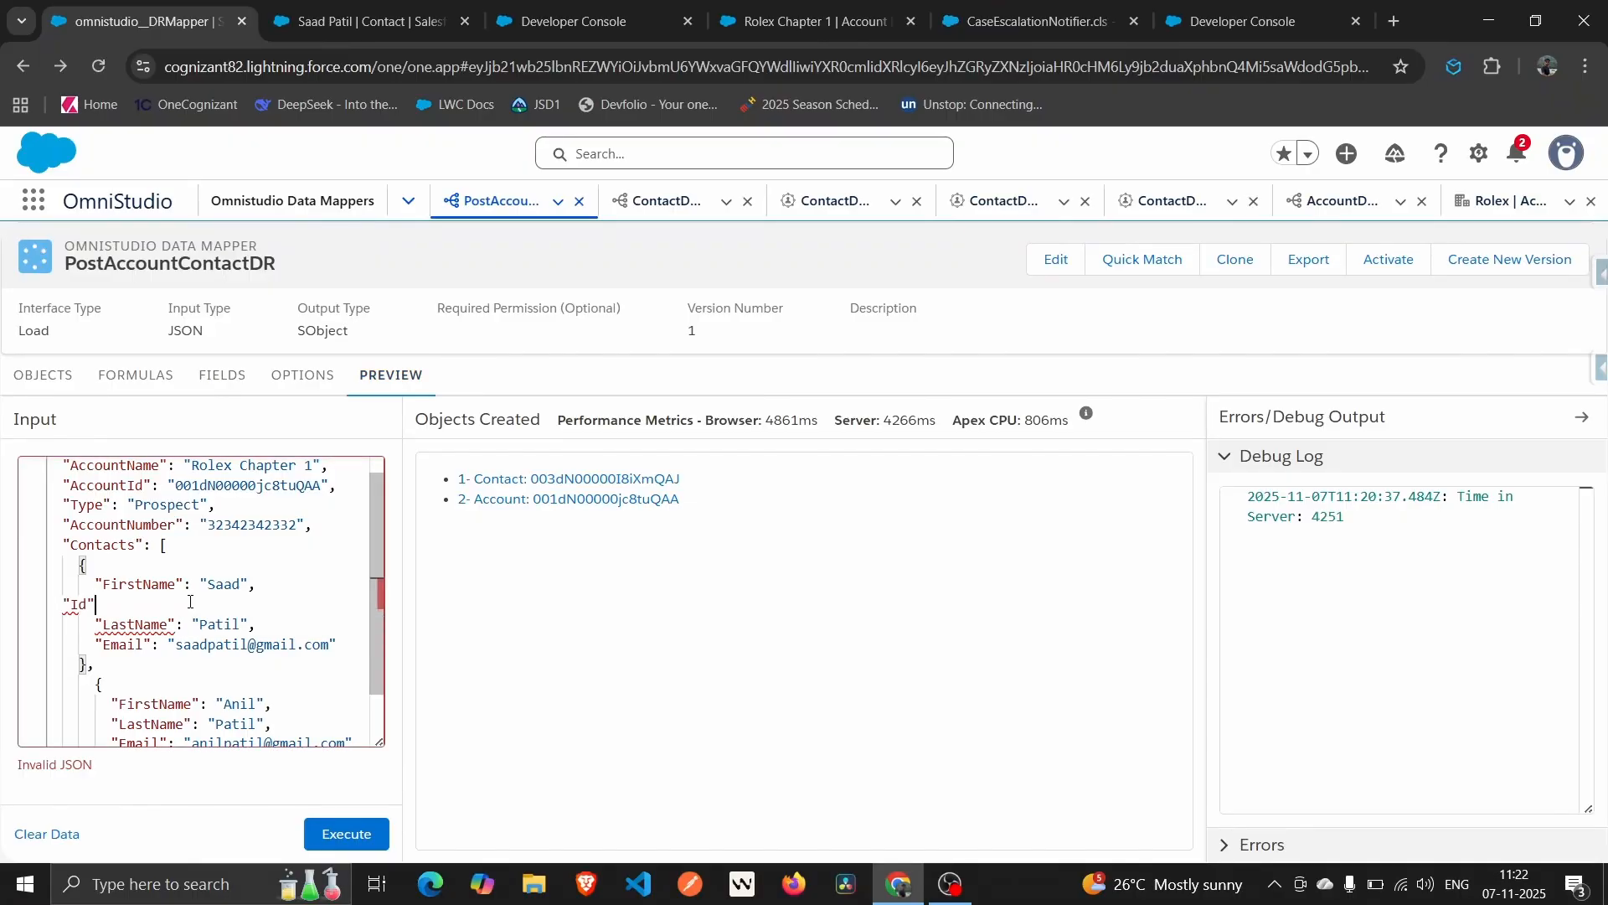
pyautogui.write(':""')
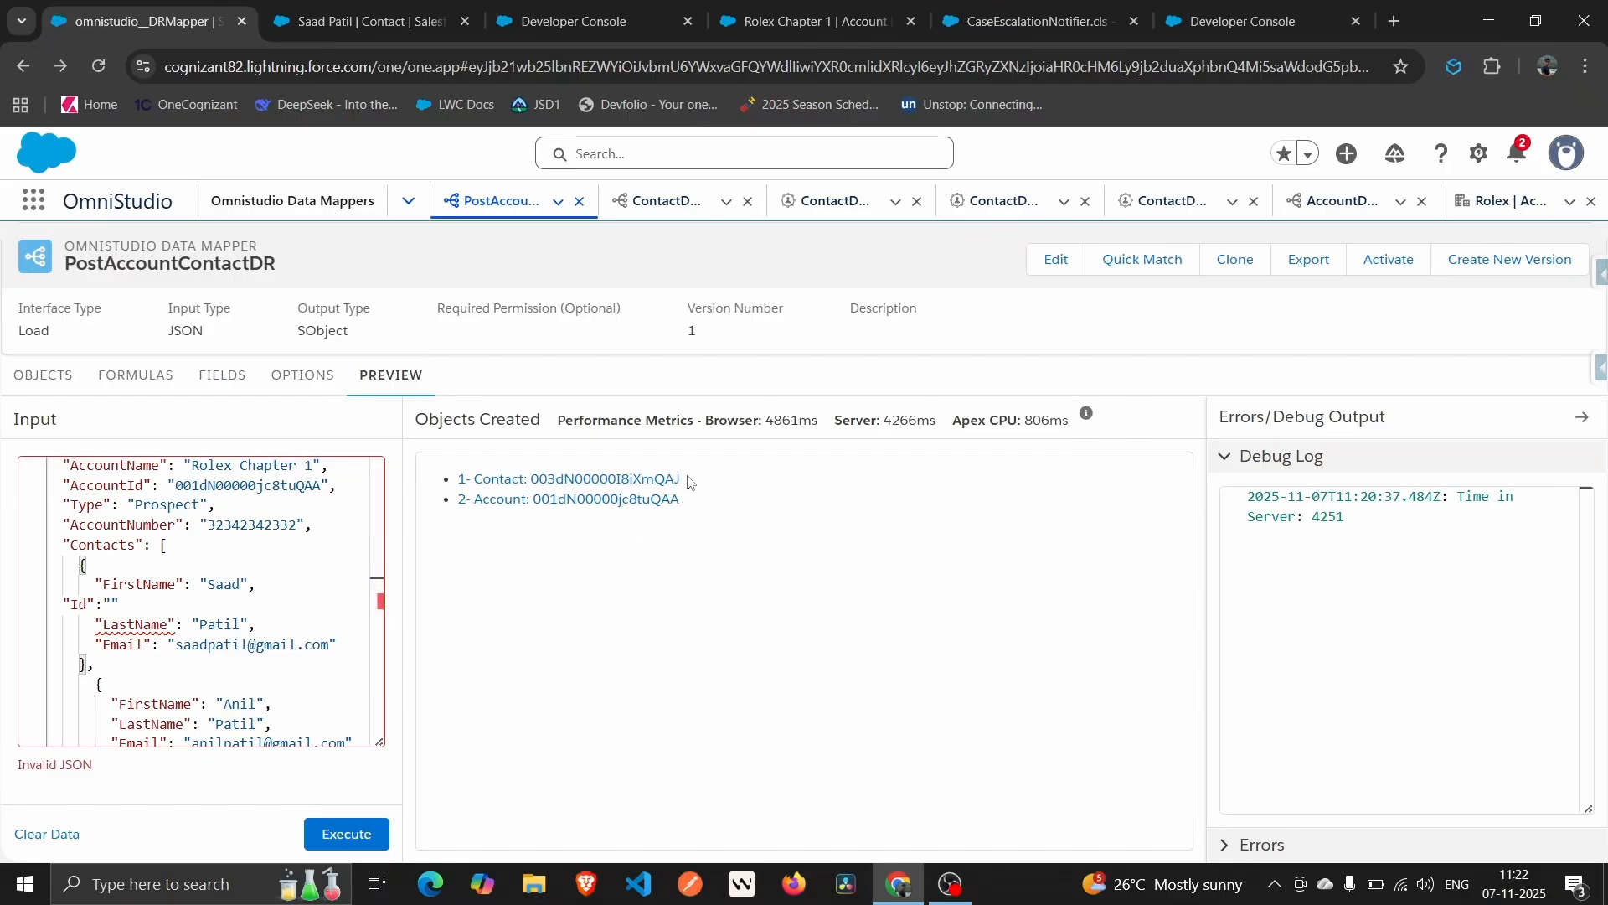
pyautogui.moveTo(689, 482); pyautogui.dragTo(531, 480)
pyautogui.hotkey('ctrl', 'c')
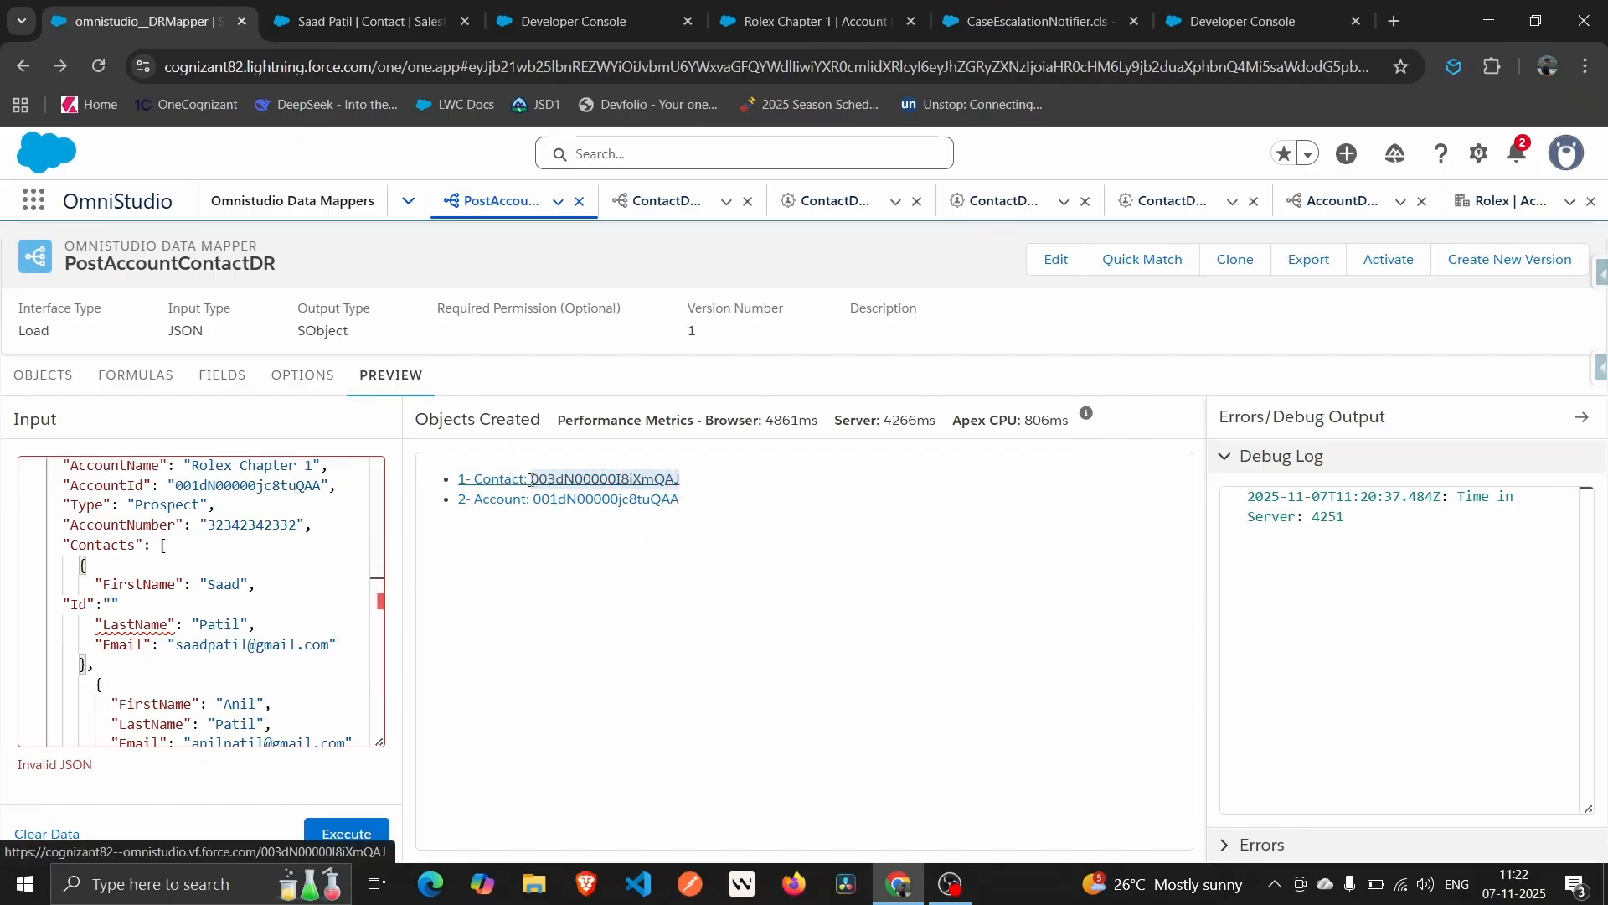
pyautogui.click(111, 598)
pyautogui.hotkey('ctrl', 'v')
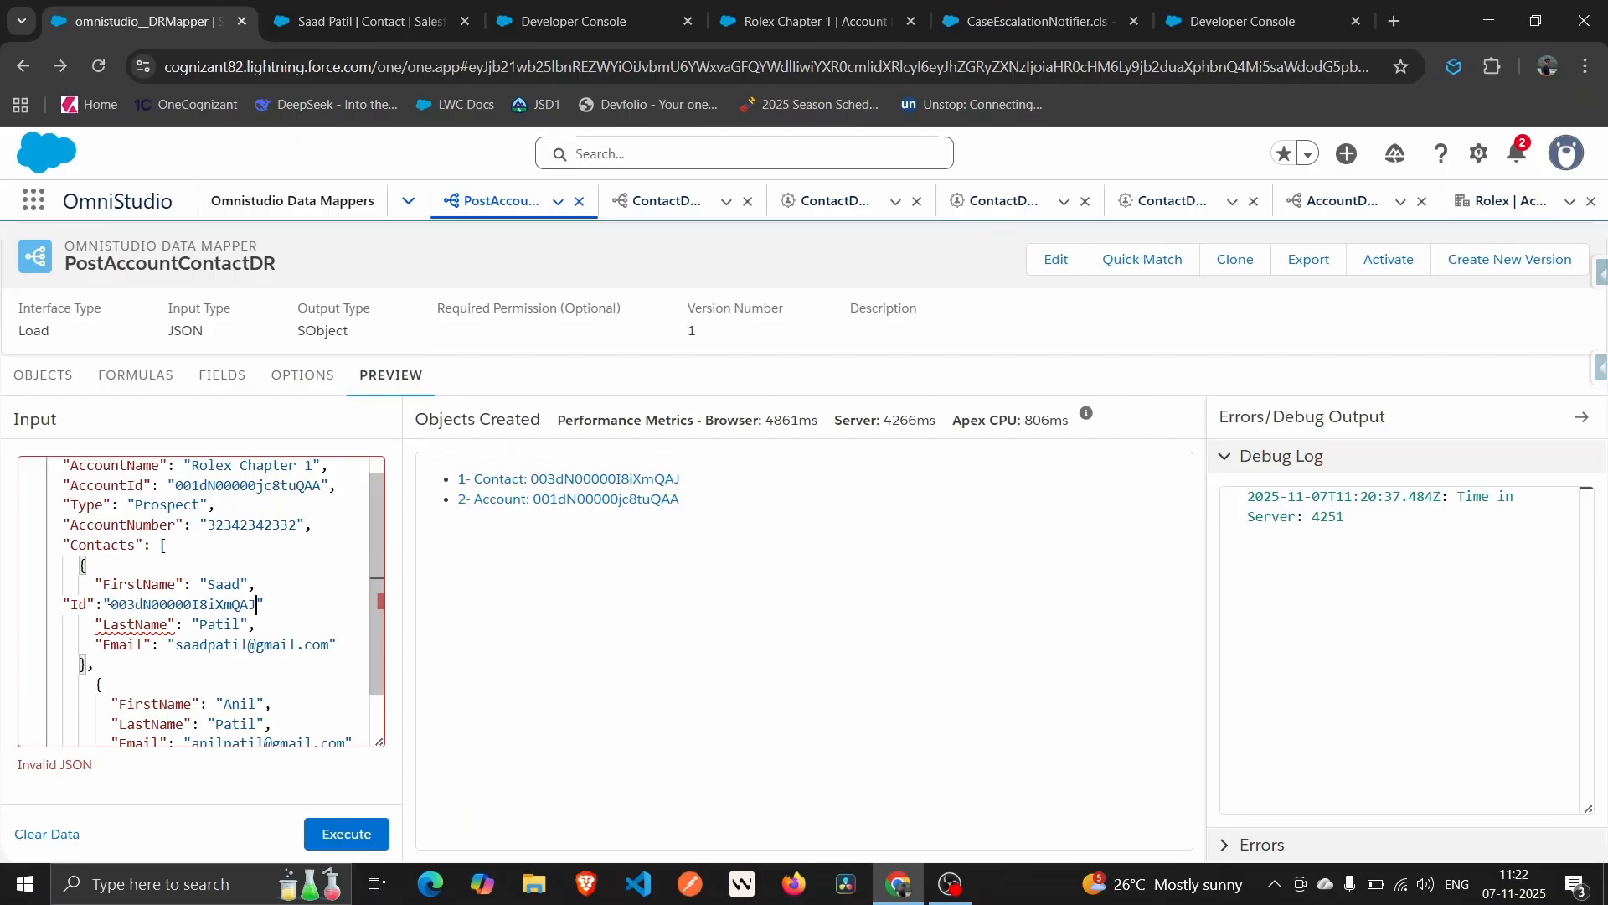
pyautogui.click(282, 603)
pyautogui.write(',')
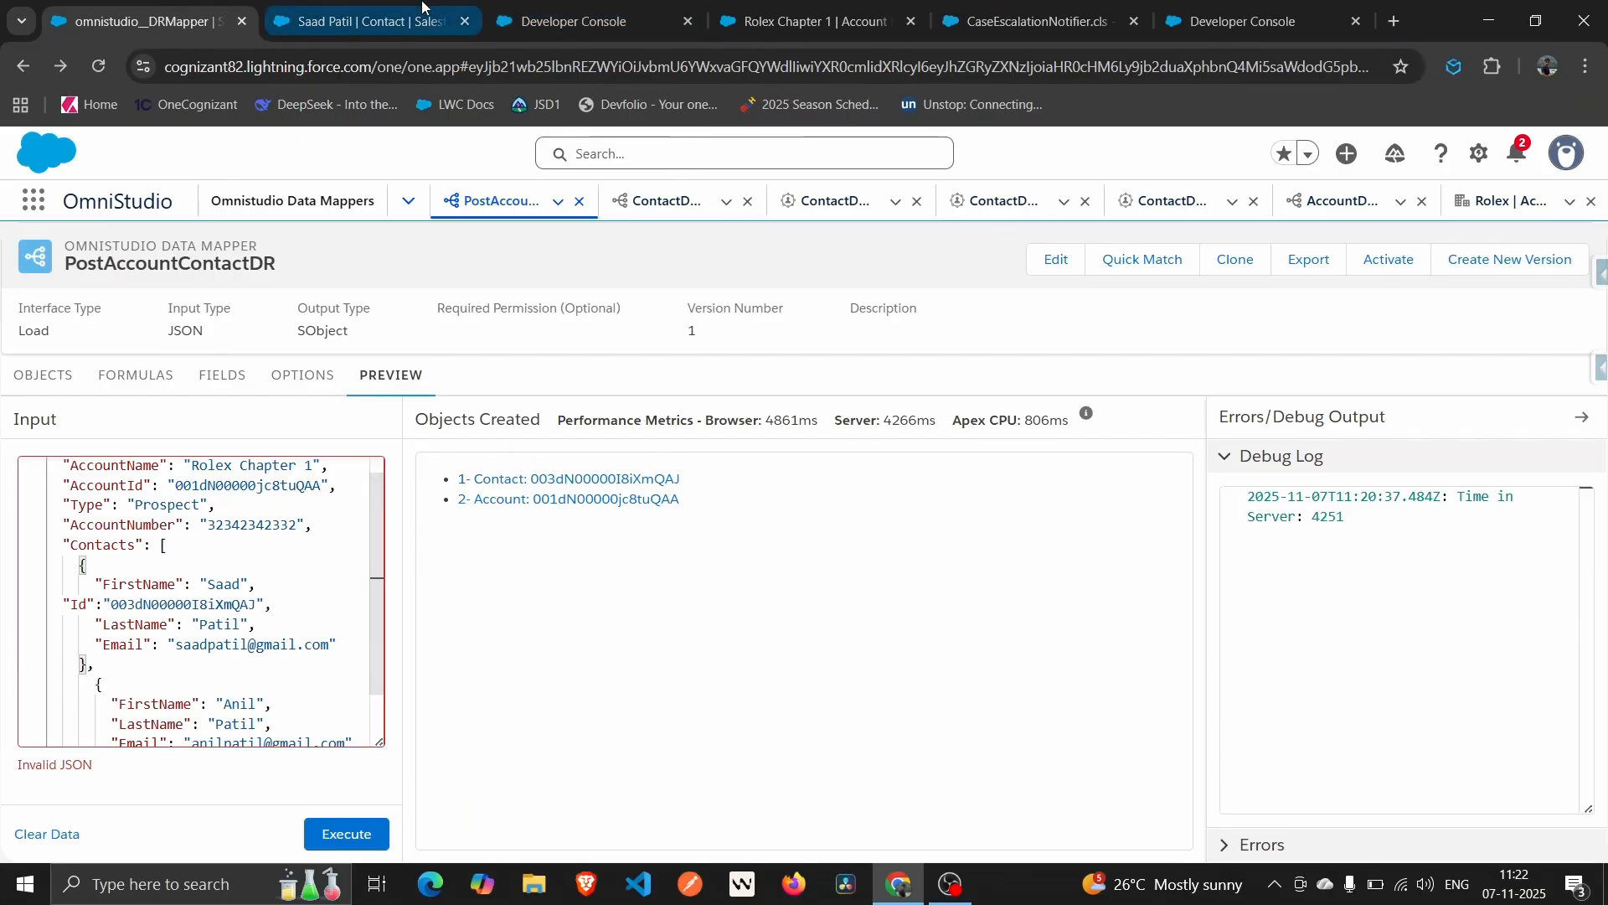
# Copy the record Id from the contact's page address and execute the preview again.
pyautogui.click(372, 10)
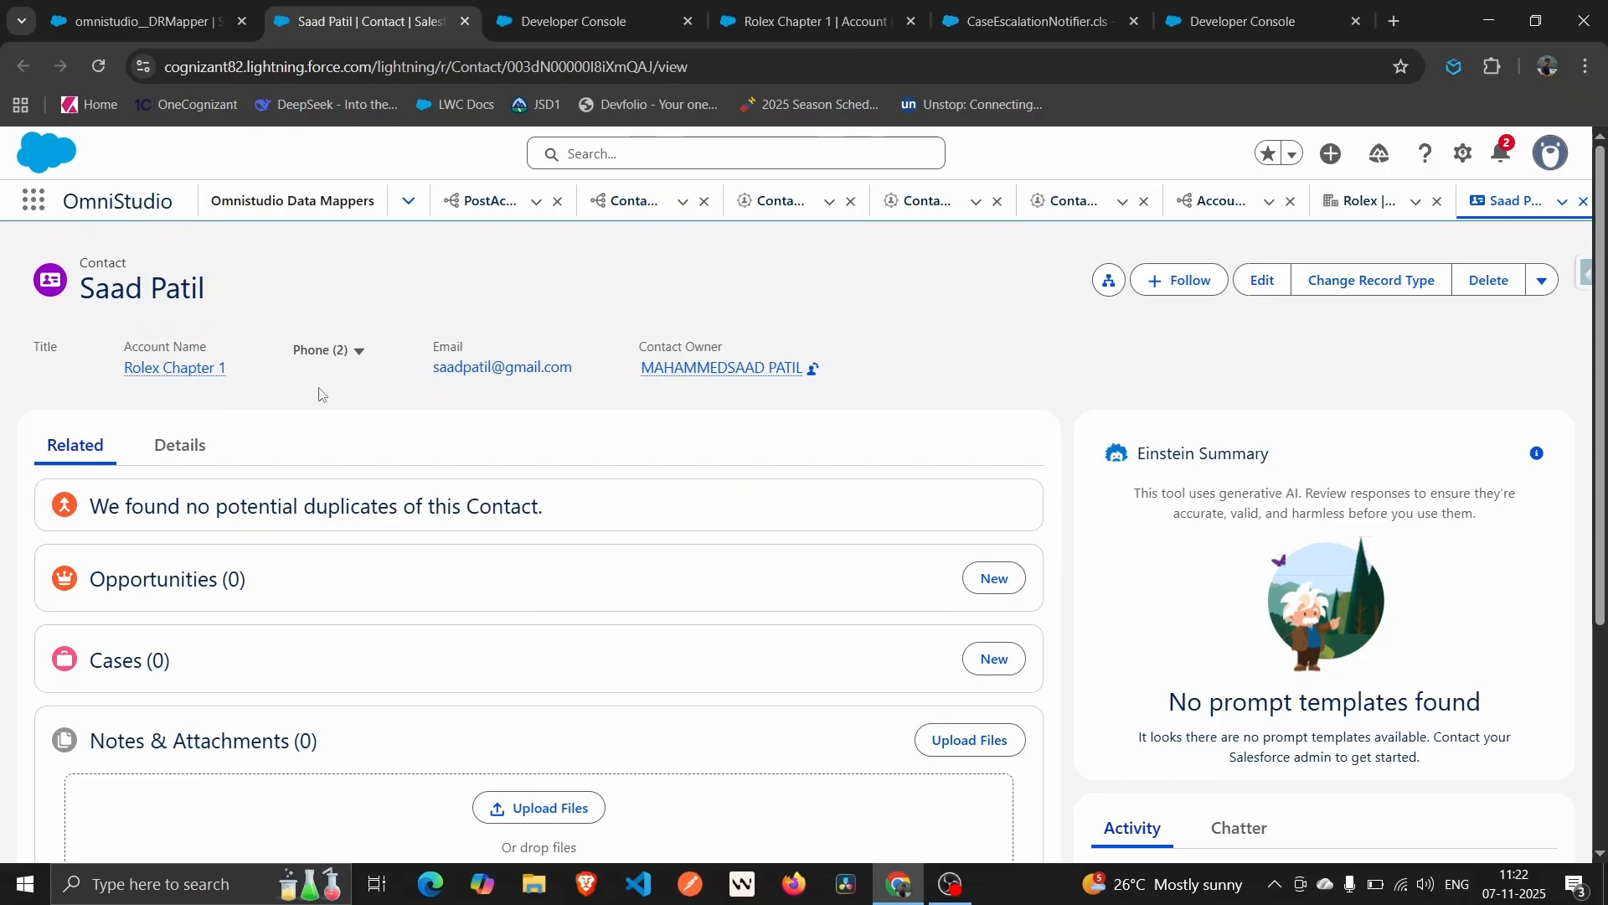
pyautogui.doubleClick(568, 67)
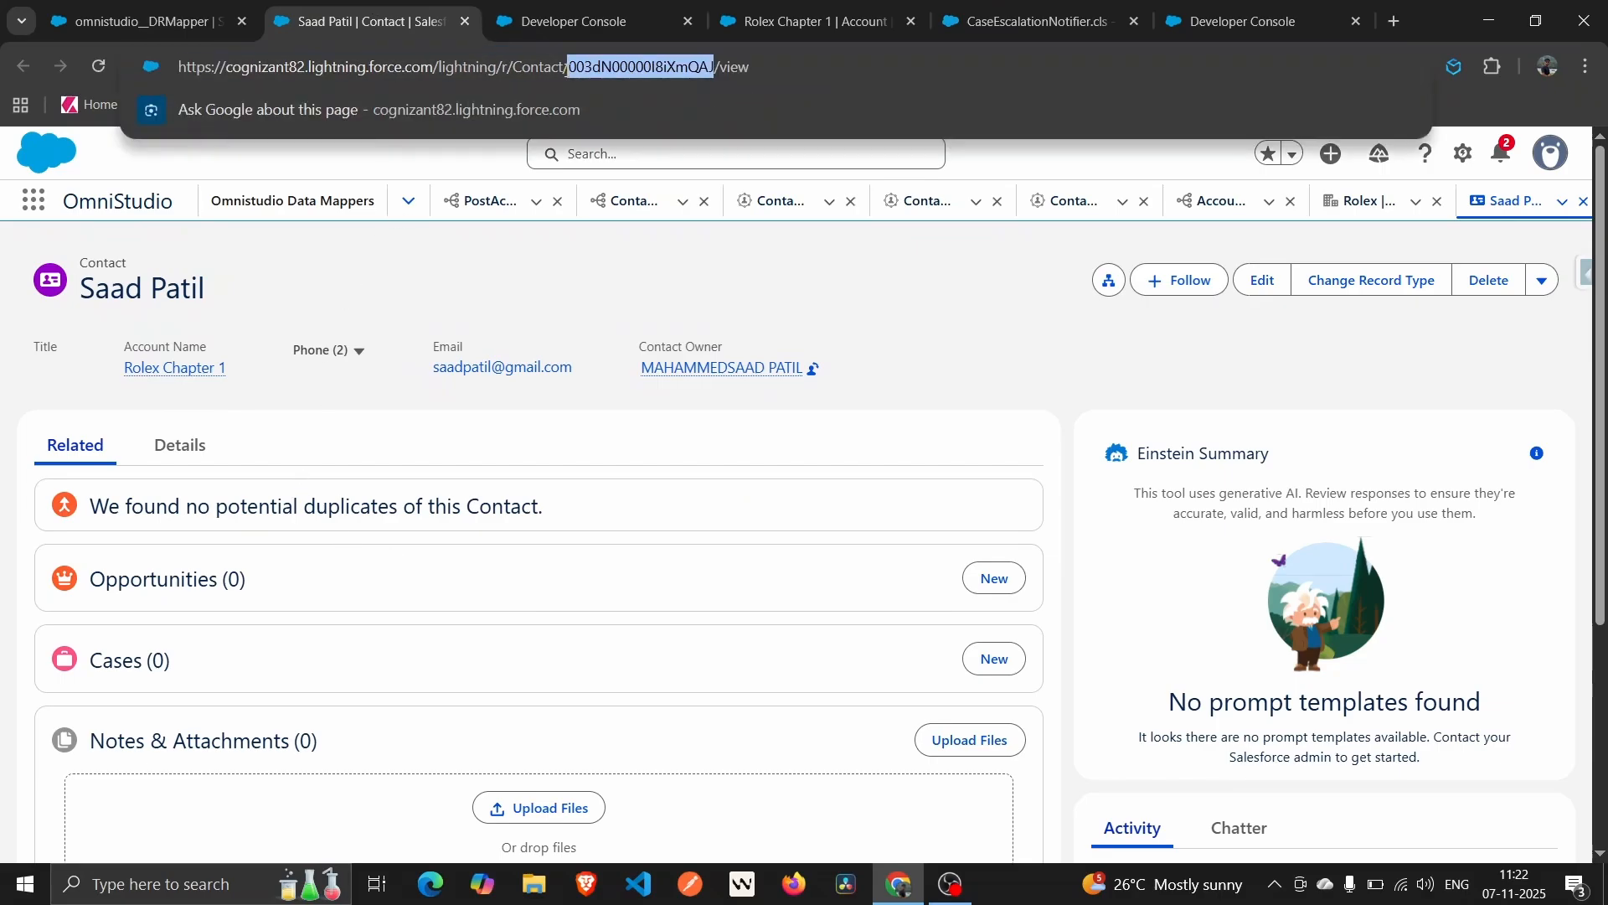
pyautogui.click(142, 21)
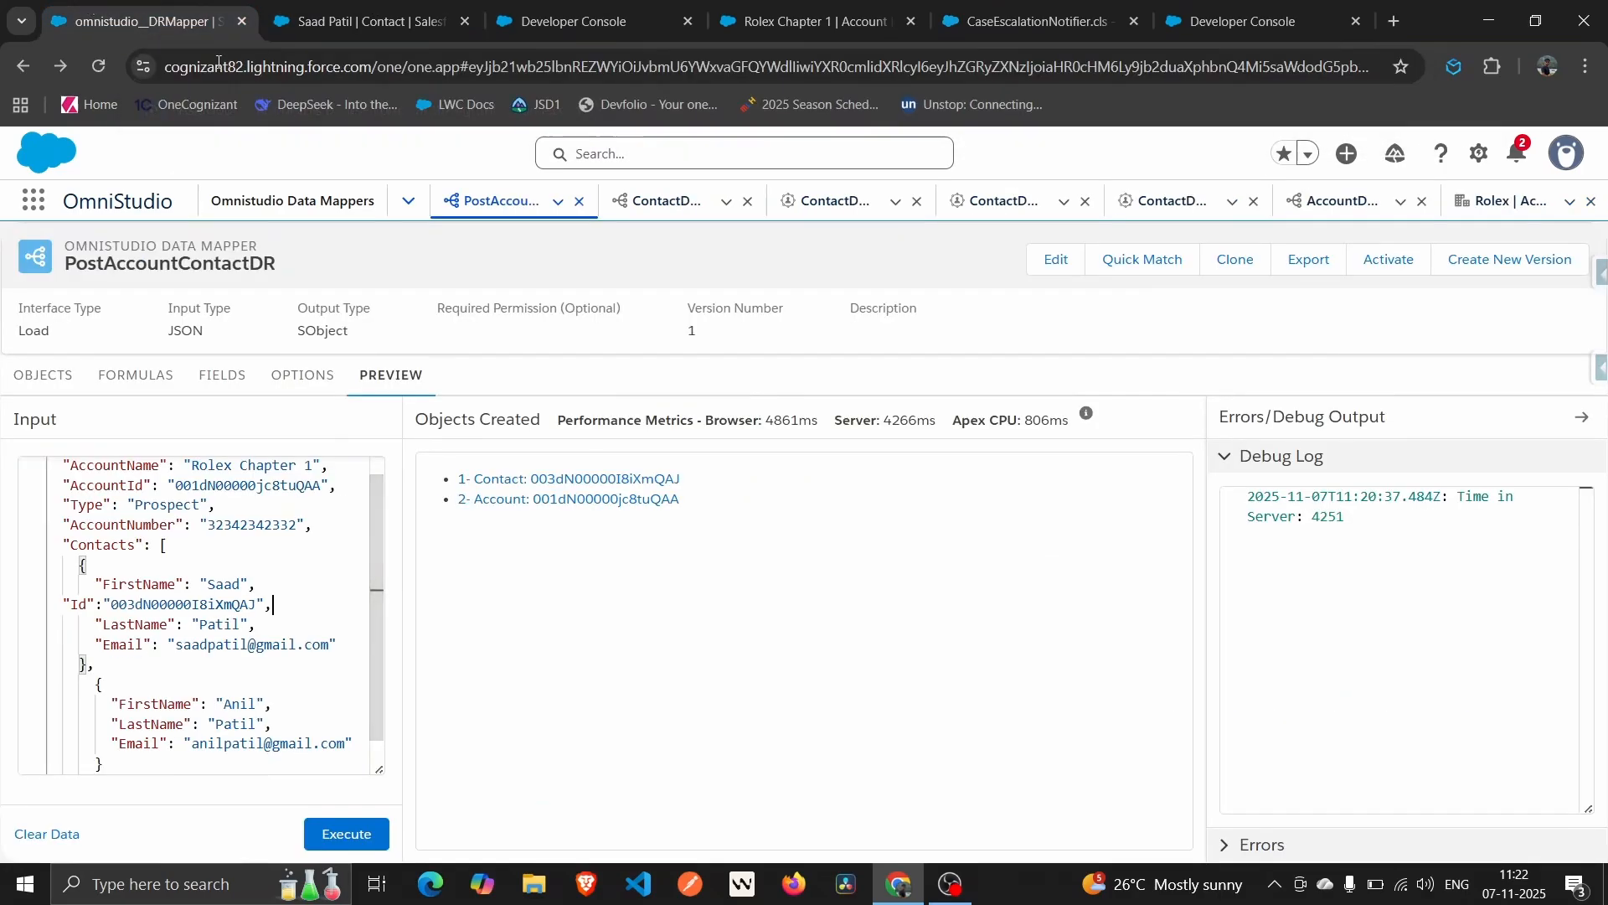
pyautogui.click(291, 610)
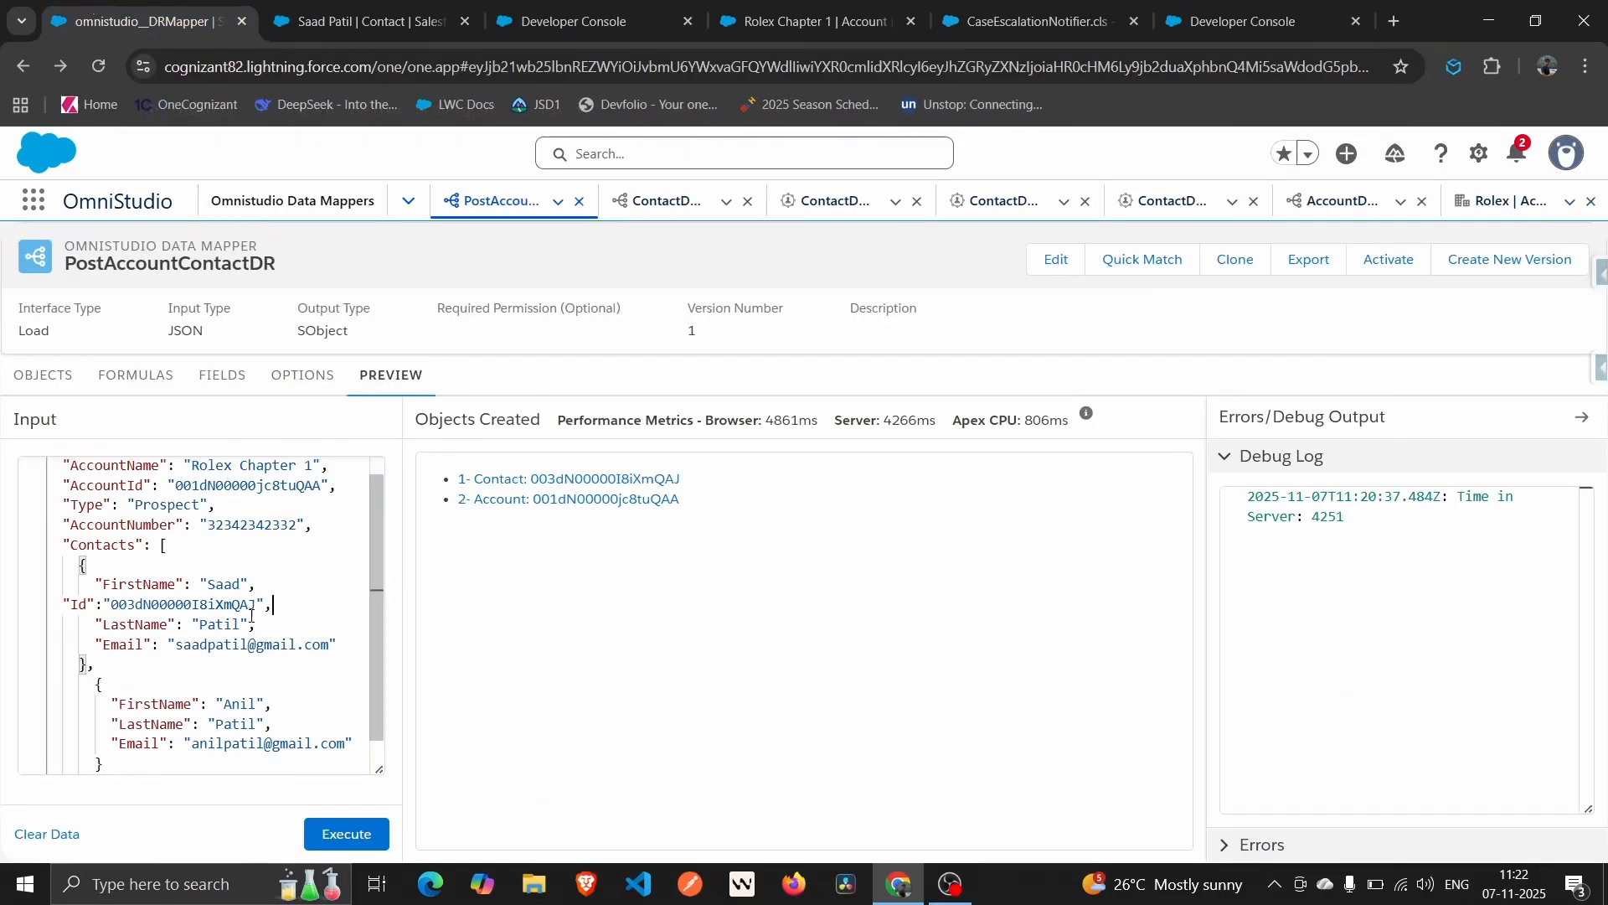
pyautogui.click(351, 845)
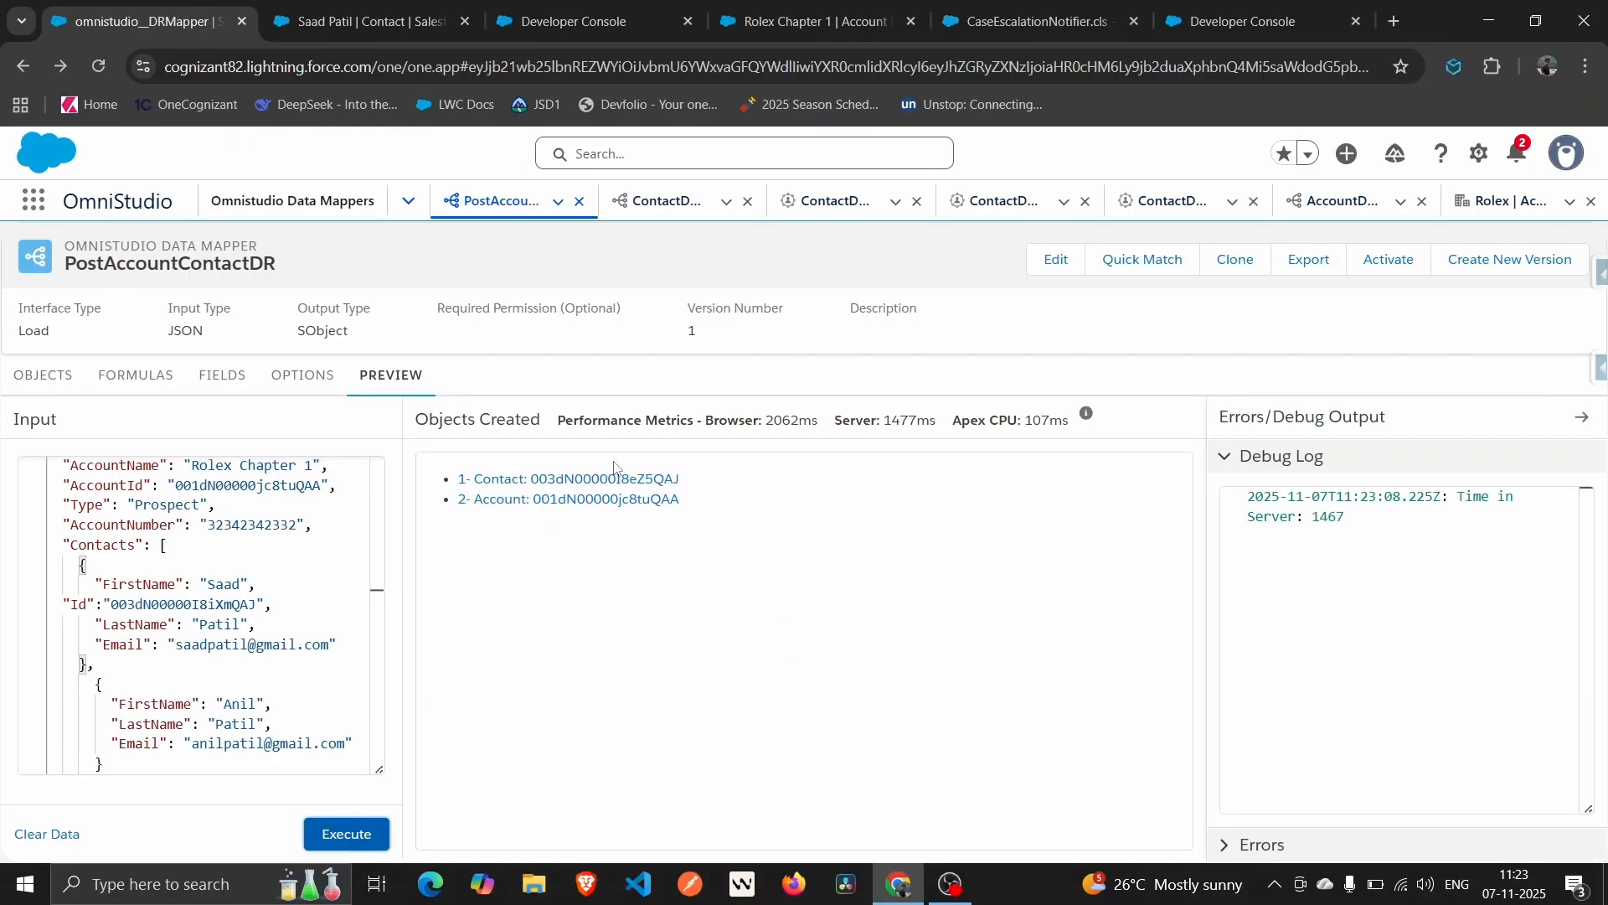
# Expand Errors to read the duplicate warning, then execute the preview again.
pyautogui.click(1347, 846)
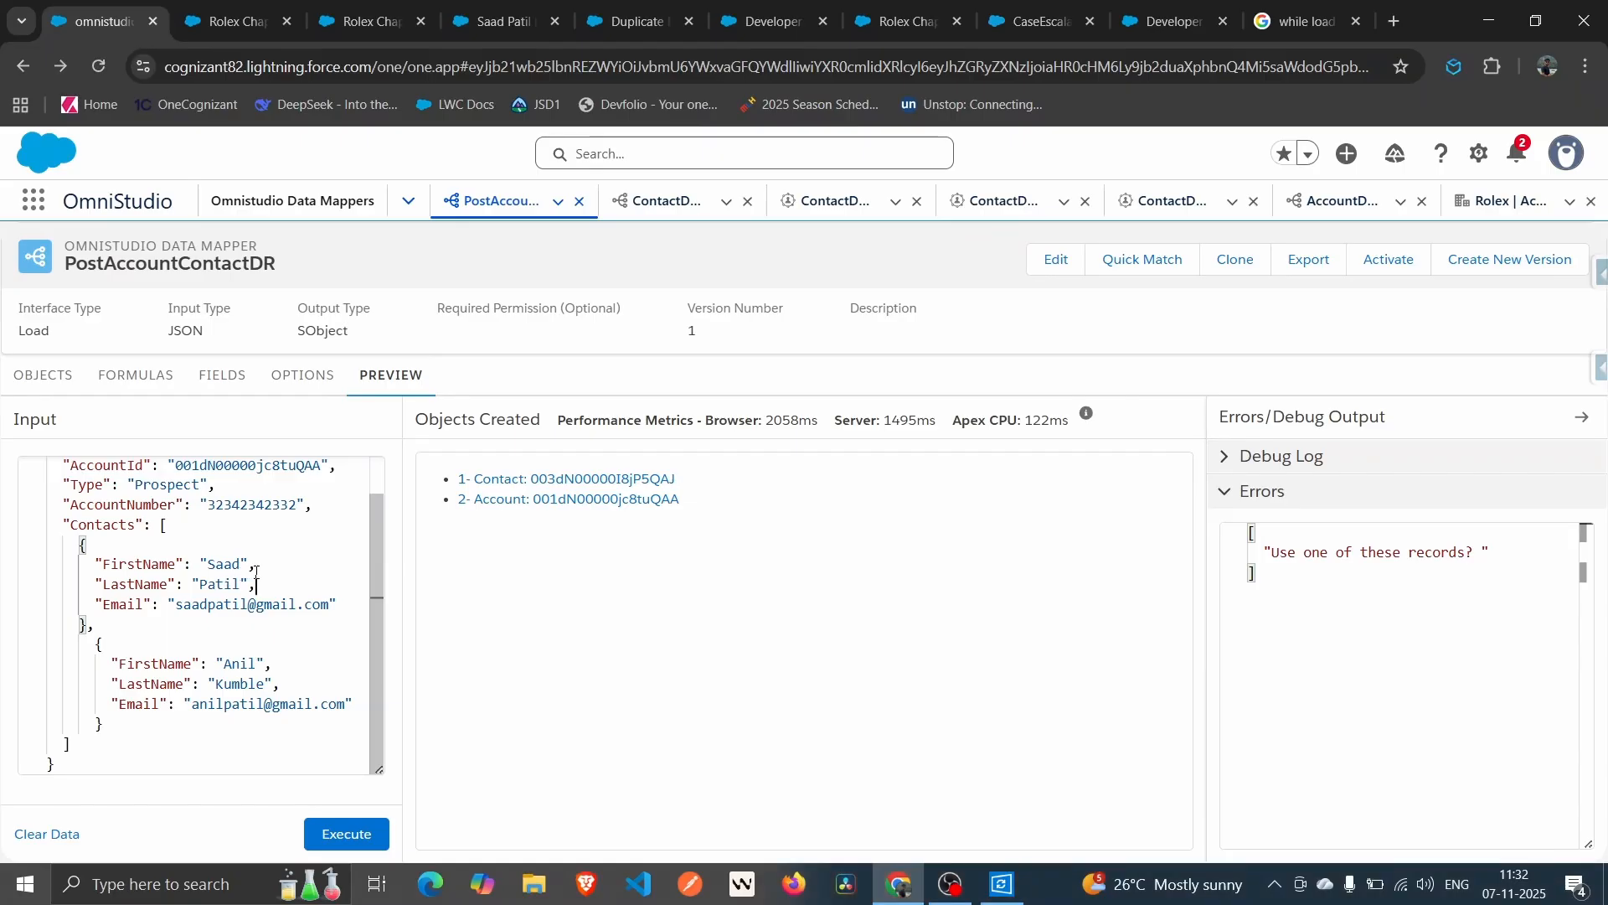
pyautogui.click(350, 840)
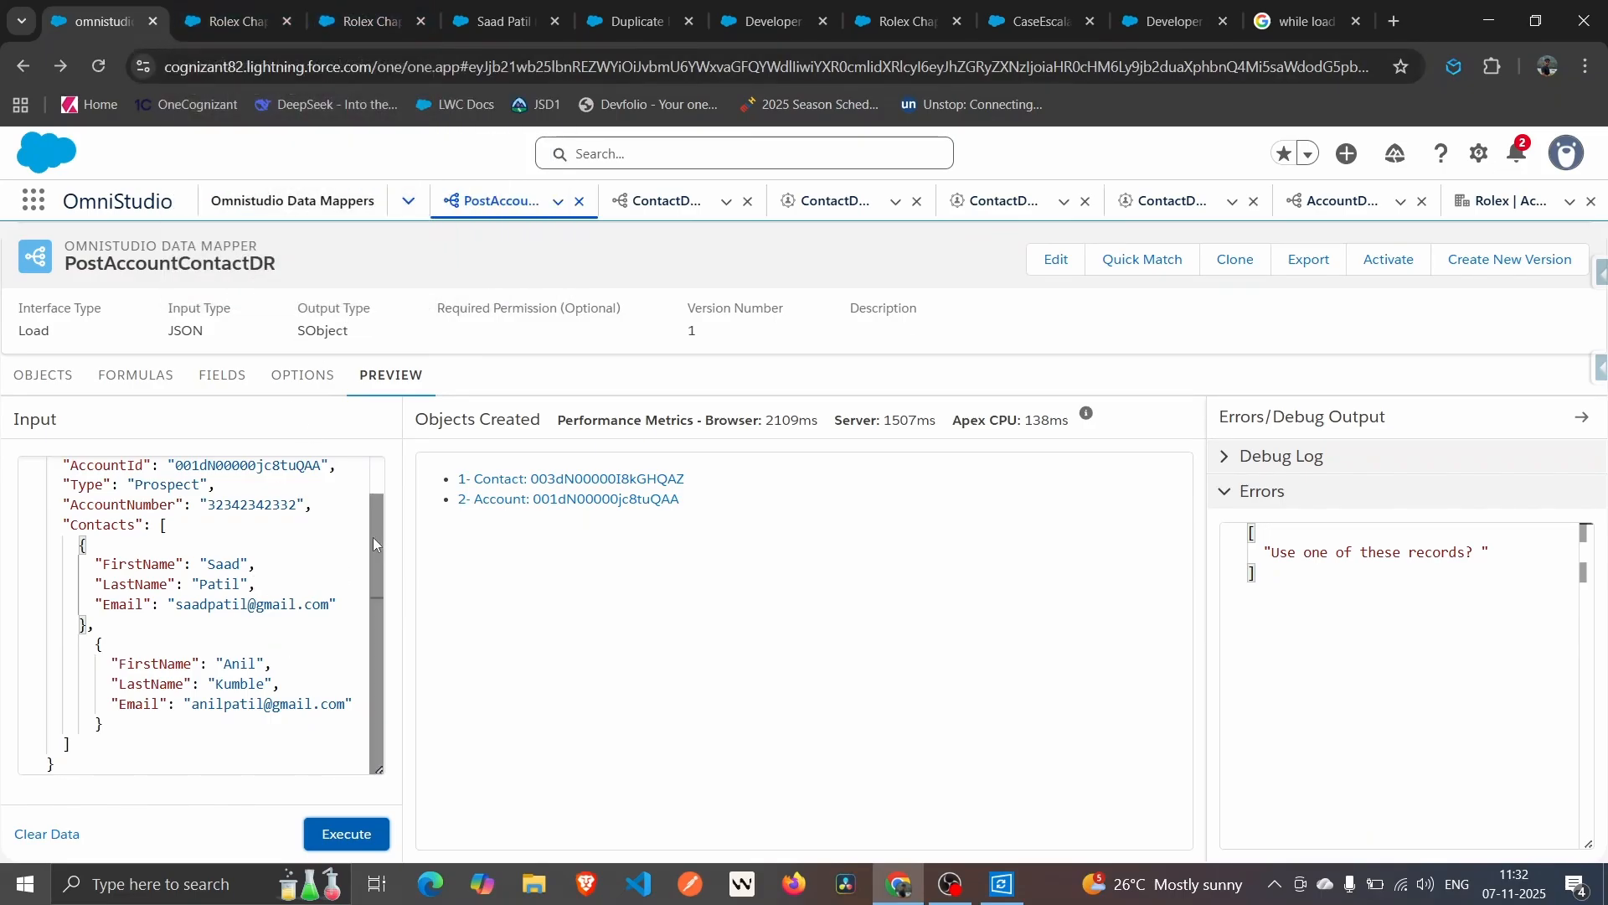
# Add an "Id" key to the first contact holding its record Id from the record URL.
pyautogui.click(538, 478)
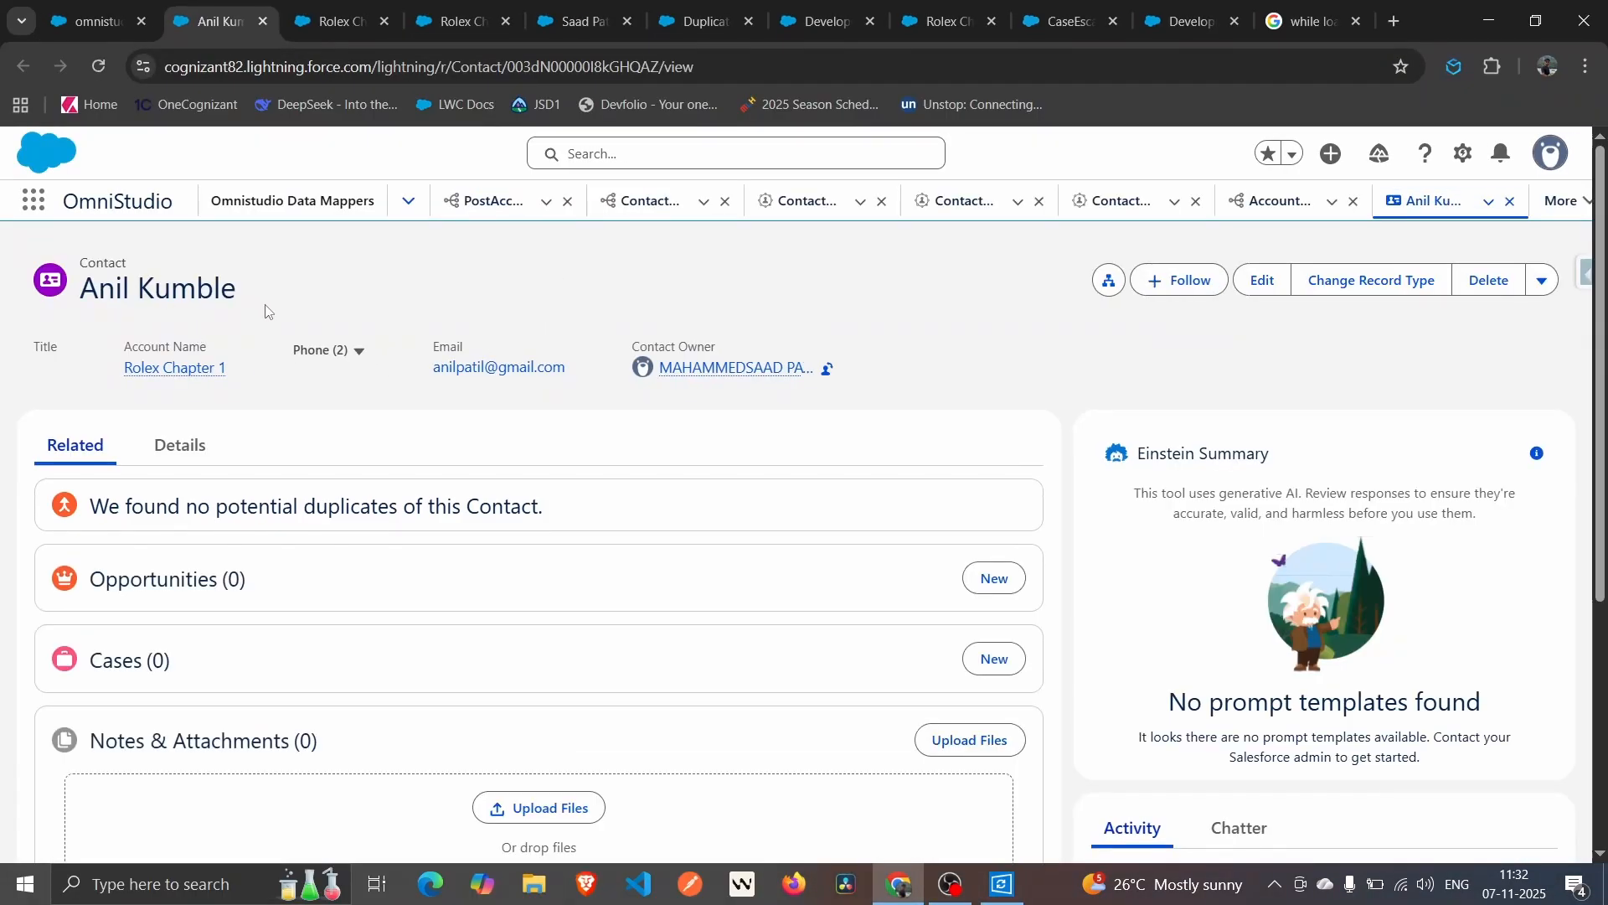
pyautogui.click(94, 21)
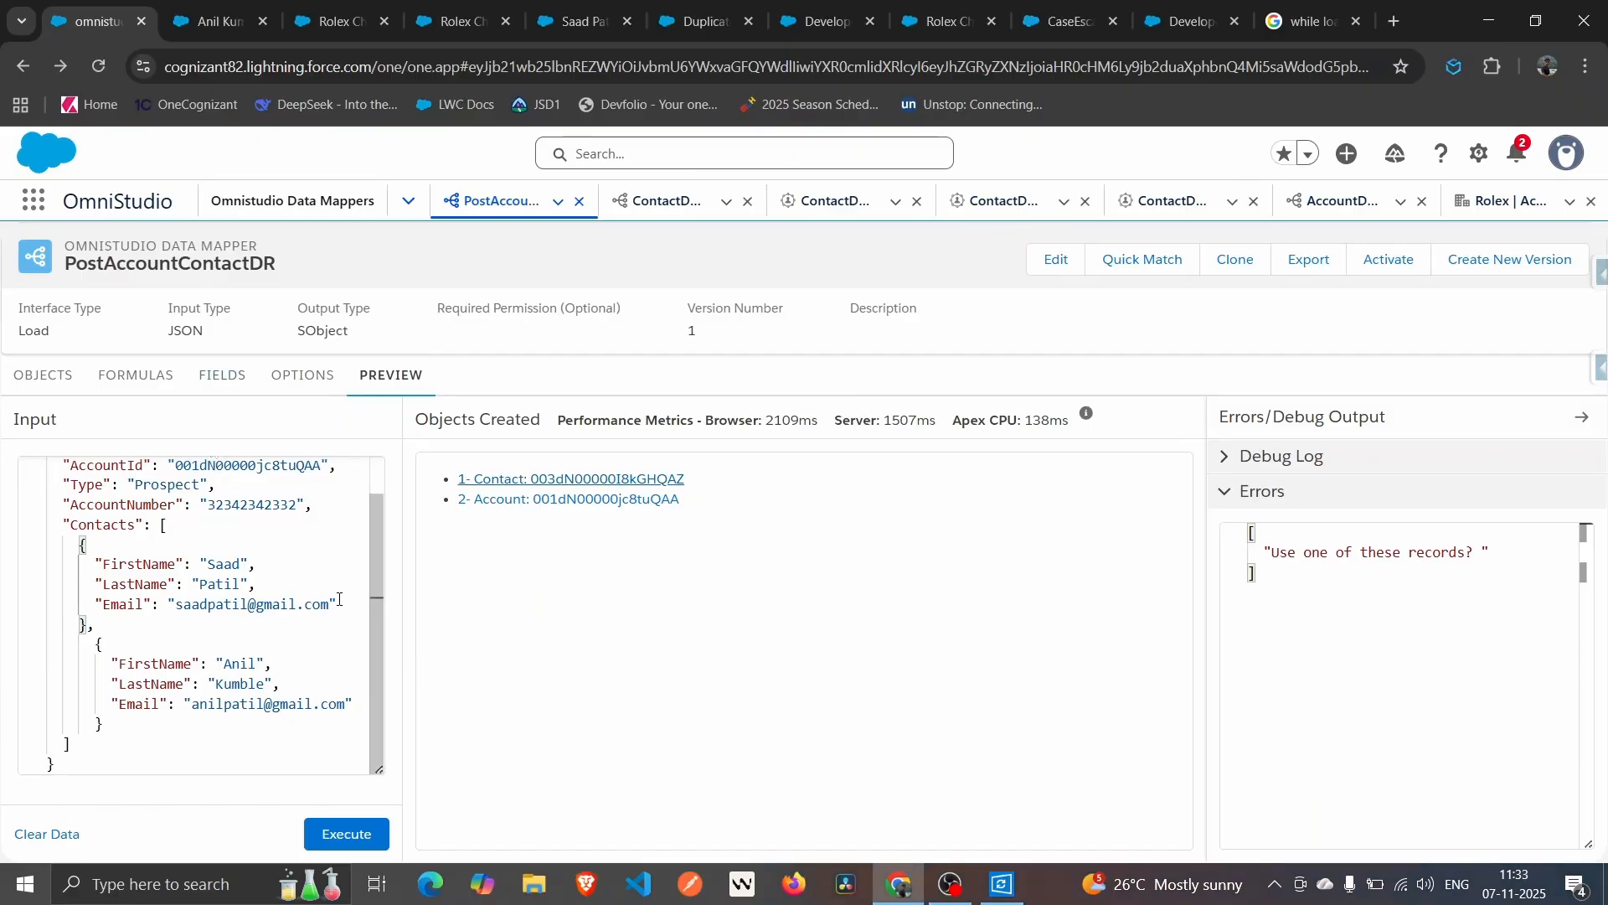
pyautogui.click(261, 585)
pyautogui.press('Return')
pyautogui.write('Id')
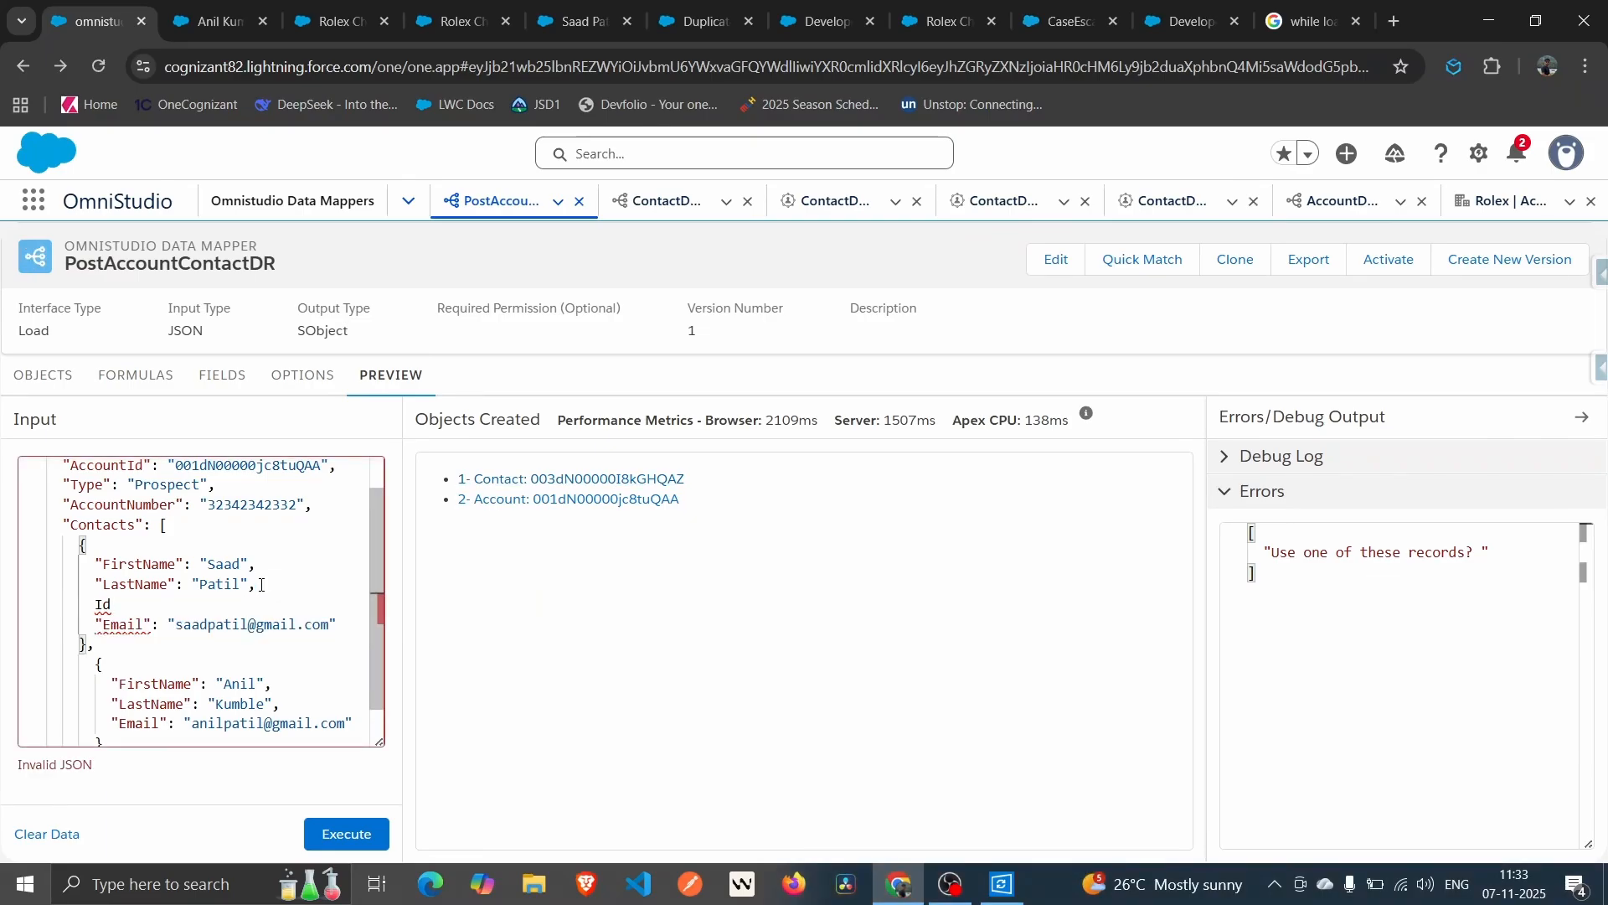
pyautogui.press('BackSpace')
pyautogui.press('BackSpace')
pyautogui.write('"Id"')
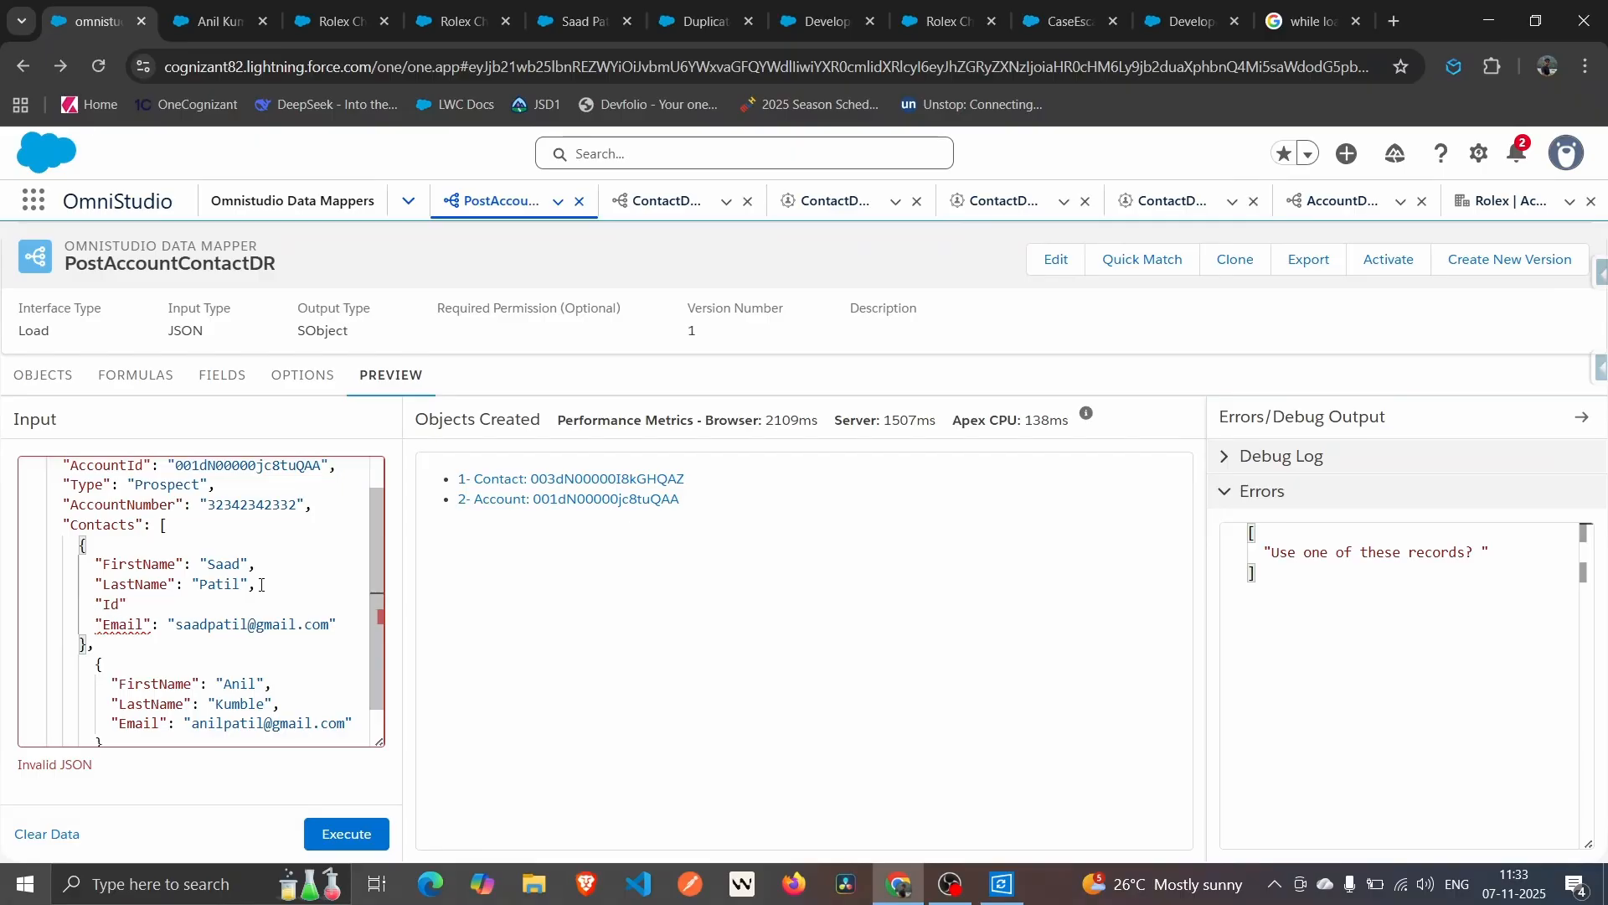
pyautogui.write(':')
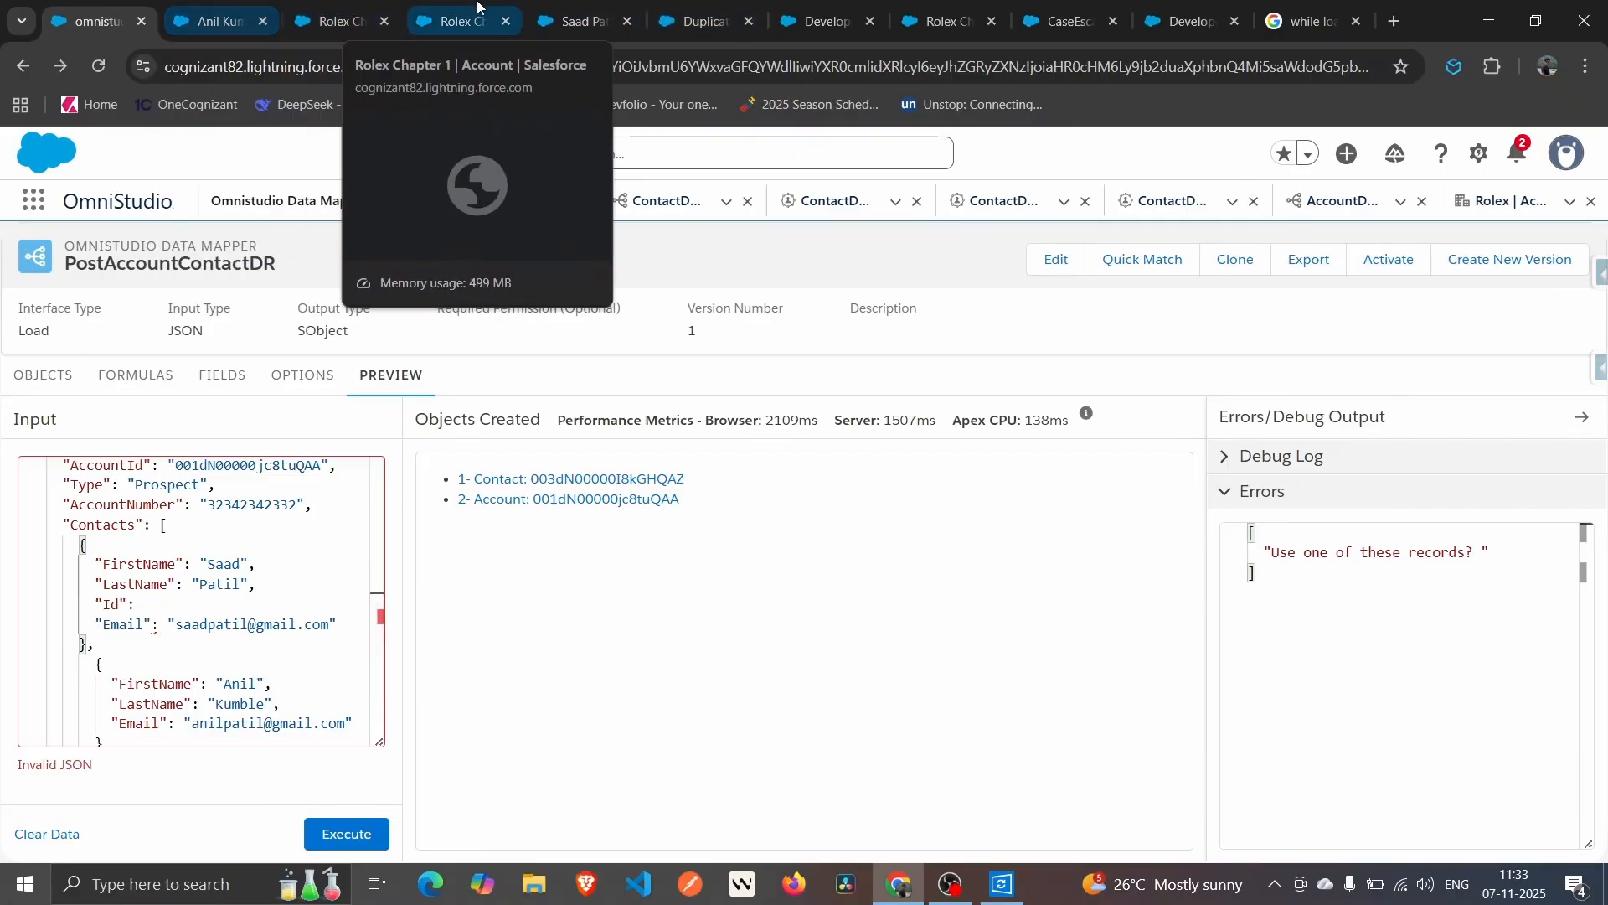
pyautogui.click(554, 8)
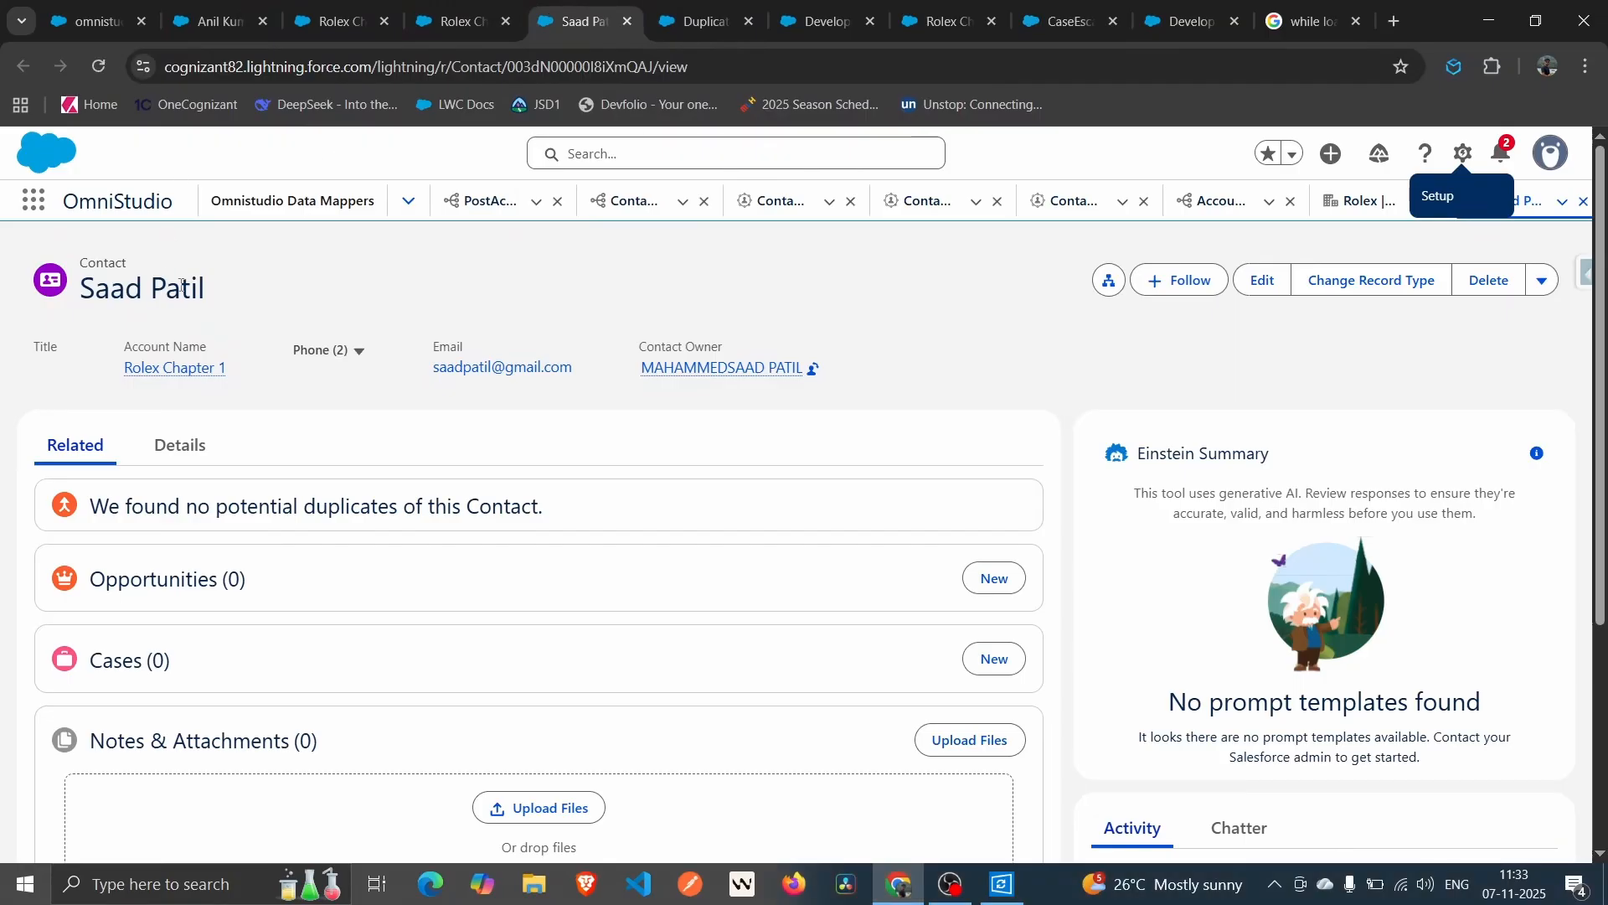
pyautogui.doubleClick(557, 73)
pyautogui.hotkey('ctrl', 'c')
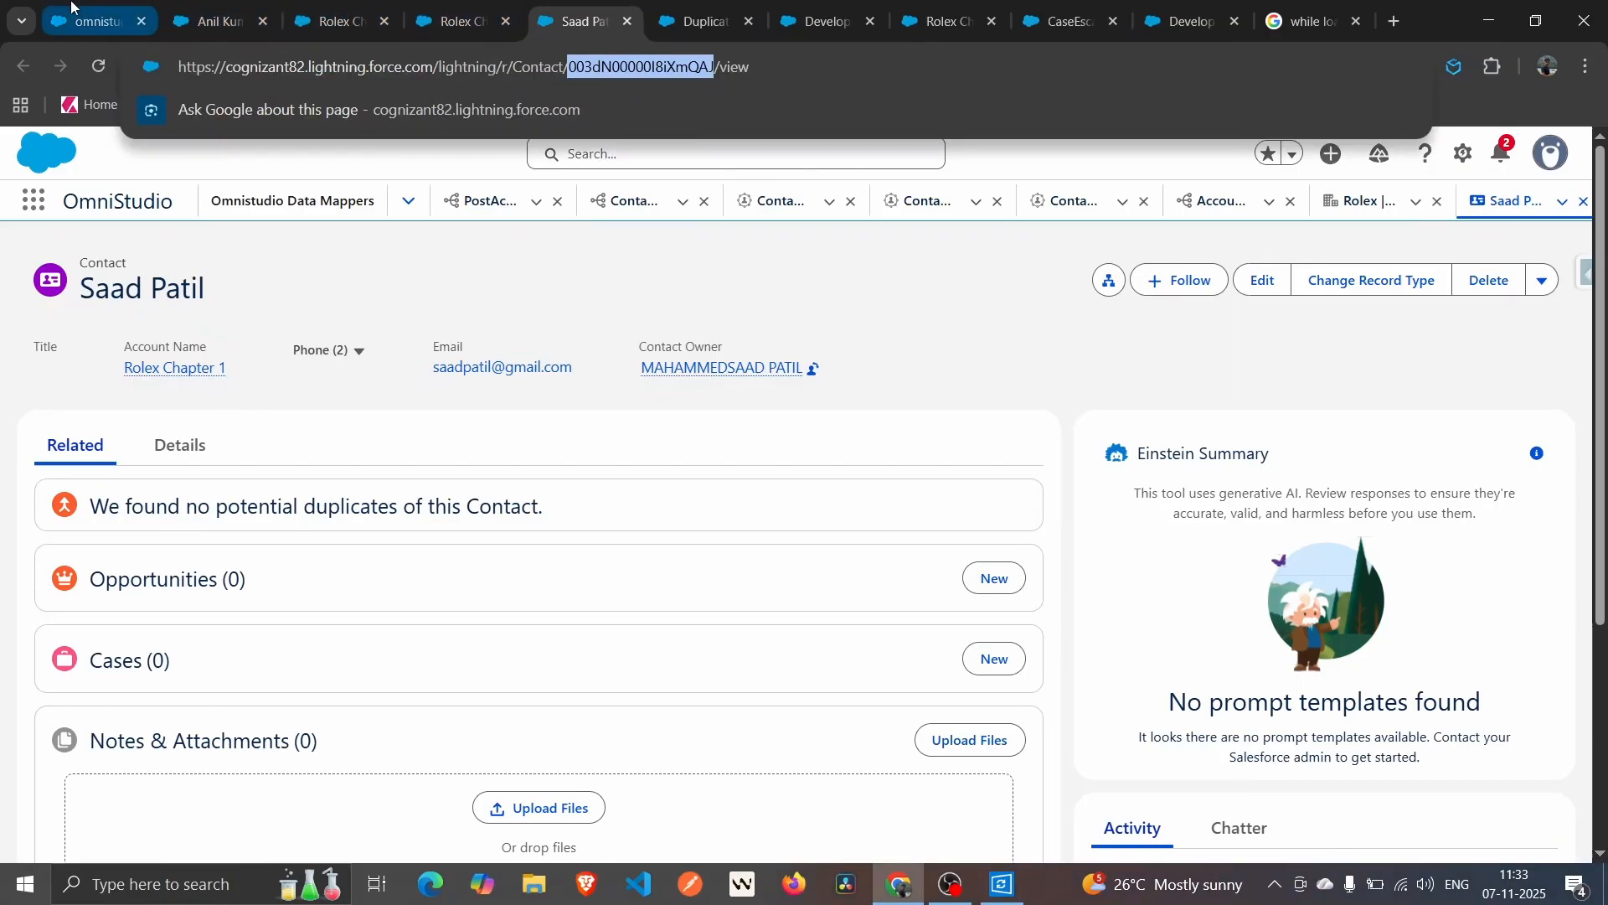
pyautogui.click(94, 21)
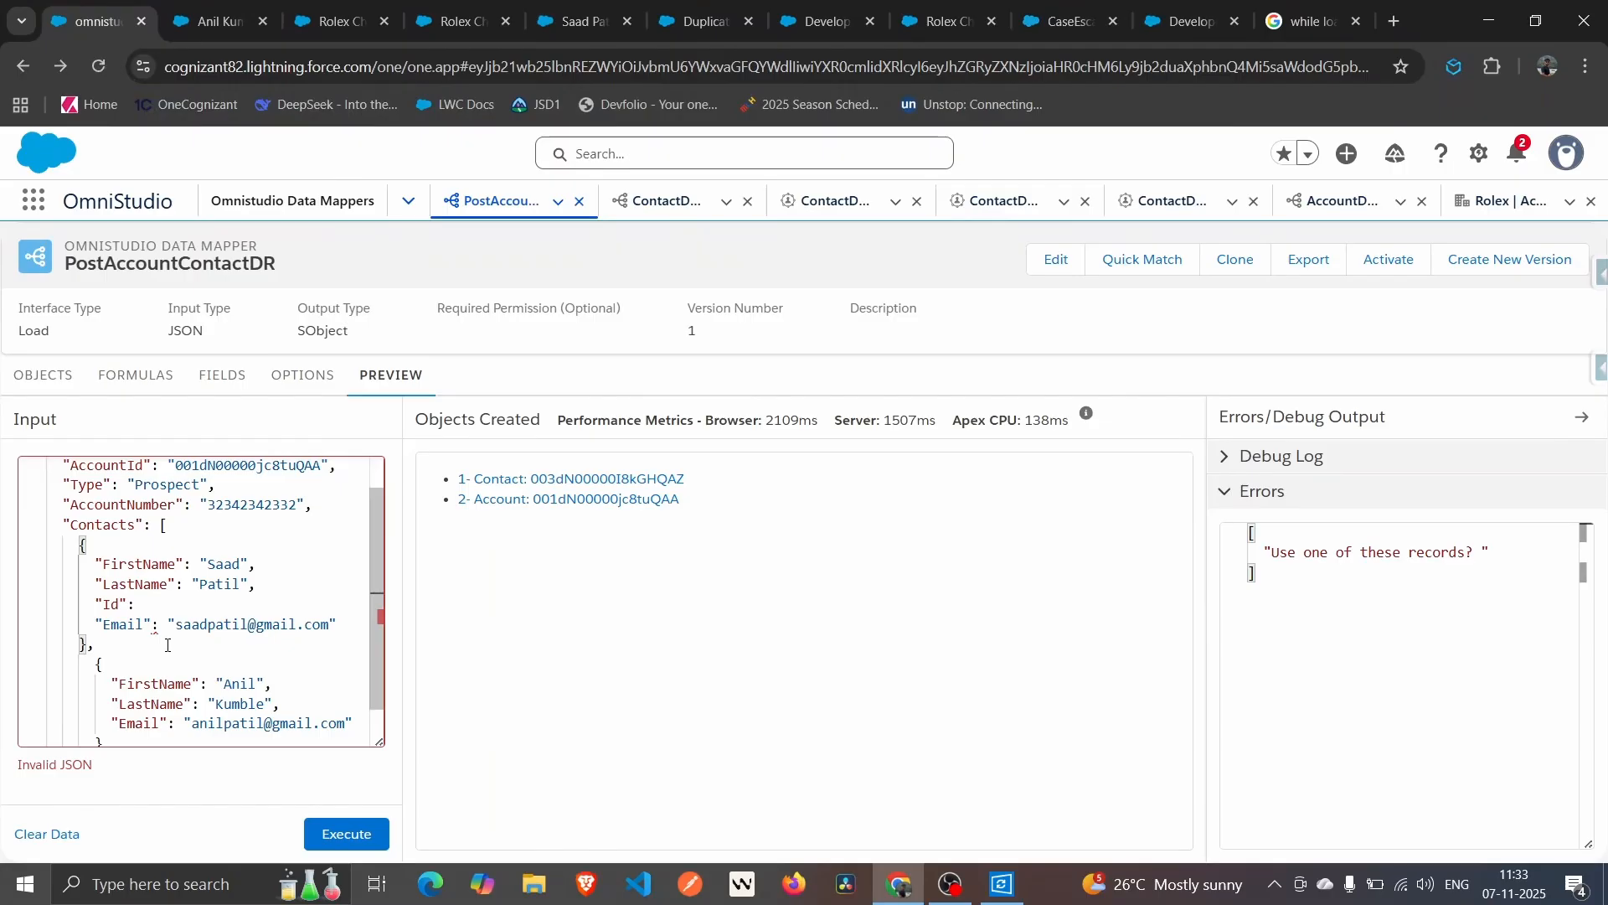
pyautogui.hotkey('ctrl', 'v')
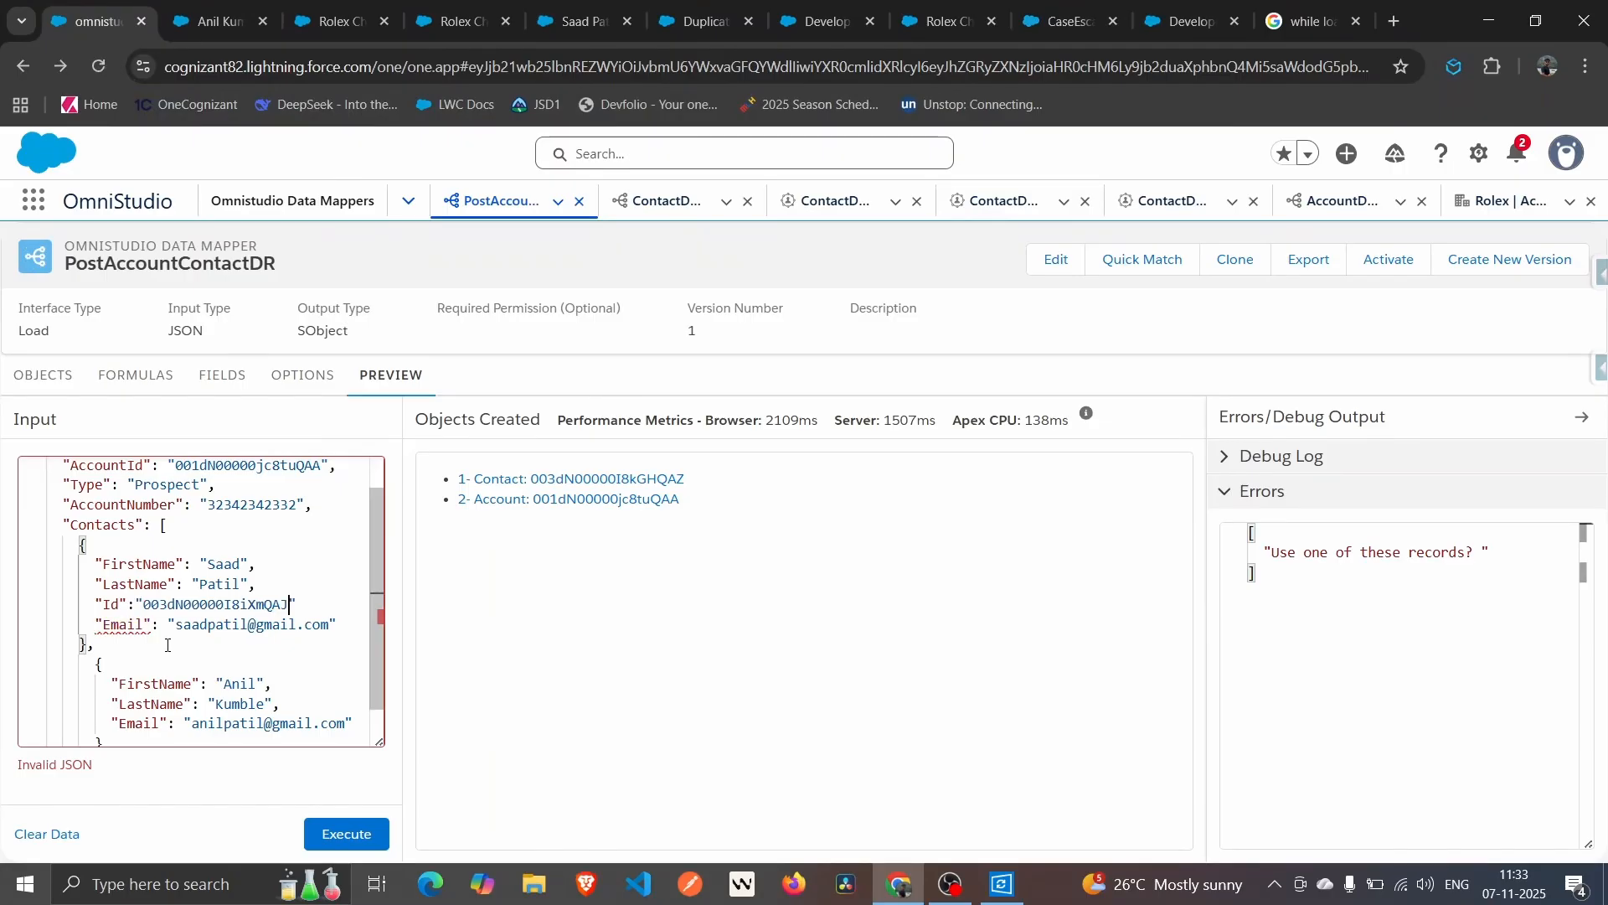
pyautogui.click(326, 605)
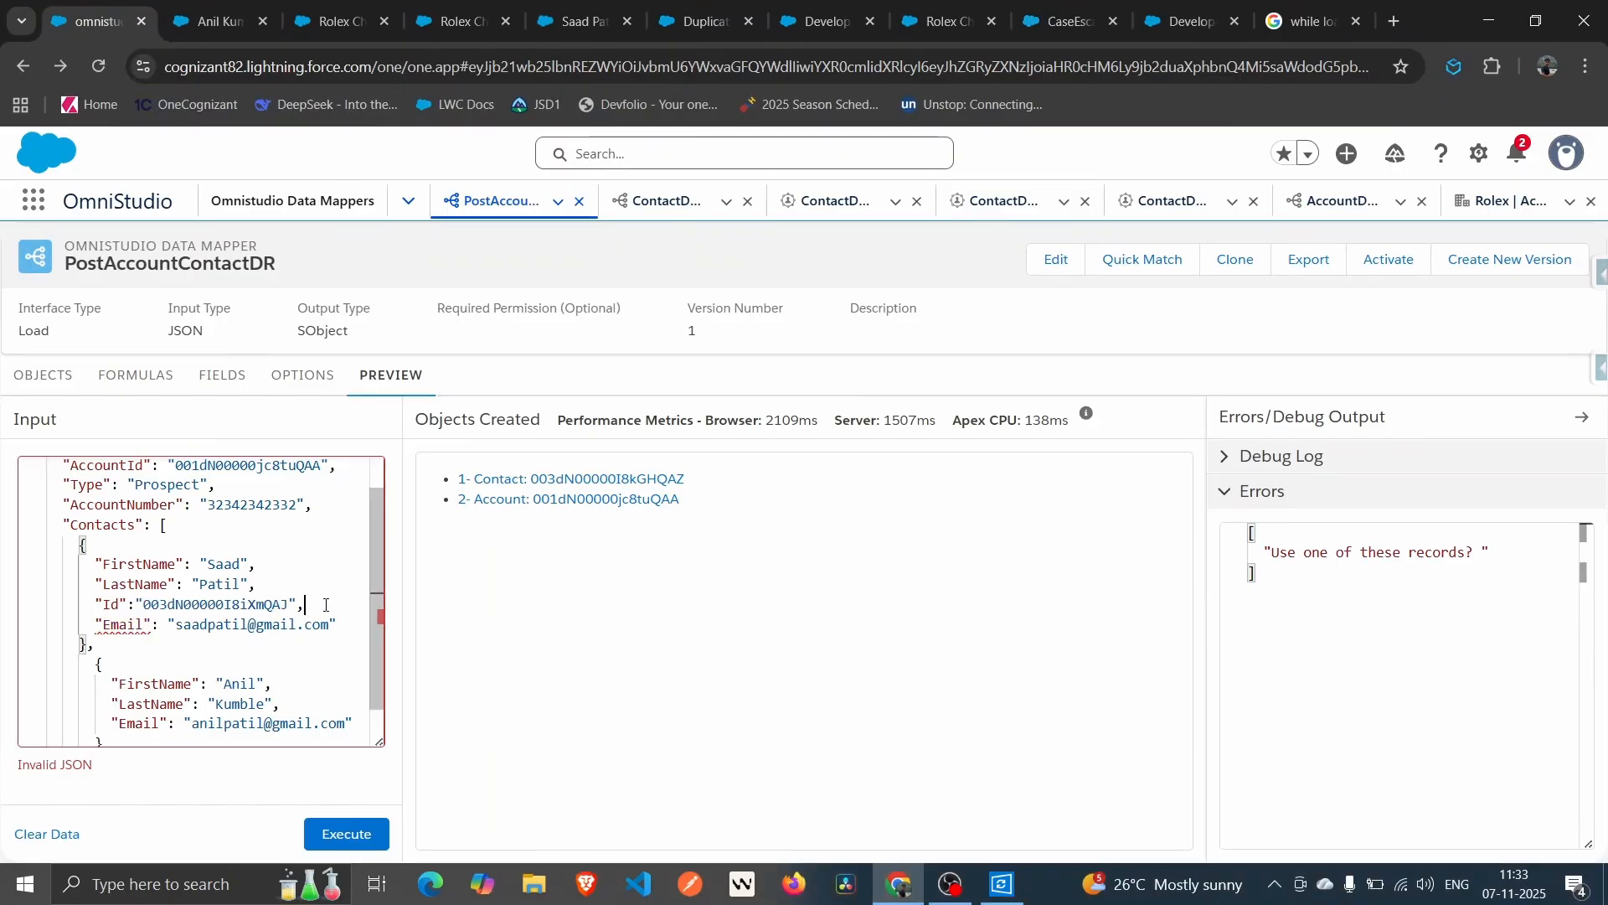
# Add the second contact's record Id from Objects Created as its "Id", then execute the preview.
pyautogui.click(280, 710)
pyautogui.press('Return')
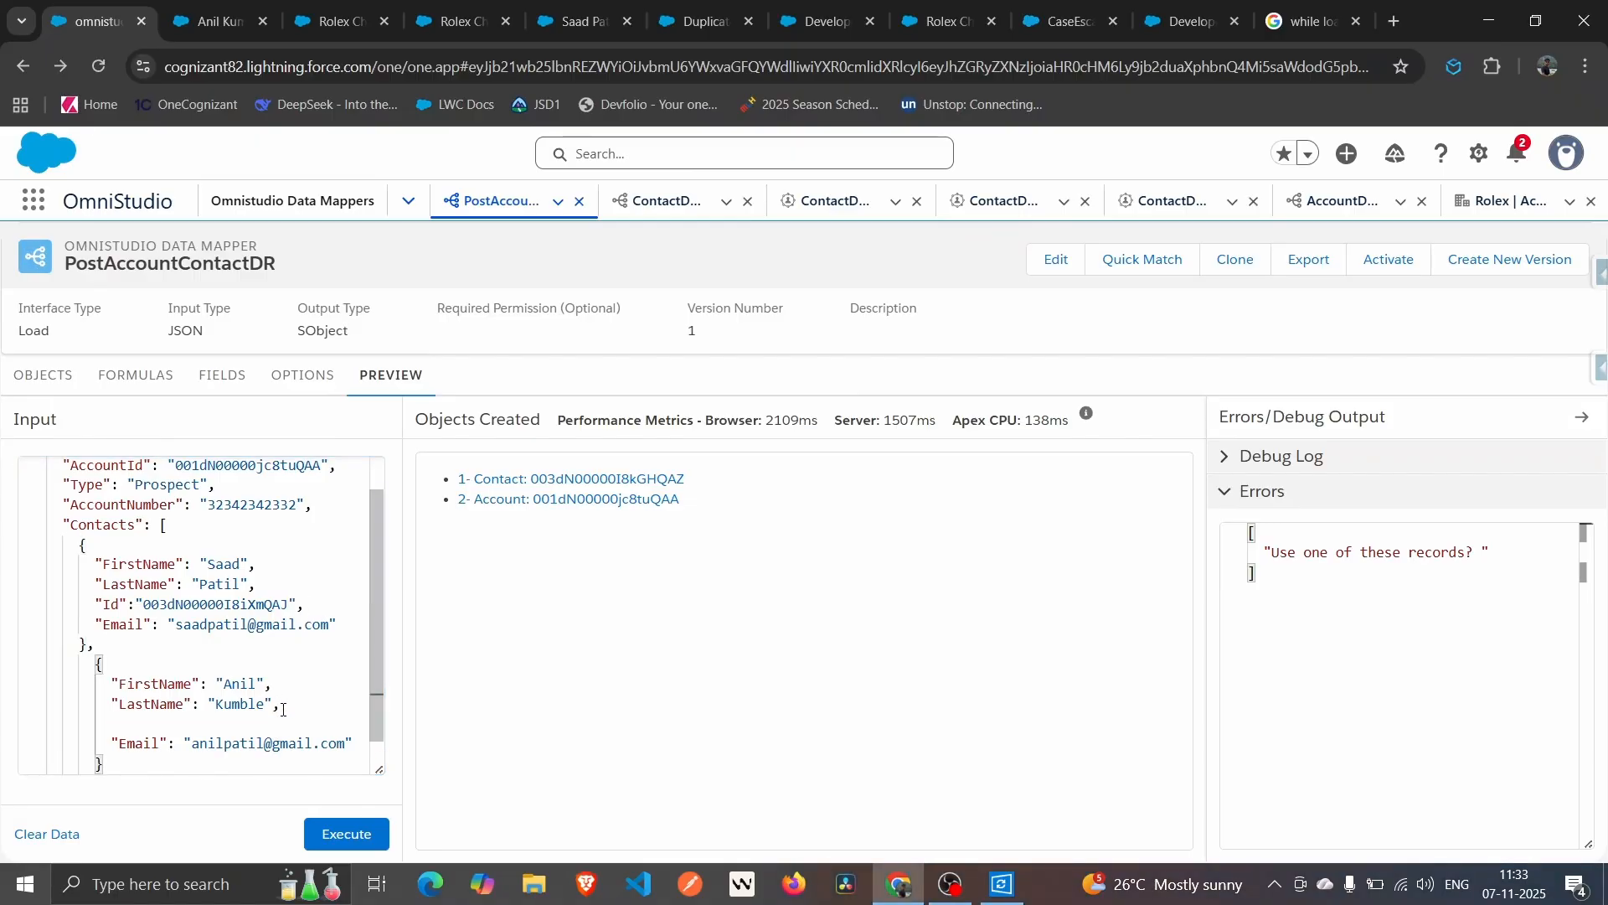
pyautogui.write('"')
pyautogui.press('BackSpace')
pyautogui.write('Id')
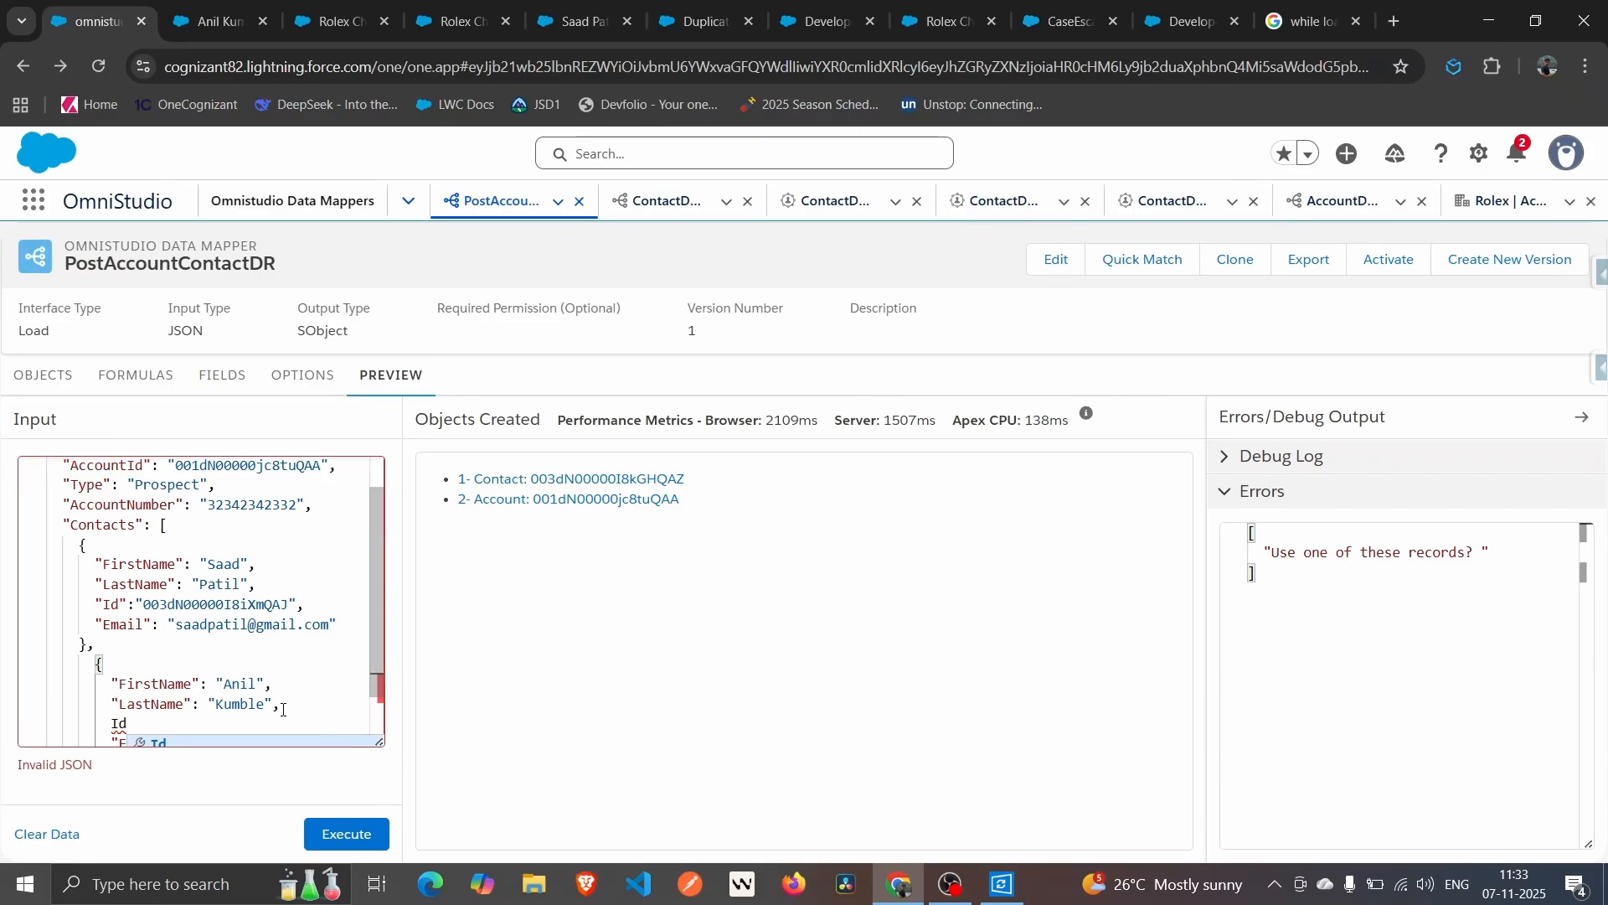
pyautogui.press('Return')
pyautogui.write(':')
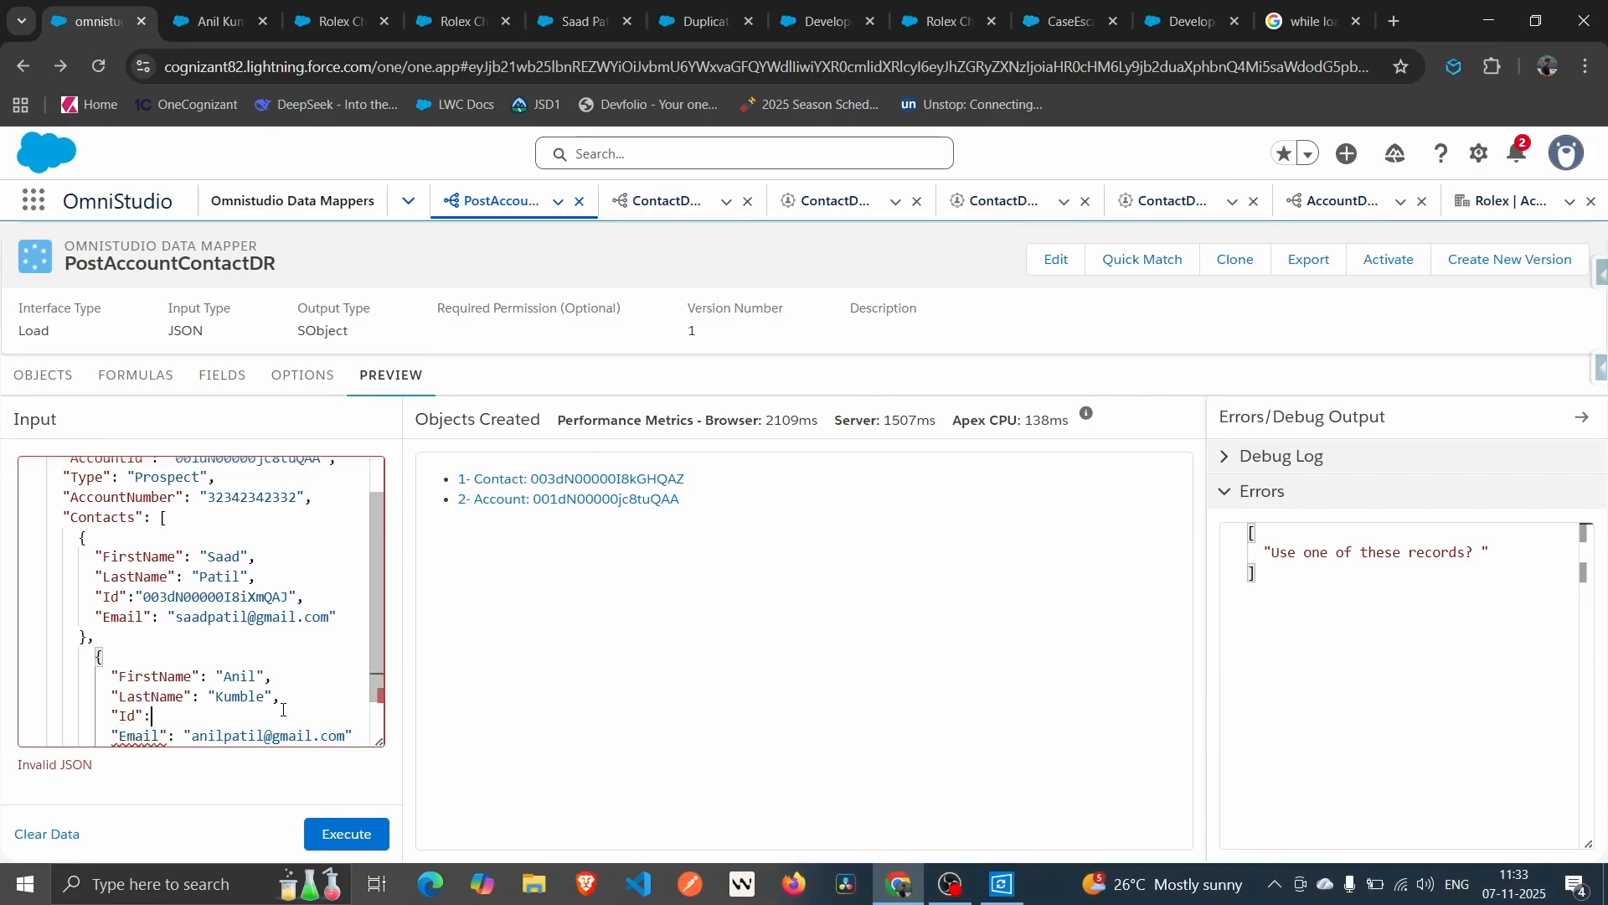
pyautogui.write('""')
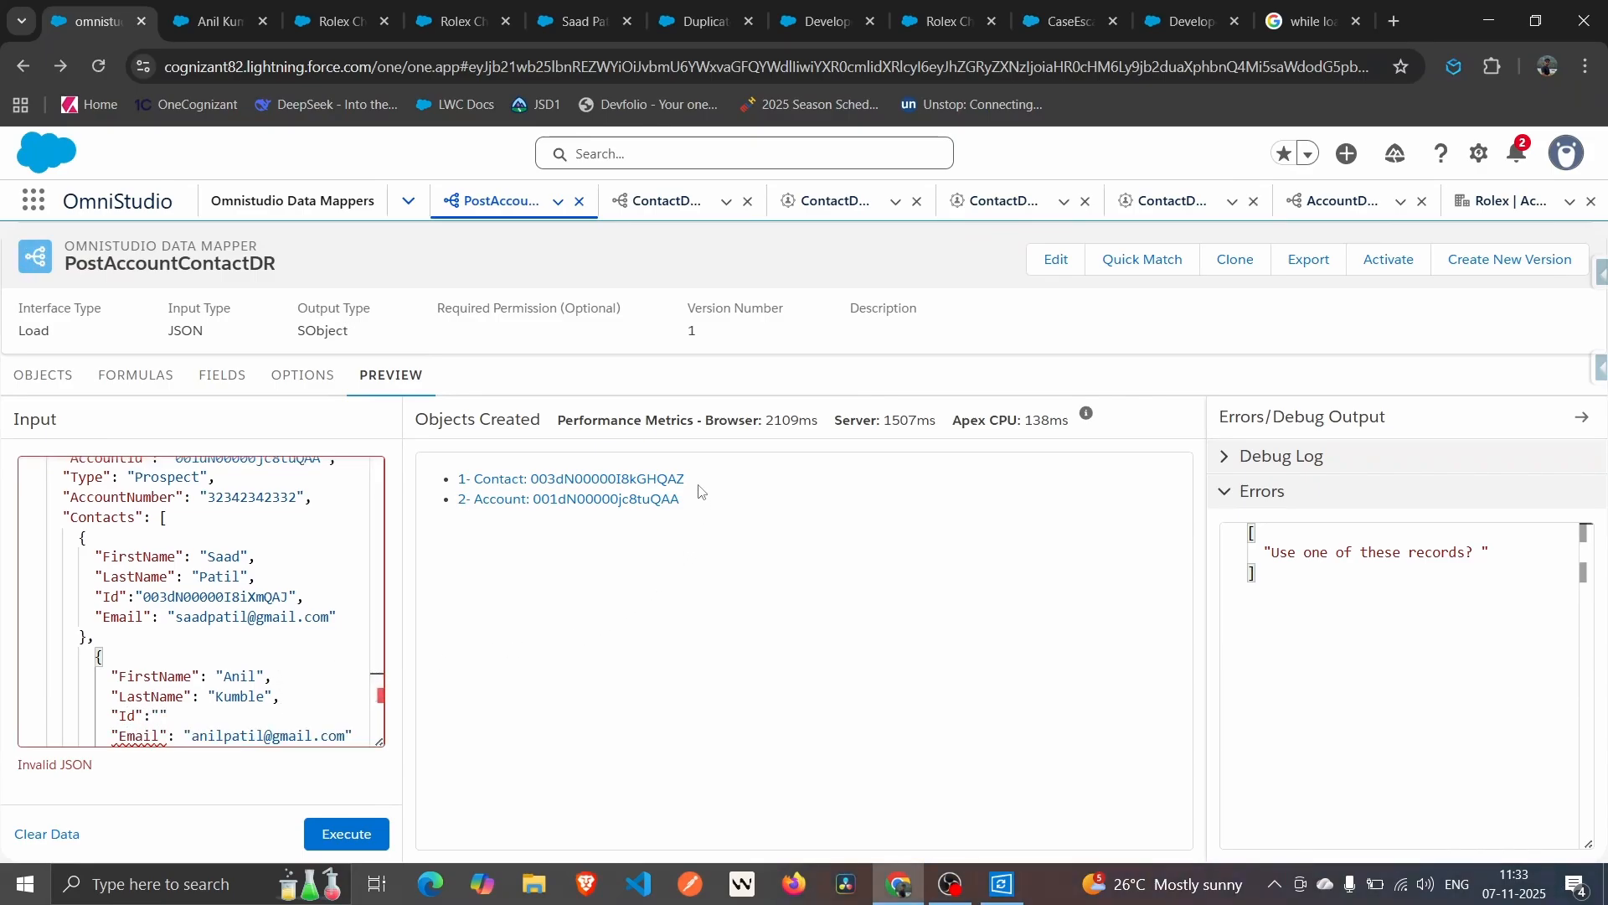
pyautogui.moveTo(694, 481); pyautogui.dragTo(525, 479)
pyautogui.hotkey('ctrl', 'c')
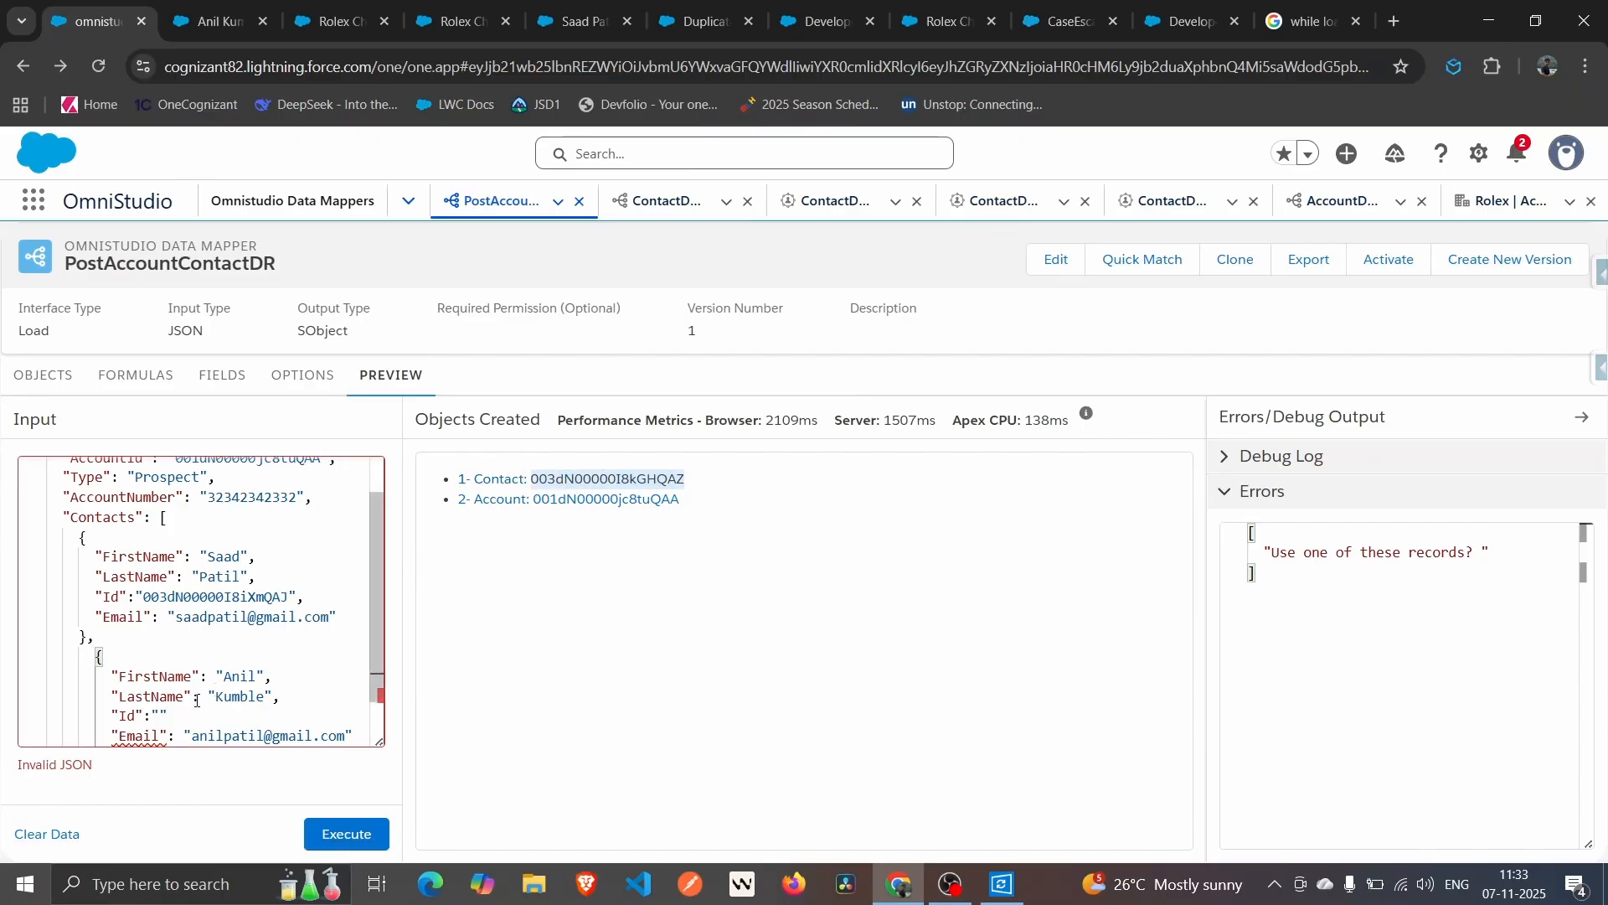
pyautogui.click(162, 718)
pyautogui.hotkey('ctrl', 'v')
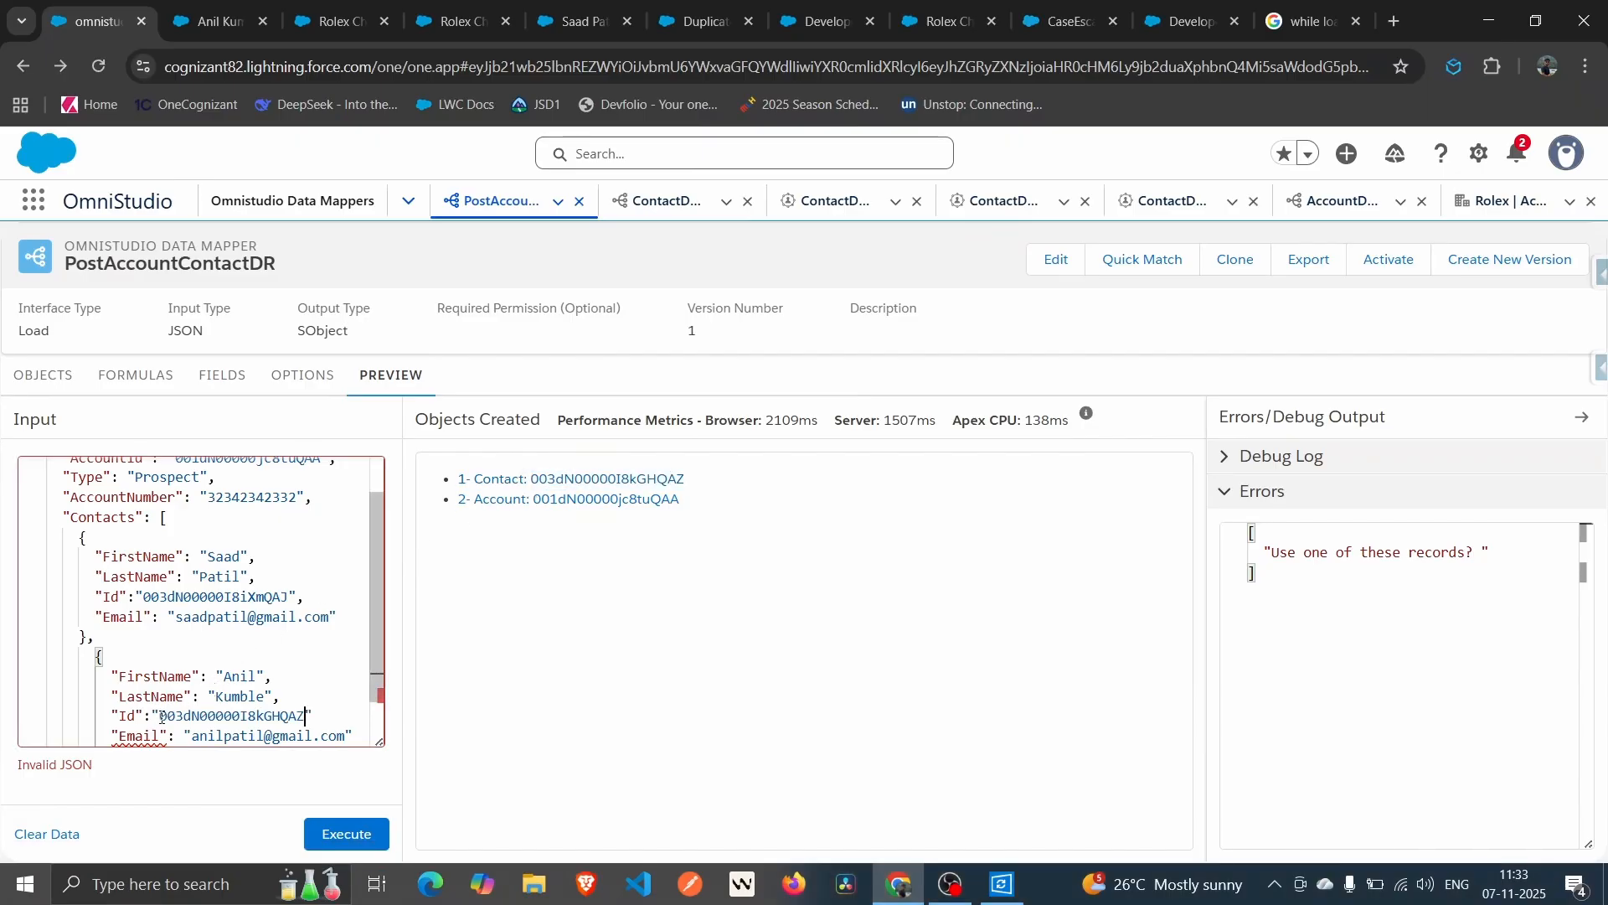
pyautogui.press('Right')
pyautogui.click(344, 834)
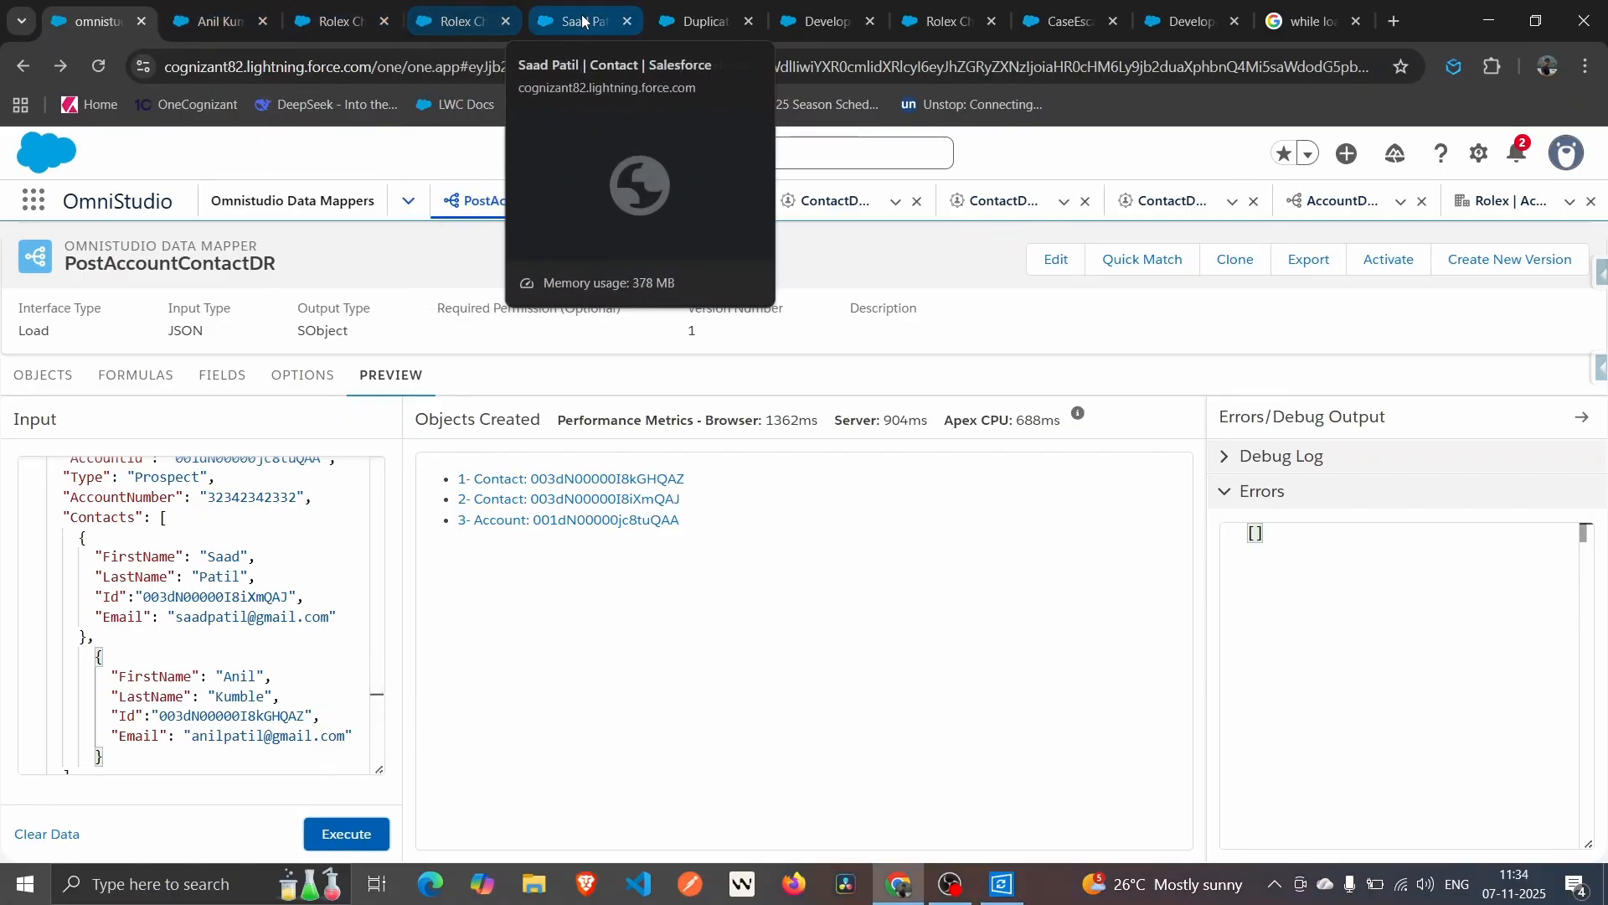
# Deactivate the Standard Contact Duplicate Rule in Setup and return to the PostAccountContactDR preview.
pyautogui.click(670, 16)
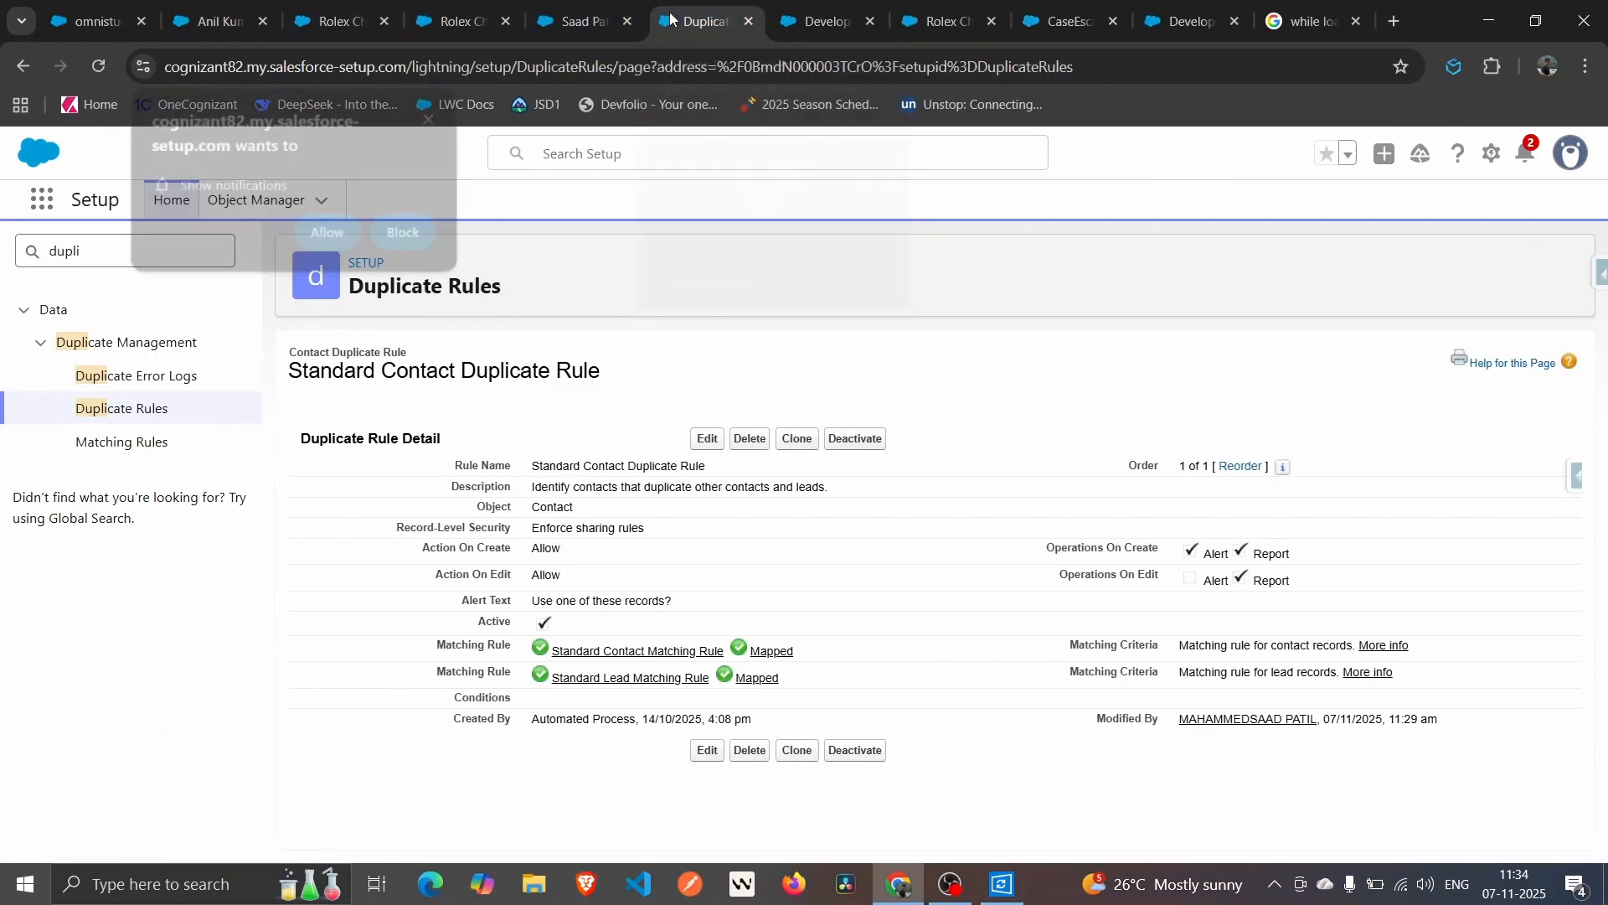
pyautogui.doubleClick(61, 250)
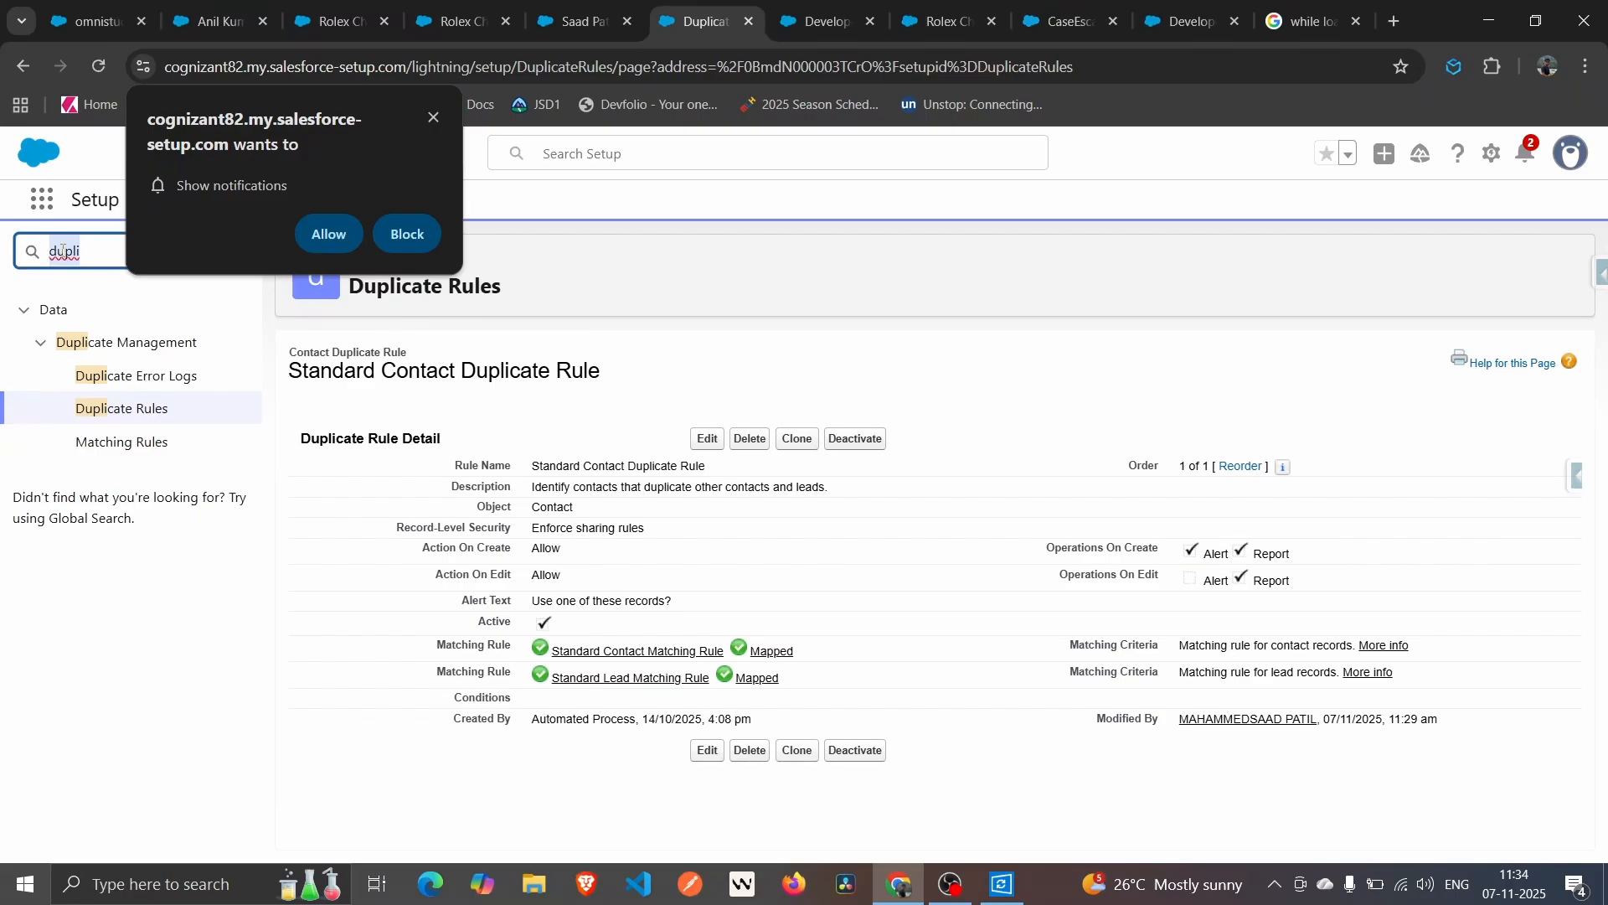
pyautogui.click(105, 419)
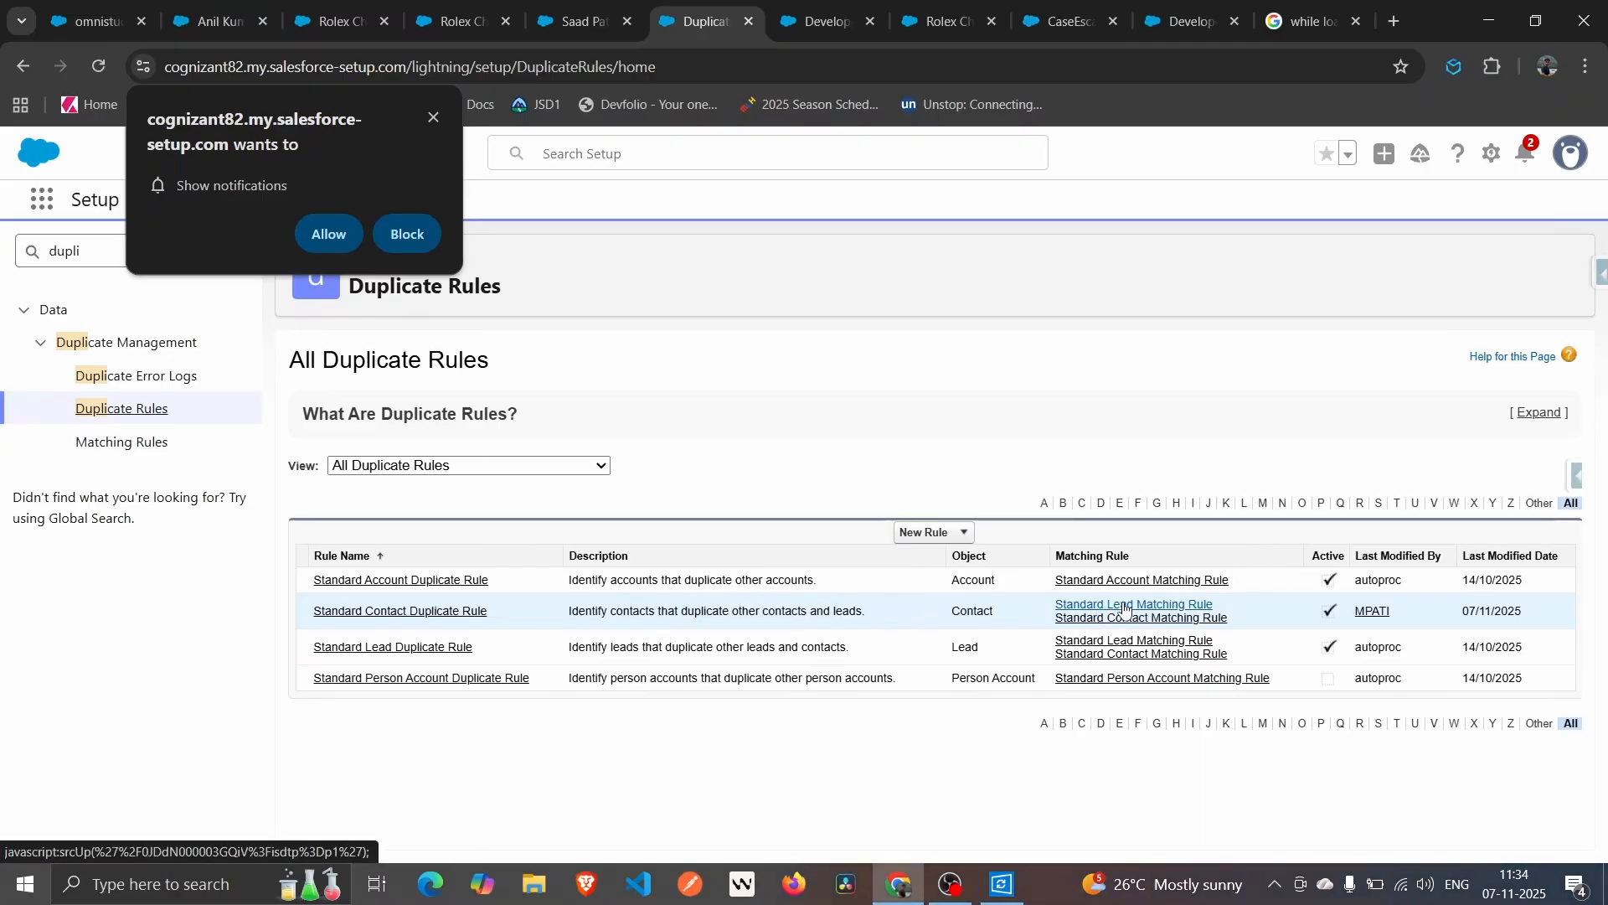
pyautogui.click(393, 620)
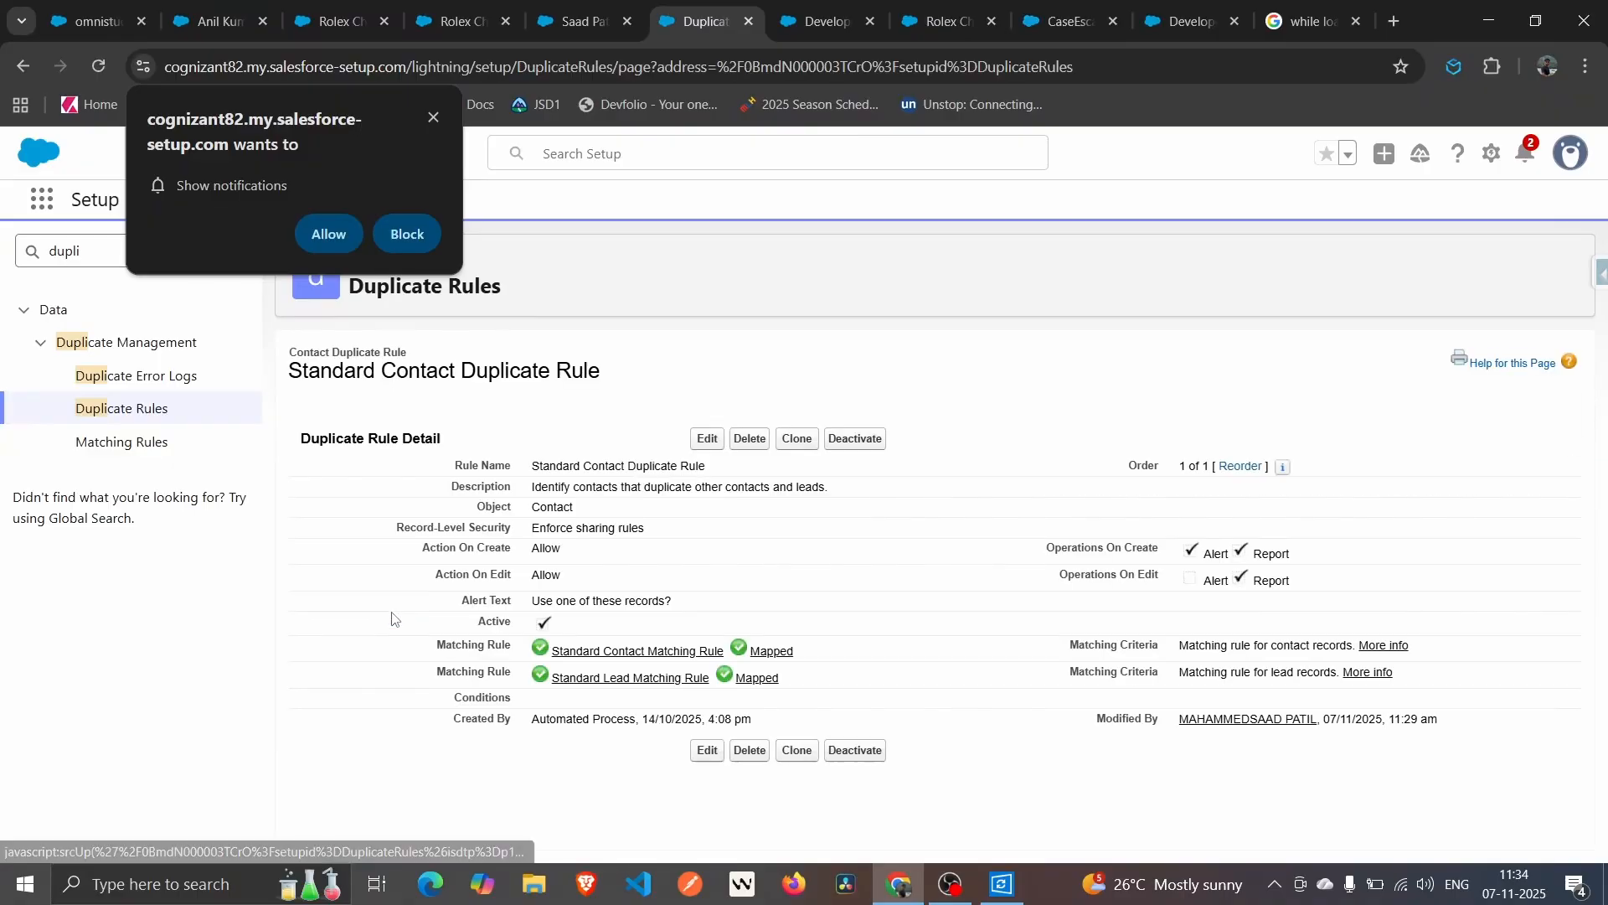
pyautogui.click(856, 439)
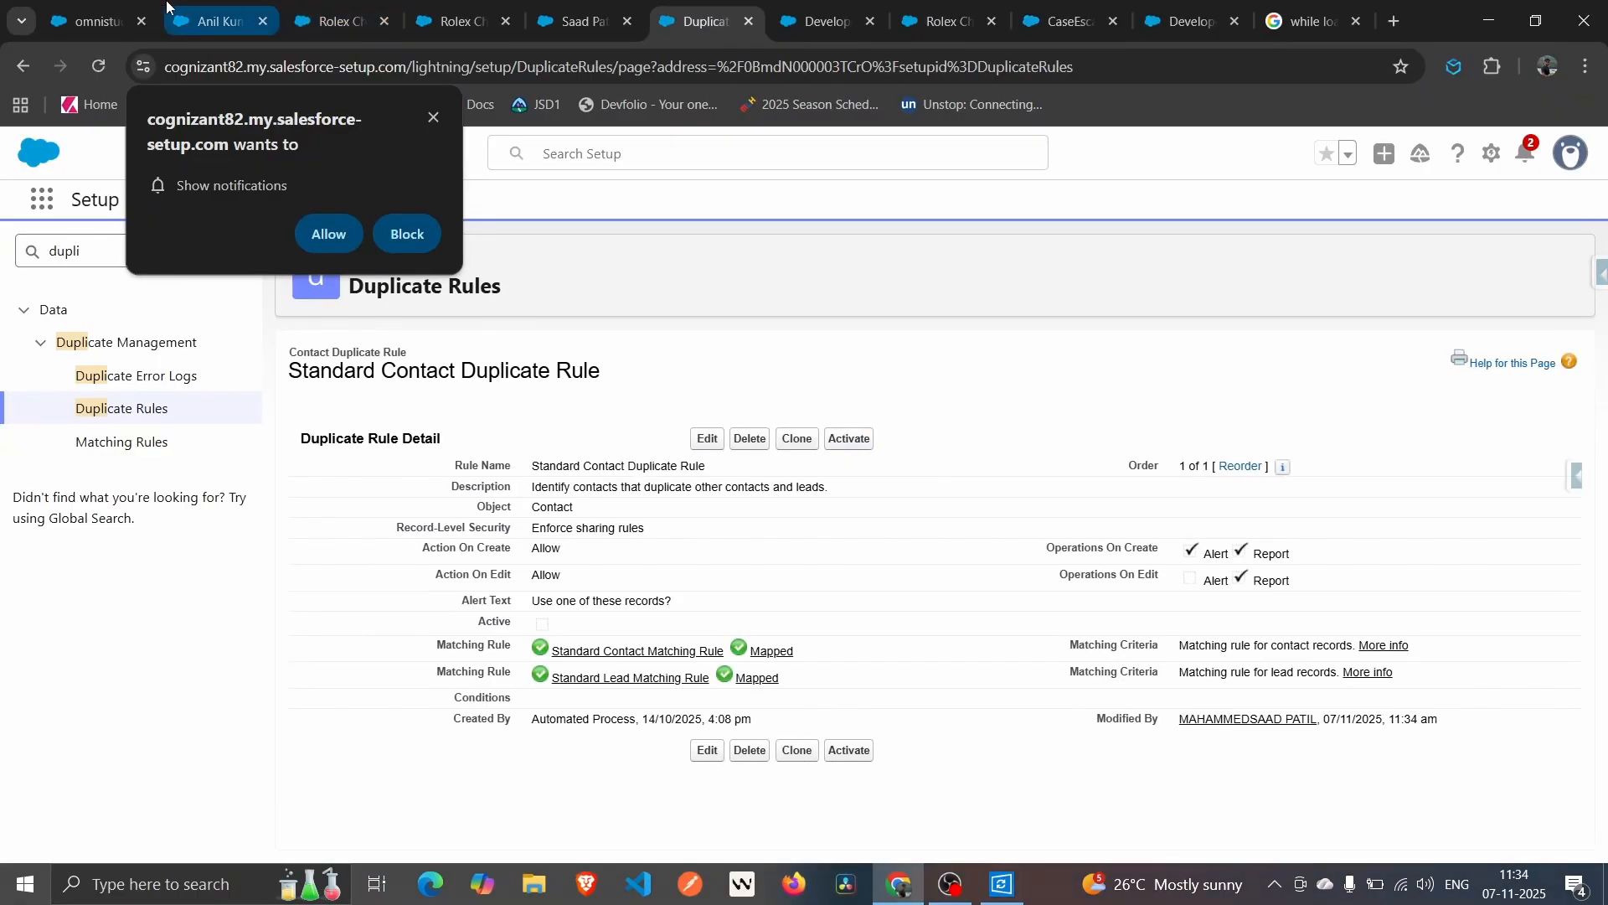
pyautogui.click(94, 21)
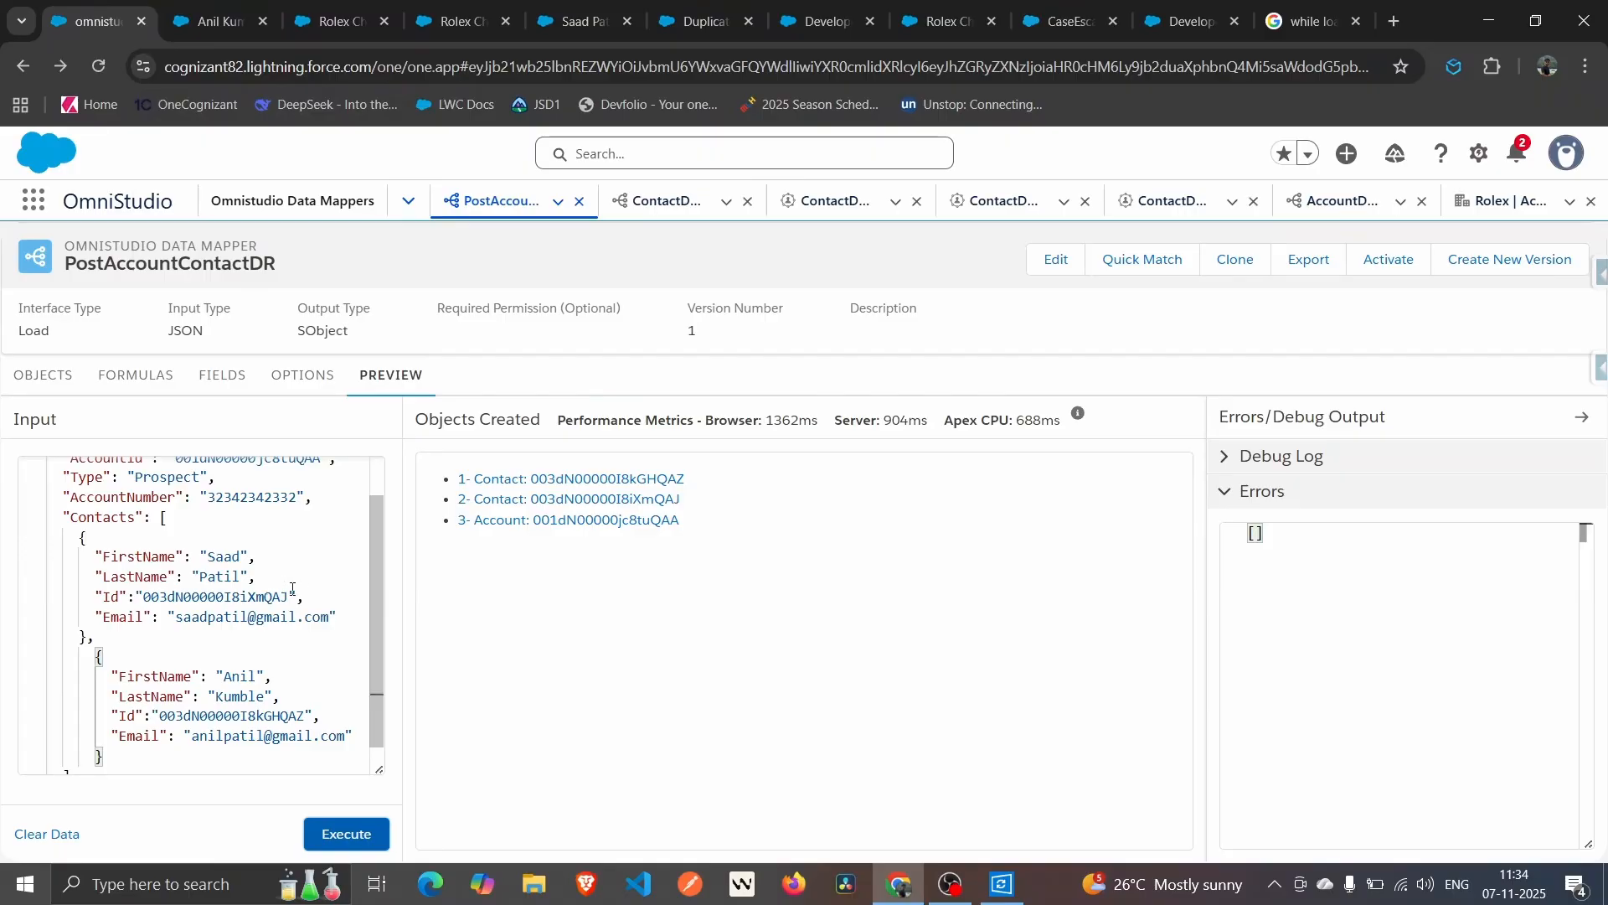
# Delete both contacts' Id lines from the preview input JSON and rerun the preview.
pyautogui.moveTo(305, 595); pyautogui.dragTo(81, 597)
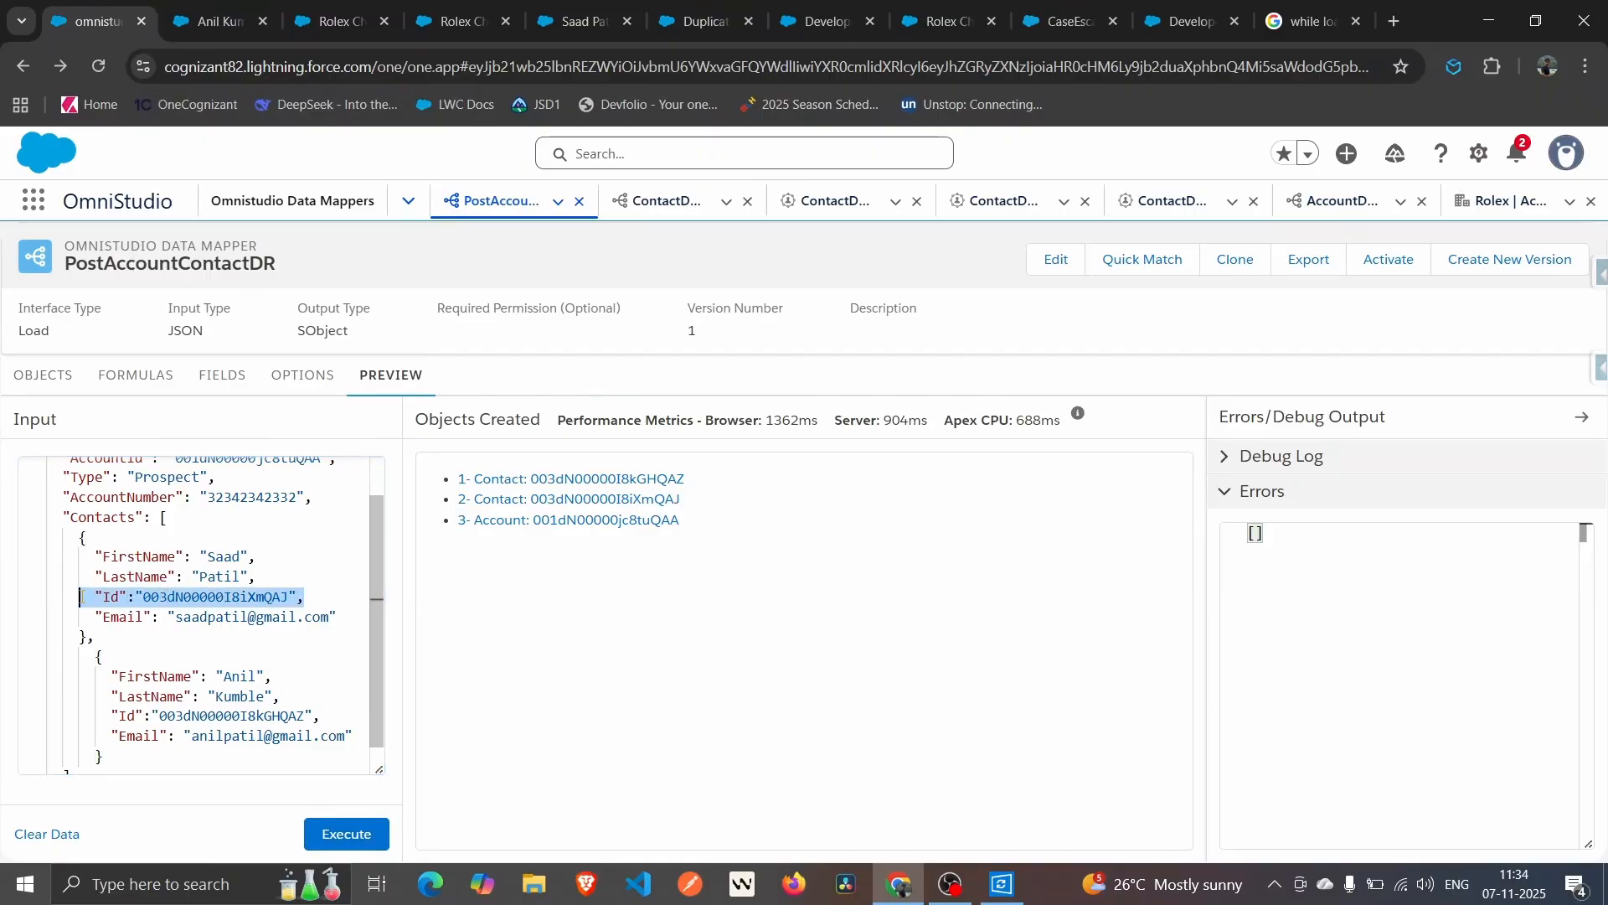
pyautogui.press('BackSpace')
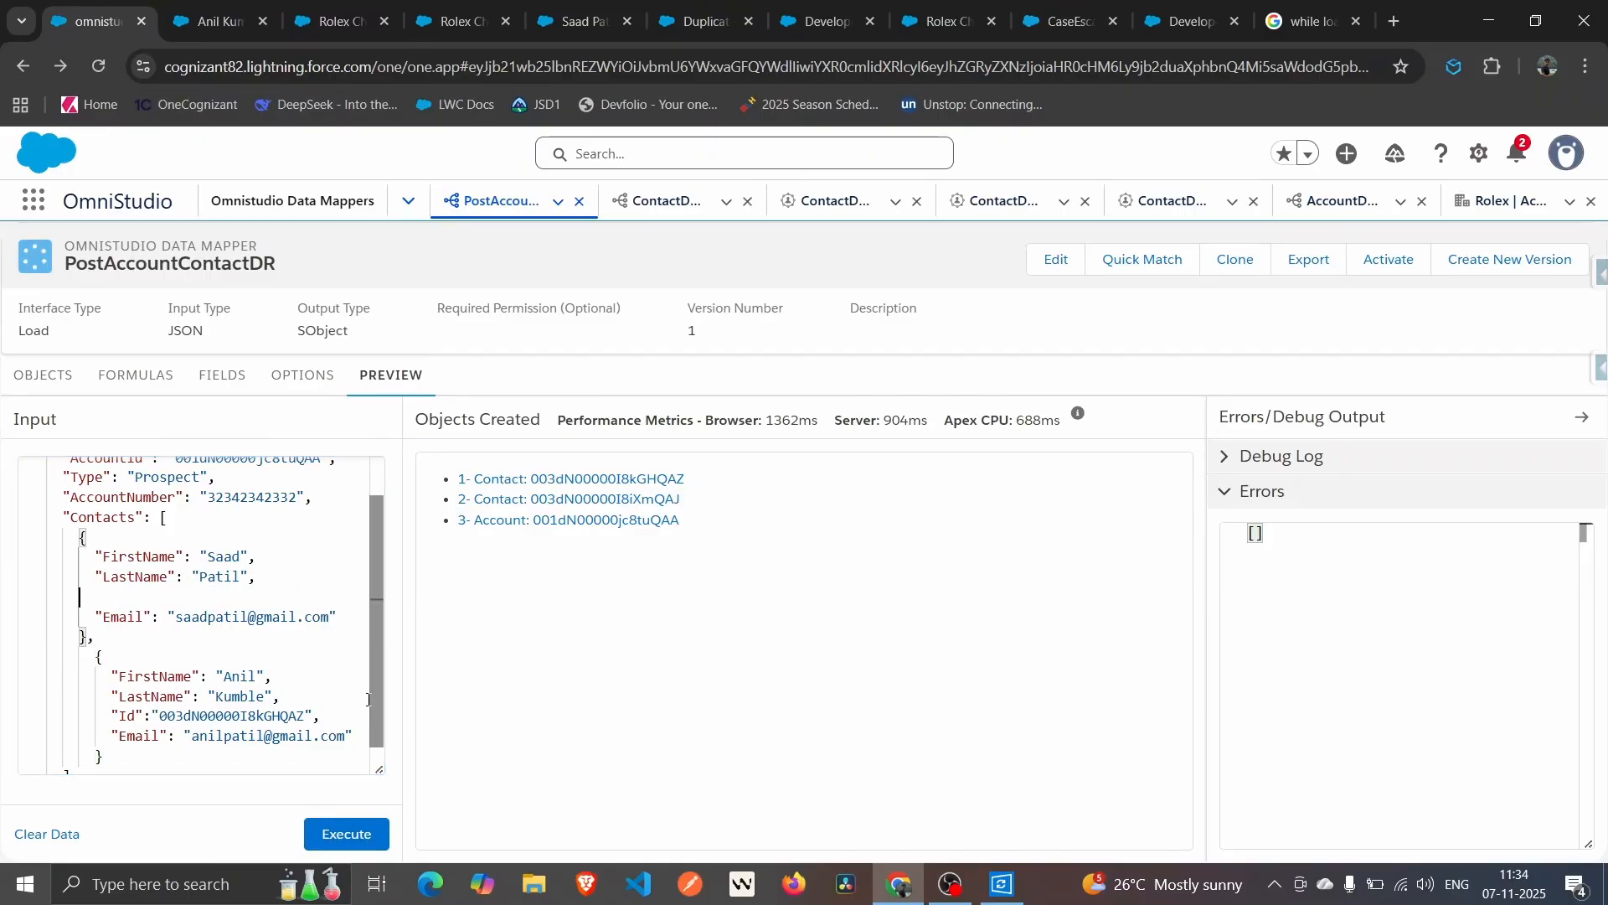
pyautogui.moveTo(321, 716); pyautogui.dragTo(119, 716)
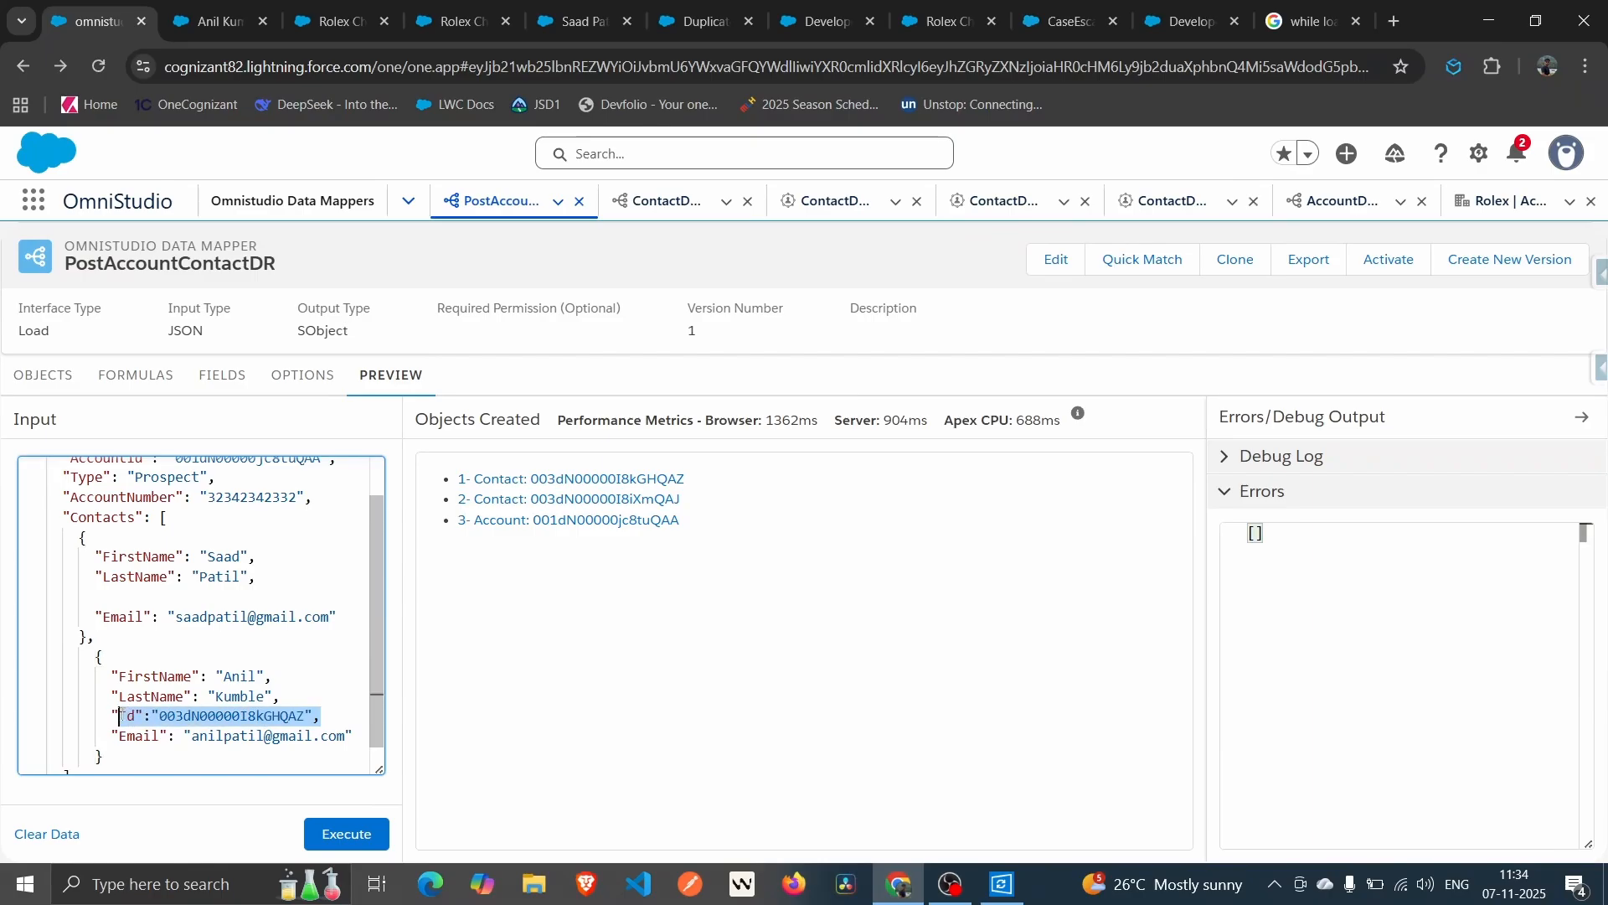
pyautogui.press('BackSpace')
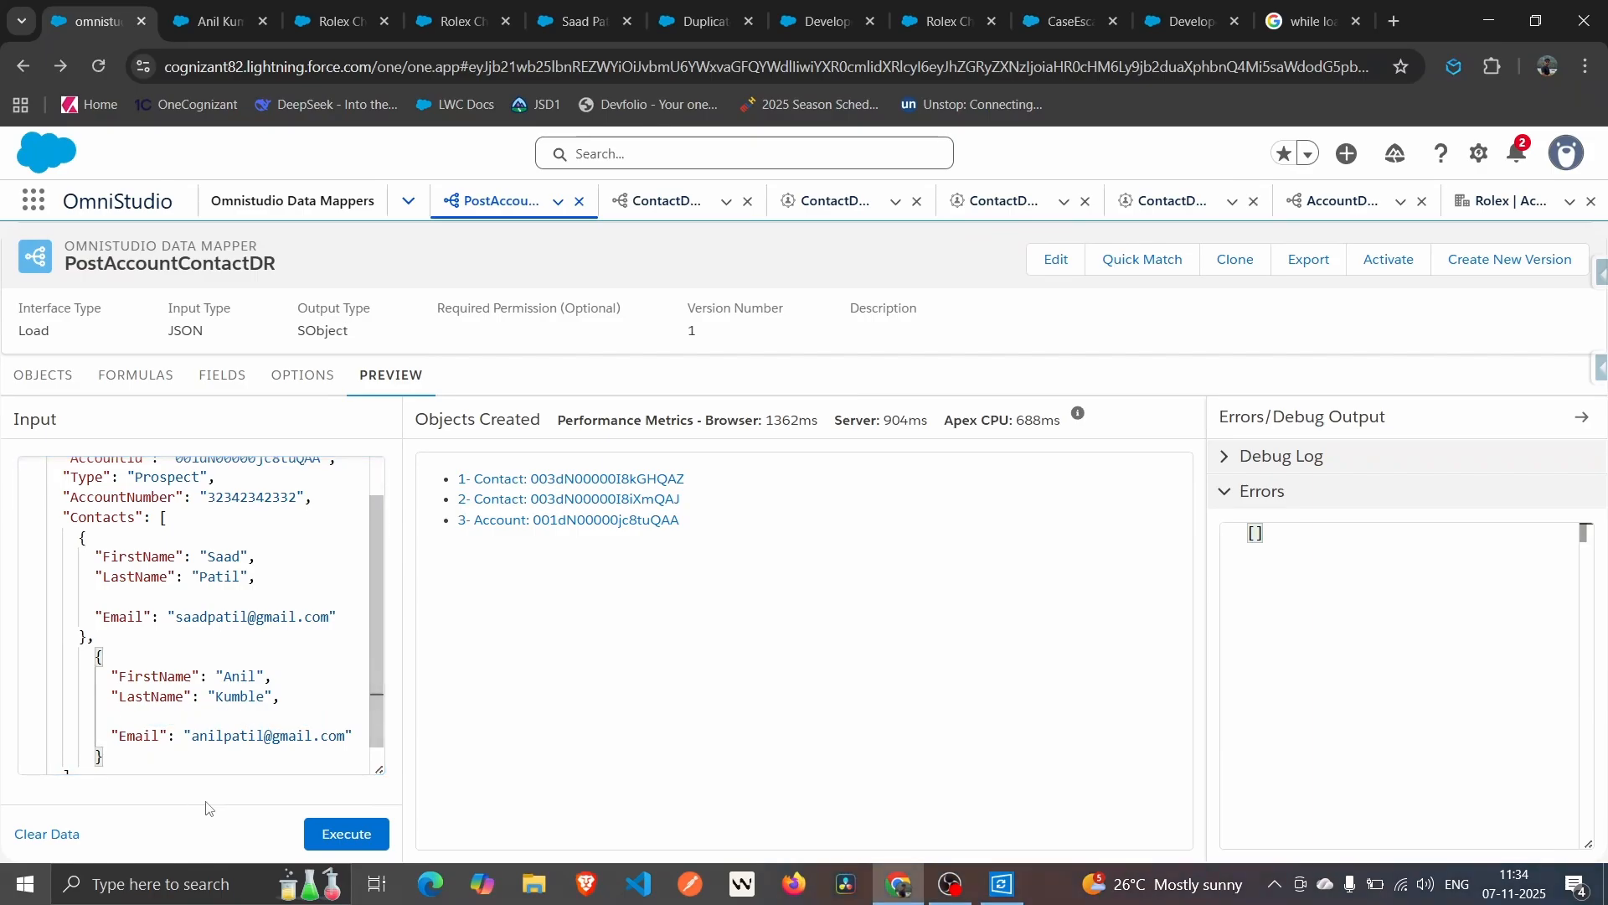
pyautogui.click(342, 832)
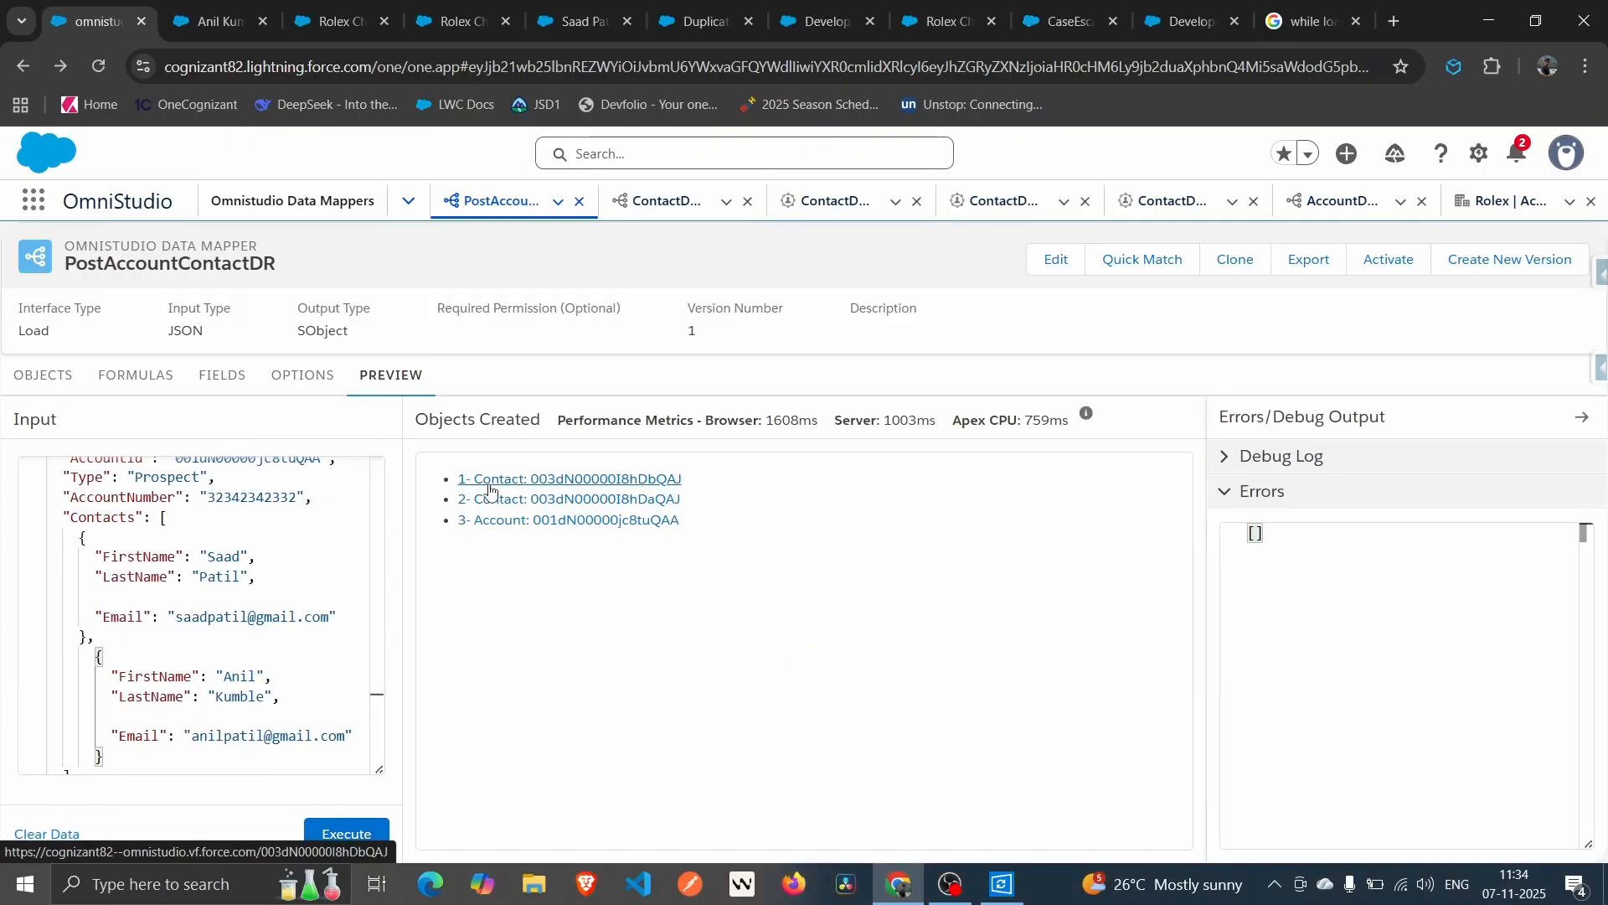
# Go from the first new contact to the Rolex Chapter 1 account and check its Contacts (4) list.
pyautogui.click(489, 480)
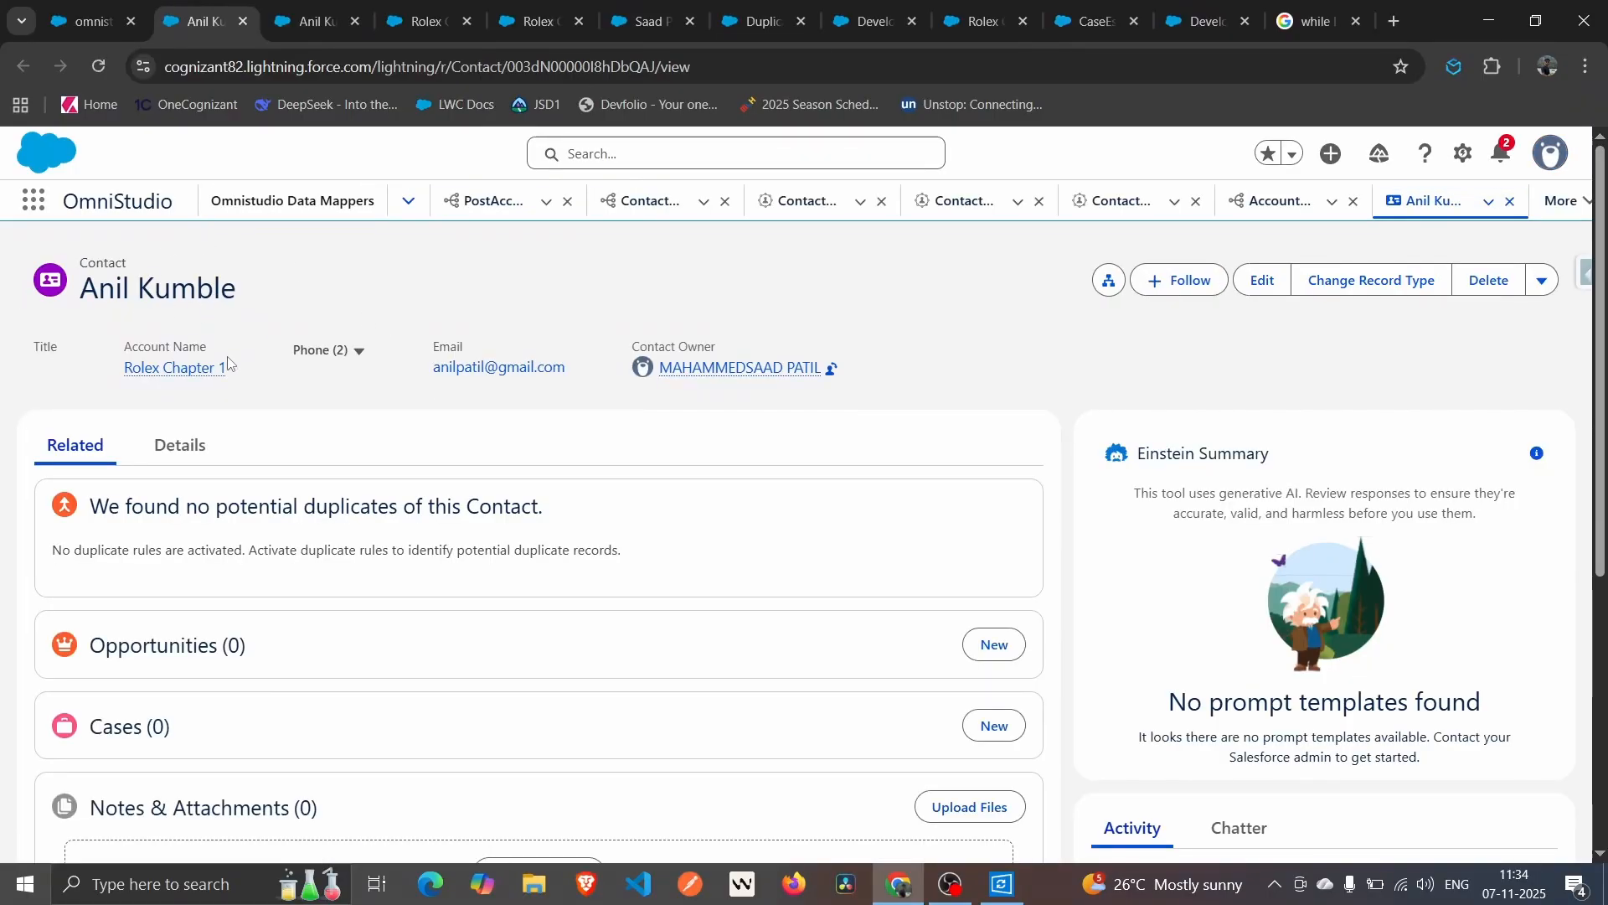
pyautogui.click(198, 376)
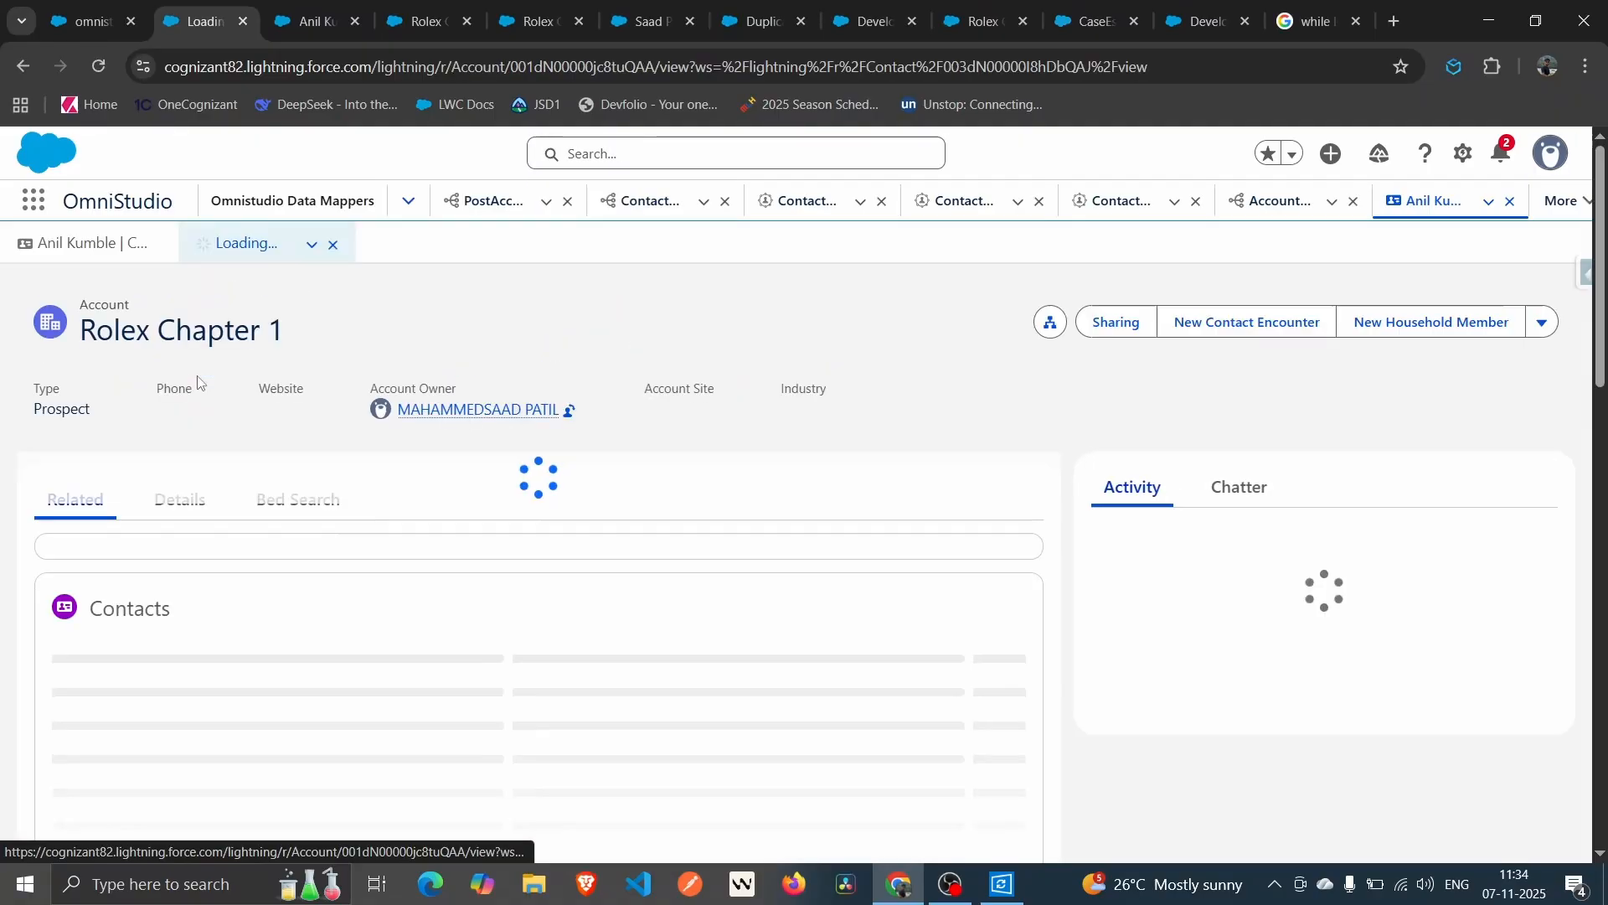
pyautogui.scroll(-15, 385, 488)
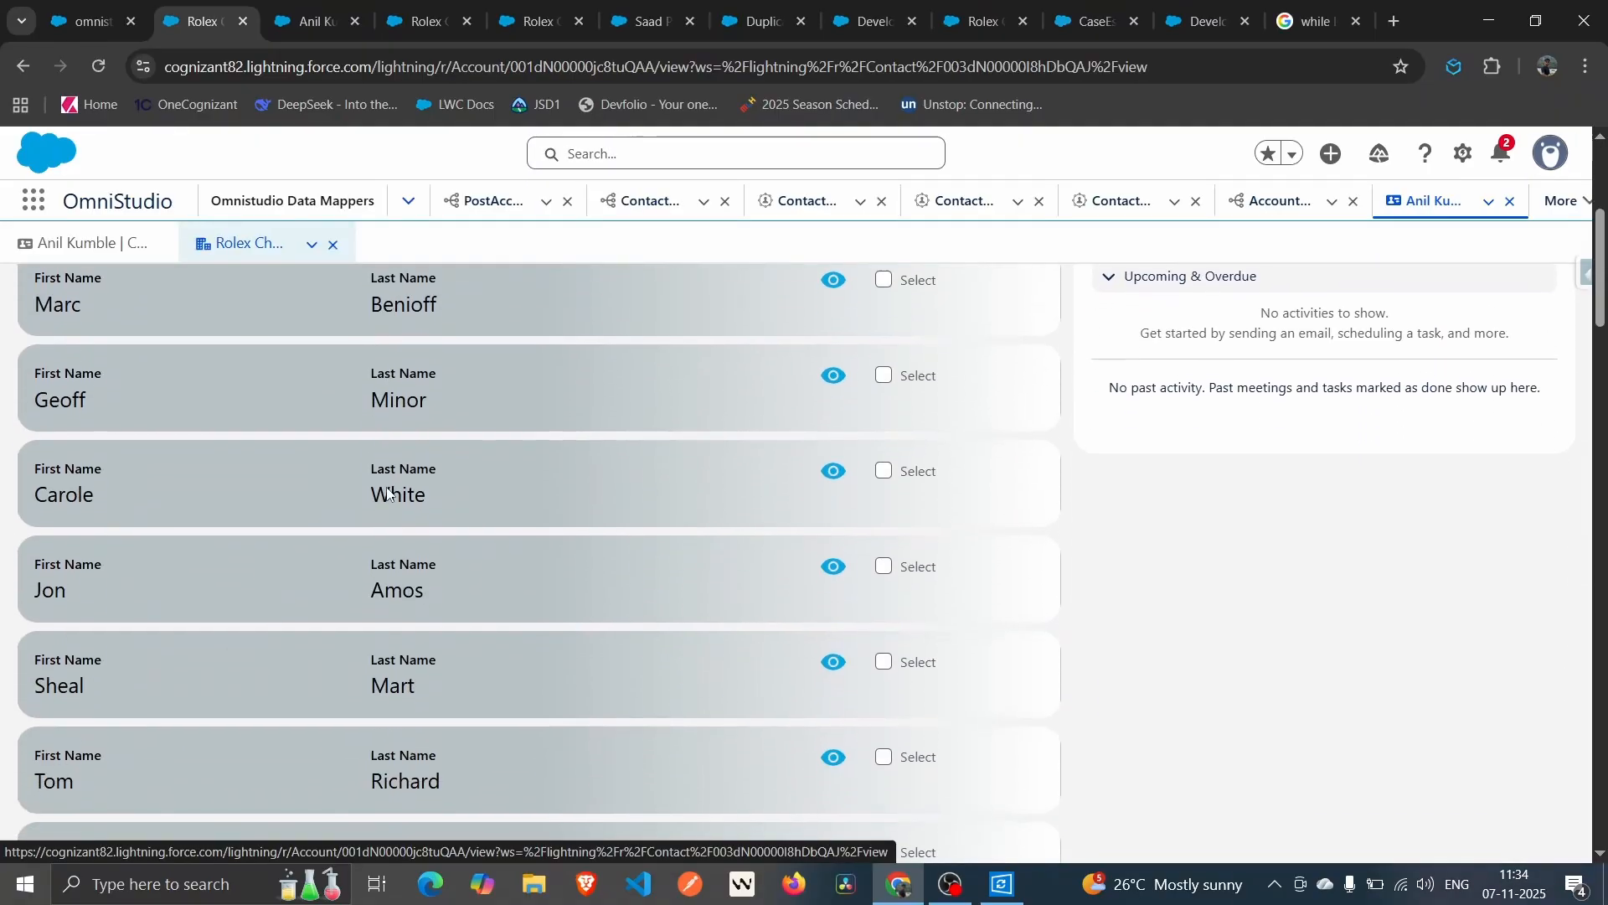
pyautogui.scroll(-15, 387, 492)
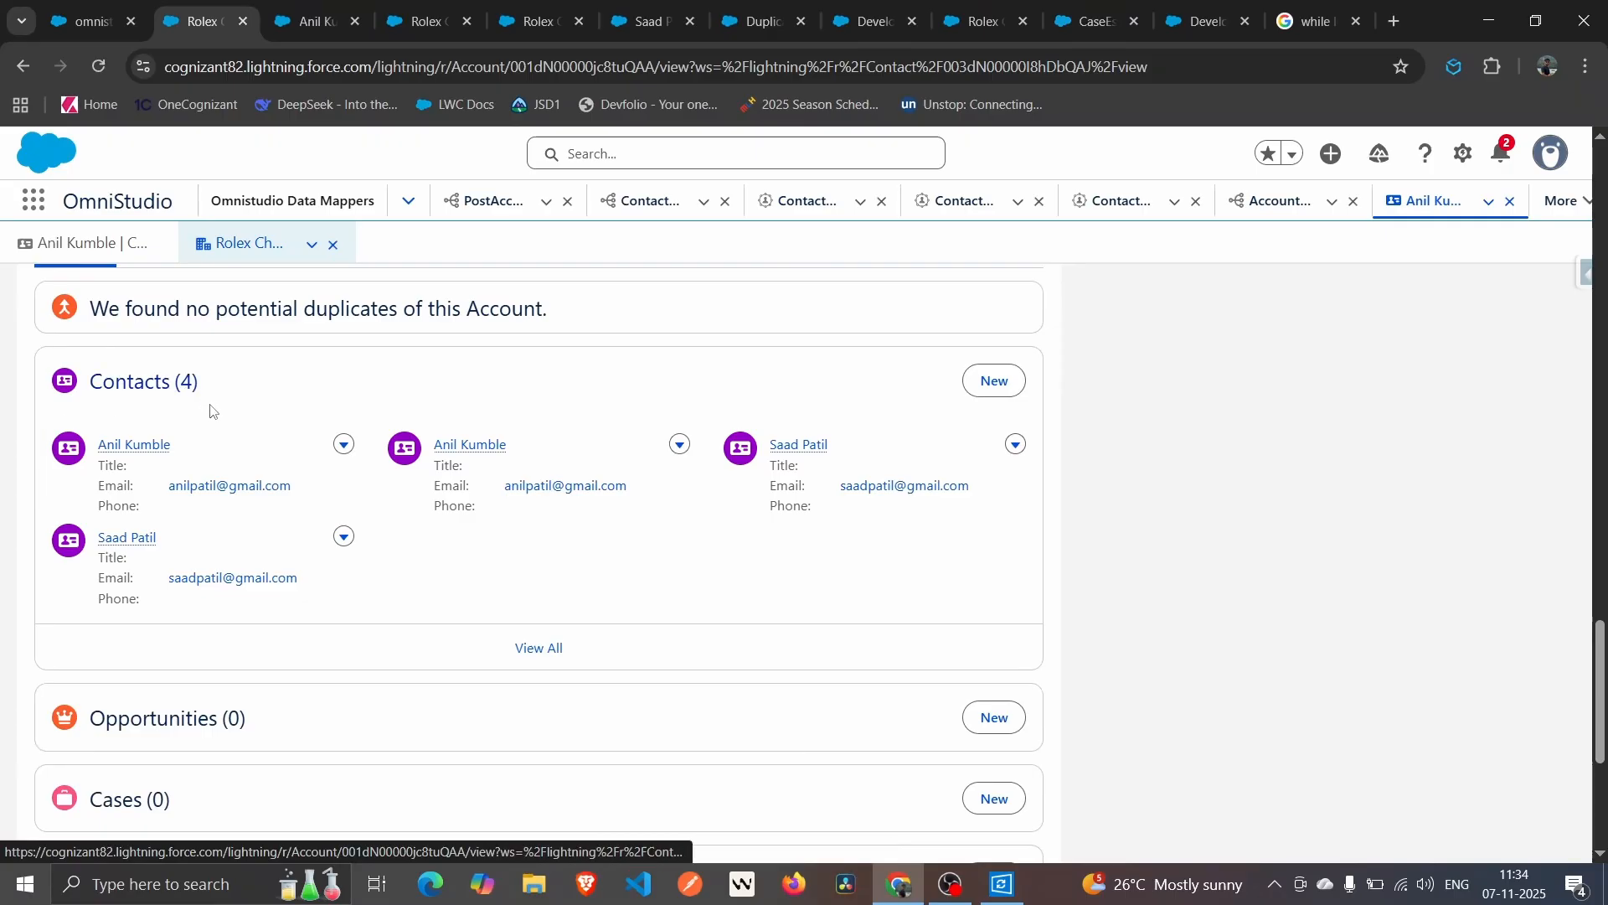
pyautogui.moveTo(134, 445)
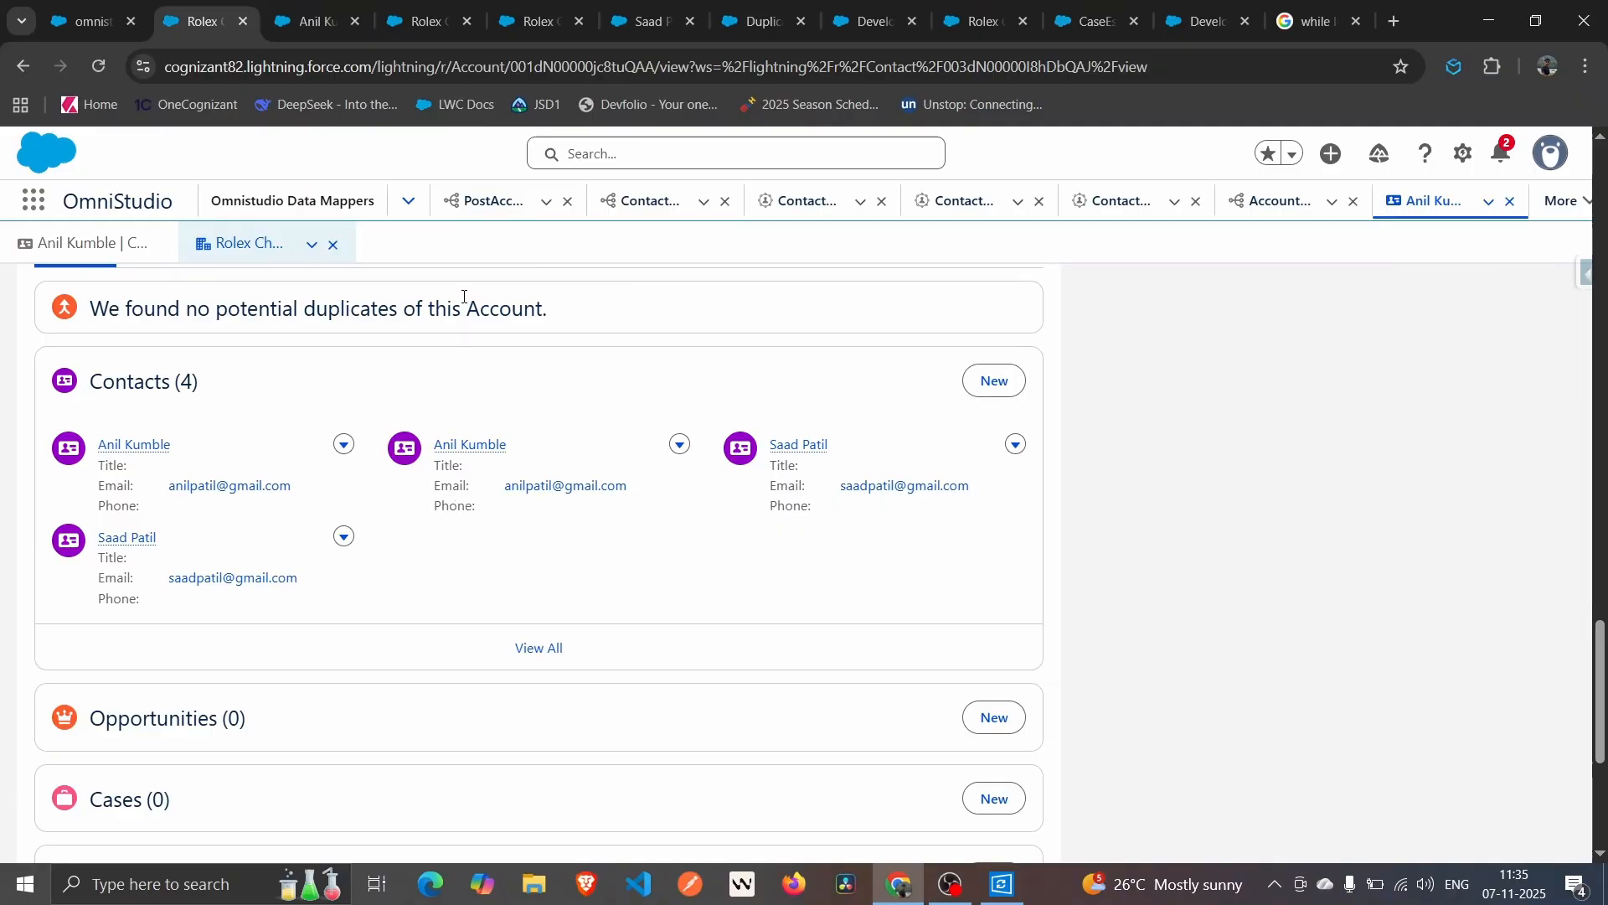
pyautogui.click(75, 7)
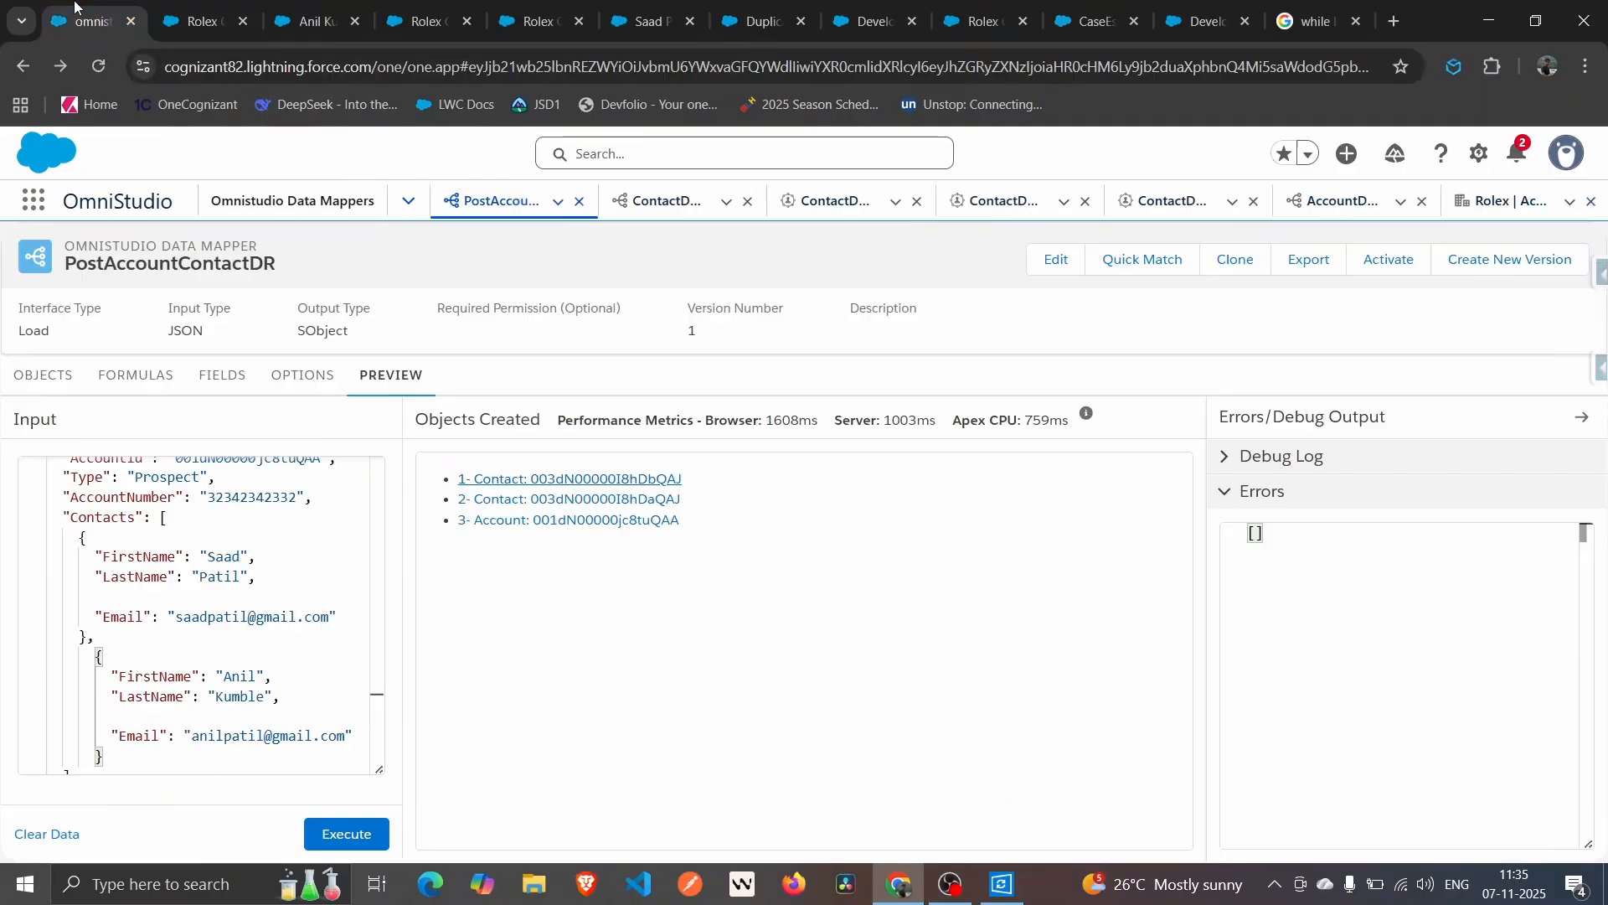
pyautogui.scroll(-1, 308, 730)
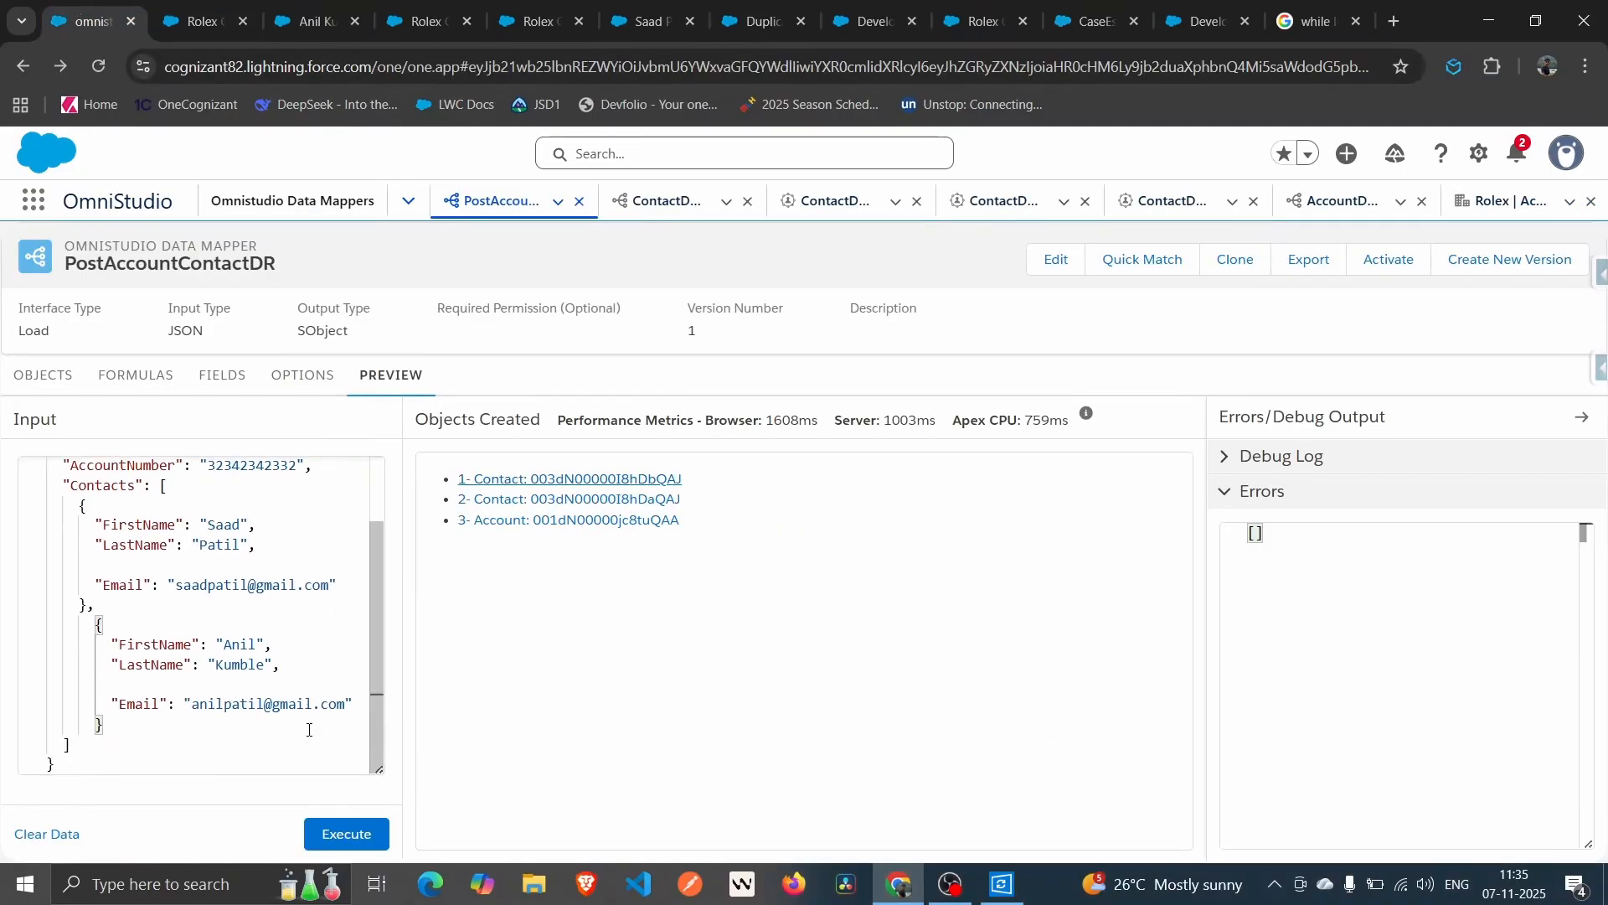
pyautogui.scroll(2, 308, 730)
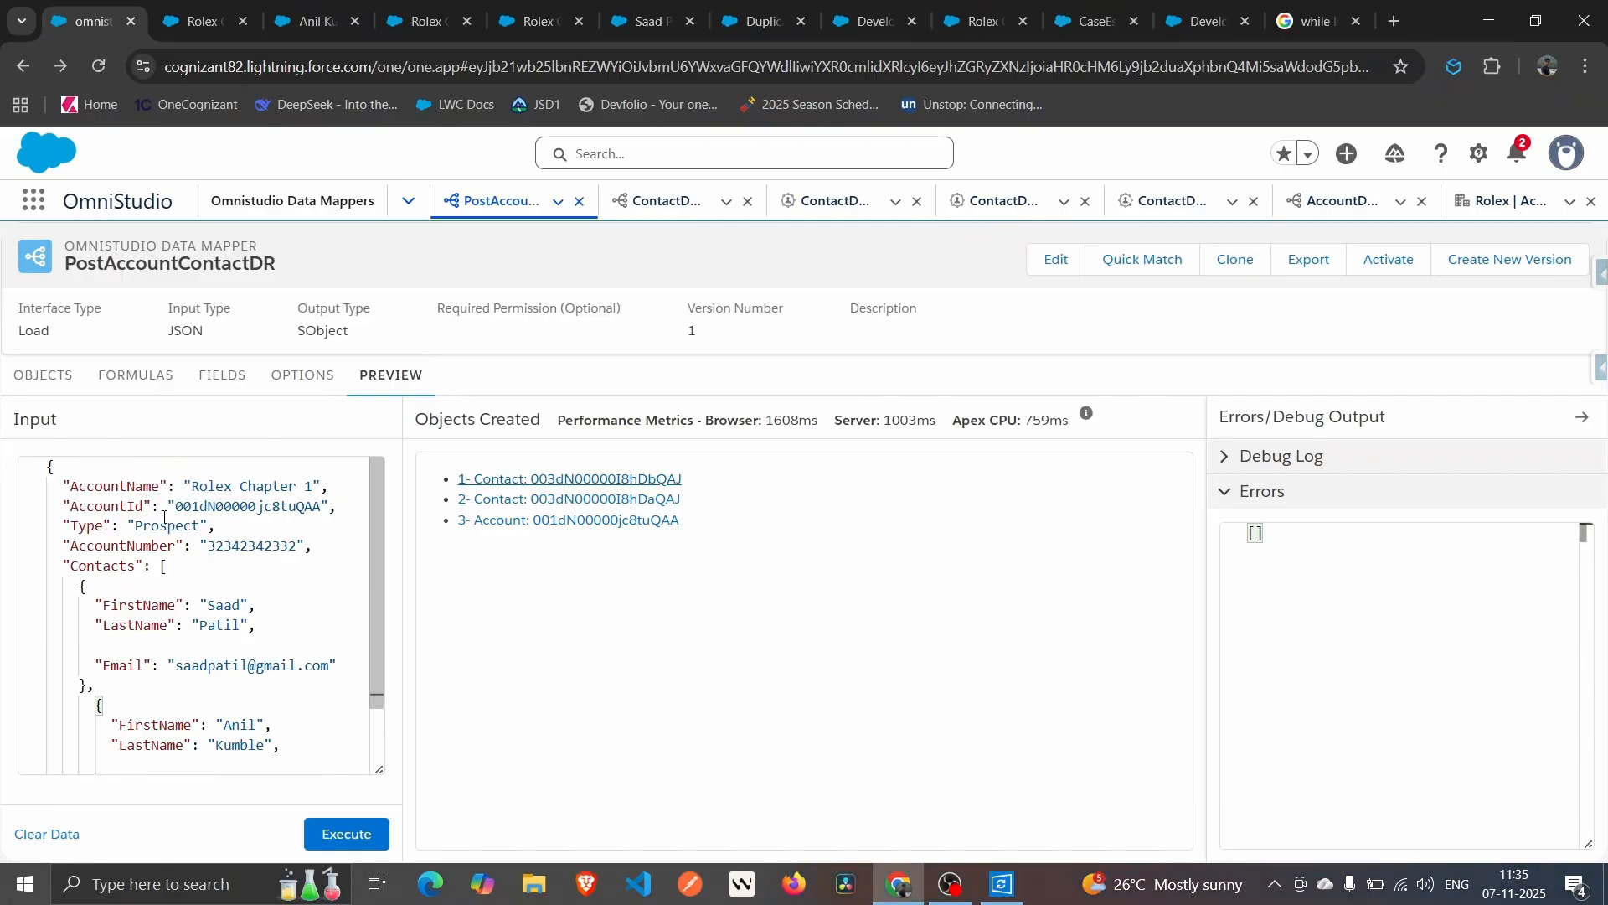
pyautogui.scroll(-1, 164, 519)
pyautogui.scroll(1, 164, 519)
pyautogui.scroll(-1, 61, 488)
pyautogui.scroll(1, 62, 488)
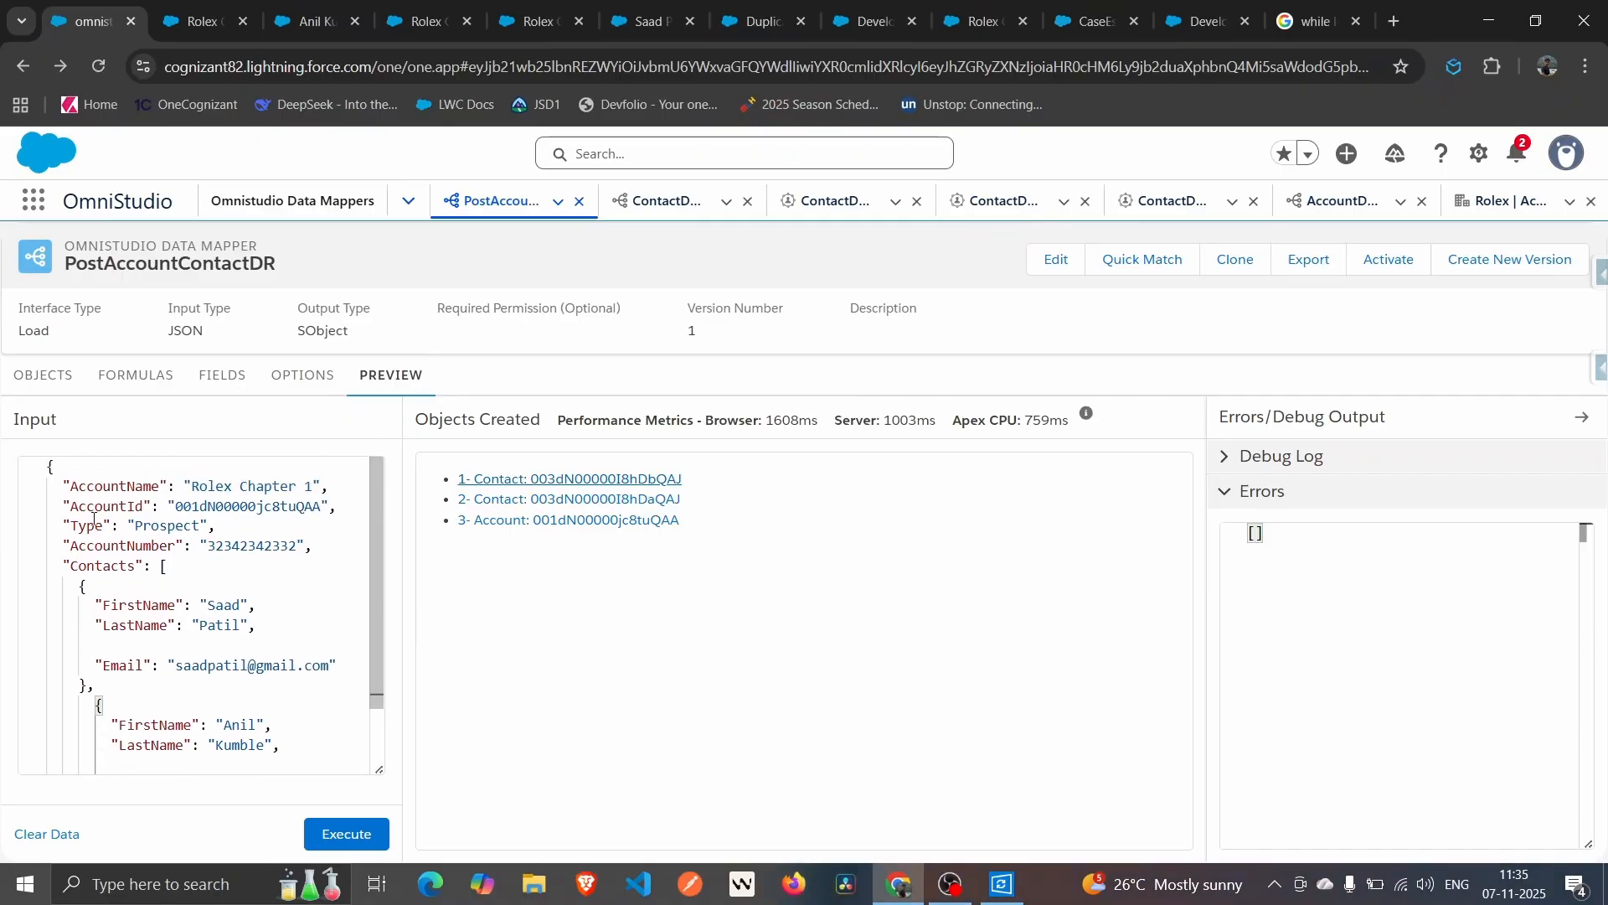
pyautogui.moveTo(57, 479); pyautogui.dragTo(156, 512)
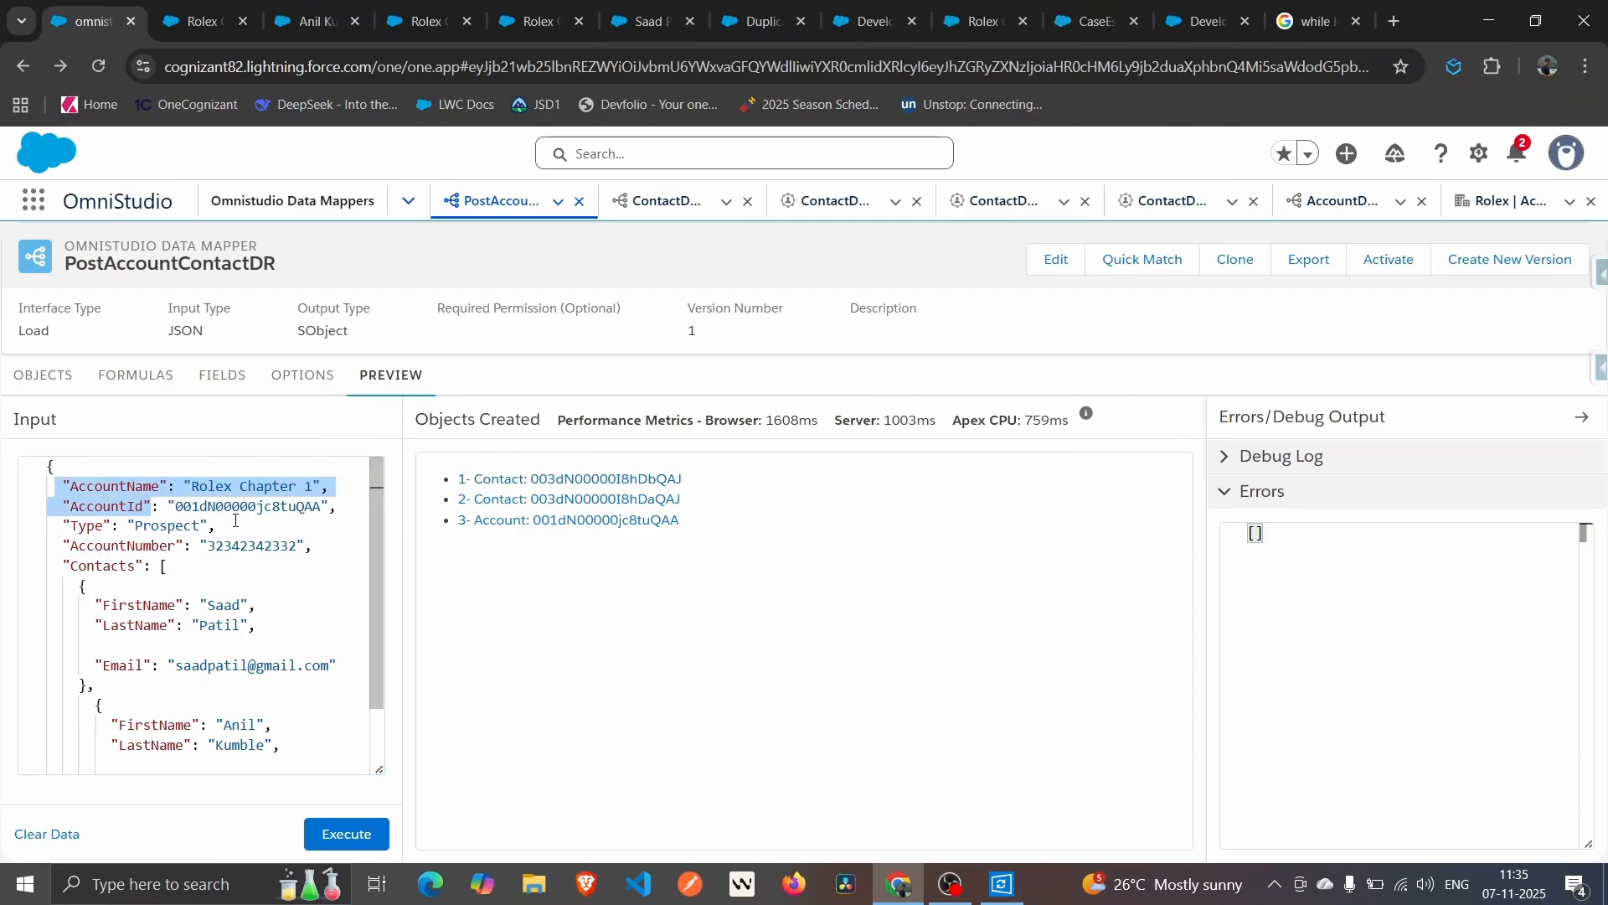
pyautogui.scroll(-2, 195, 520)
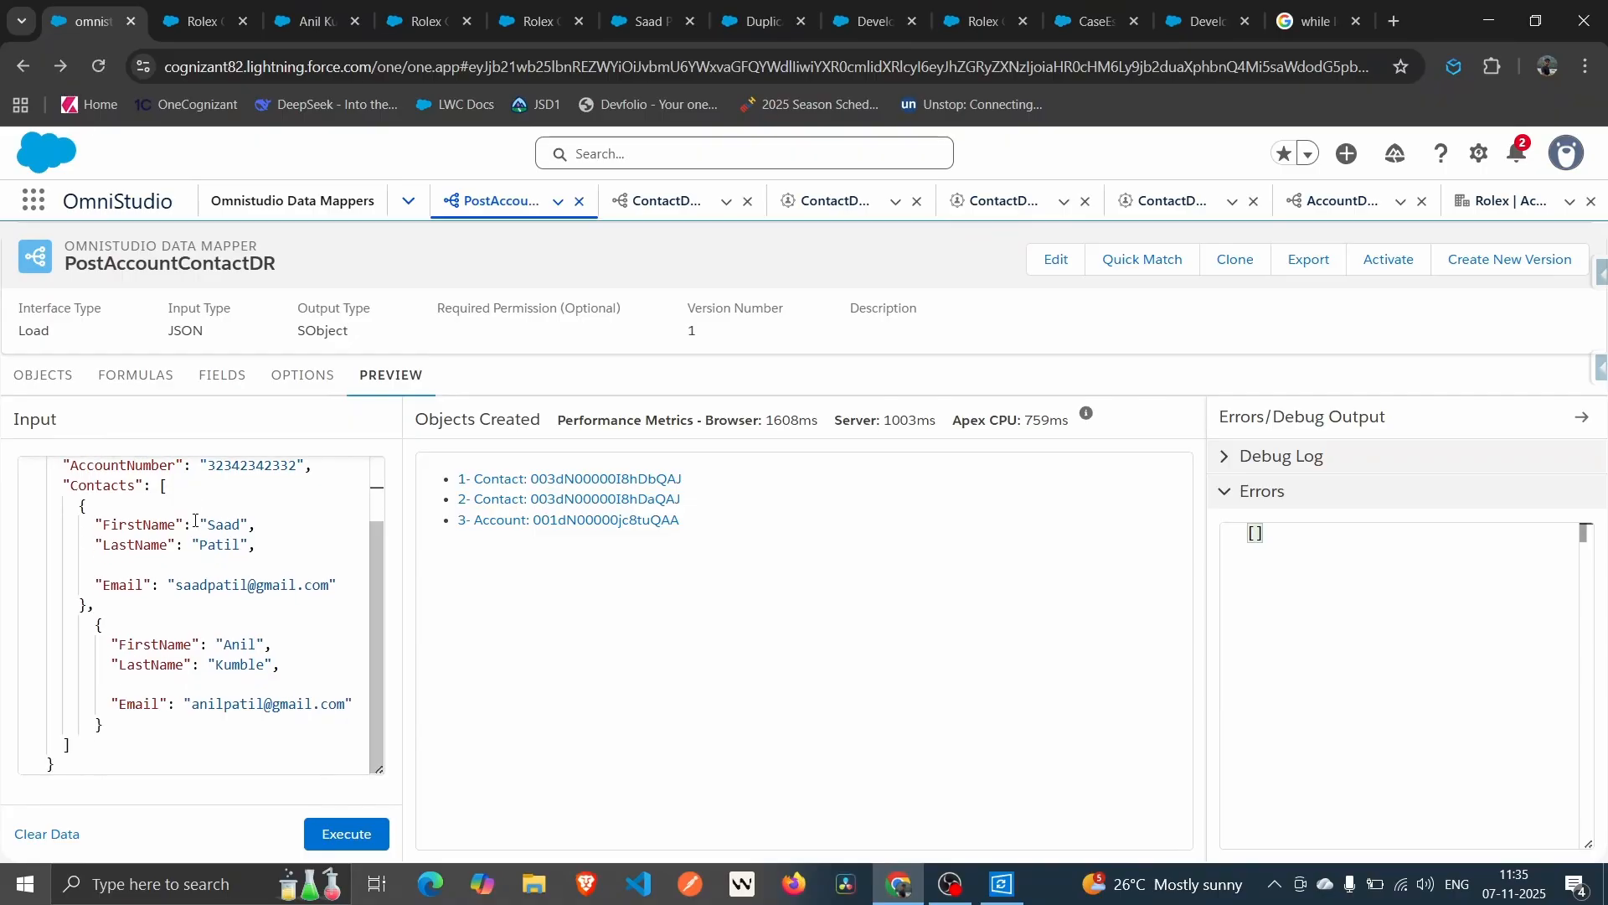
pyautogui.scroll(1, 195, 520)
pyautogui.scroll(1, 195, 520)
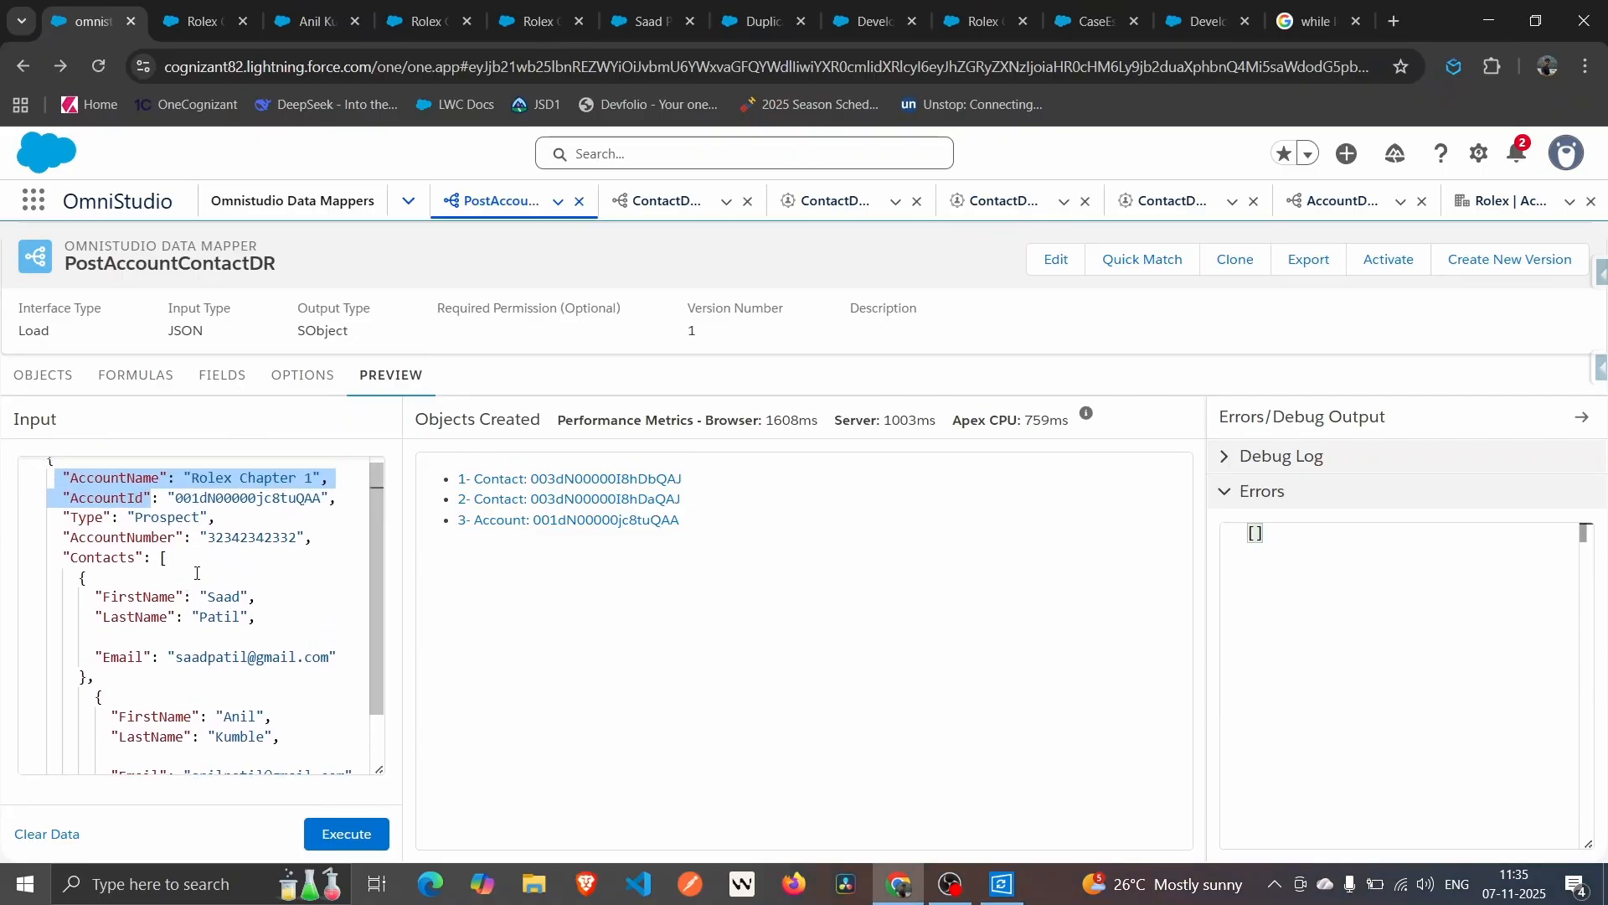
pyautogui.scroll(-1, 197, 572)
pyautogui.scroll(1, 197, 573)
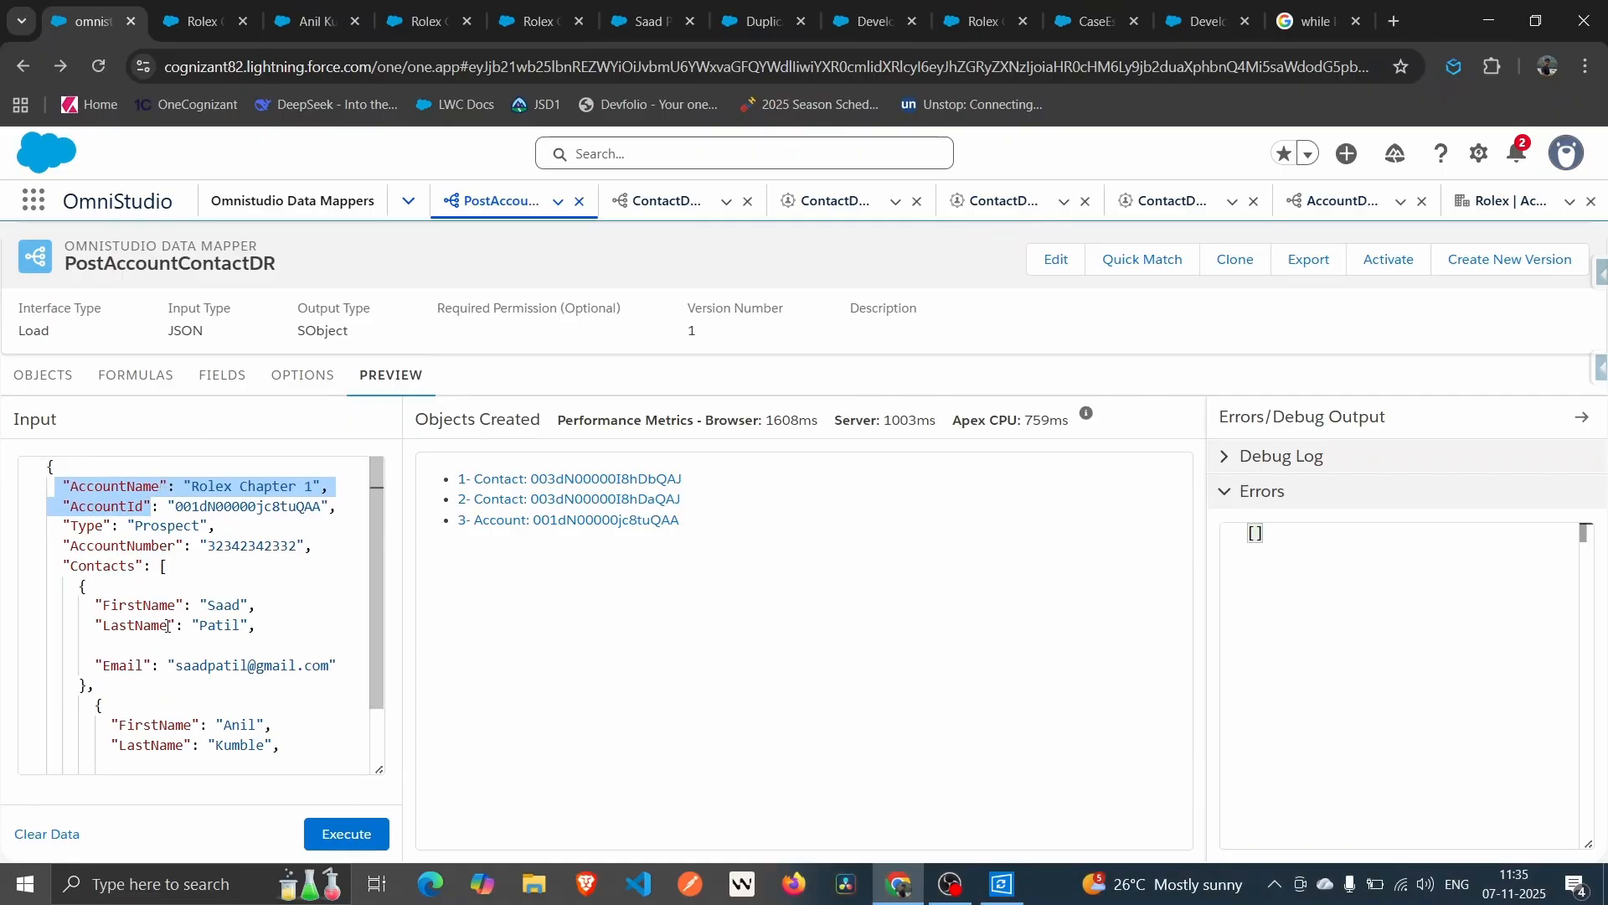
pyautogui.scroll(-1, 168, 626)
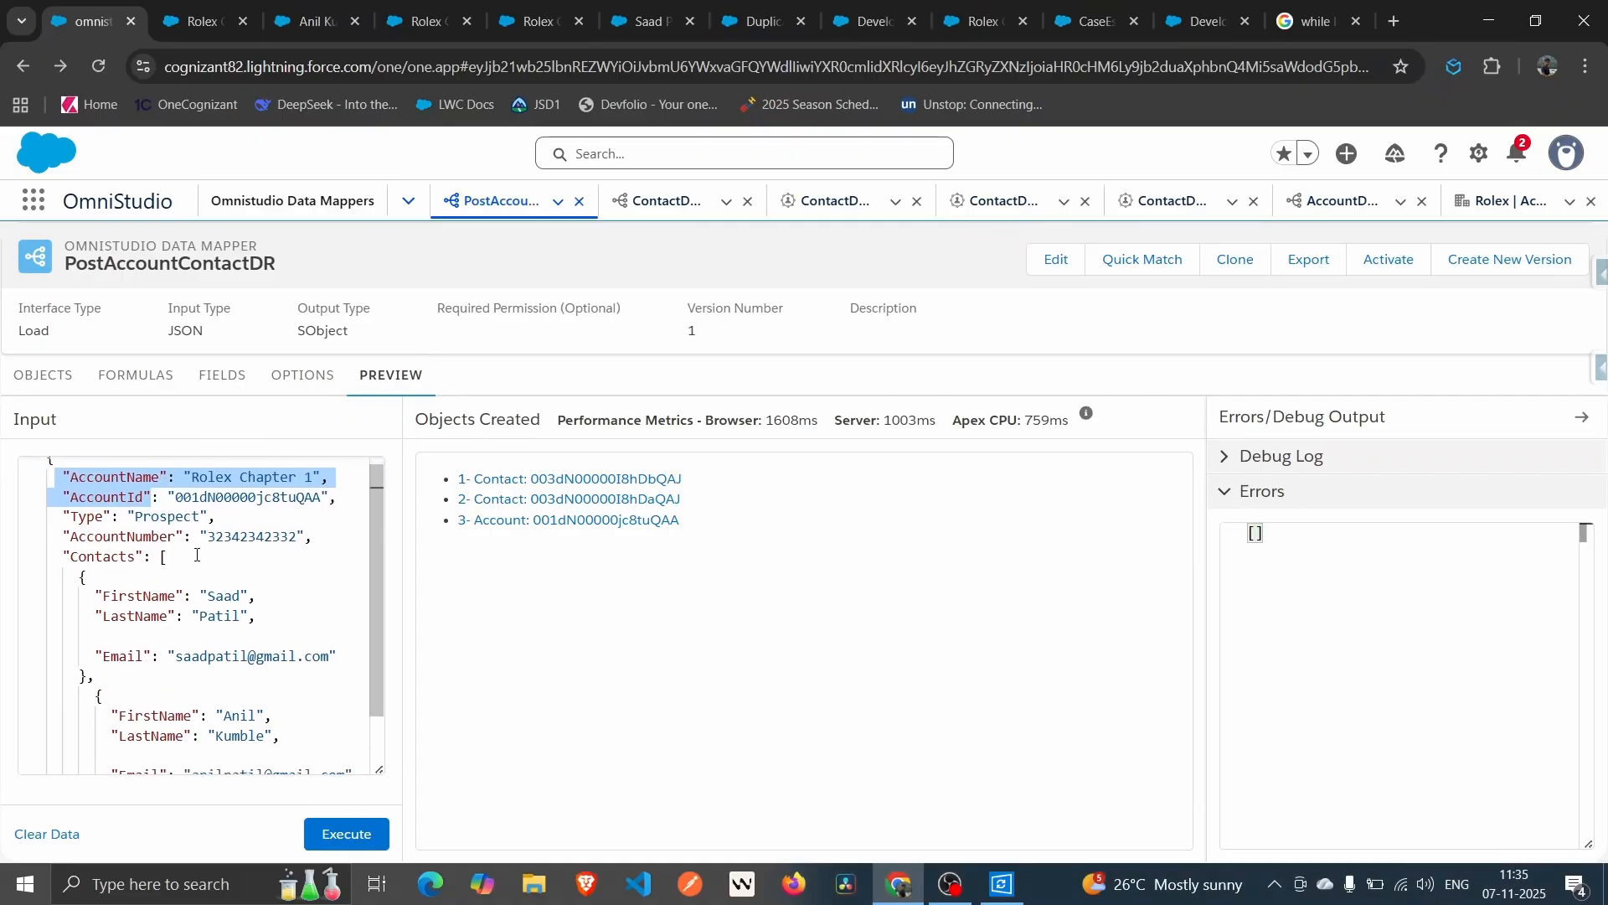
pyautogui.doubleClick(201, 516)
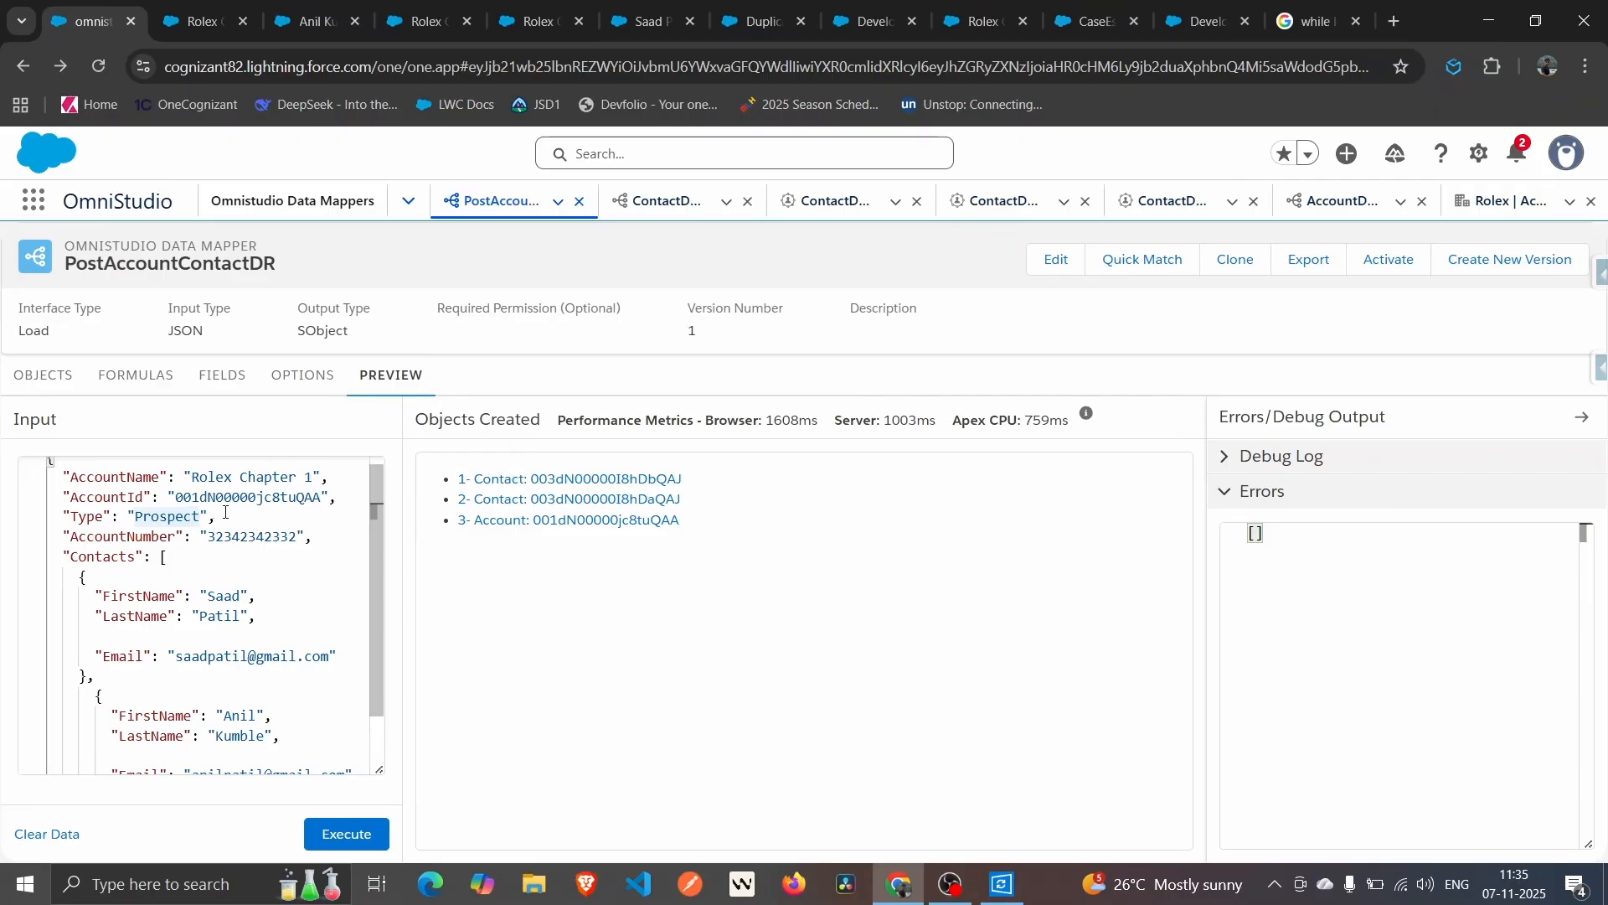
pyautogui.click(225, 512)
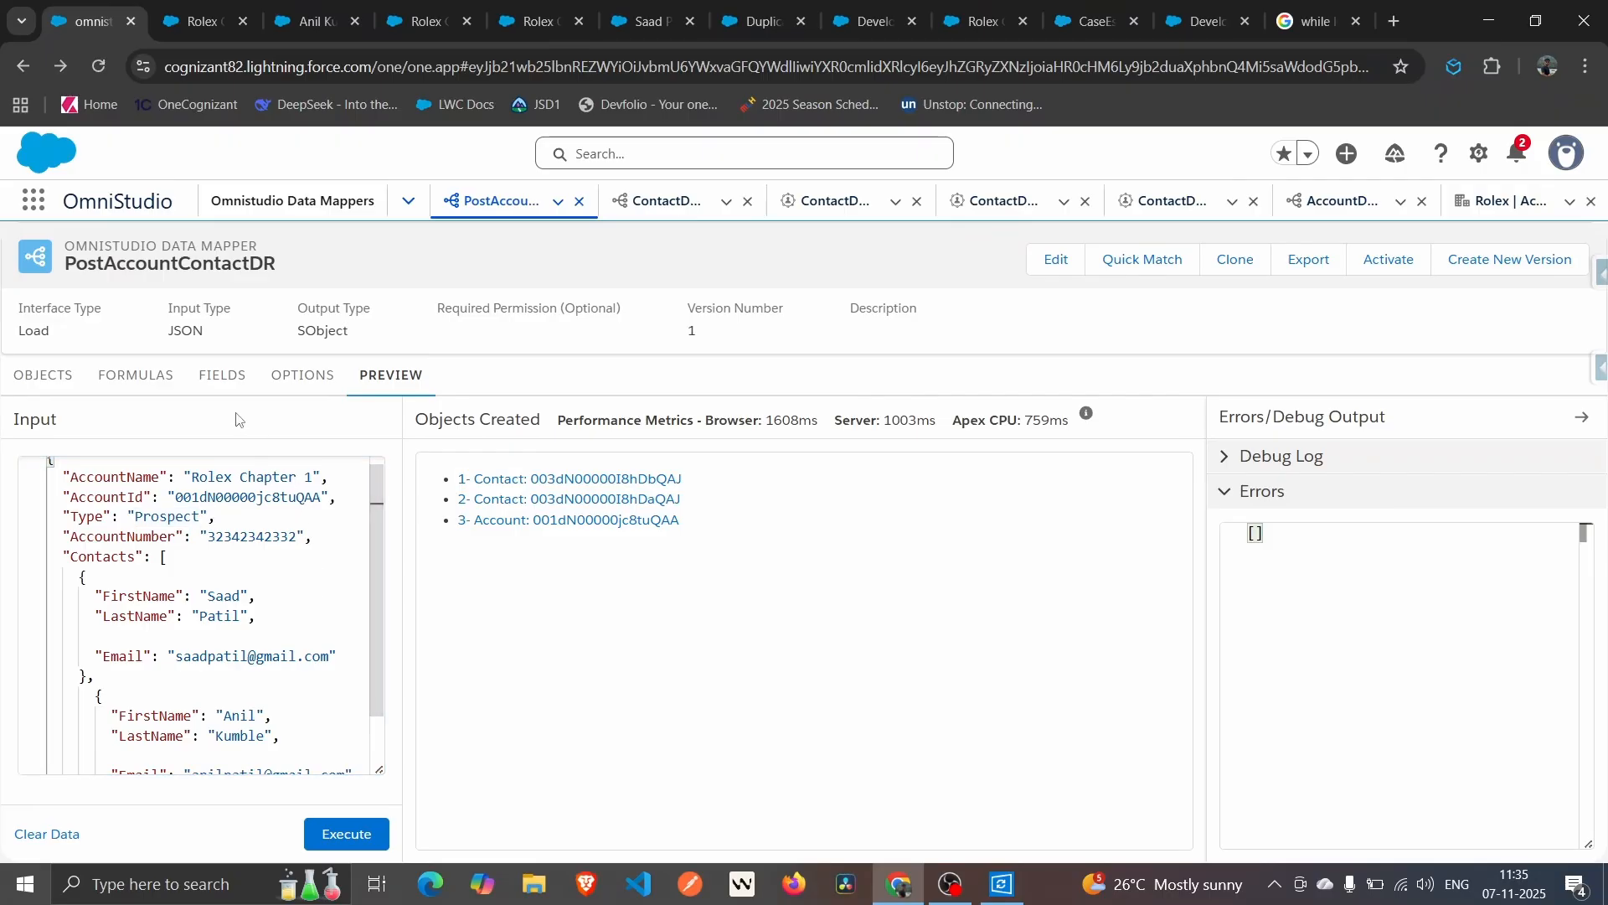